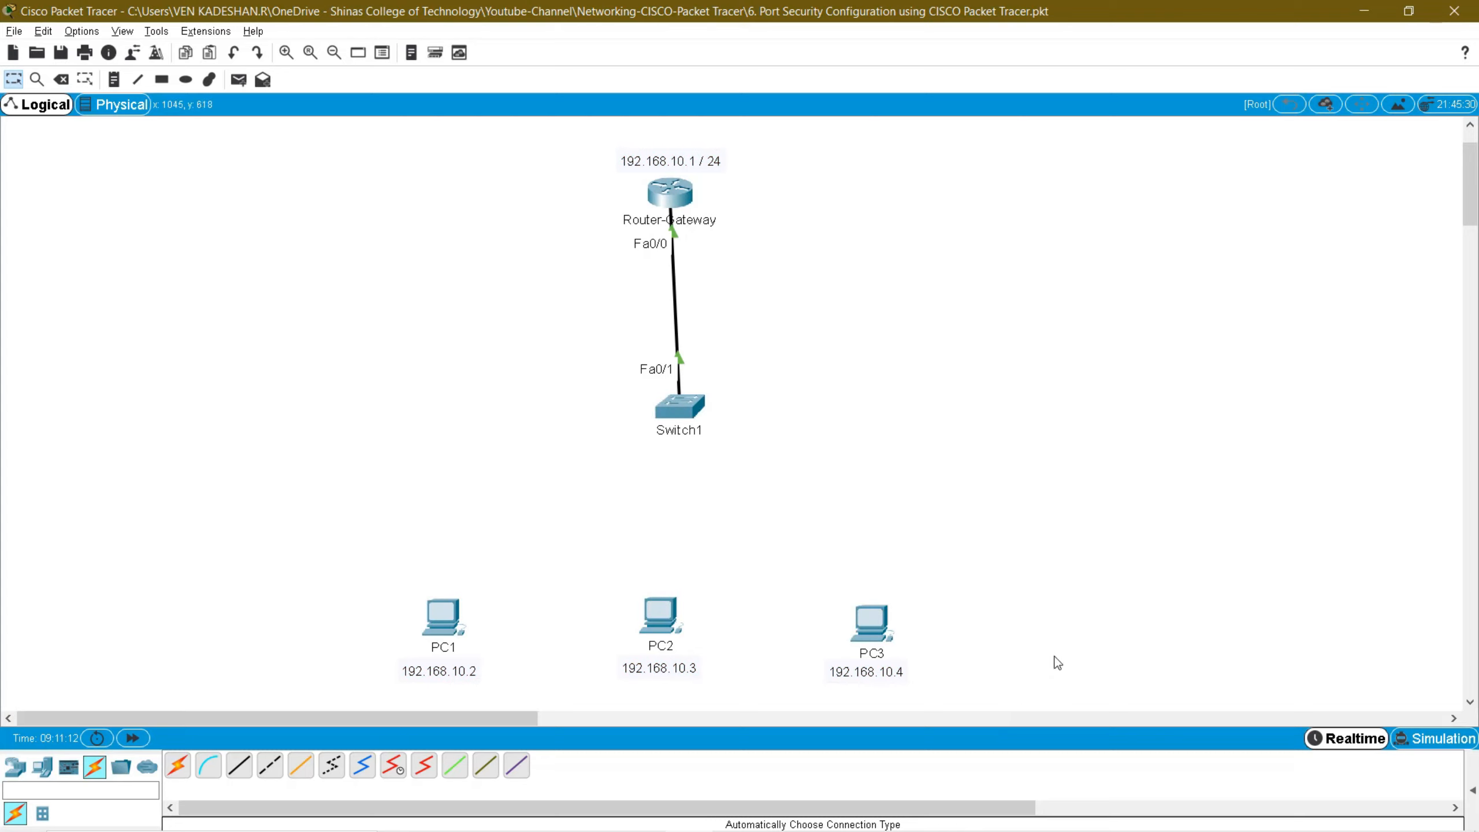
pyautogui.moveTo(366, 560); pyautogui.dragTo(967, 696)
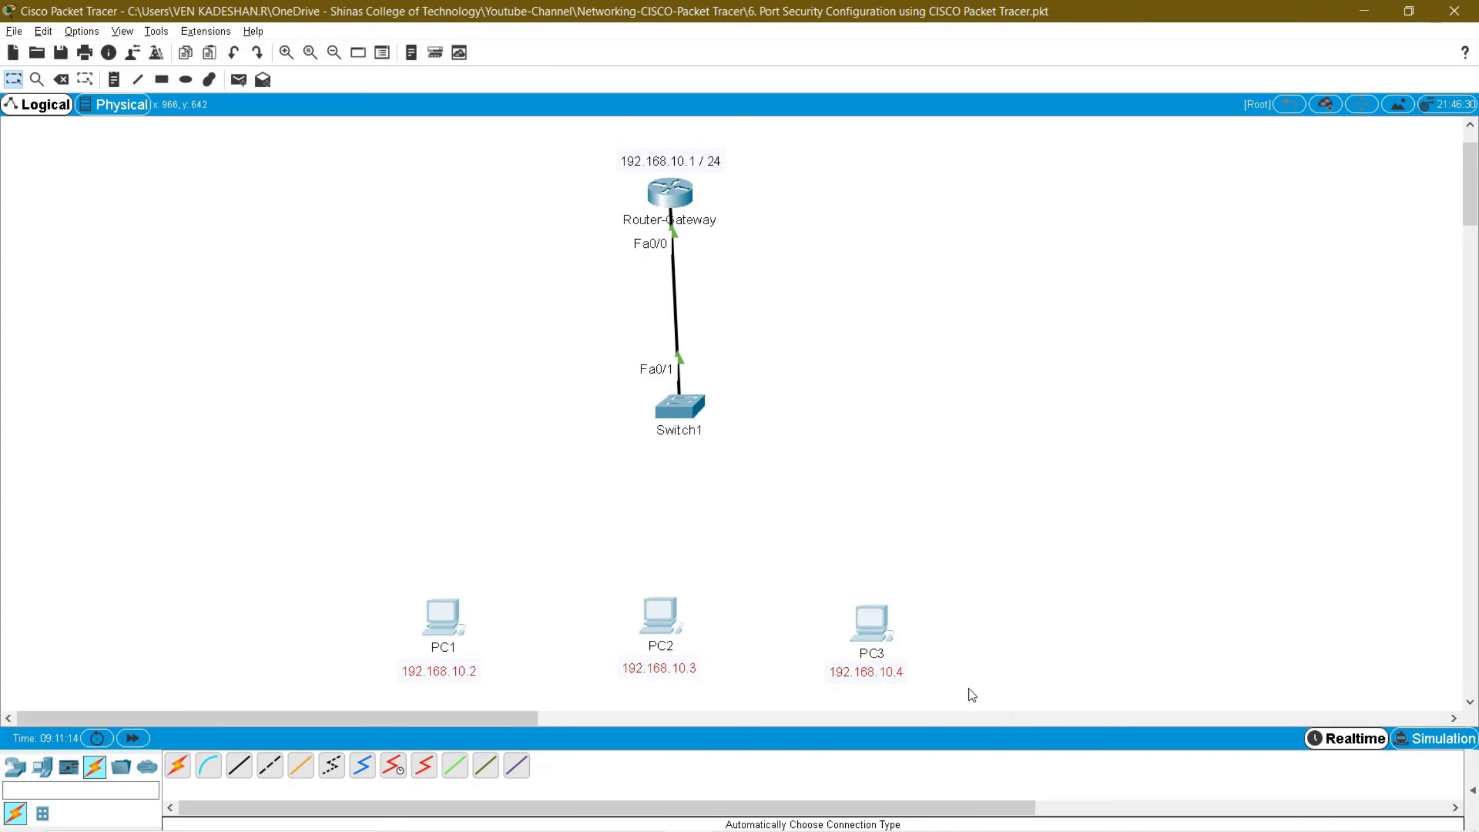
pyautogui.moveTo(342, 564); pyautogui.dragTo(977, 694)
pyautogui.moveTo(324, 569); pyautogui.dragTo(1003, 699)
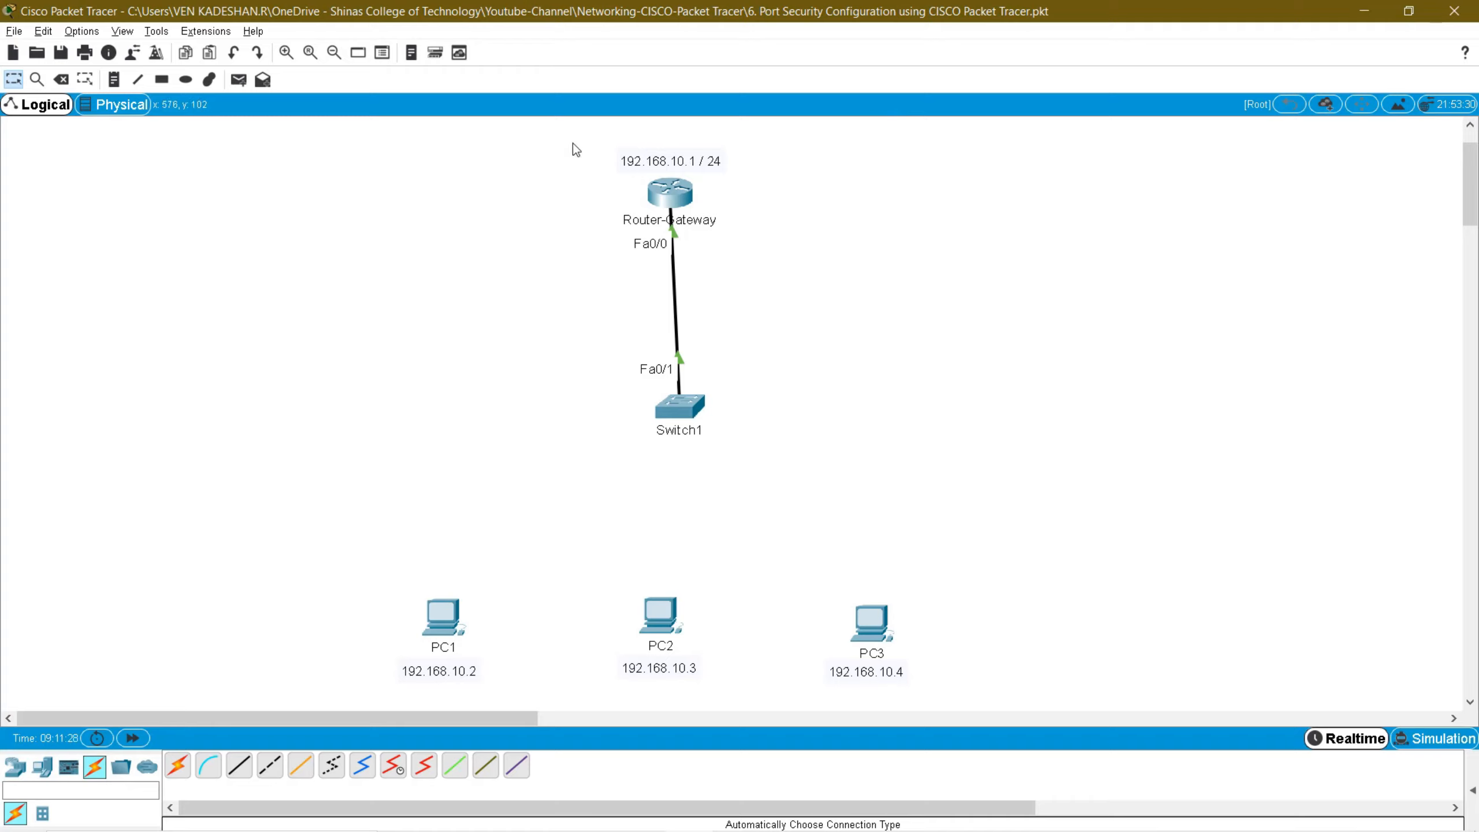
pyautogui.moveTo(559, 139); pyautogui.dragTo(808, 246)
# - Open the command line interface of Switch1 in a widened window and enter privileged mode with en
pyautogui.click(693, 406)
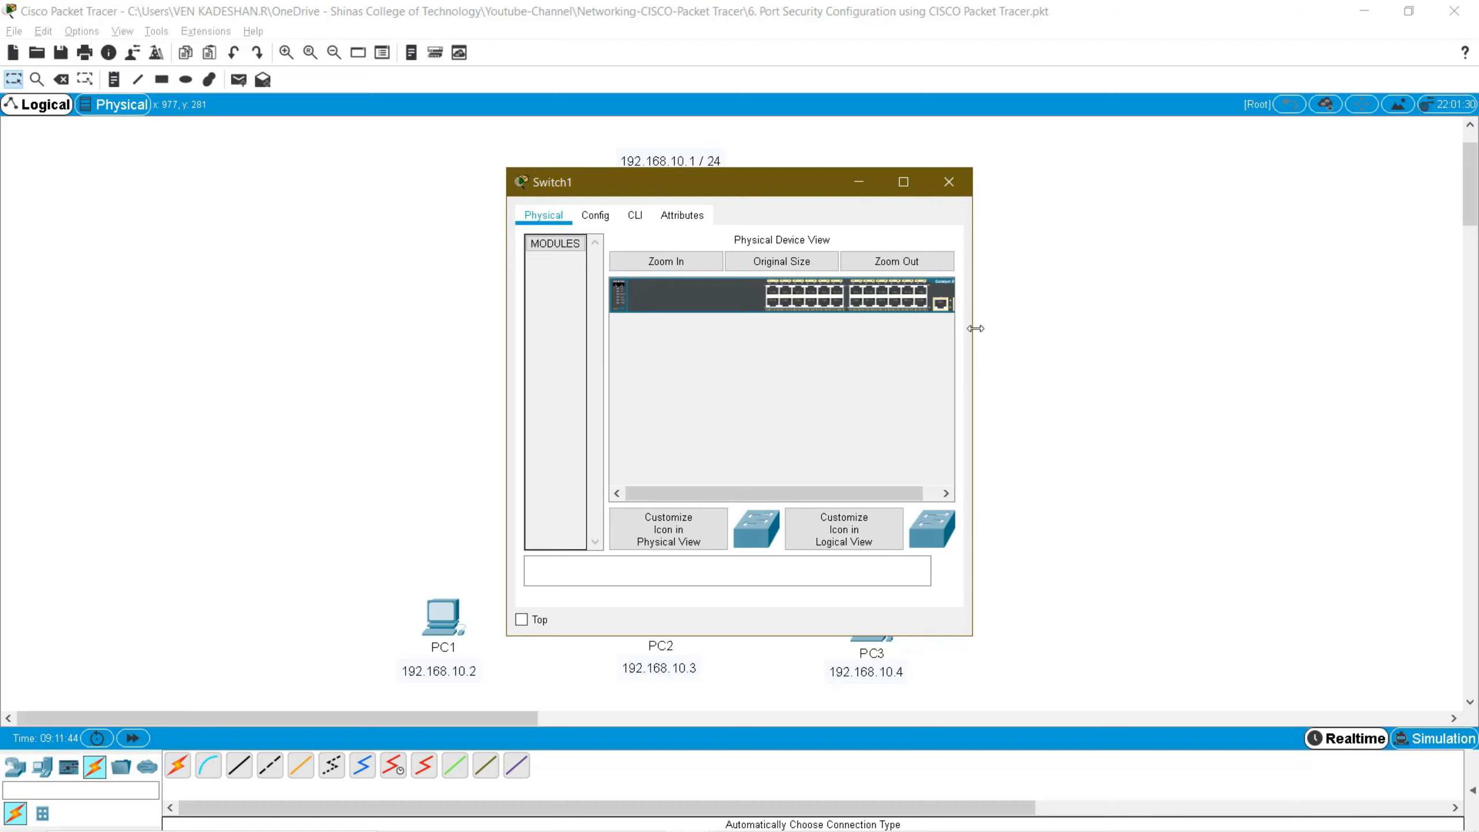
pyautogui.moveTo(972, 324); pyautogui.dragTo(1360, 322)
pyautogui.click(635, 215)
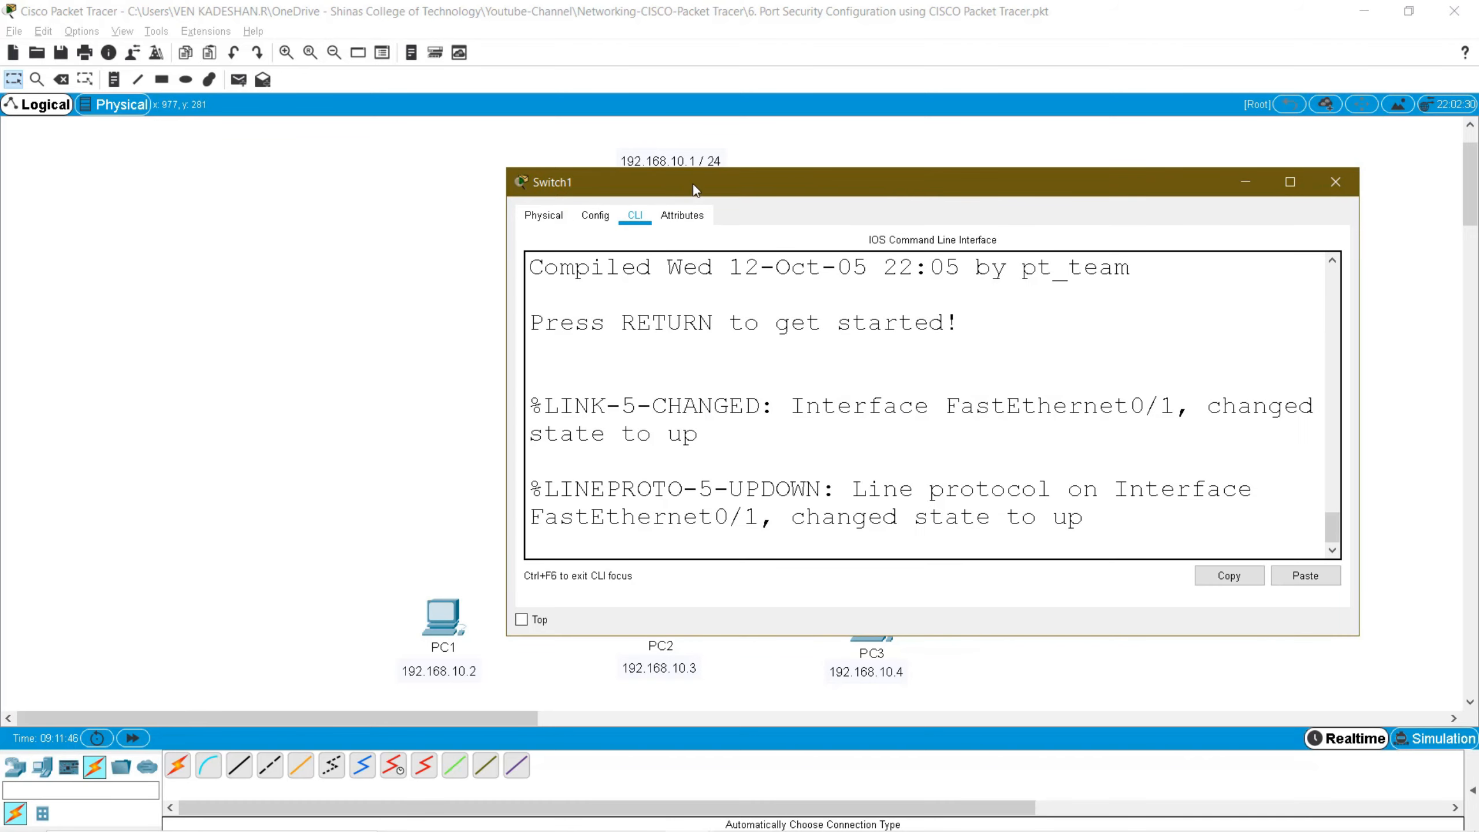
pyautogui.moveTo(693, 185); pyautogui.dragTo(652, 184)
pyautogui.press('Return')
pyautogui.press('Return')
pyautogui.write('en')
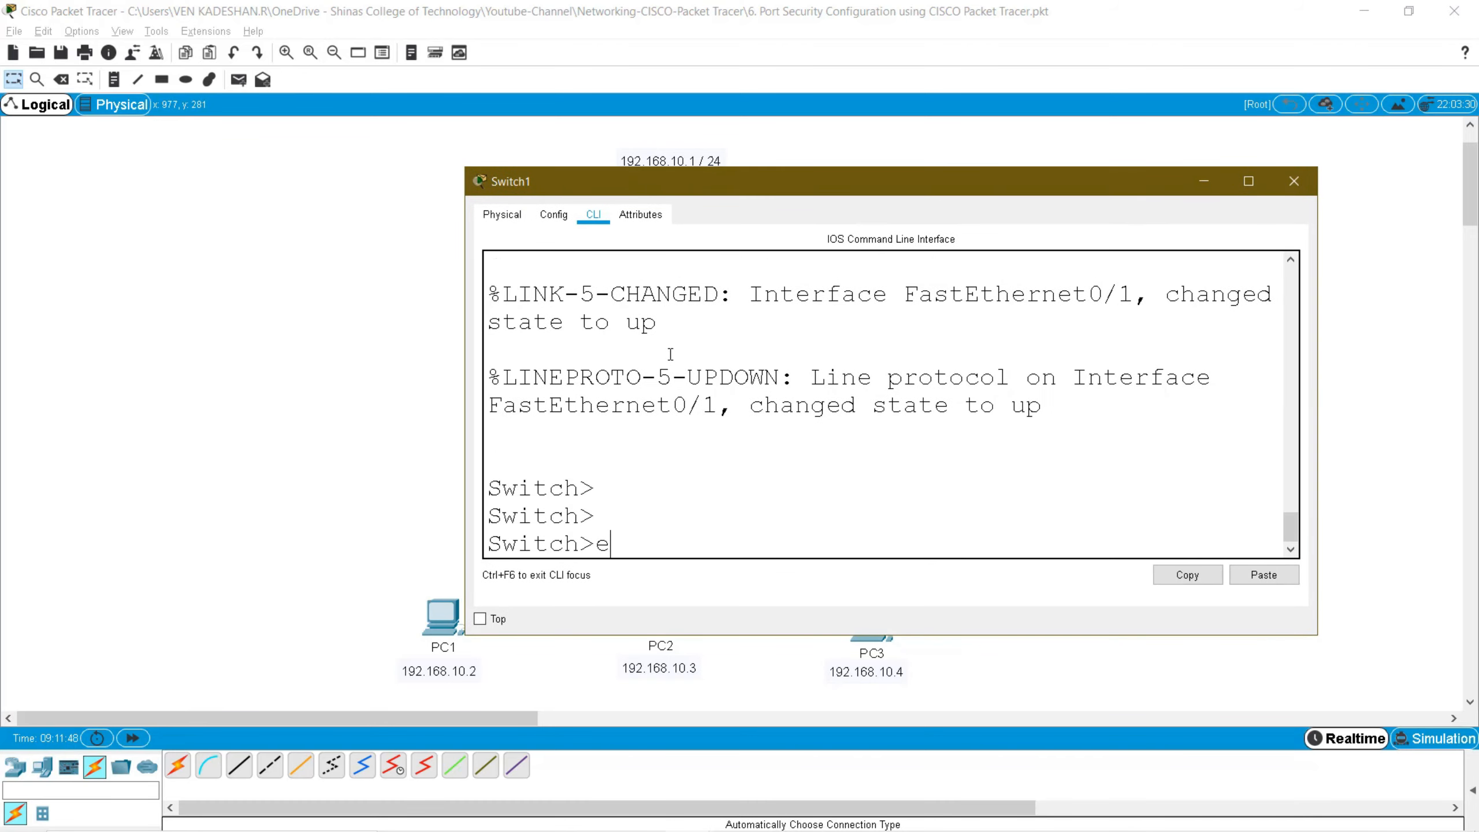
pyautogui.press('Return')
# - Check the port security status of Switch1 with show port-security
pyautogui.write('sh')
pyautogui.press('Tab')
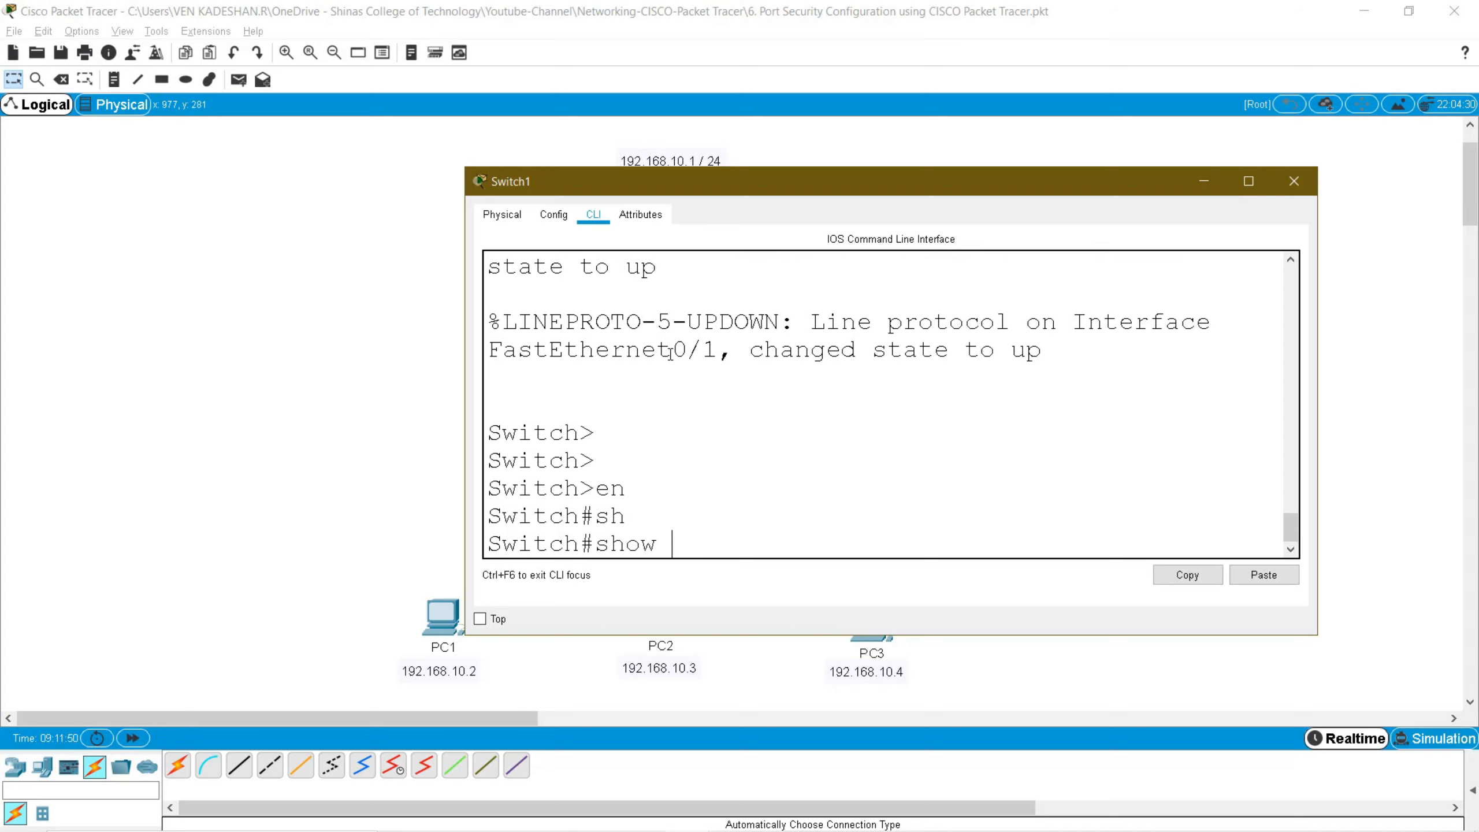
pyautogui.write('po')
pyautogui.press('Tab')
pyautogui.press('Return')
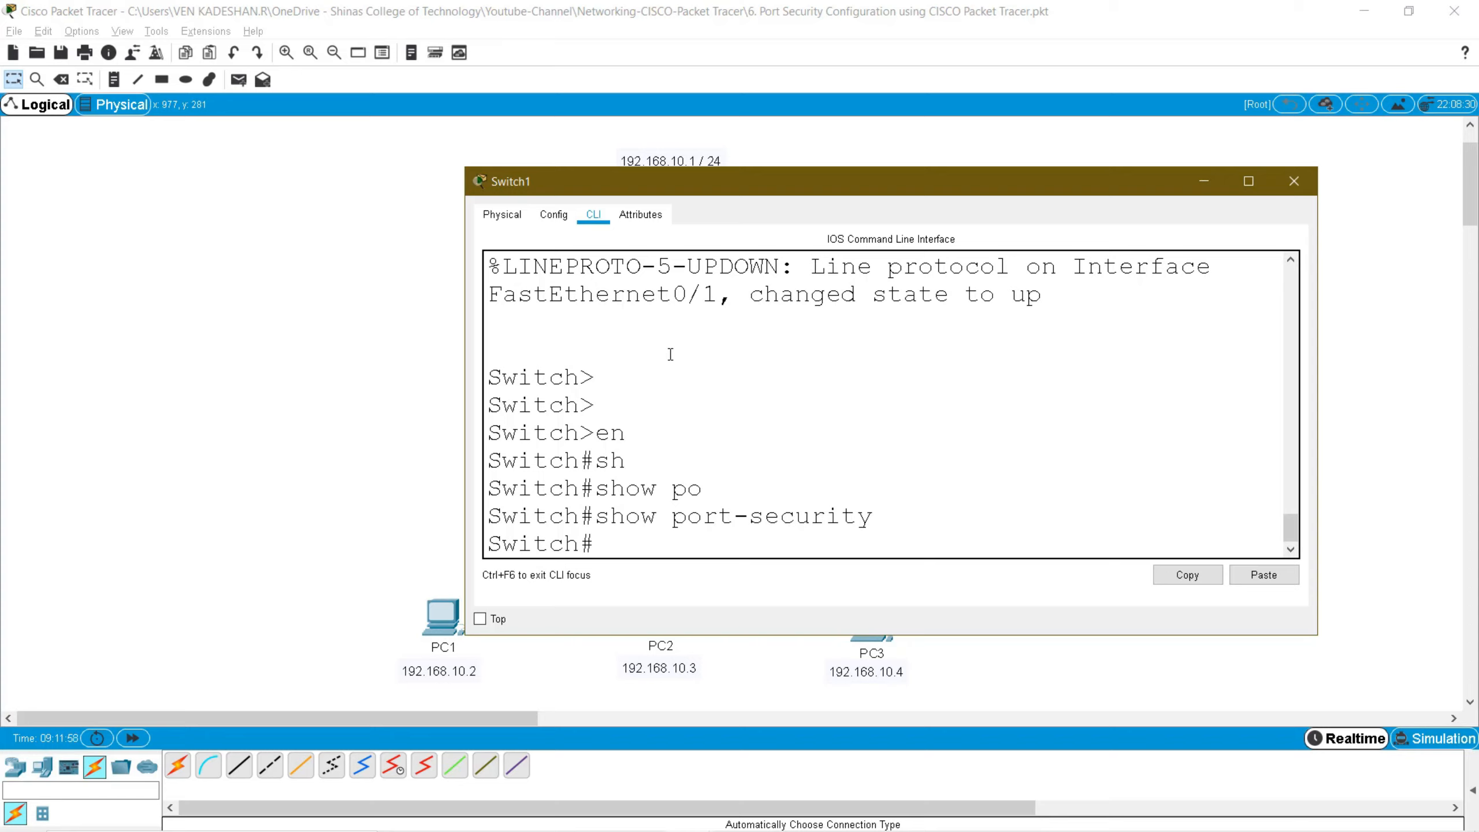
# - Display the switch's running configuration and review the FastEthernet, GigabitEthernet and Vlan1 interface entries, then quit the listing
pyautogui.write('sh')
pyautogui.press('Tab')
pyautogui.write('run')
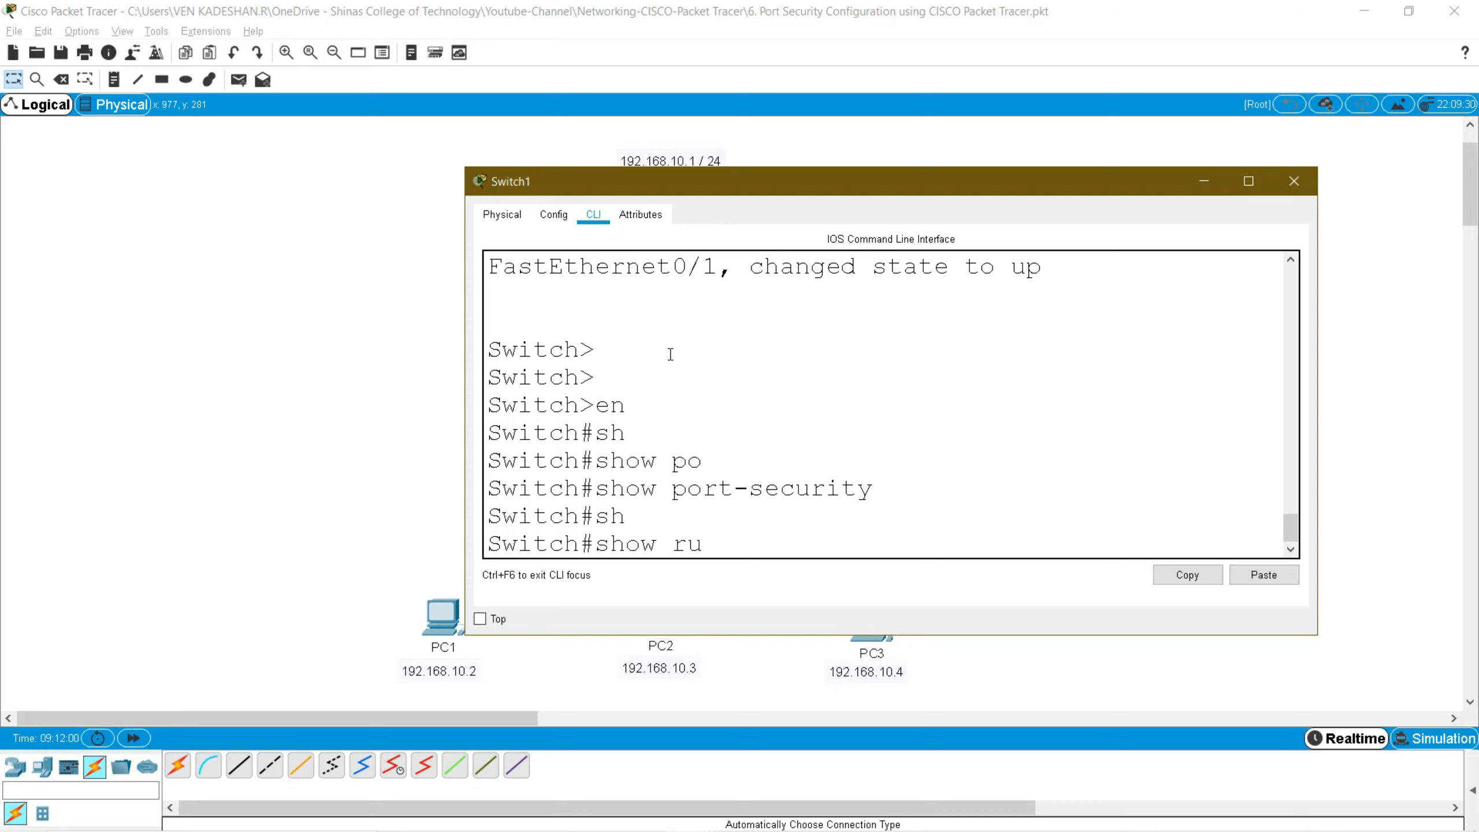
pyautogui.press('Tab')
pyautogui.press('Return')
pyautogui.press('Return')
pyautogui.press('Return')
pyautogui.press('Return')
pyautogui.press('Return')
pyautogui.press('Return')
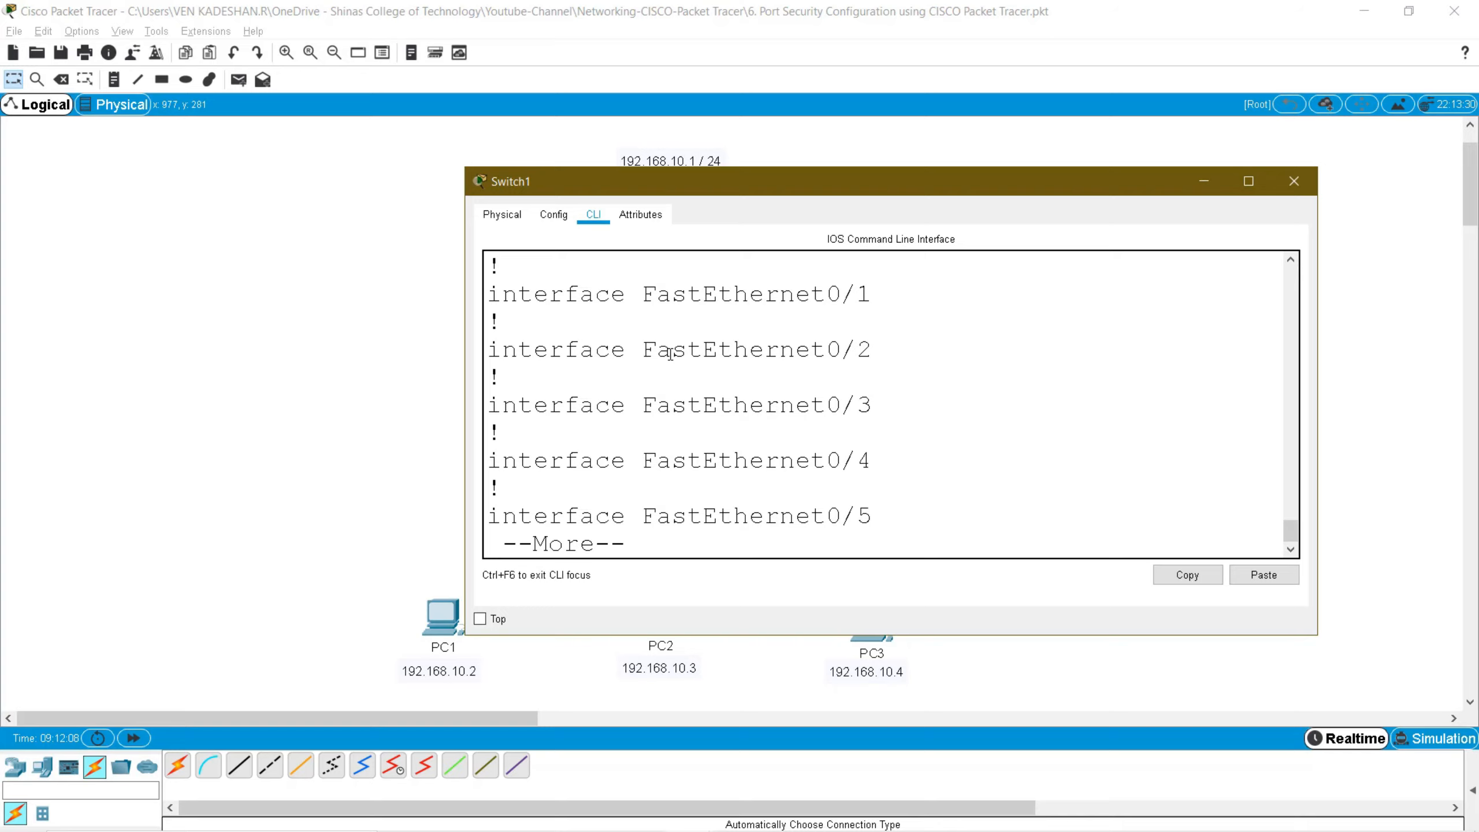
pyautogui.press('Return')
pyautogui.press('Return')
pyautogui.press('Return')
pyautogui.press('Return')
pyautogui.press('Return')
pyautogui.press('Return')
pyautogui.press('Return')
pyautogui.press('Return')
pyautogui.press('Return')
pyautogui.press('Return')
pyautogui.press('Return')
pyautogui.press('Return')
pyautogui.press('Return')
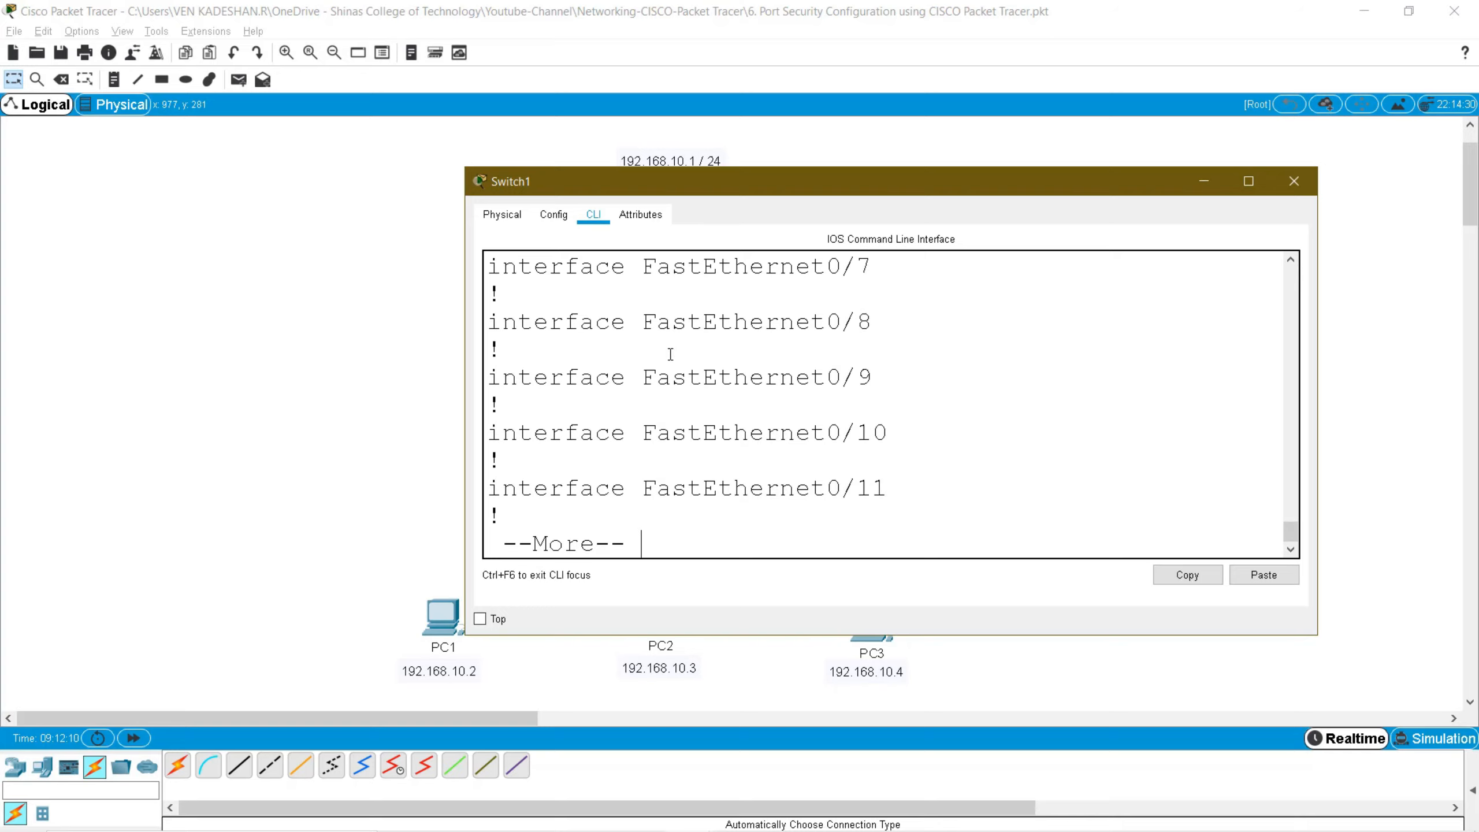
pyautogui.press('Return')
pyautogui.press('Return')
pyautogui.press('Return')
pyautogui.press('Return')
pyautogui.press('Return')
pyautogui.press('Return')
pyautogui.press('Return')
pyautogui.press('Return')
pyautogui.press('Return')
pyautogui.press('Return')
pyautogui.press('Return')
pyautogui.press('Return')
pyautogui.press('Return')
pyautogui.press('Return')
pyautogui.press('Return')
pyautogui.press('Return')
pyautogui.press('Return')
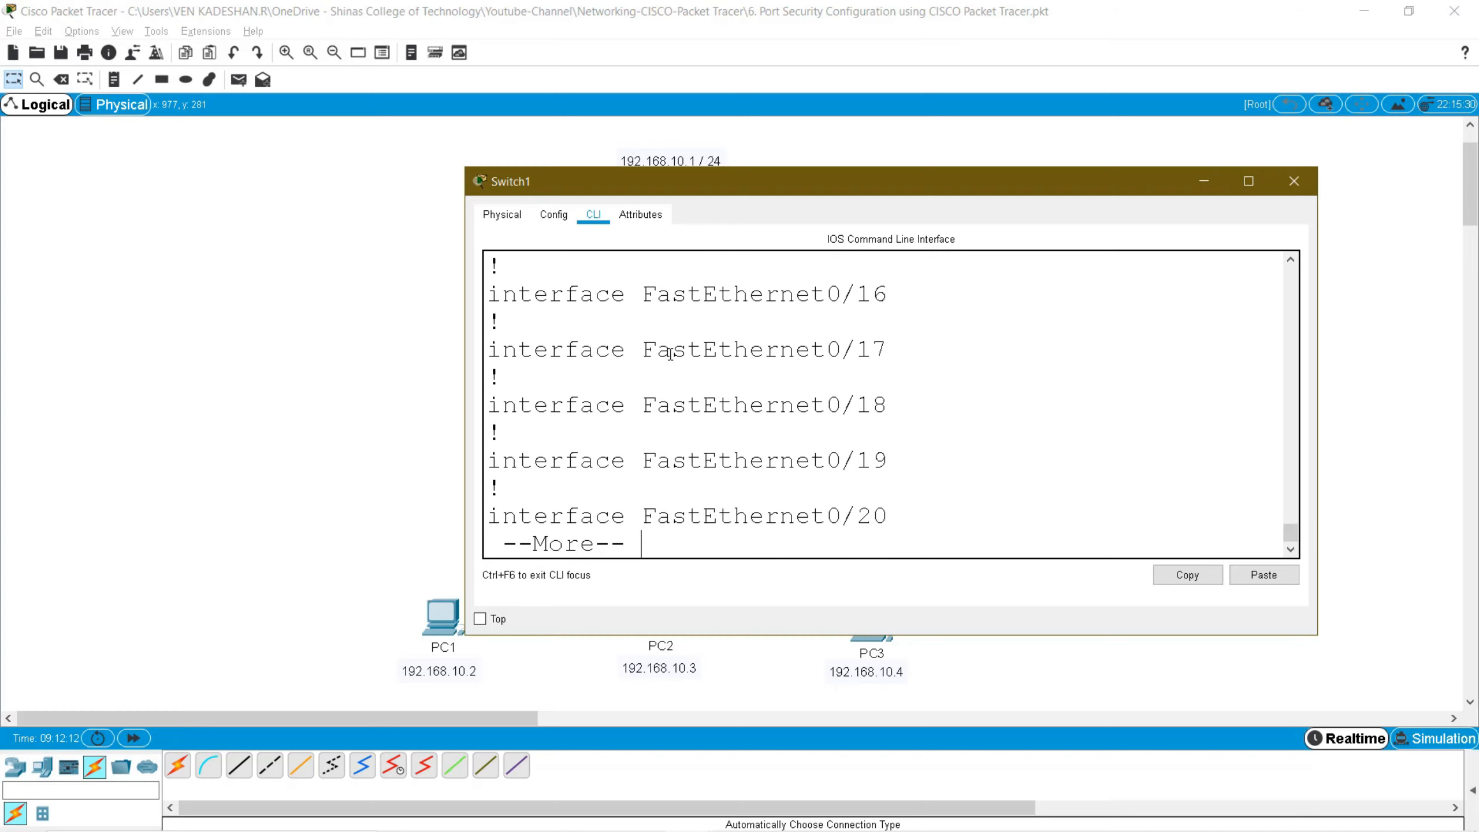
pyautogui.press('Return')
pyautogui.press('Return')
pyautogui.press('Return')
pyautogui.press('Return')
pyautogui.press('Return')
pyautogui.press('Return')
pyautogui.press('Return')
pyautogui.press('Return')
pyautogui.press('Return')
pyautogui.press('Return')
pyautogui.press('Return')
pyautogui.press('Return')
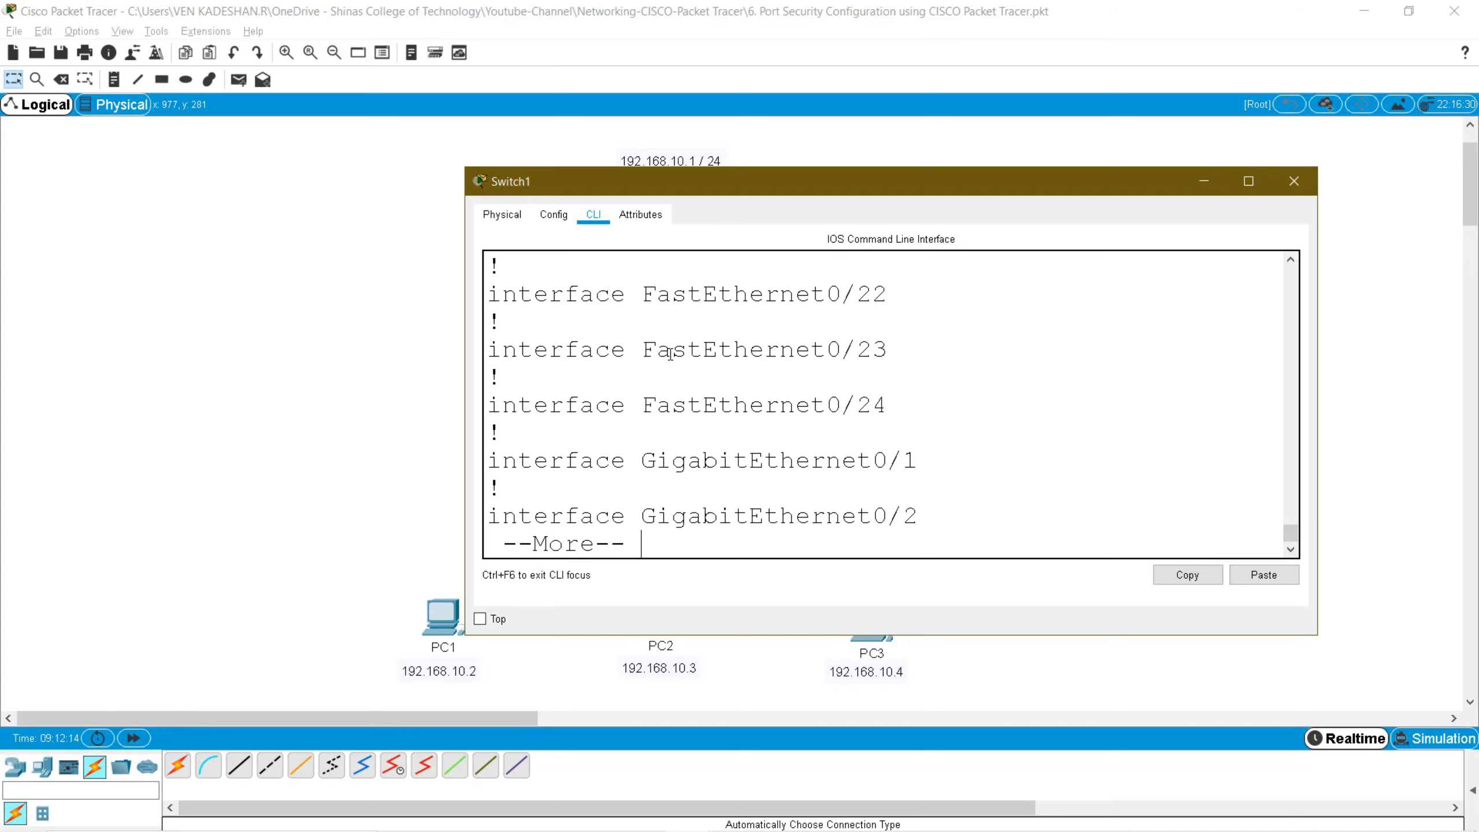
pyautogui.press('Return')
pyautogui.press('Return')
pyautogui.press('Return')
pyautogui.press('Return')
pyautogui.press('Return')
pyautogui.press('Return')
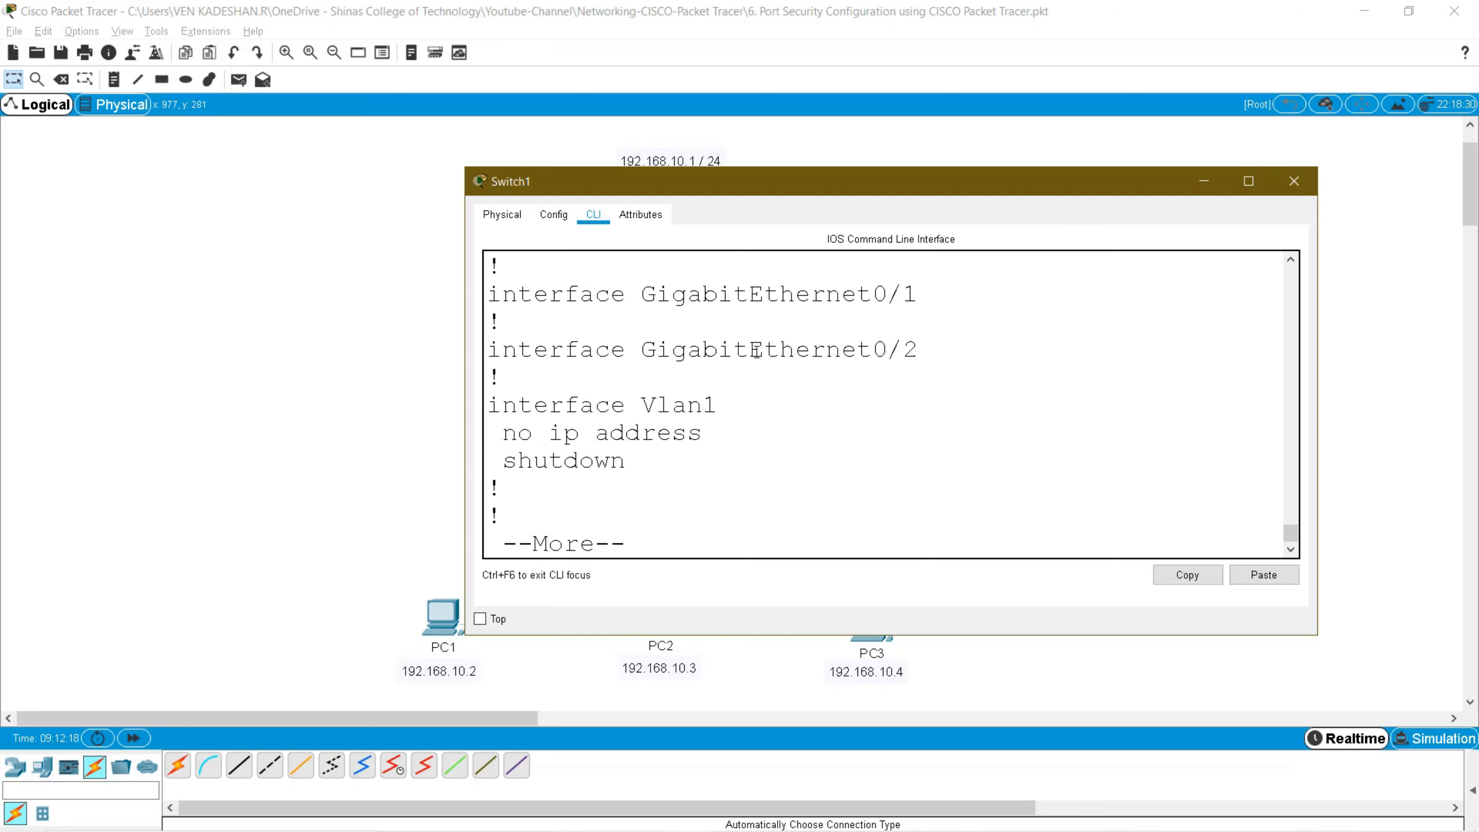
pyautogui.scroll(10, 774, 343)
pyautogui.scroll(10, 806, 361)
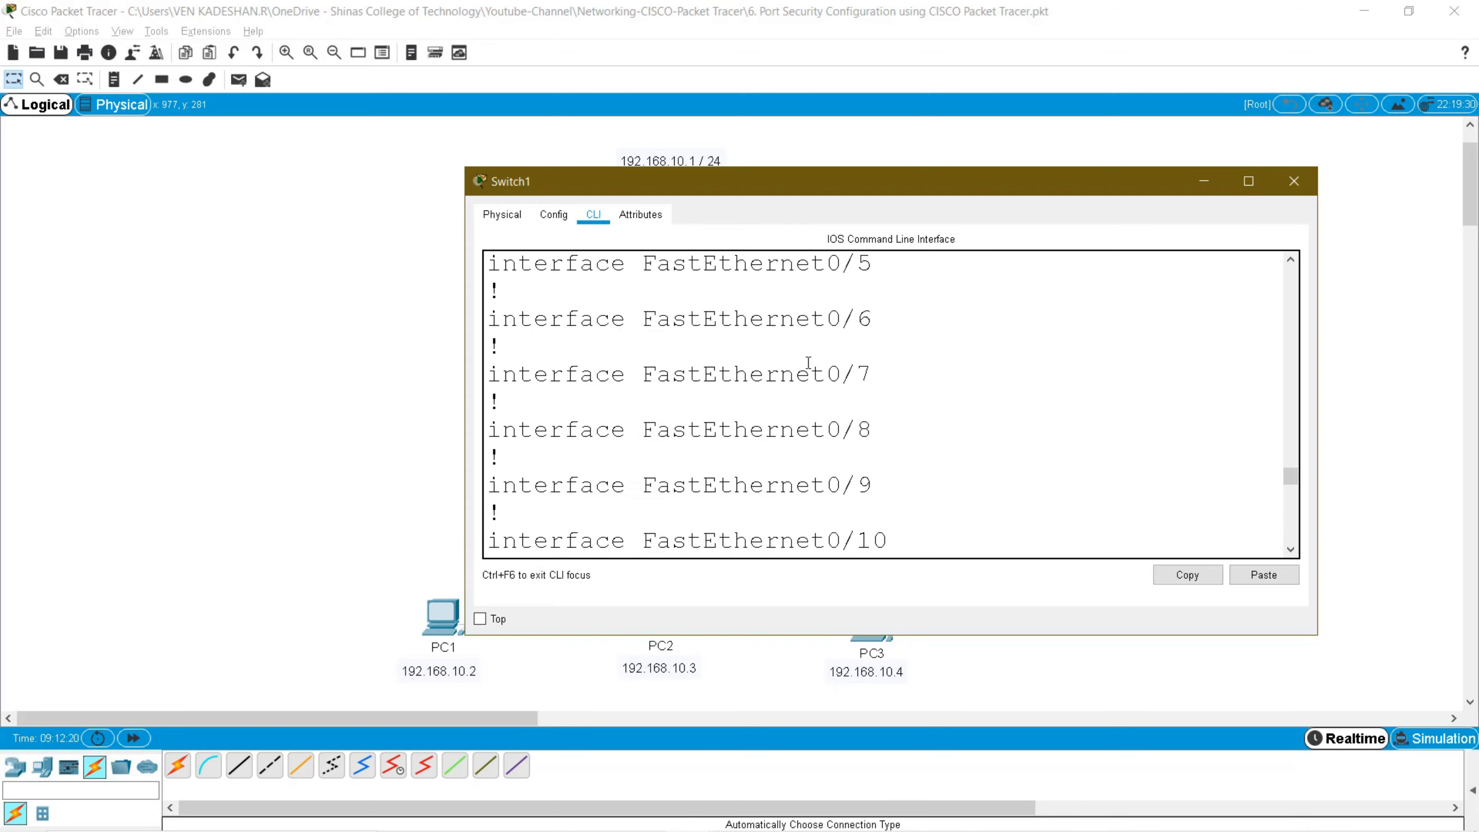
pyautogui.scroll(-15, 803, 373)
pyautogui.scroll(-5, 798, 391)
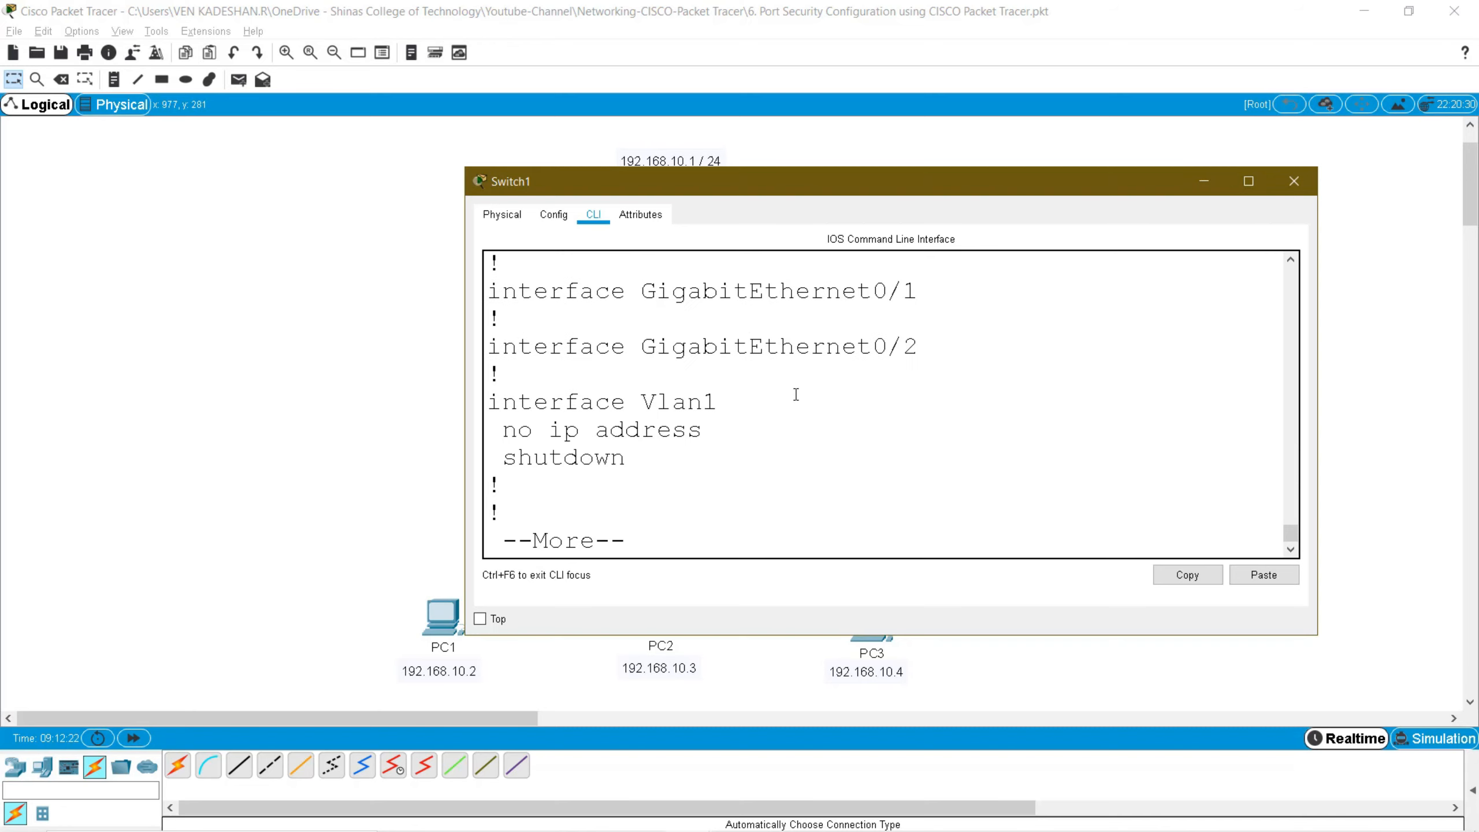
pyautogui.write('q')
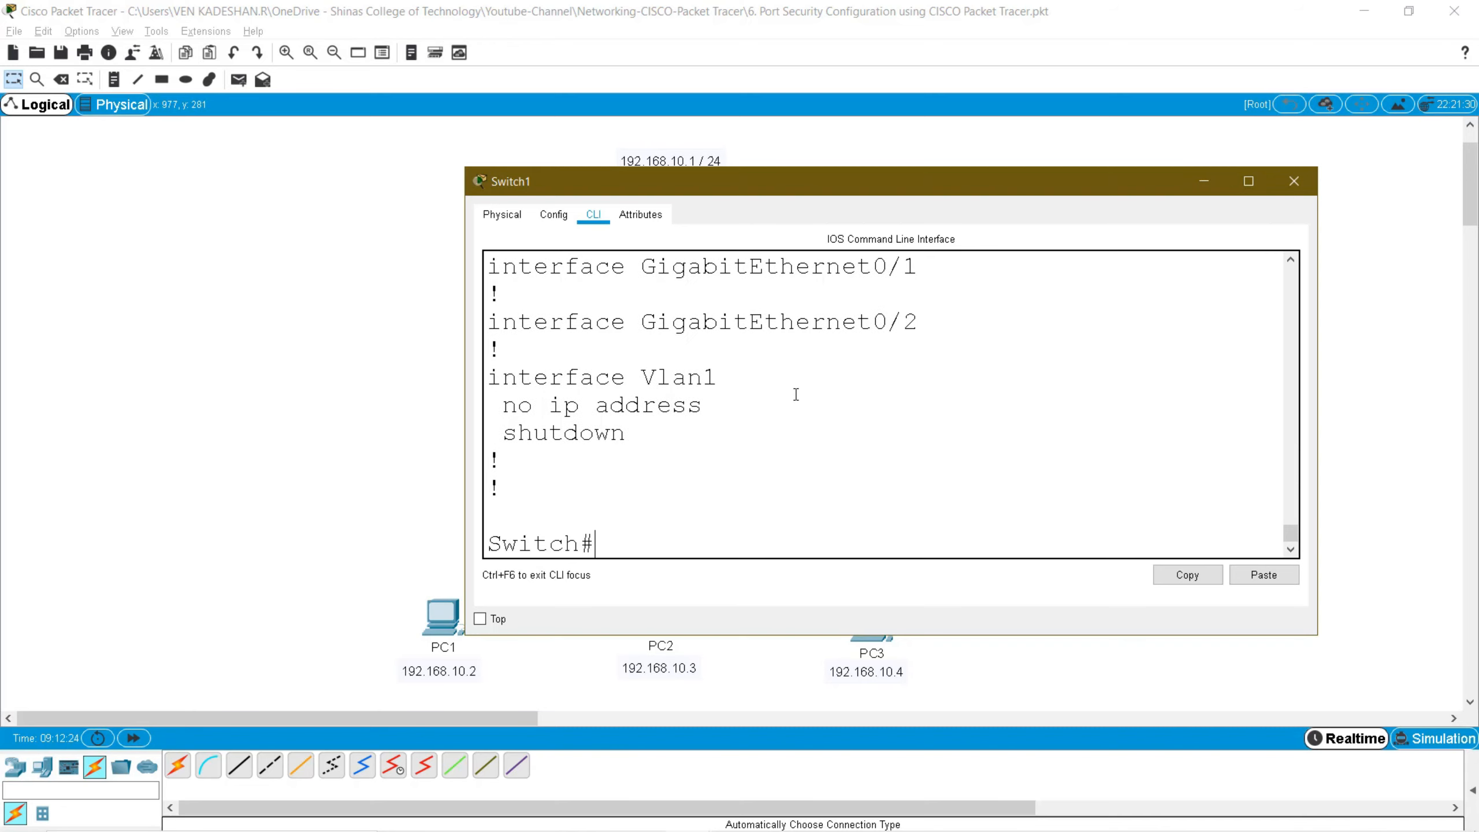
# - Display the switch's MAC address table with show mac-address-table and examine the type and port of the entry
pyautogui.write('sho')
pyautogui.press('Tab')
pyautogui.write('m')
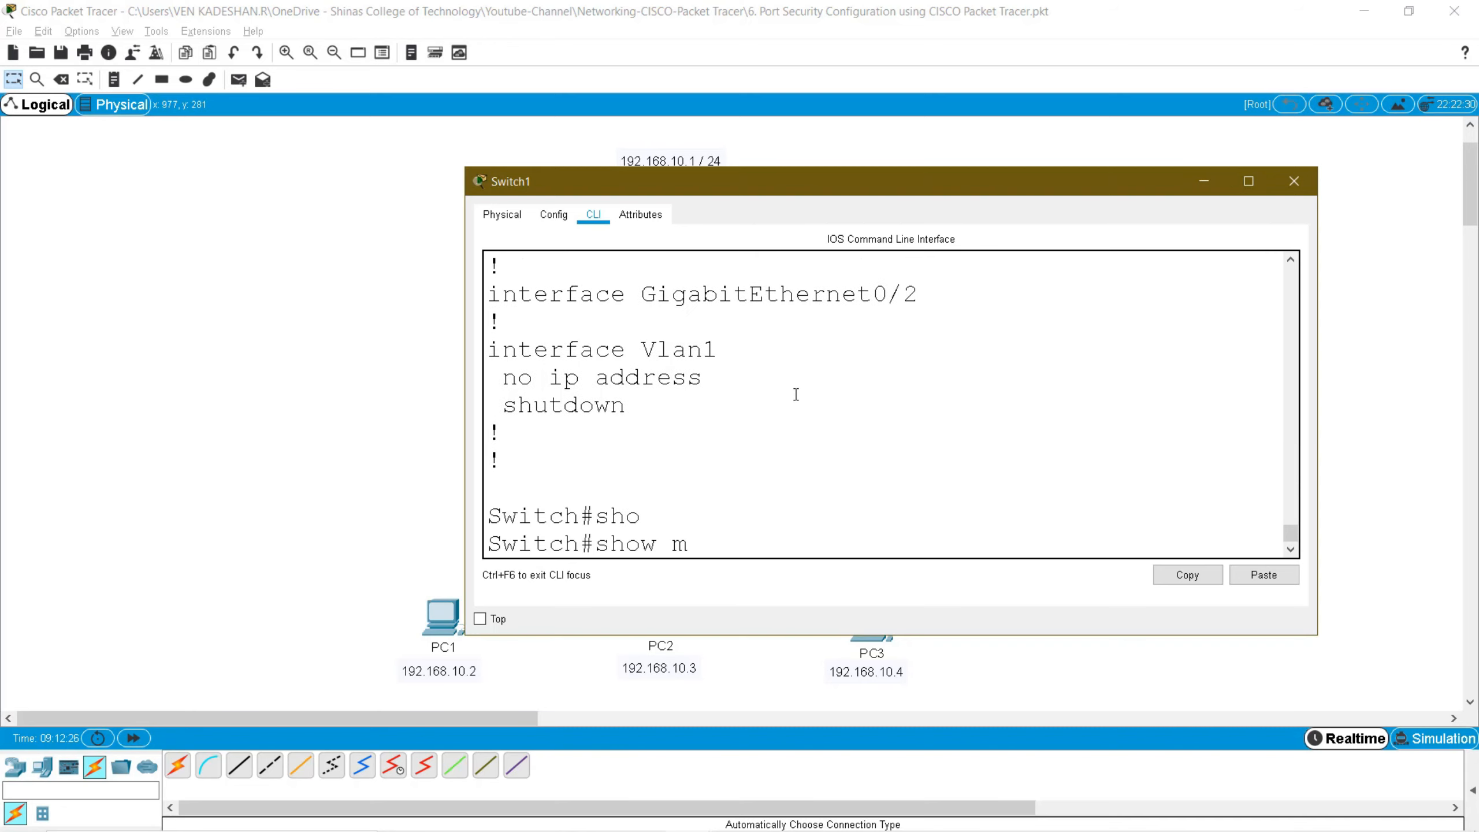
pyautogui.write('ac-')
pyautogui.press('Tab')
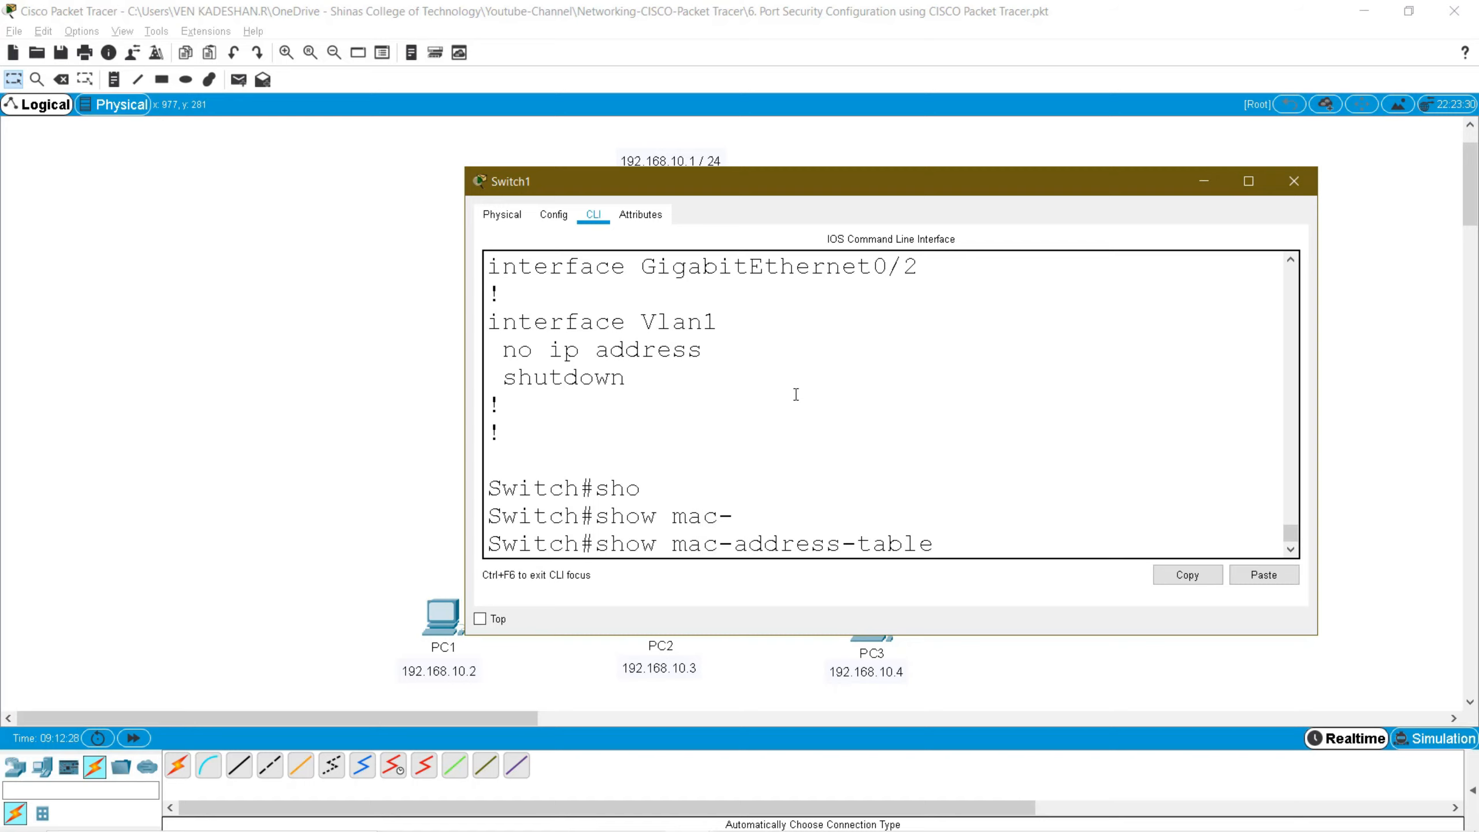
pyautogui.press('Return')
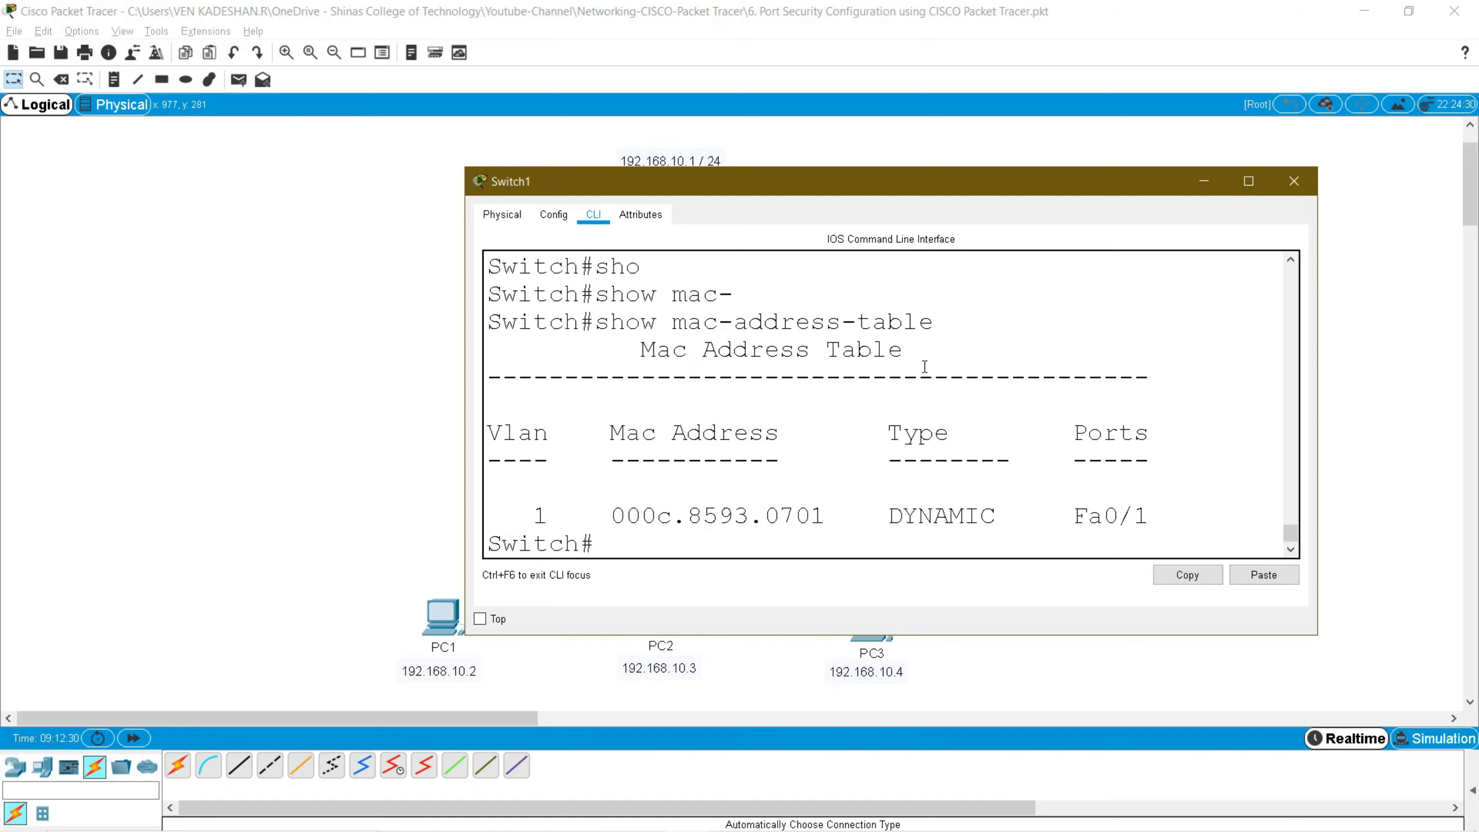
pyautogui.moveTo(518, 515); pyautogui.dragTo(1152, 517)
pyautogui.doubleClick(951, 519)
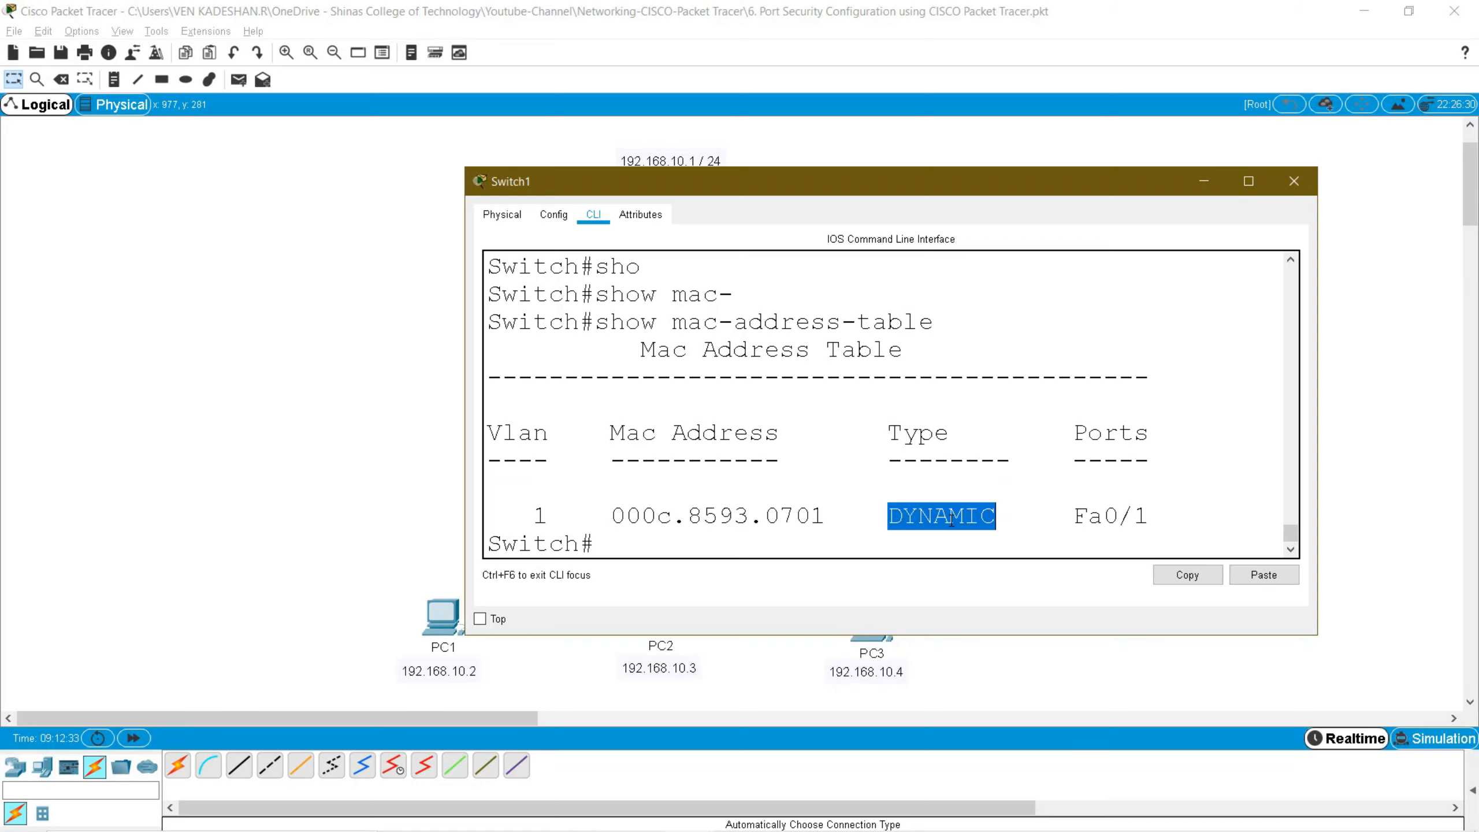
pyautogui.moveTo(1070, 517); pyautogui.dragTo(1147, 519)
# - Compare the switch's Fa0/1 link to the router in the topology with the type and address in the MAC table
pyautogui.click(1203, 181)
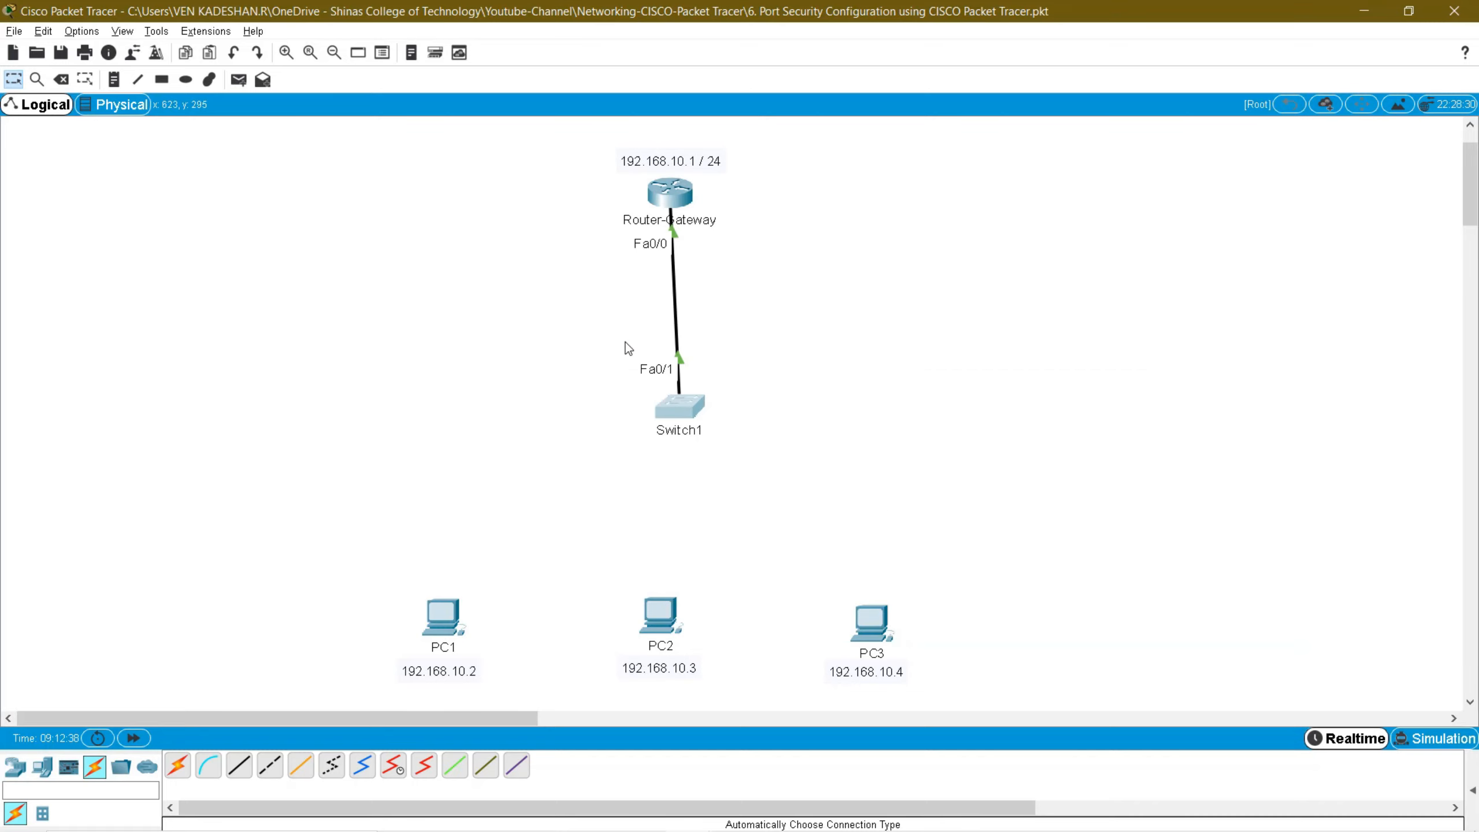
pyautogui.moveTo(624, 341); pyautogui.dragTo(736, 393)
pyautogui.moveTo(749, 274); pyautogui.dragTo(796, 282)
pyautogui.click(588, 352)
pyautogui.click(688, 406)
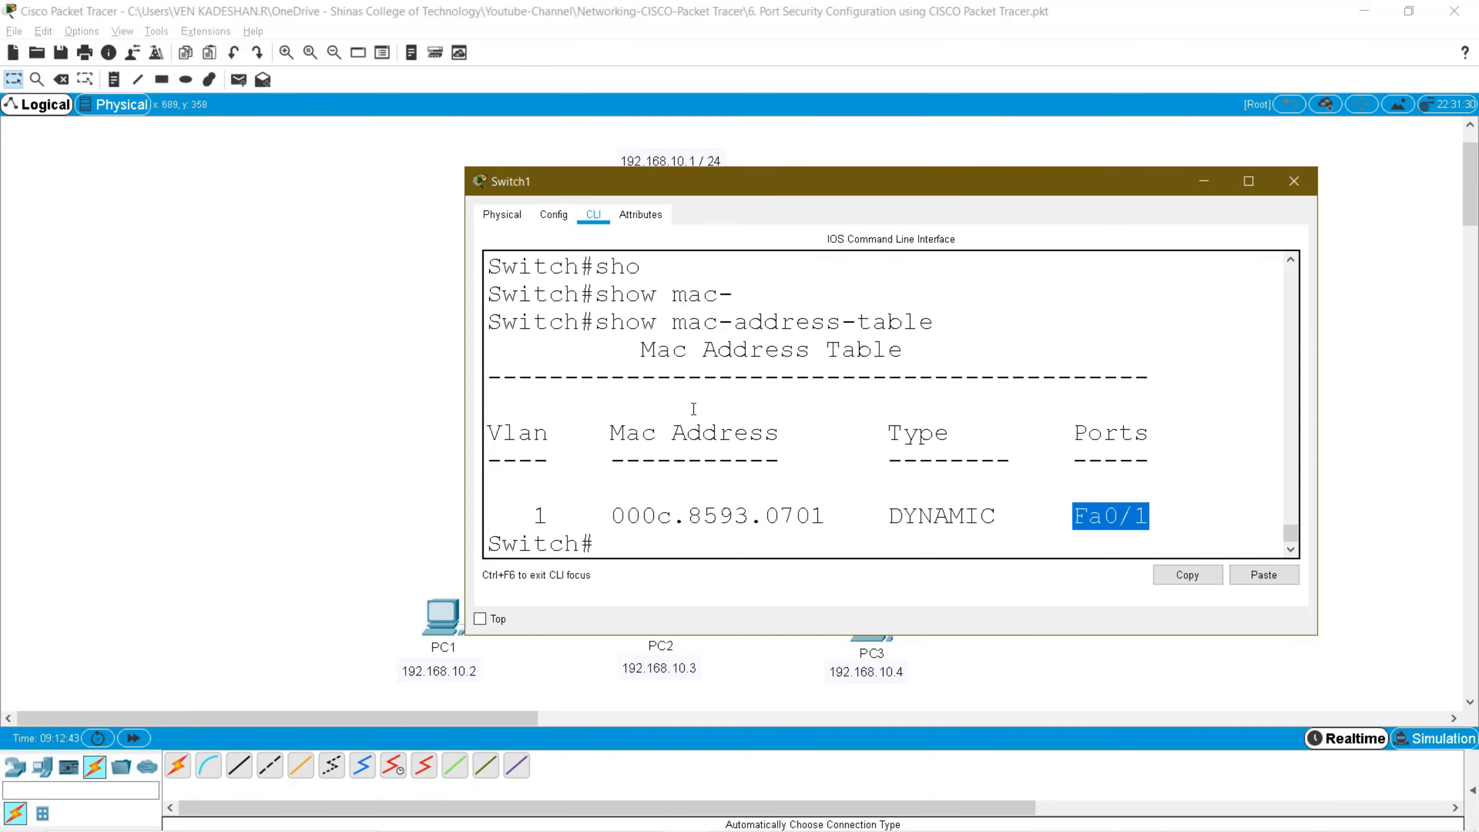
pyautogui.moveTo(641, 351); pyautogui.dragTo(925, 353)
pyautogui.doubleClick(943, 517)
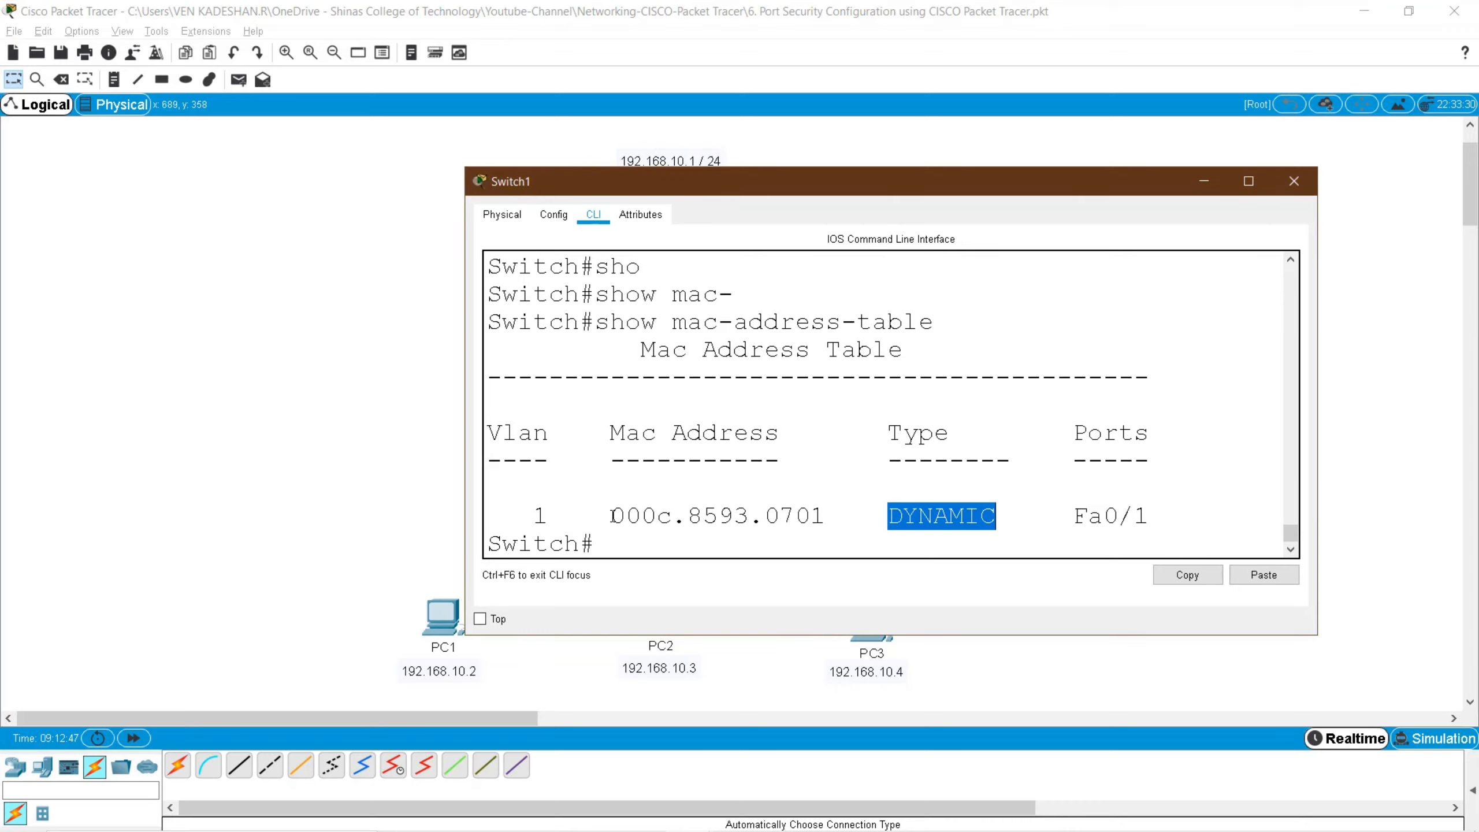
pyautogui.moveTo(611, 515); pyautogui.dragTo(844, 512)
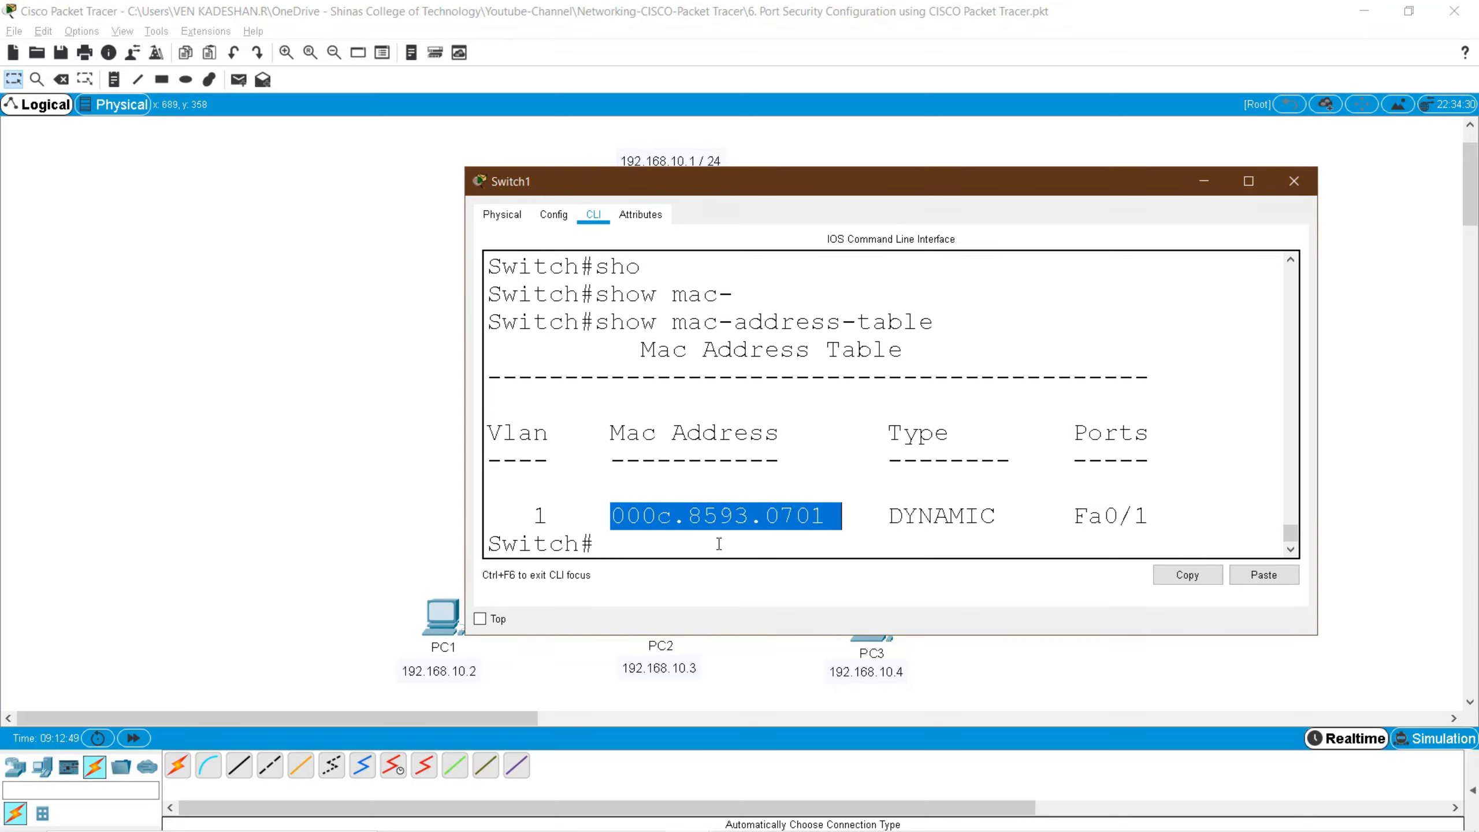
# - Connect PC1 to Switch1 in the topology using the automatically chosen connection type
pyautogui.click(955, 670)
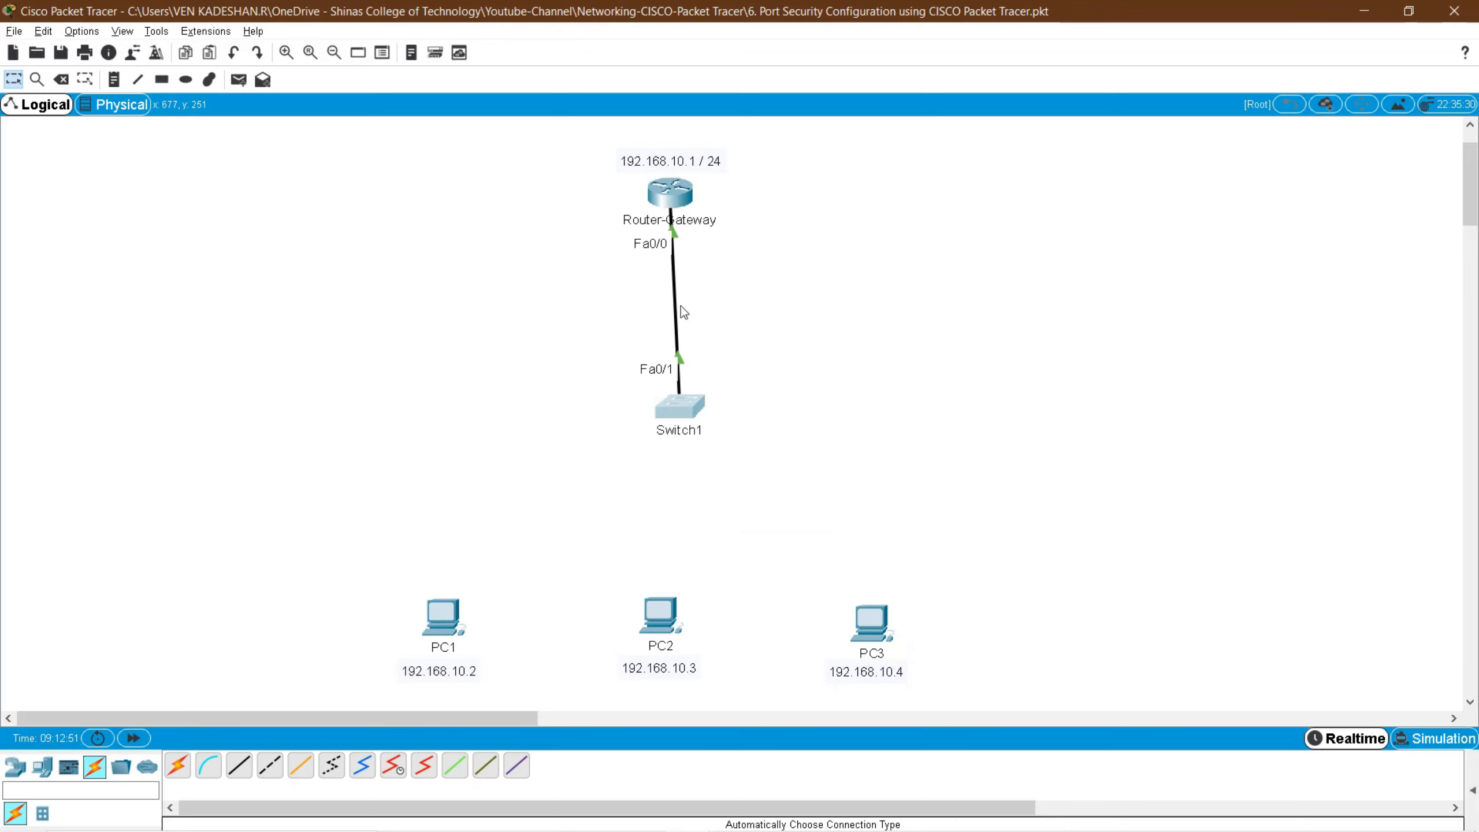
pyautogui.click(178, 766)
pyautogui.click(442, 617)
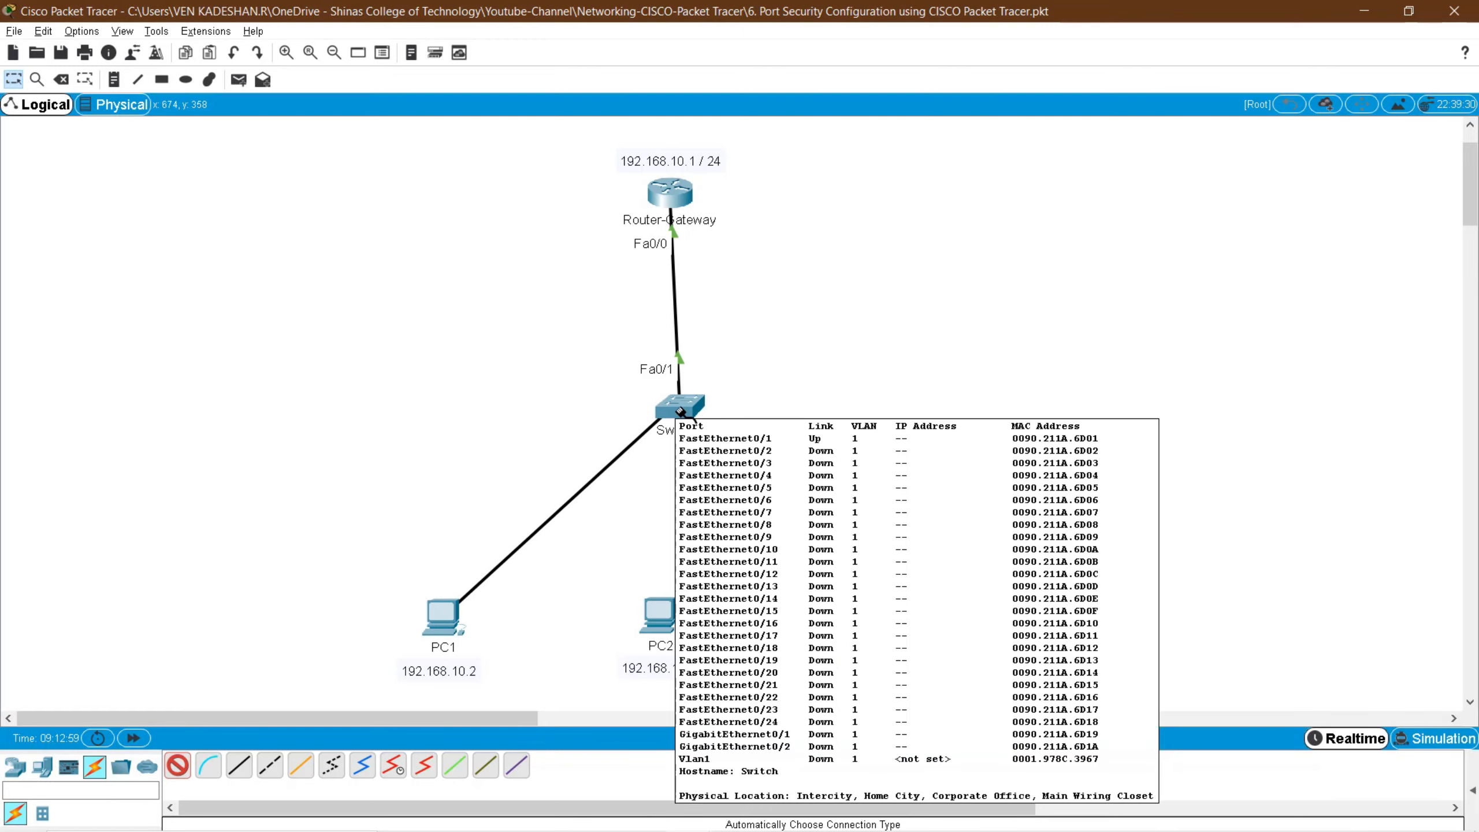
pyautogui.click(679, 411)
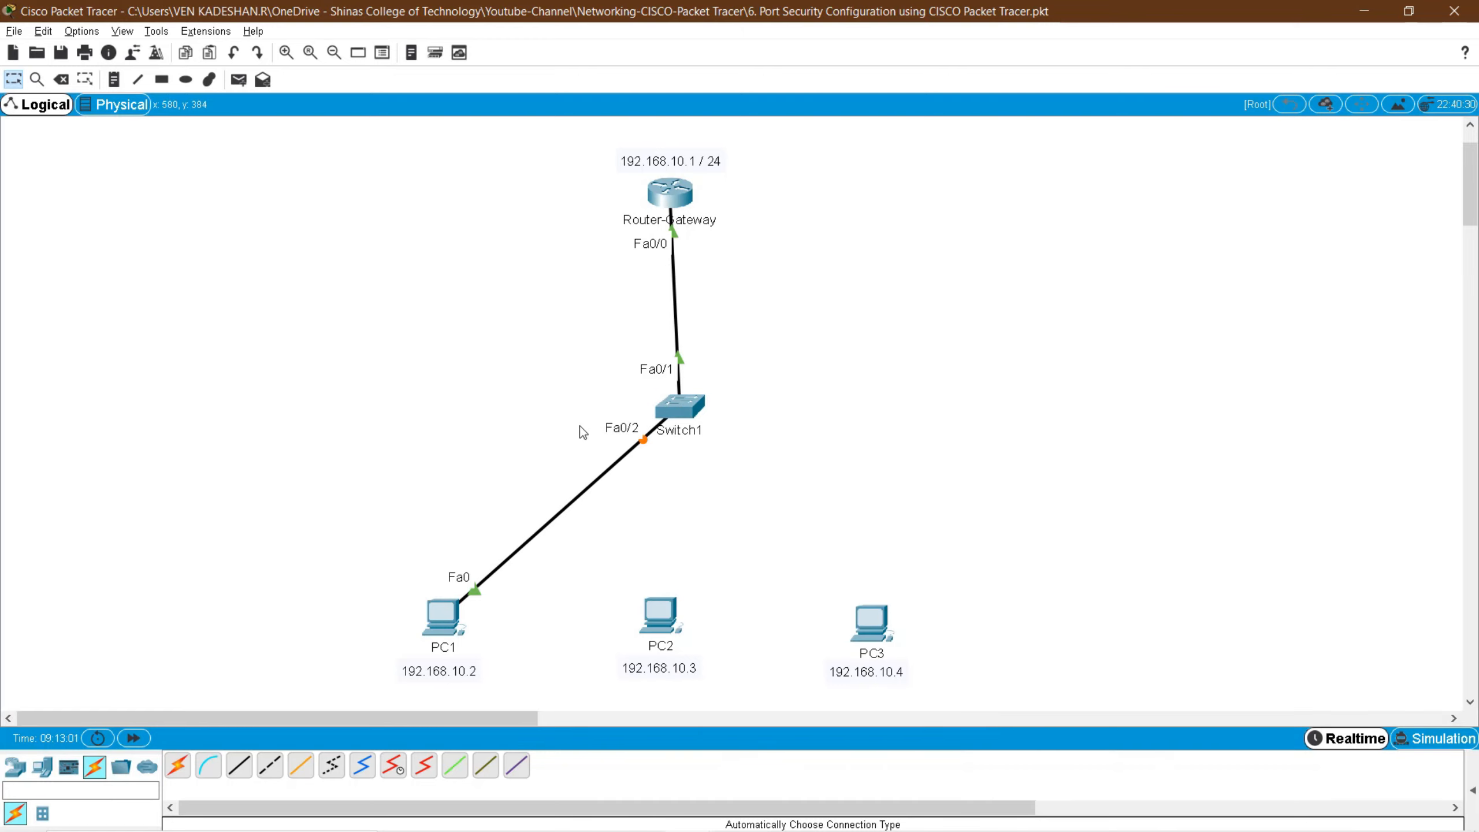
pyautogui.moveTo(579, 413); pyautogui.dragTo(674, 472)
# - Return to the command line of Switch1 and enter global configuration mode with conf t
pyautogui.click(688, 412)
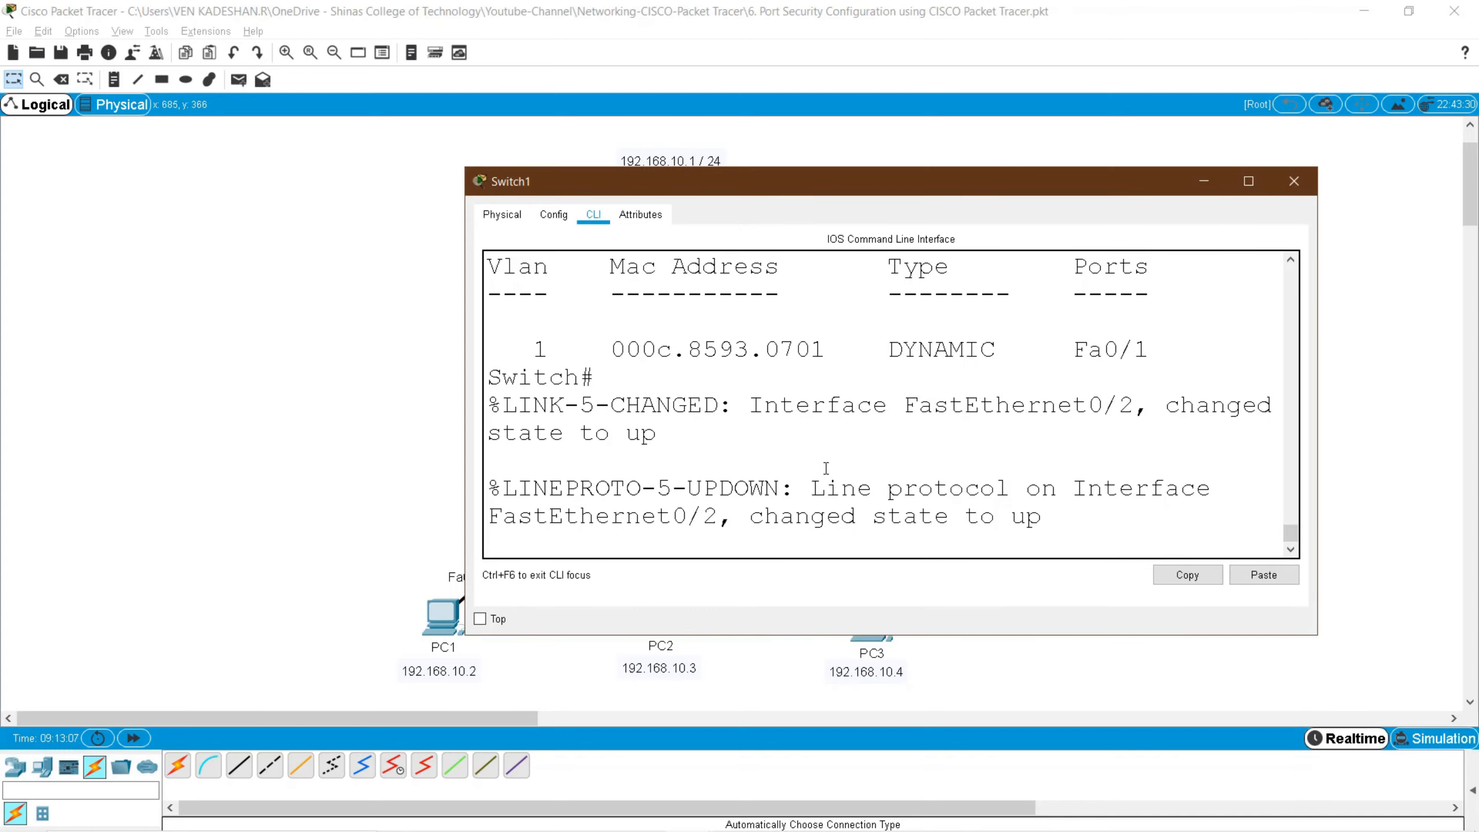
pyautogui.press('Return')
pyautogui.press('Return')
pyautogui.write('c')
pyautogui.write('onf t')
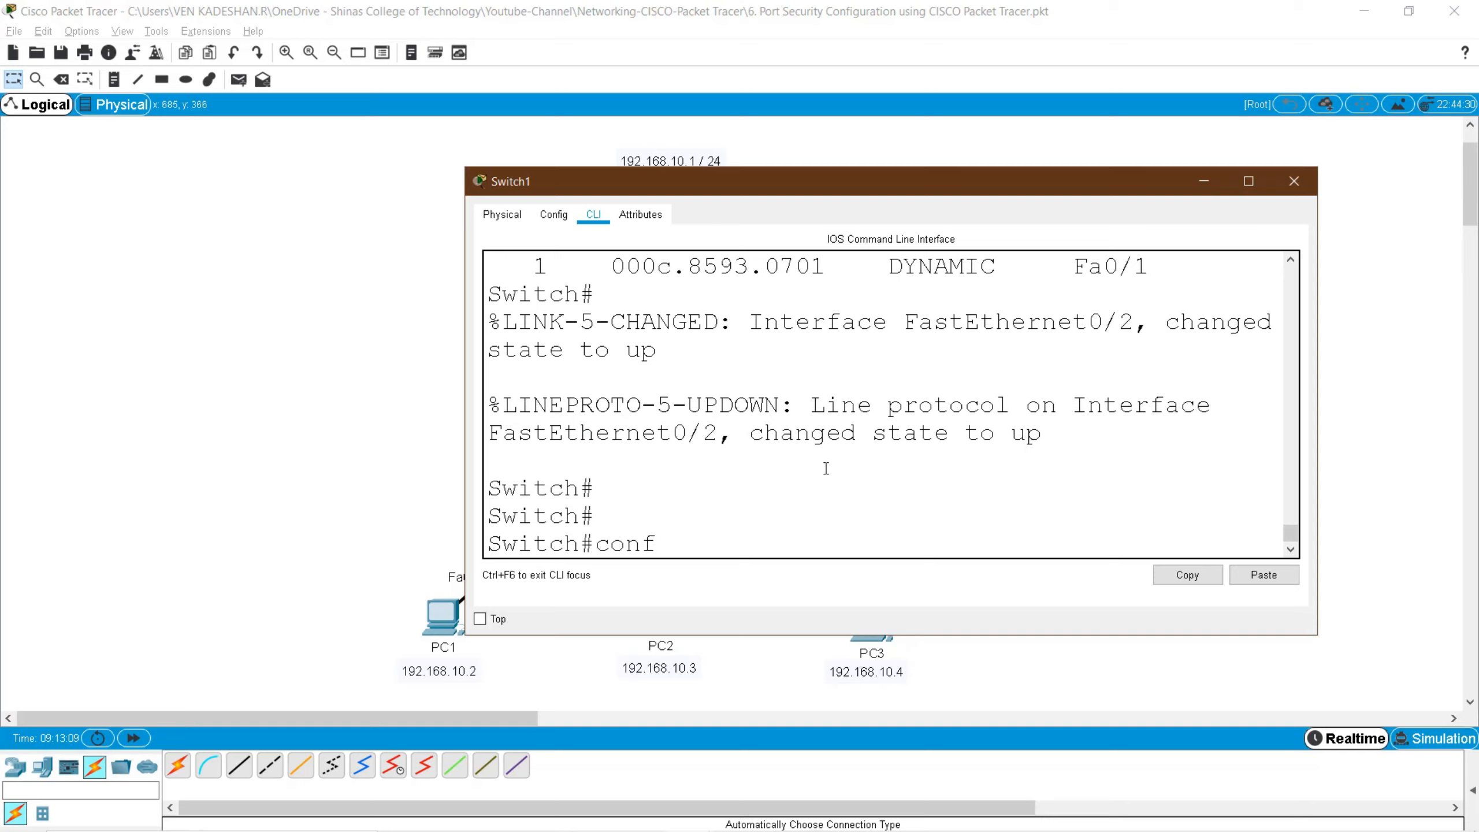
pyautogui.press('Return')
pyautogui.press('Return')
pyautogui.press('Return')
# - Enter interface configuration mode for the PC1 port with interface fa0/2
pyautogui.write('int')
pyautogui.press('Tab')
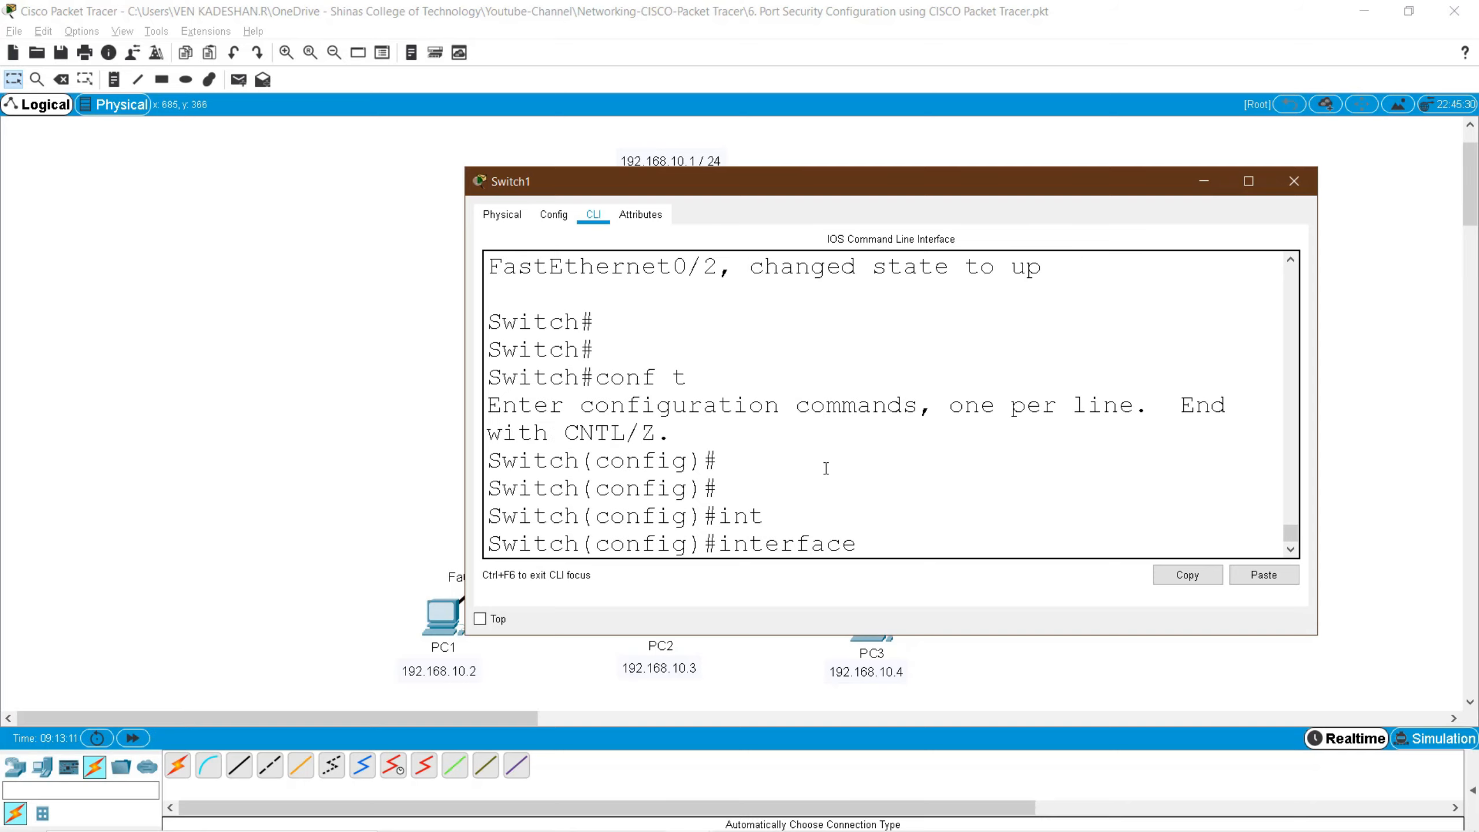
pyautogui.write('fa0/2')
pyautogui.press('Return')
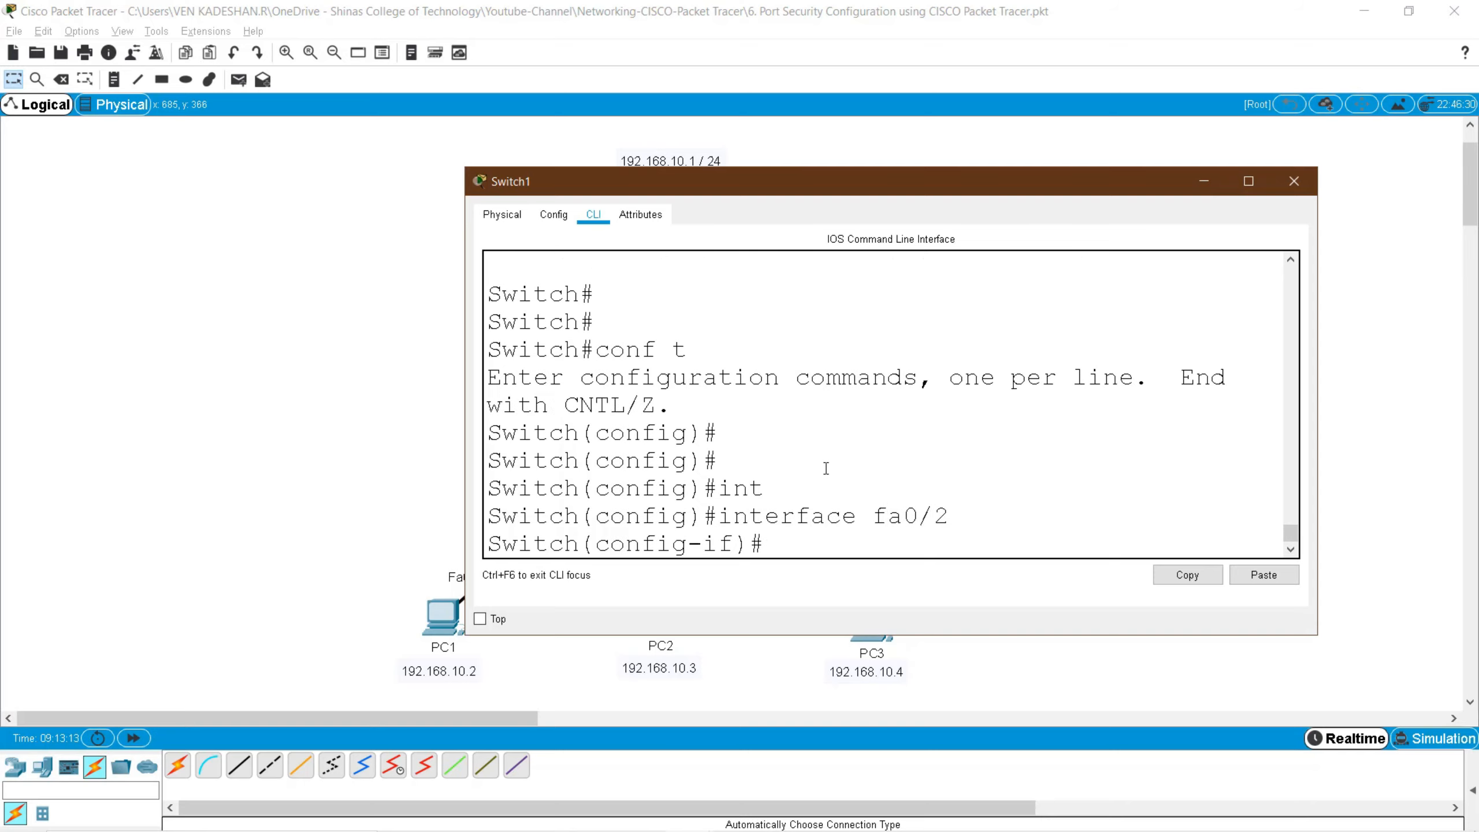
# - Try to enable port security on interface fa0/2 with switchport port-security and examine the switch's response
pyautogui.write('sw')
pyautogui.press('Tab')
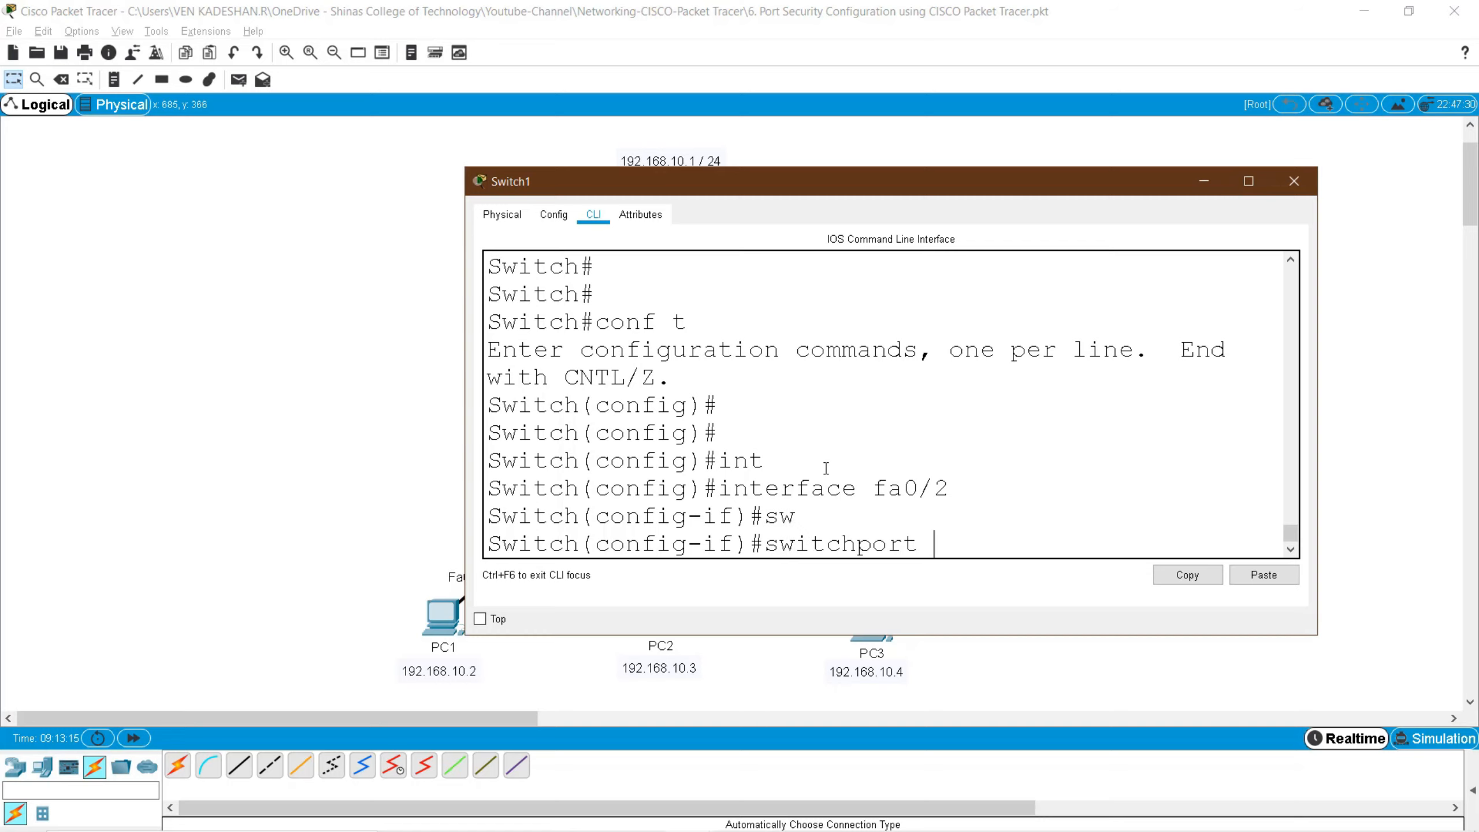
pyautogui.write('po')
pyautogui.press('Tab')
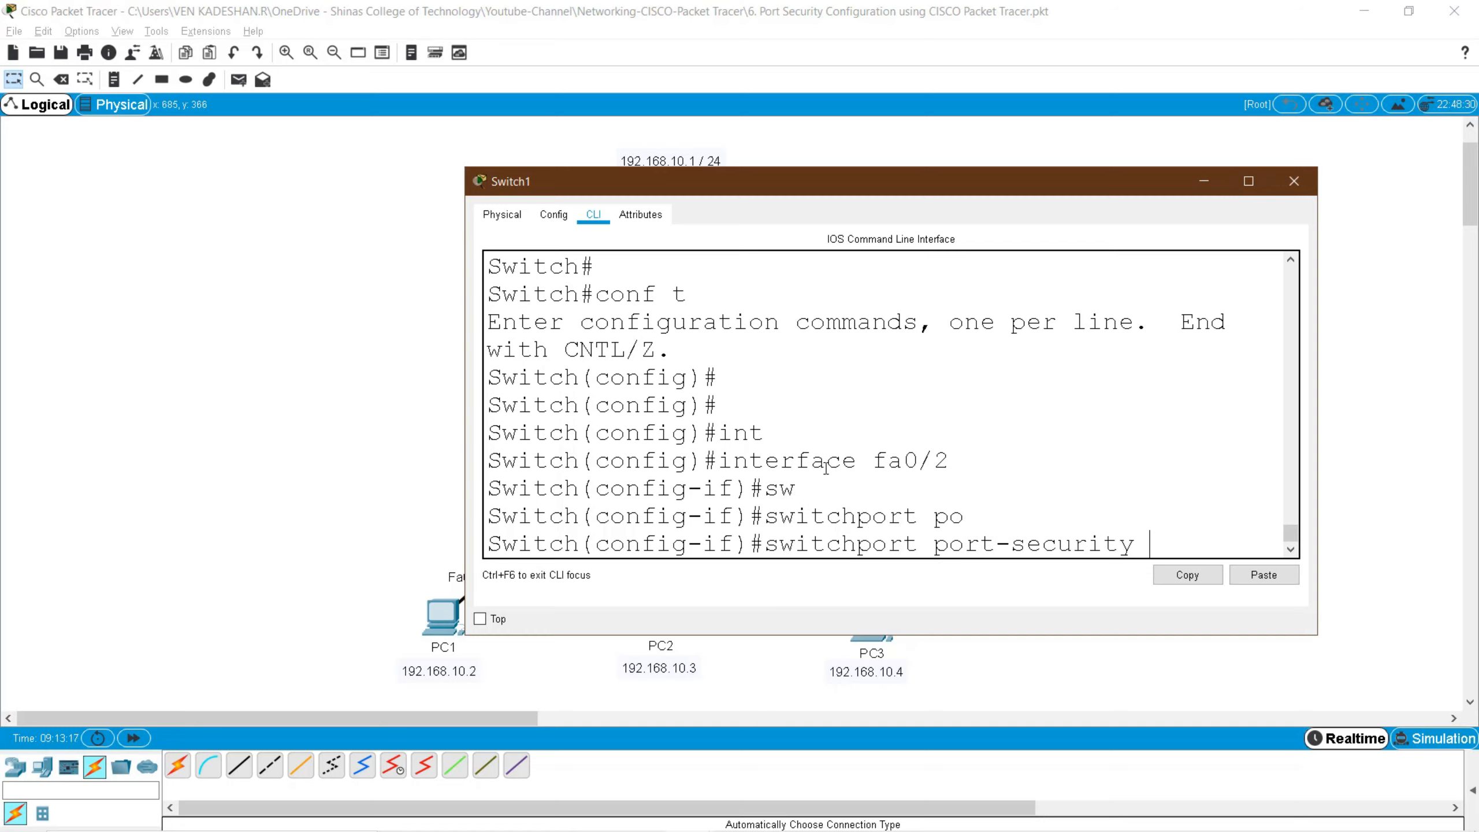
pyautogui.press('Return')
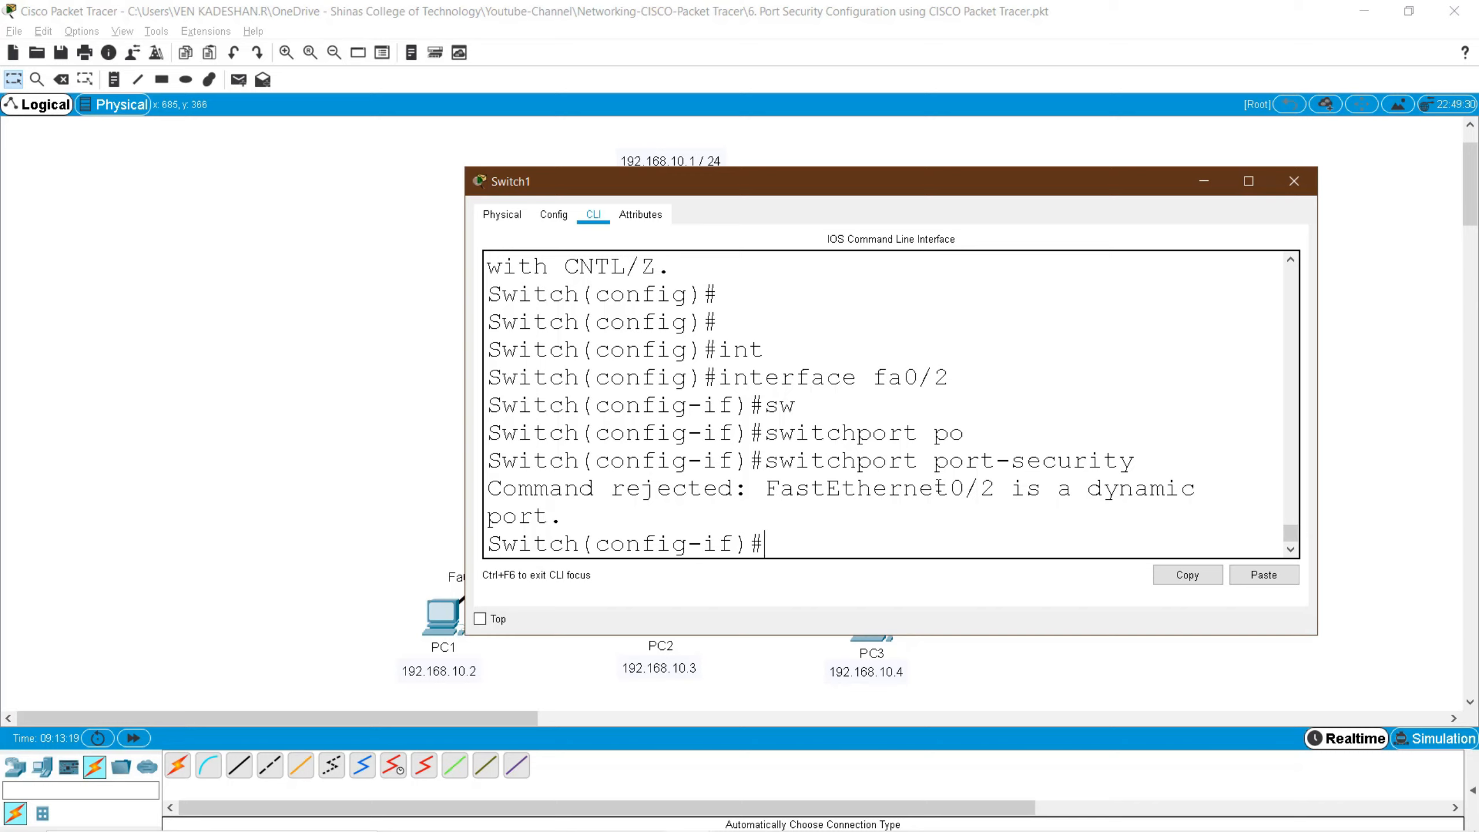
pyautogui.moveTo(536, 493); pyautogui.dragTo(998, 489)
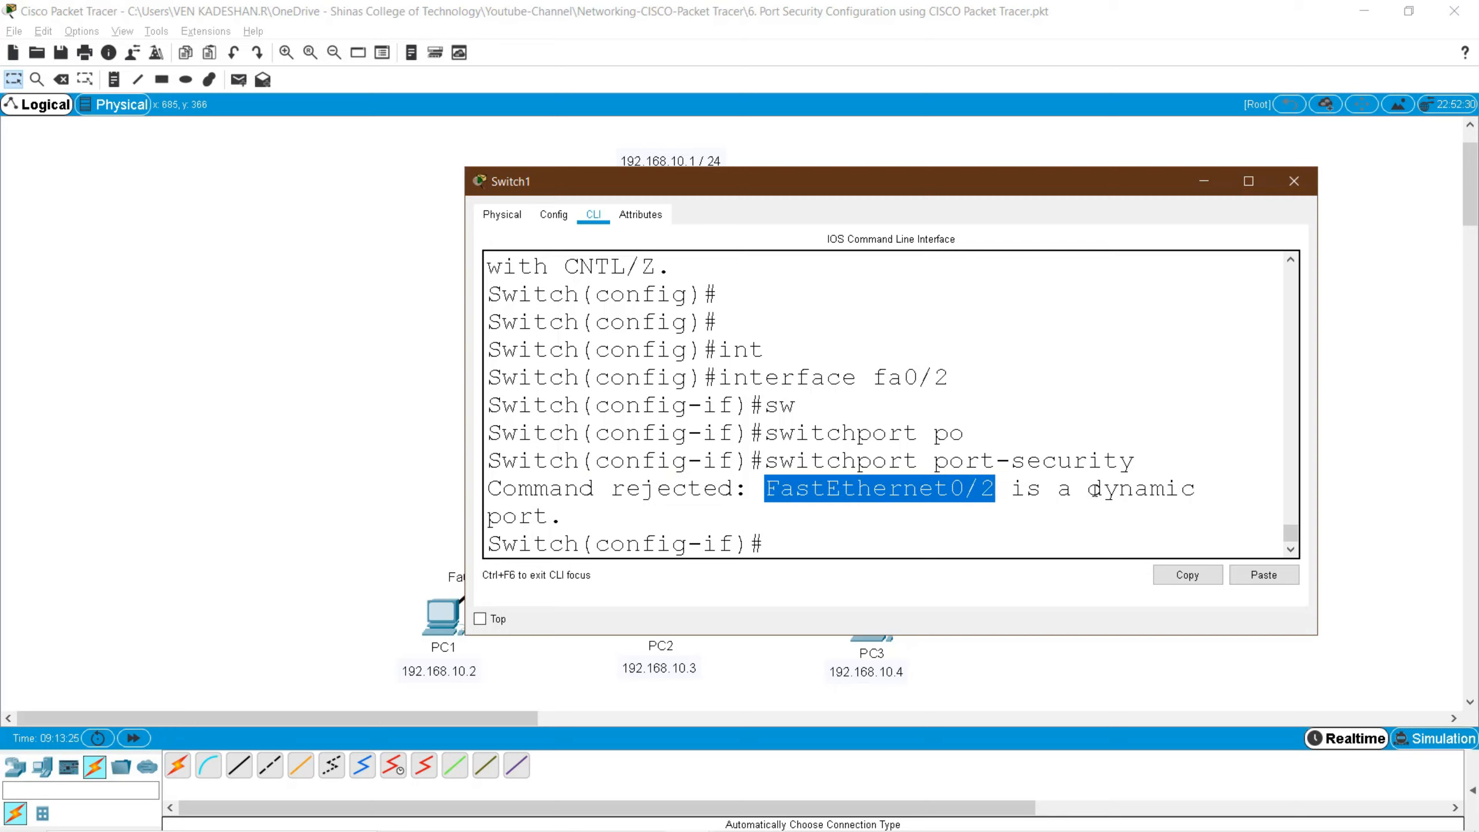
# - Set interface fa0/2 to access mode with switchport mode access
pyautogui.moveTo(1088, 489); pyautogui.dragTo(1196, 489)
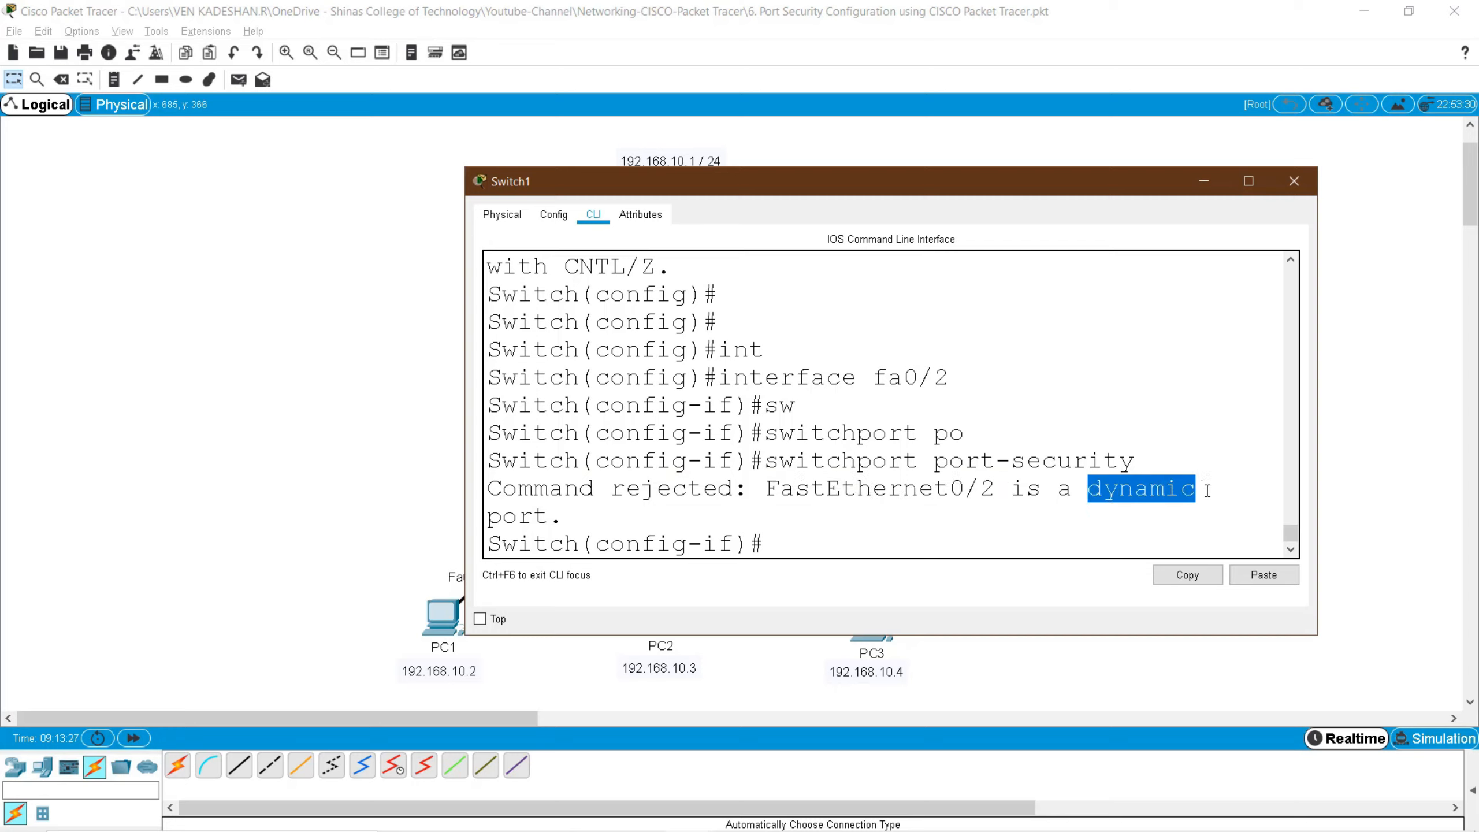
pyautogui.click(883, 545)
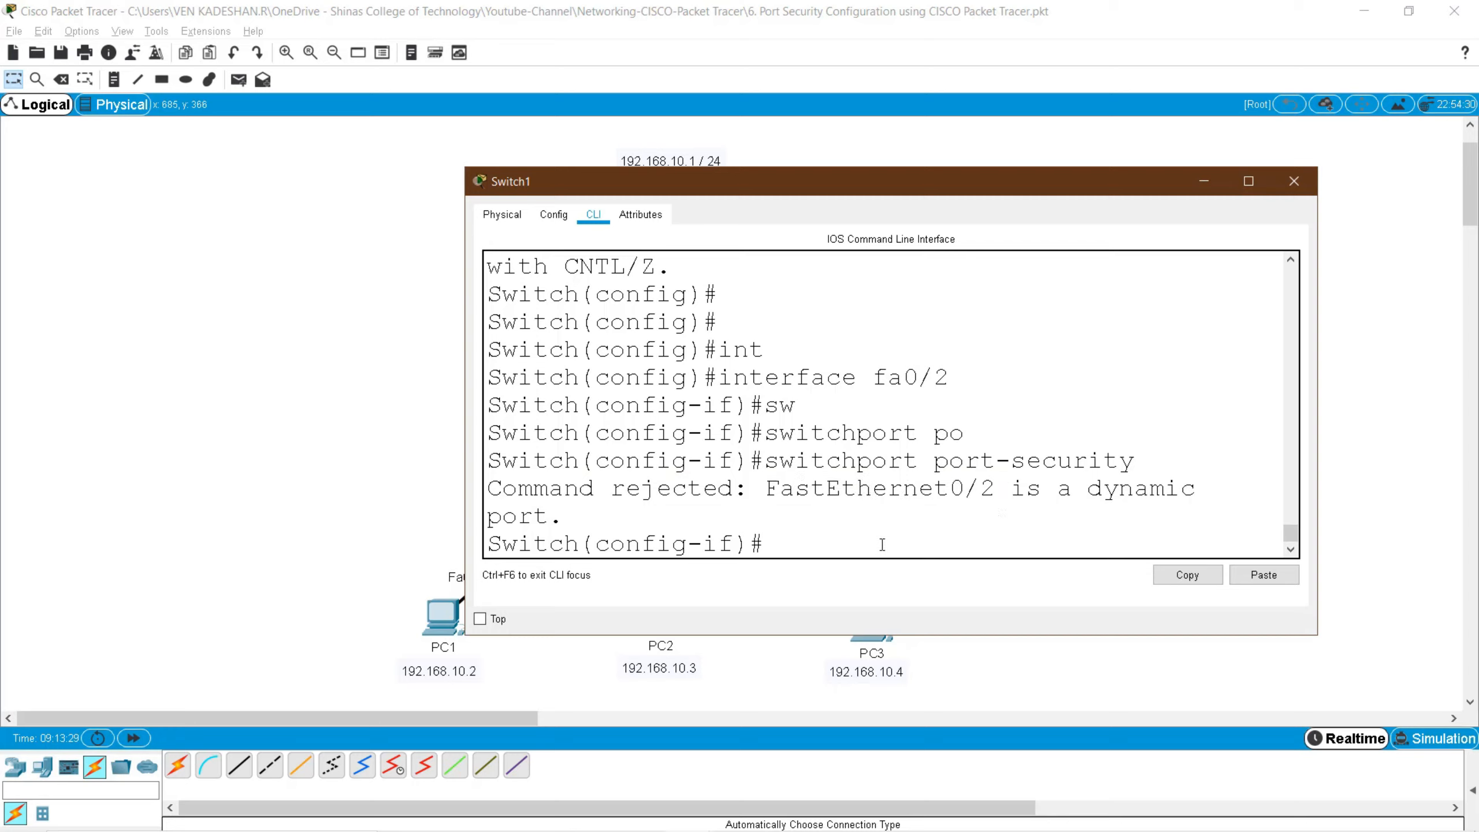
pyautogui.write('sw')
pyautogui.press('Tab')
pyautogui.write('mo')
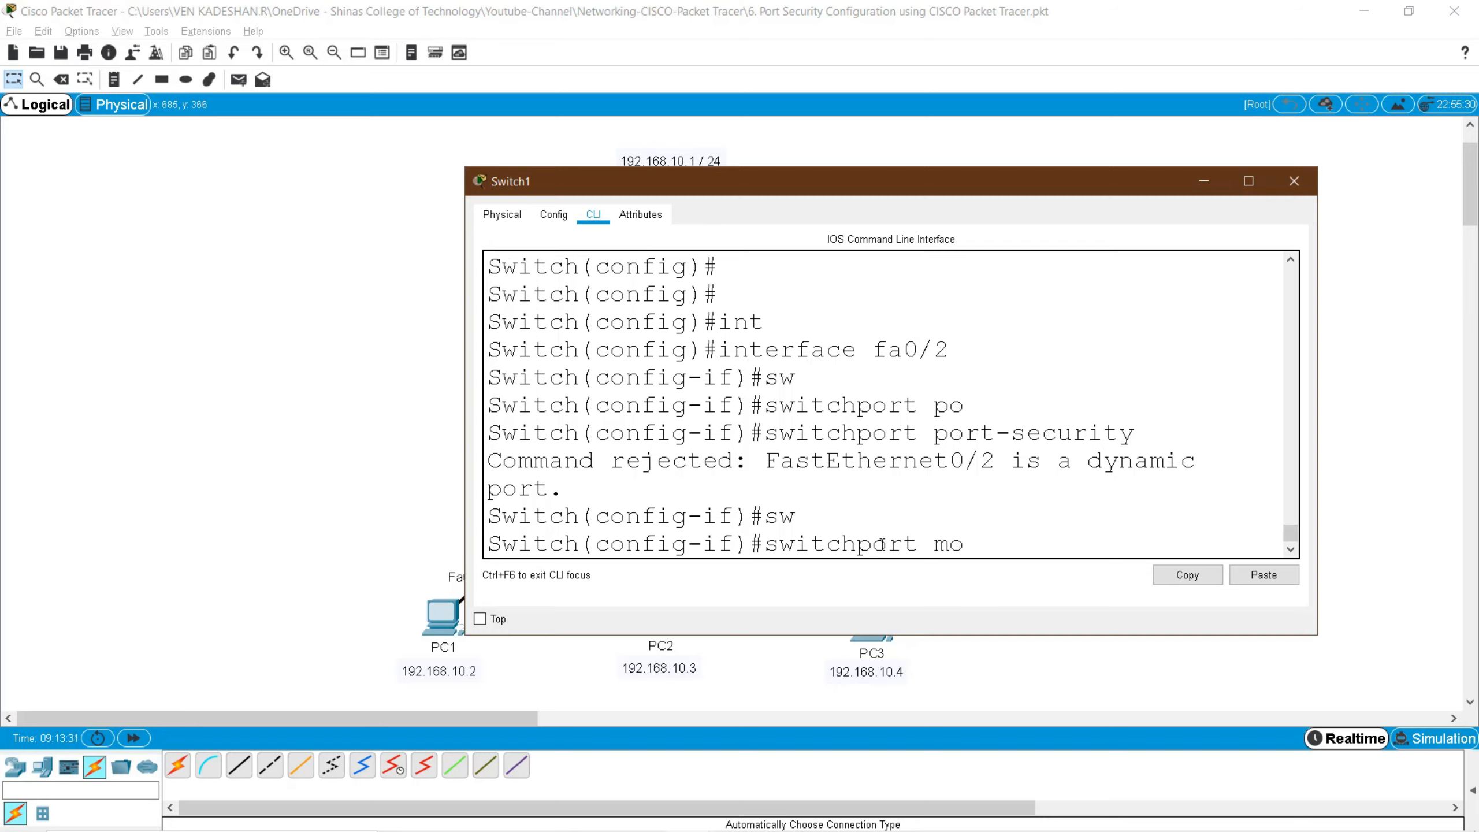
pyautogui.press('Tab')
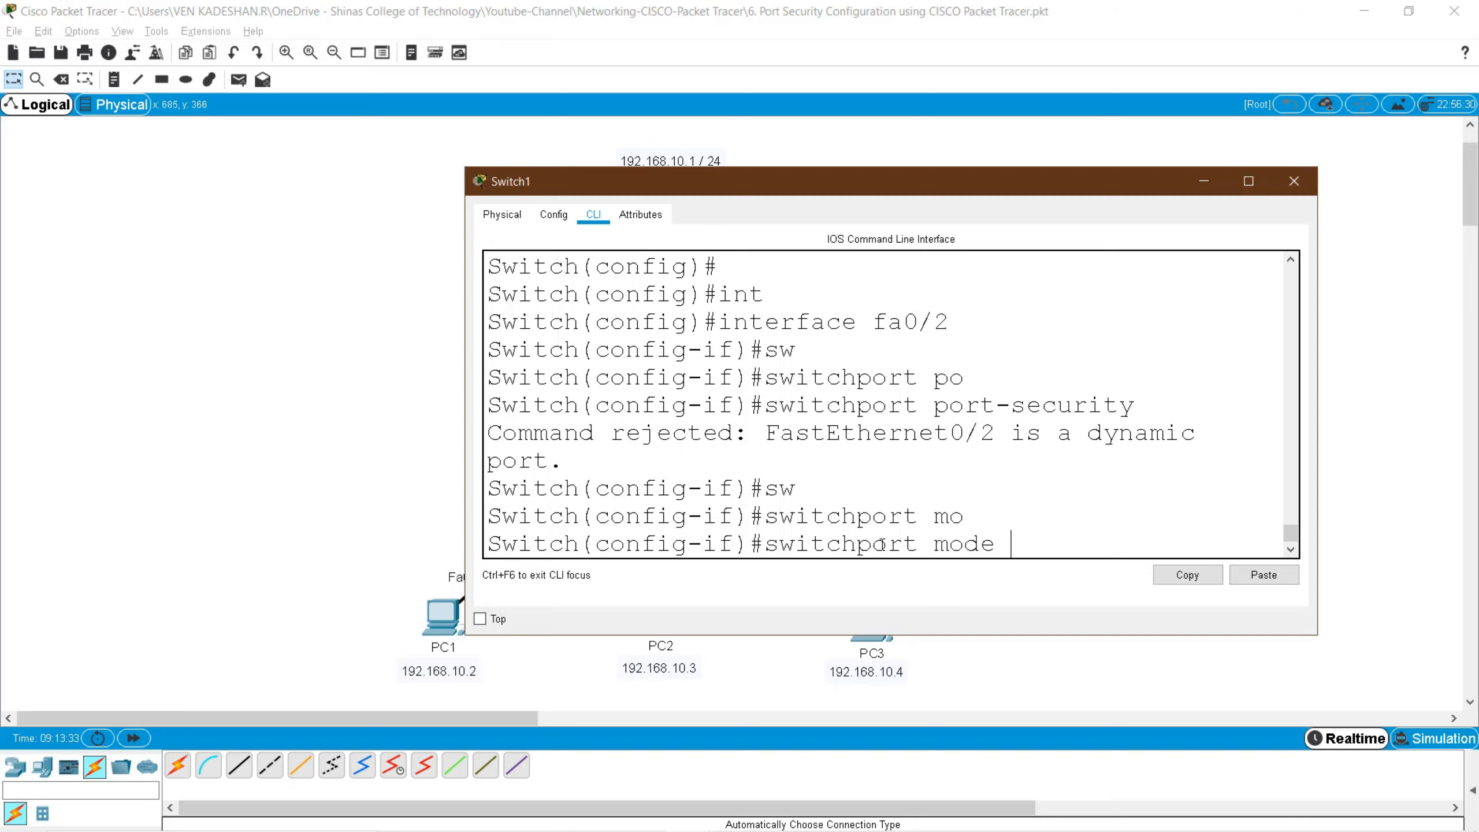
pyautogui.write('acc')
pyautogui.press('Tab')
pyautogui.press('Return')
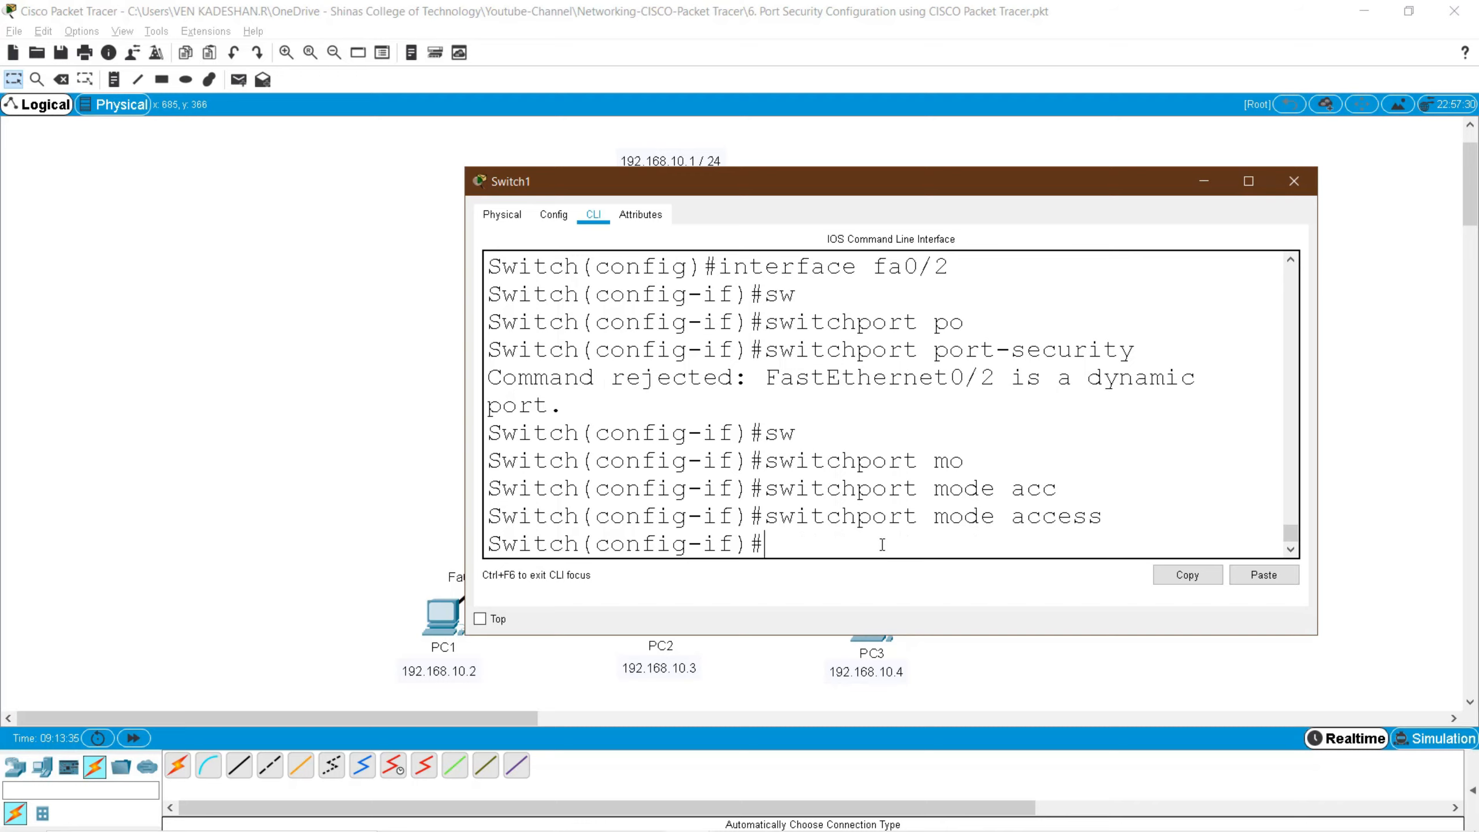
# - Inspect the link between PC1 and port Fa0/2 of Switch1 in the topology, and return to the switch's command line
pyautogui.click(1293, 181)
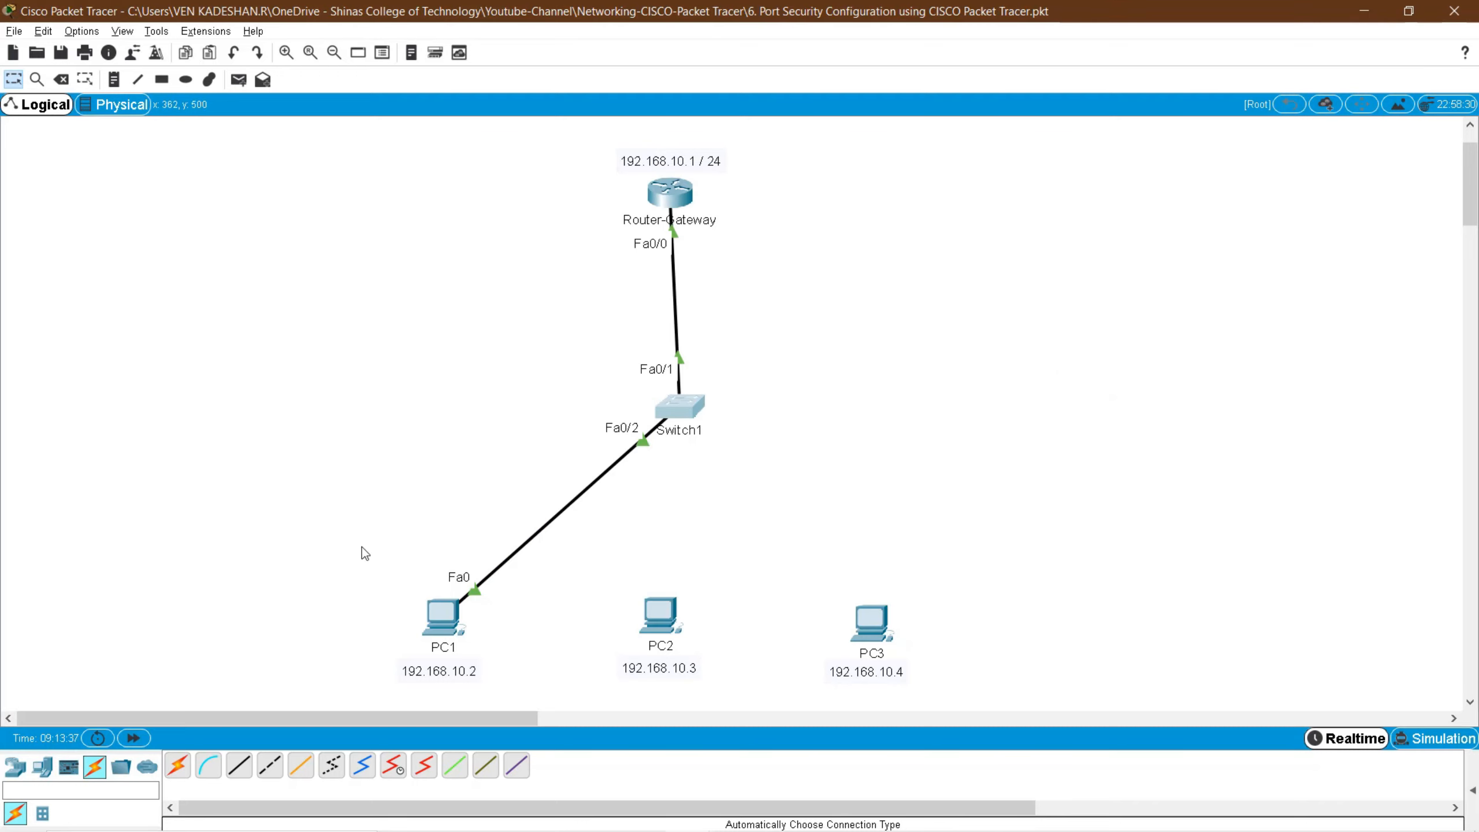
pyautogui.moveTo(362, 547); pyautogui.dragTo(526, 676)
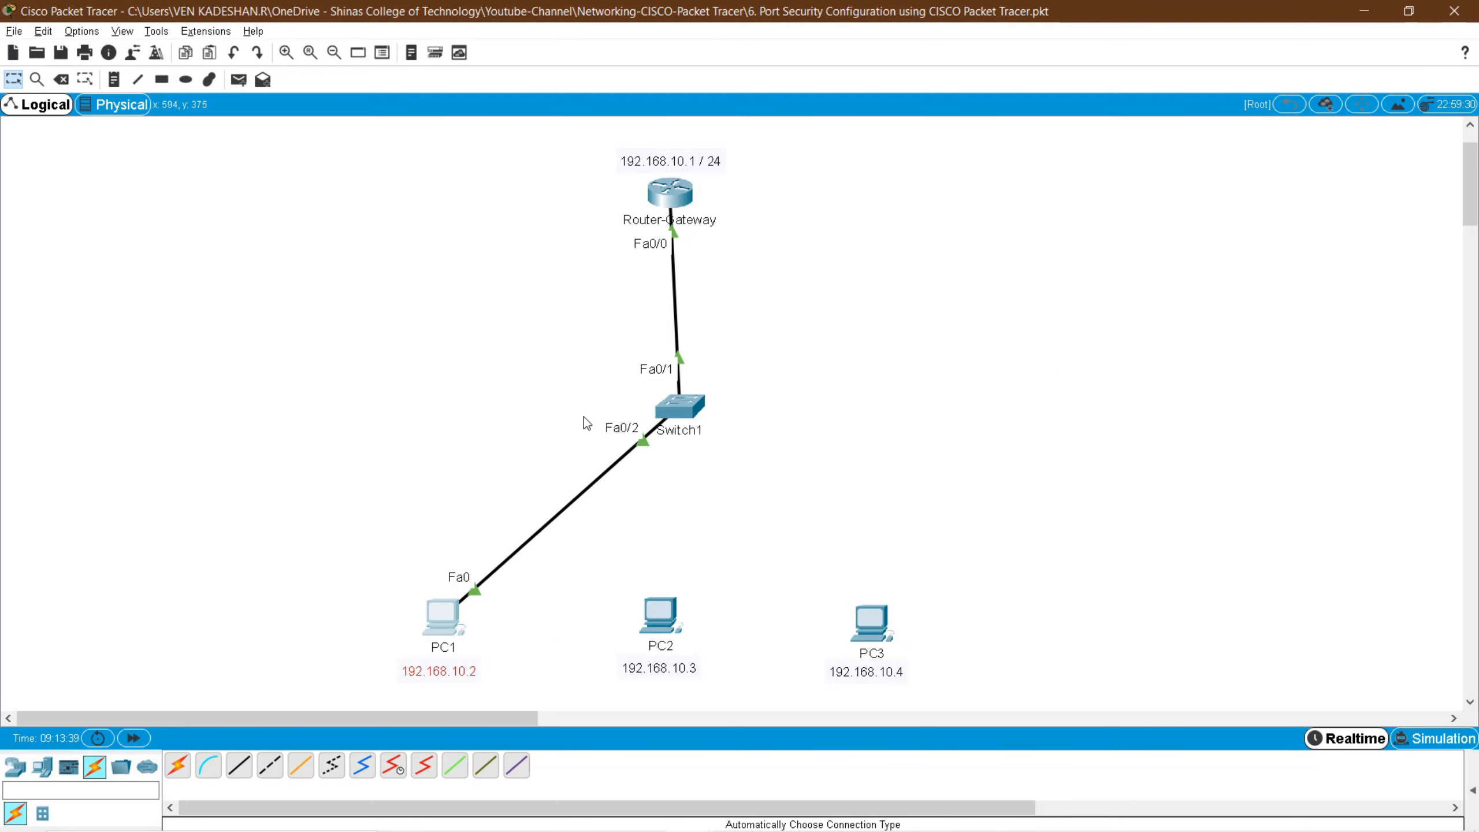
pyautogui.moveTo(575, 411); pyautogui.dragTo(655, 457)
pyautogui.click(677, 407)
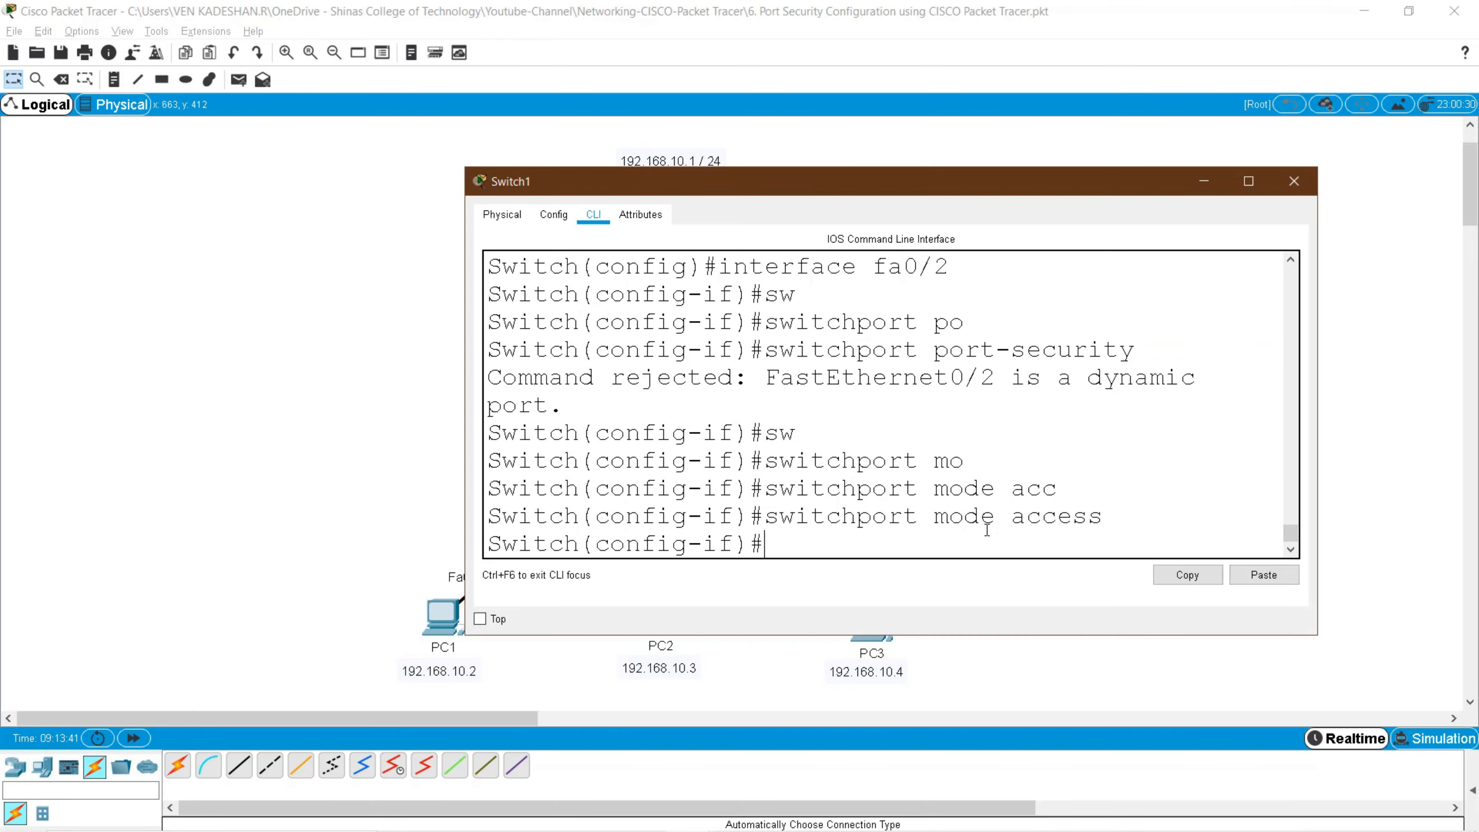
# - Enable port security on interface fa0/2 with switchport port-security
pyautogui.doubleClick(1033, 517)
pyautogui.click(920, 544)
pyautogui.write('sw')
pyautogui.press('Tab')
pyautogui.write('po')
pyautogui.press('Tab')
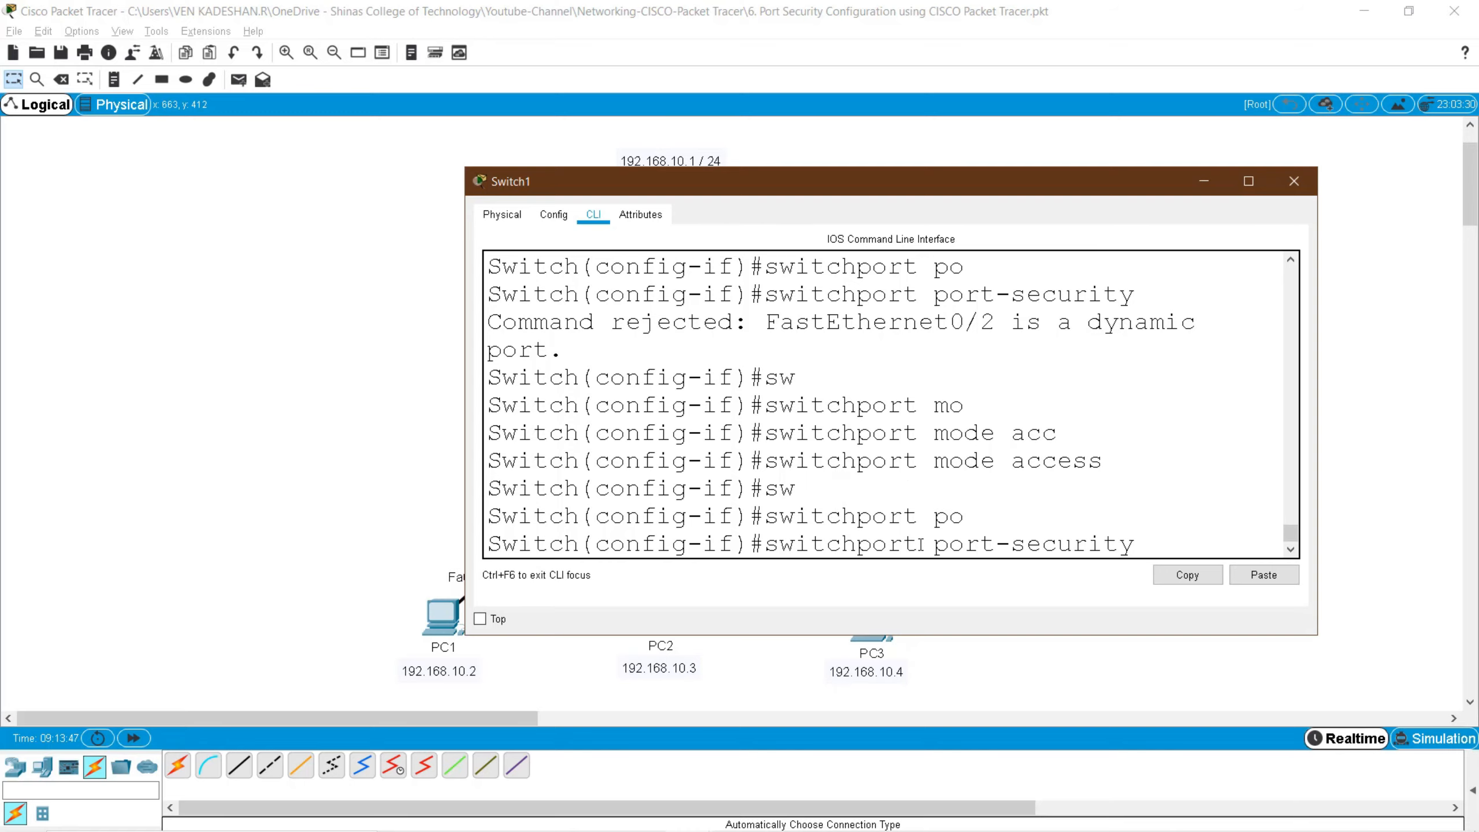
pyautogui.press('Return')
# - Start the switchport port-security mac-address command and list its available options with ?
pyautogui.write('sw')
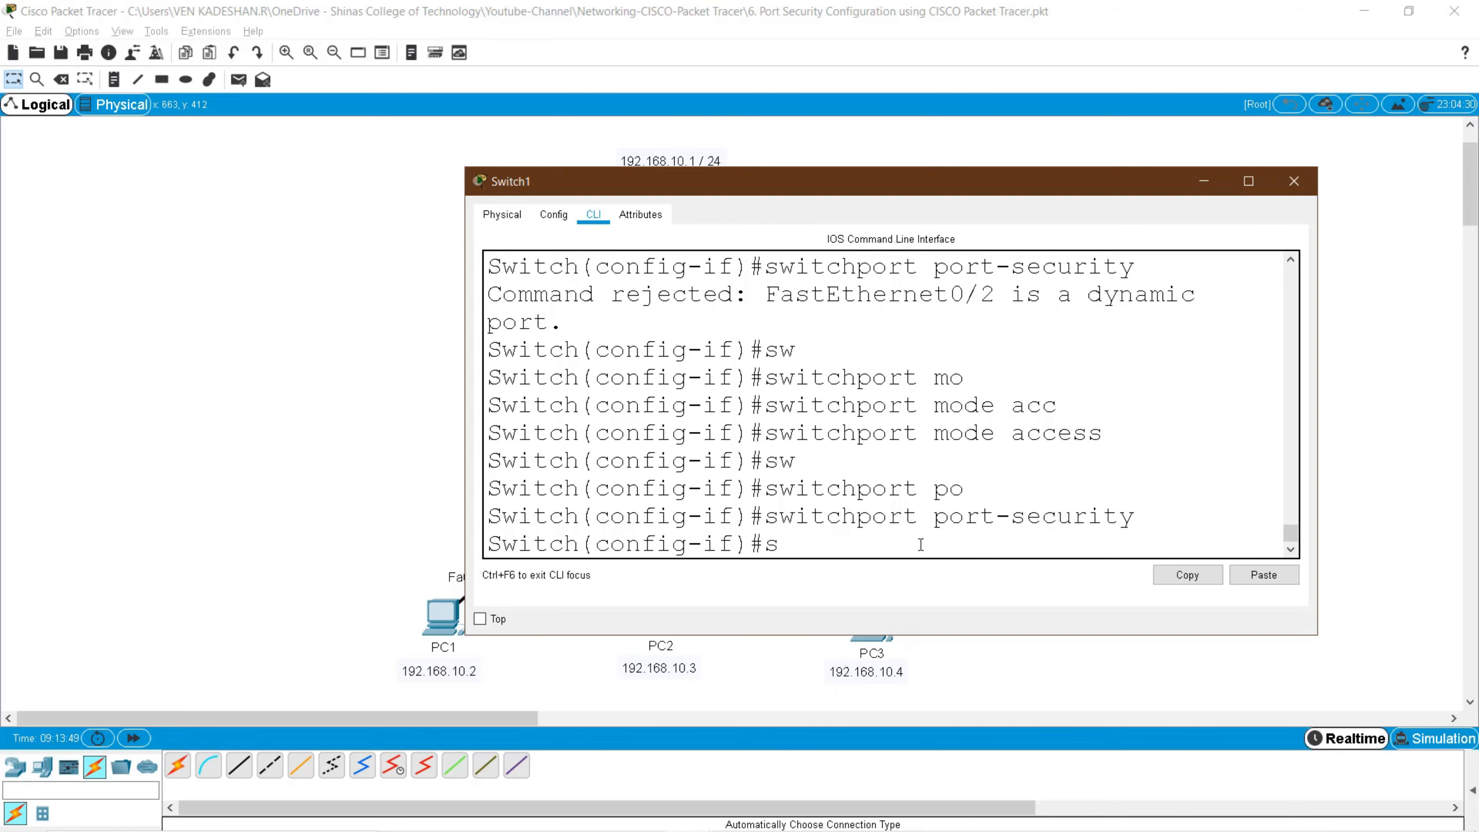
pyautogui.press('Tab')
pyautogui.write('po')
pyautogui.press('Tab')
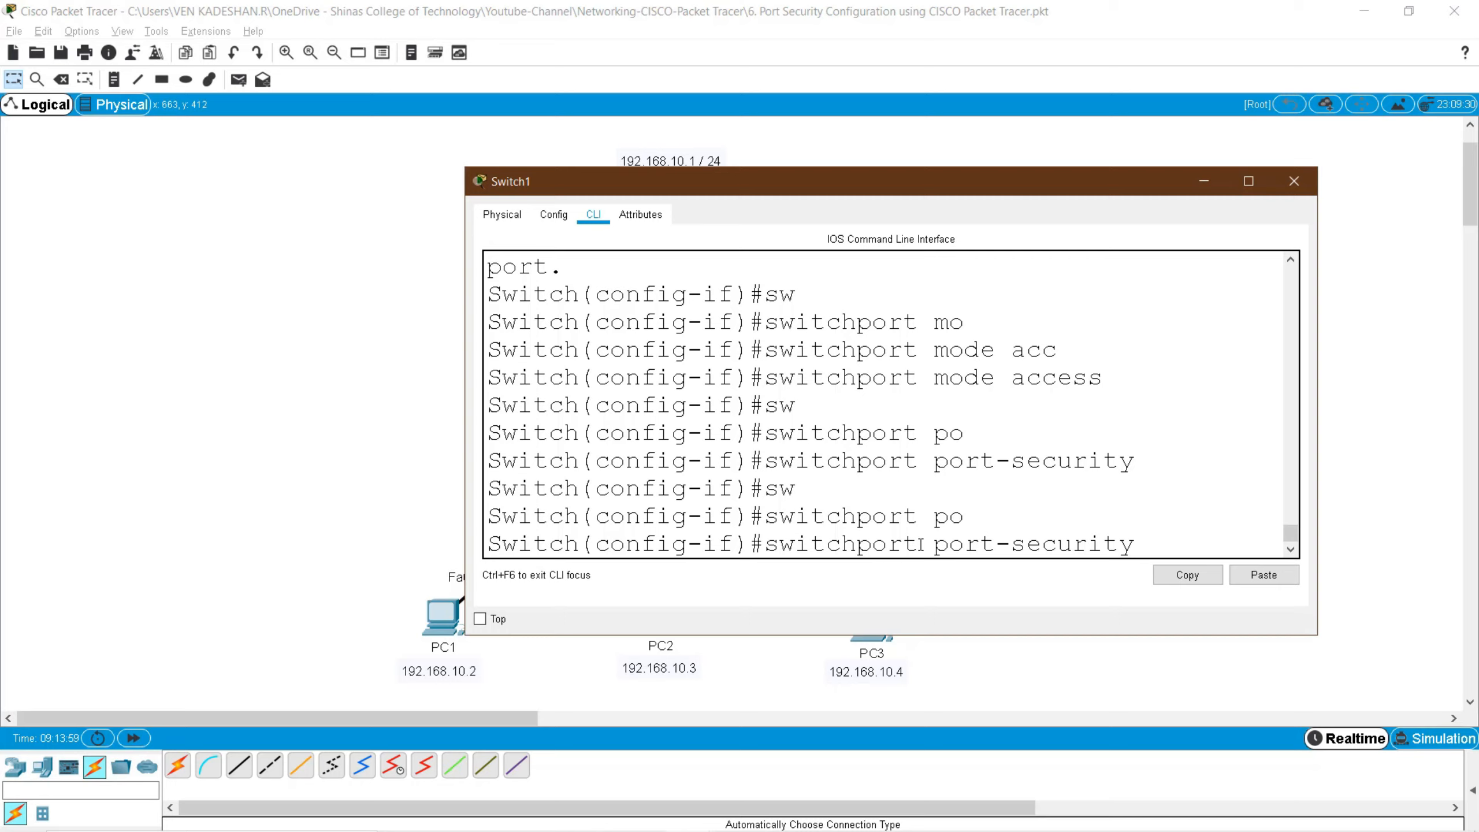
pyautogui.write('mac')
pyautogui.press('Tab')
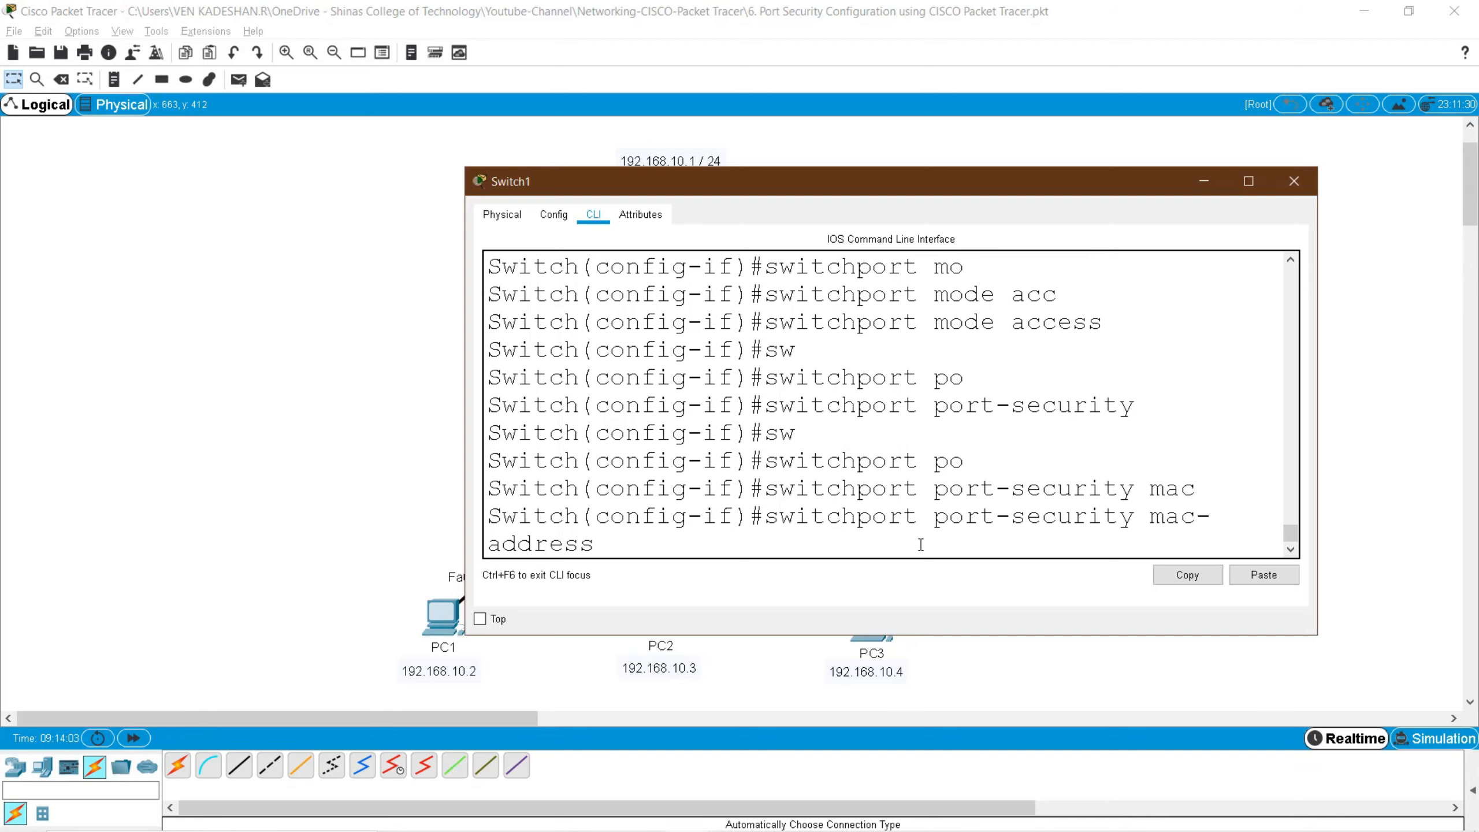
pyautogui.write('?')
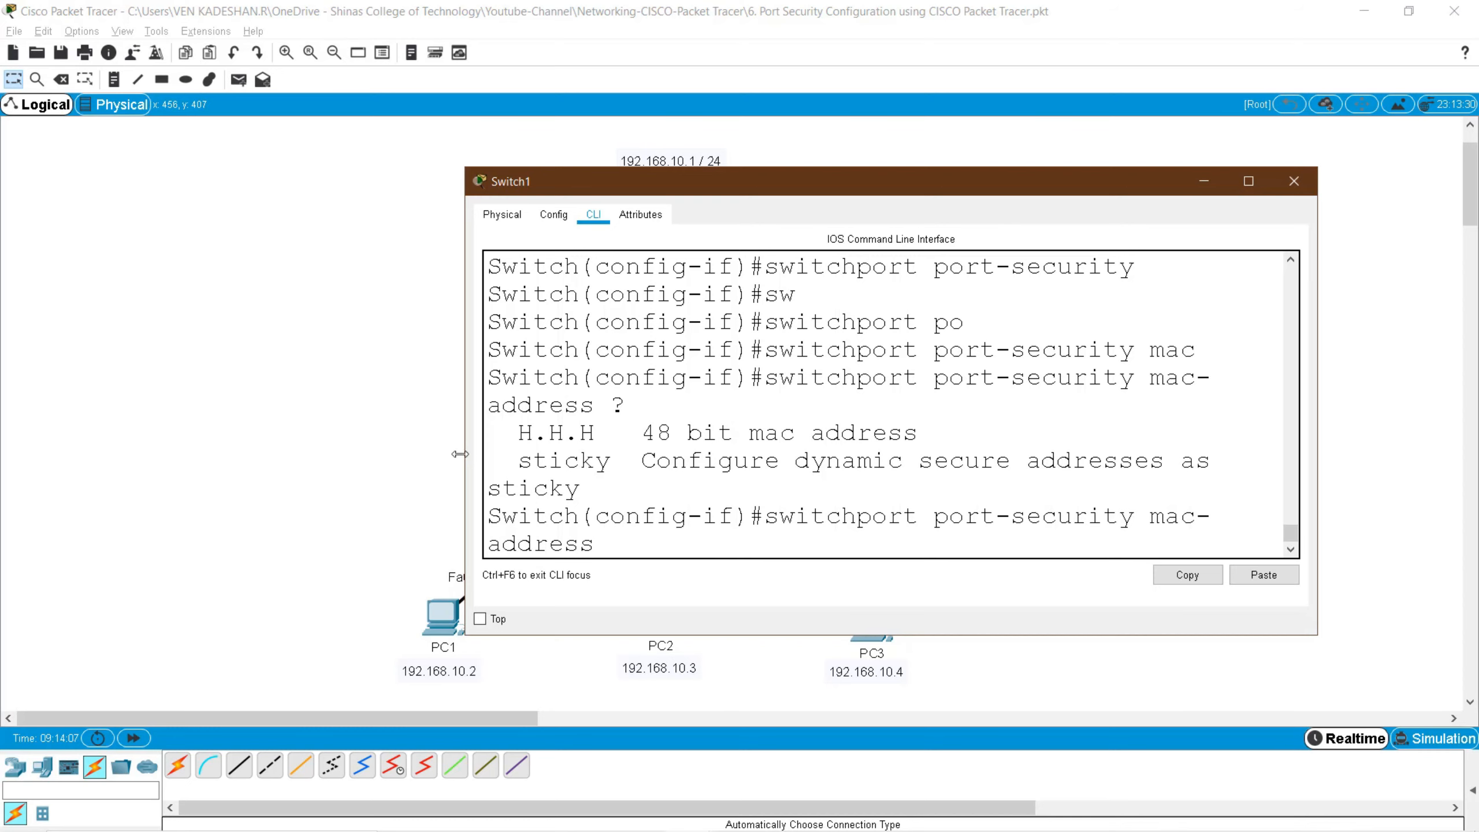
# - Widen the Switch1 window on both sides and examine the H.H.H and sticky options of the mac-address command
pyautogui.moveTo(459, 454); pyautogui.dragTo(303, 454)
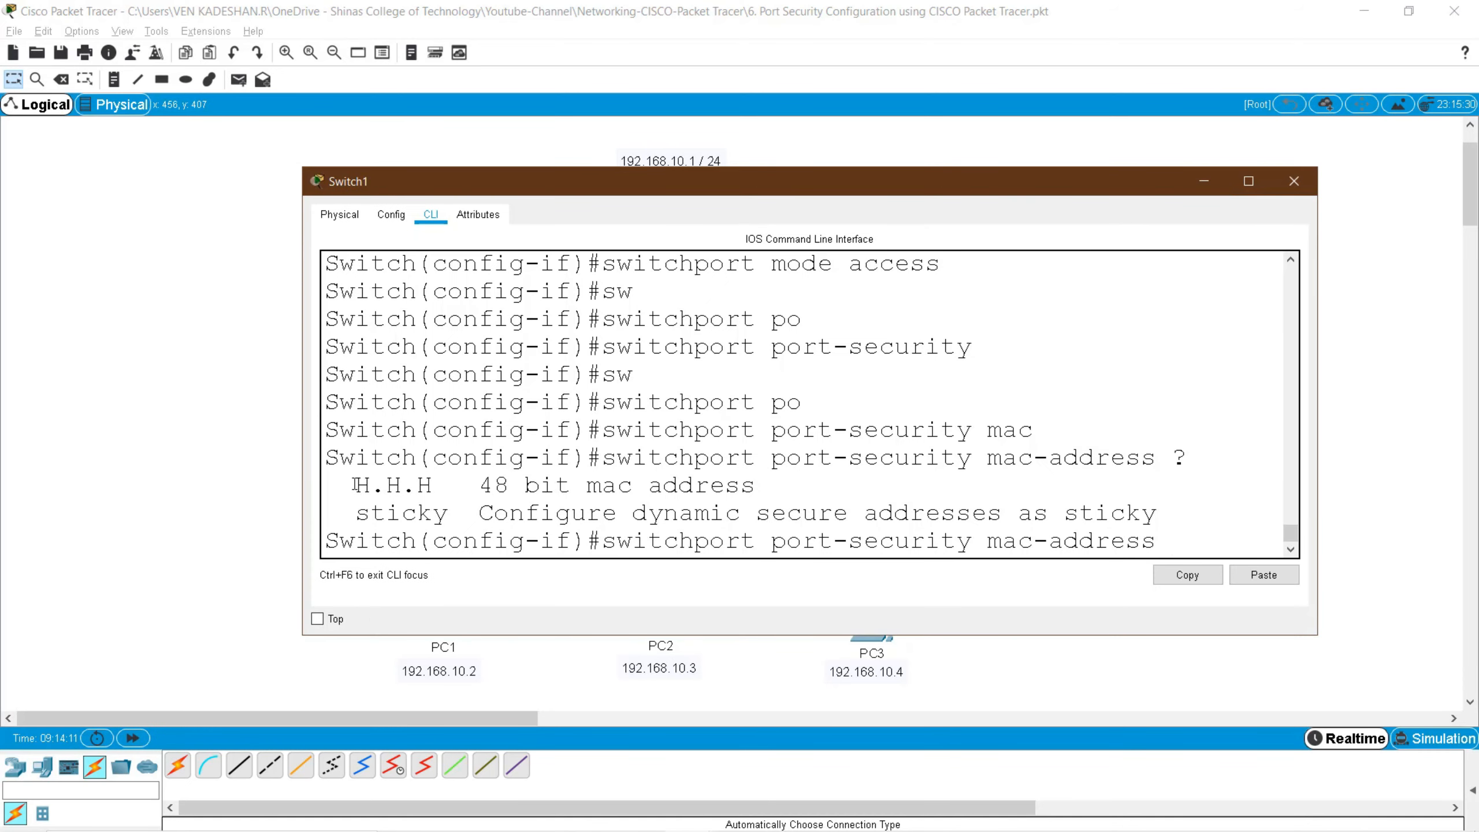
pyautogui.moveTo(357, 485); pyautogui.dragTo(464, 494)
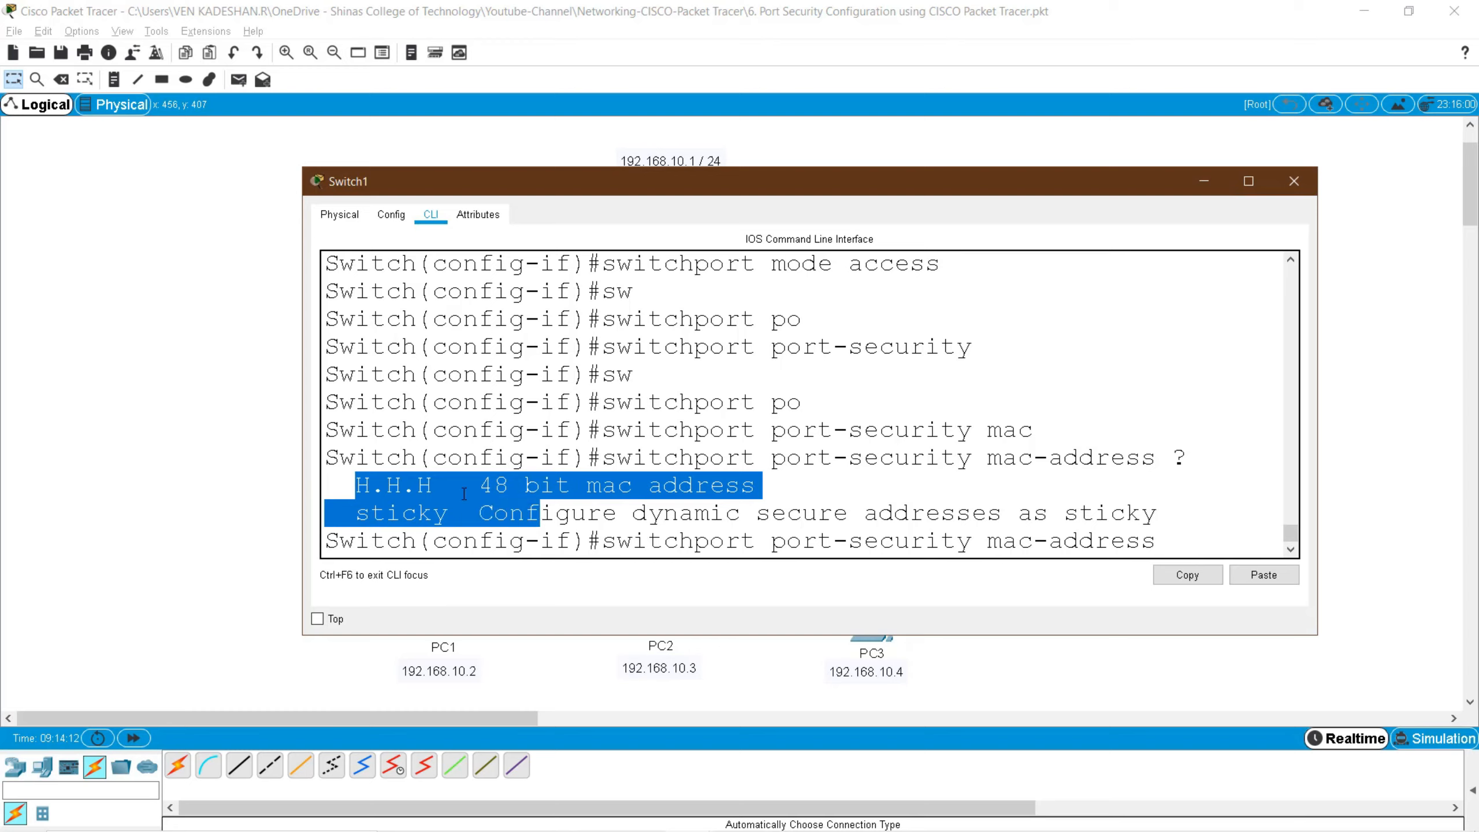
pyautogui.click(419, 483)
pyautogui.moveTo(355, 486); pyautogui.dragTo(776, 488)
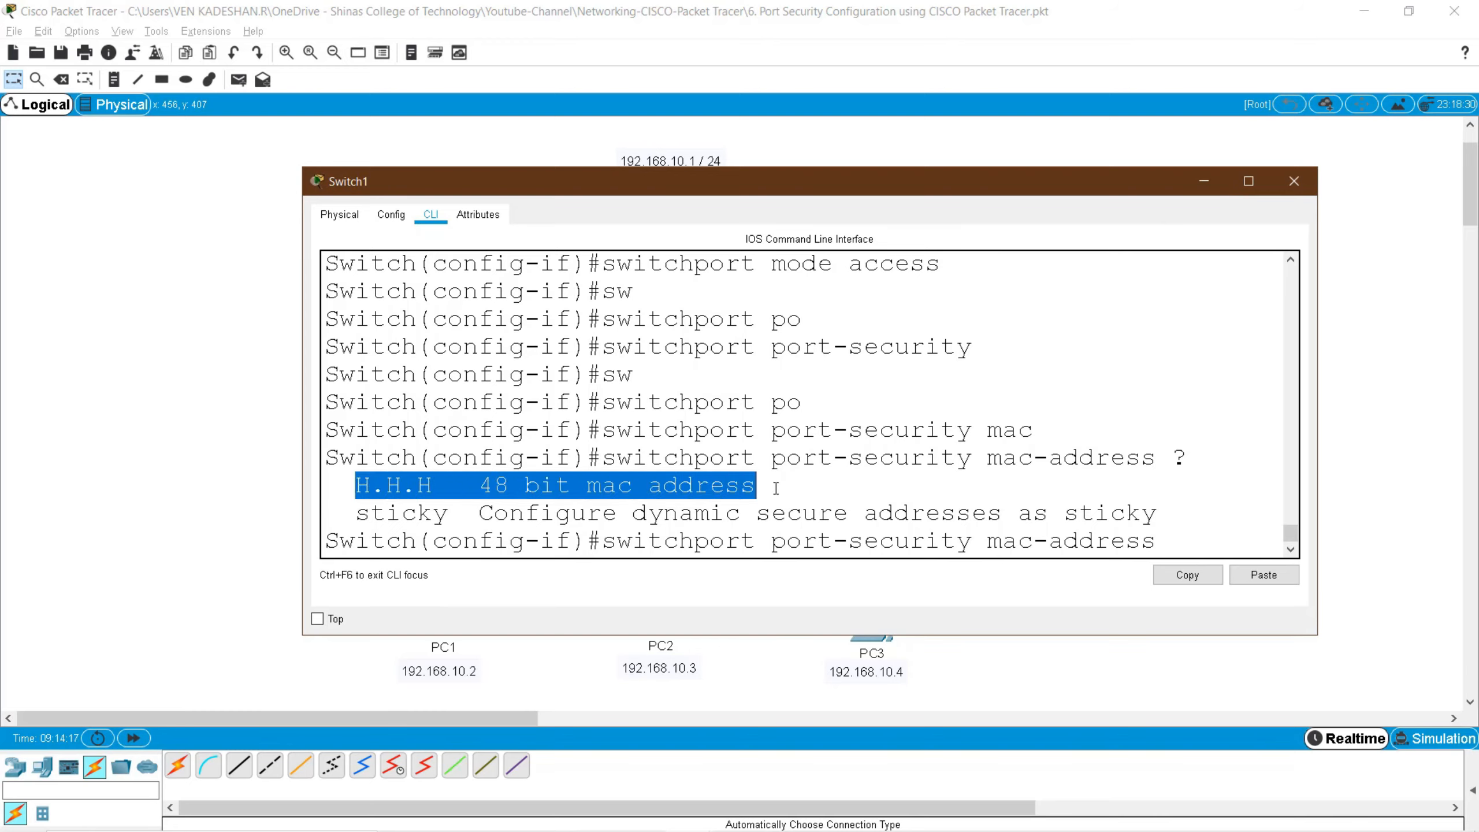
pyautogui.doubleClick(410, 514)
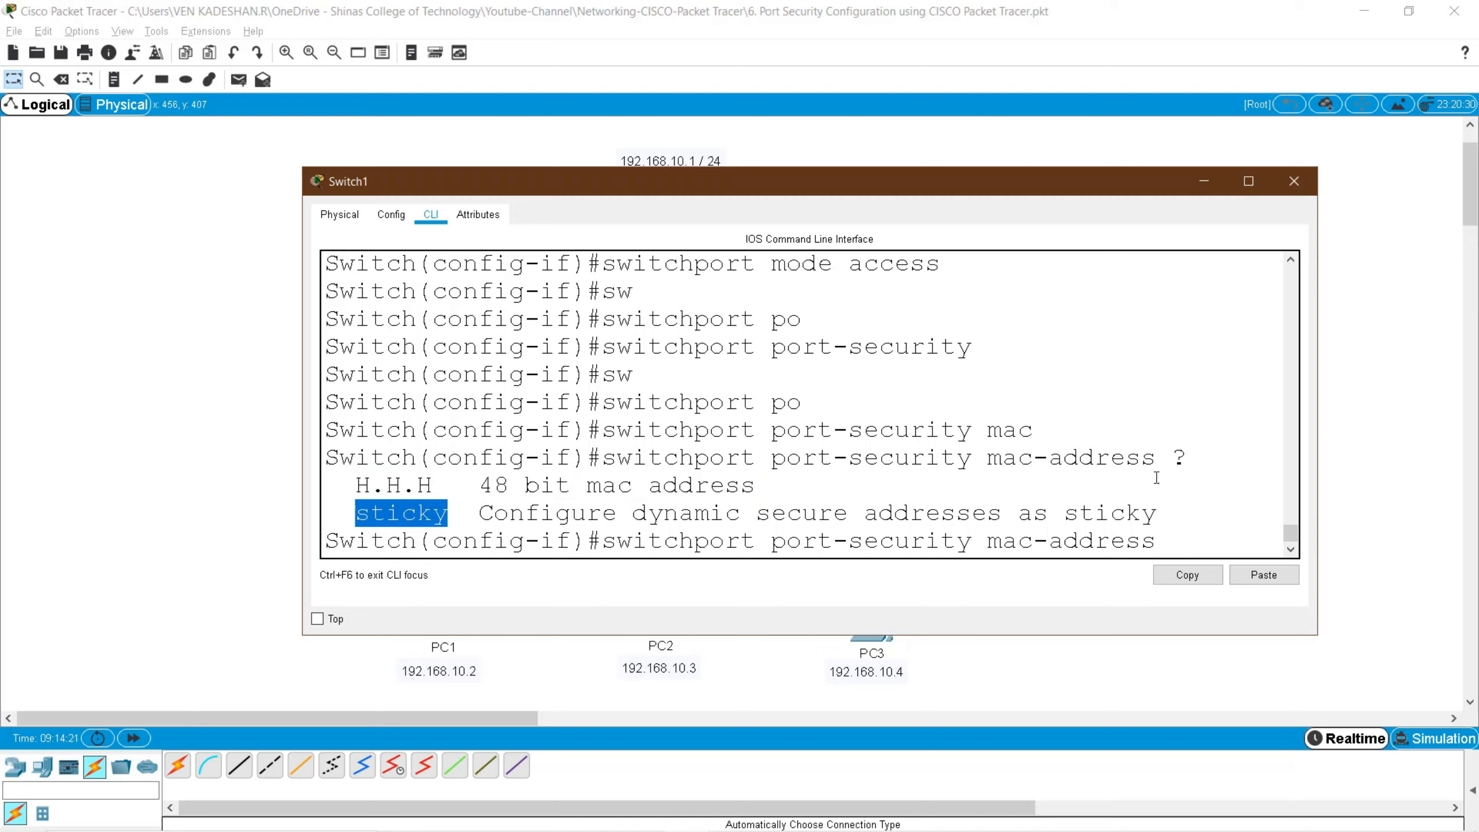
pyautogui.moveTo(1318, 474); pyautogui.dragTo(1417, 474)
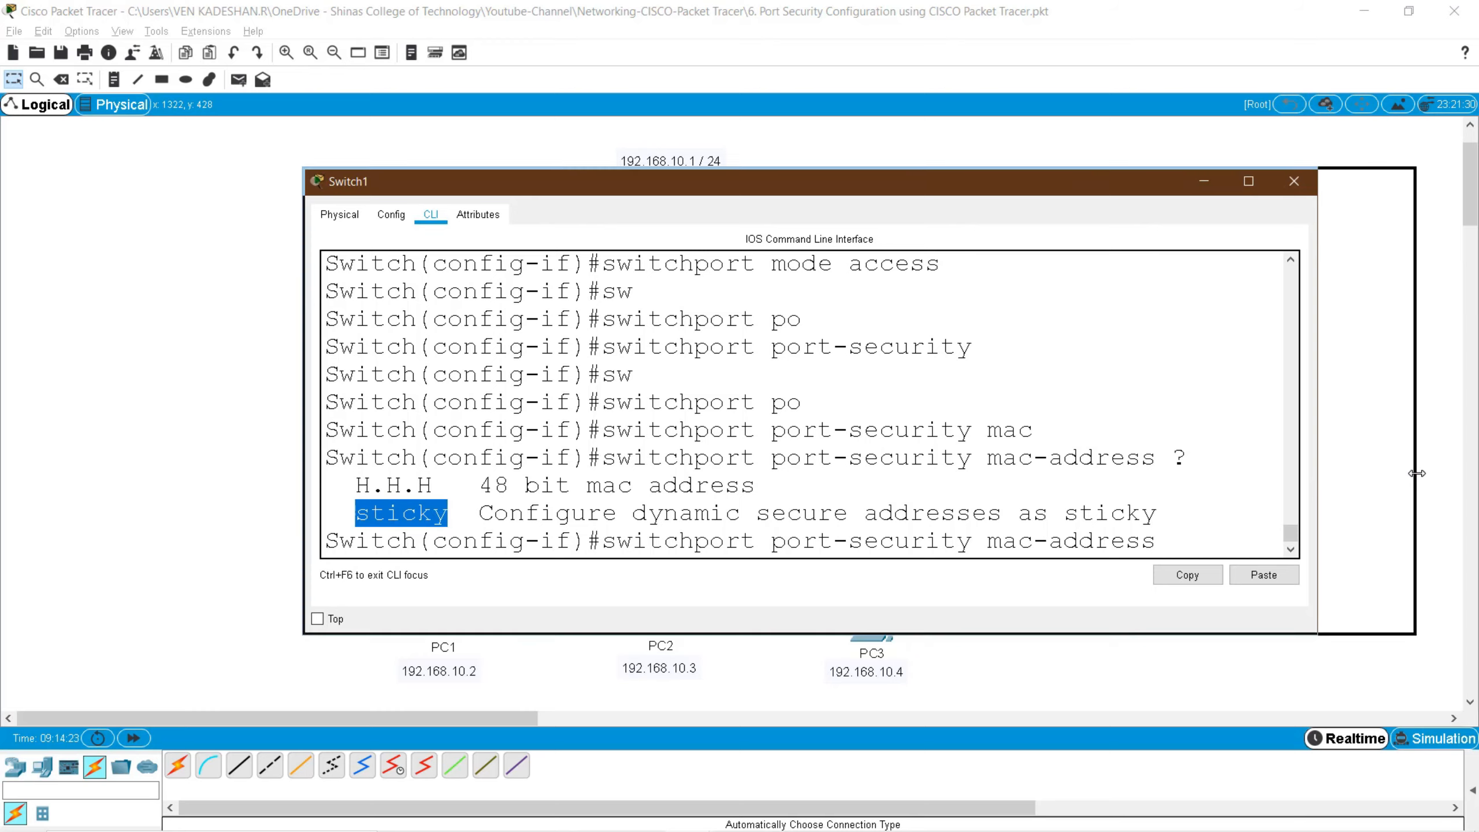
# - Review the earlier show mac-address-table output and compare it with the sticky option for secure addresses
pyautogui.click(1206, 537)
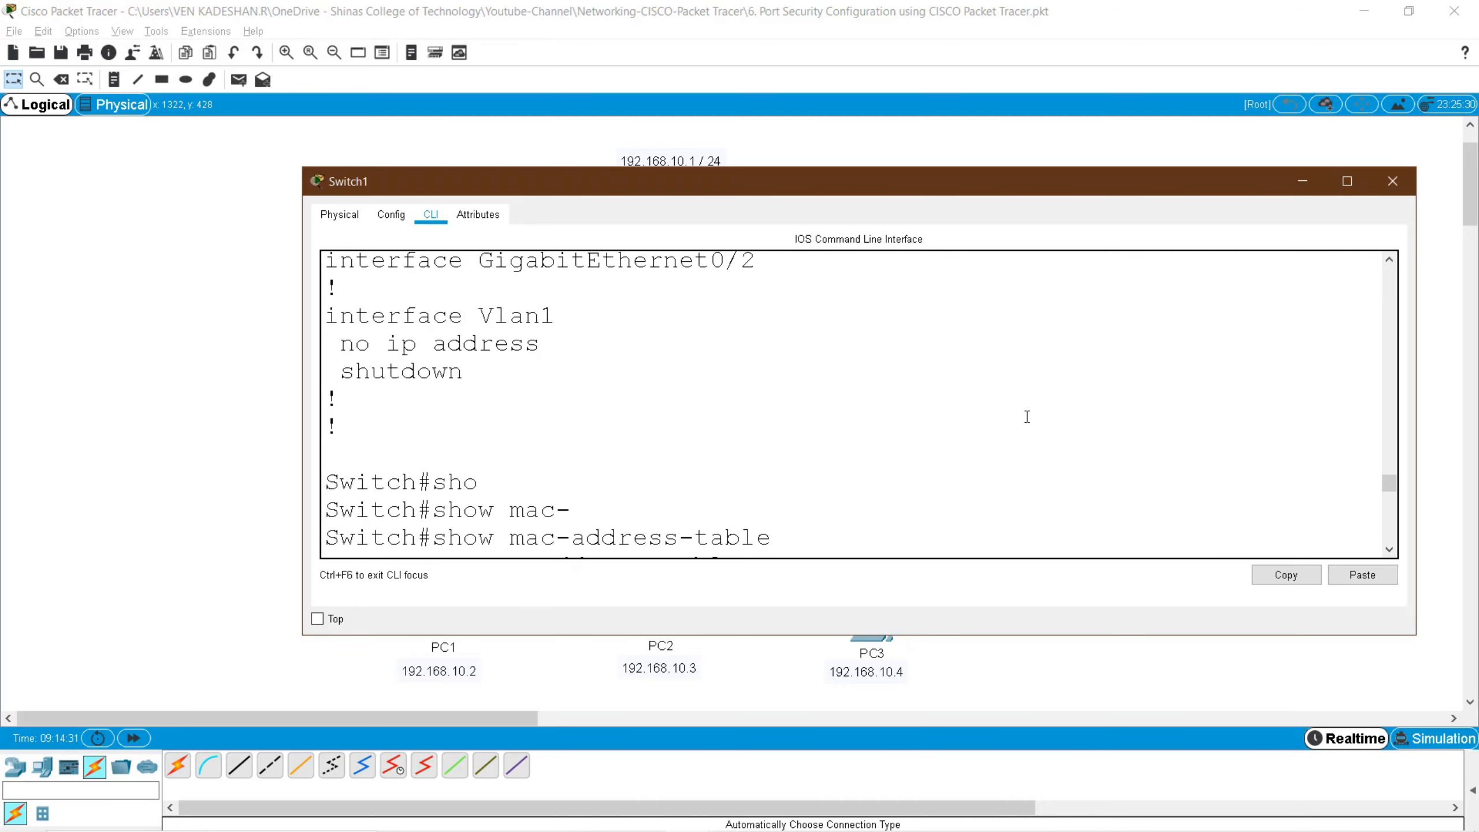
pyautogui.press('Return')
pyautogui.doubleClick(814, 425)
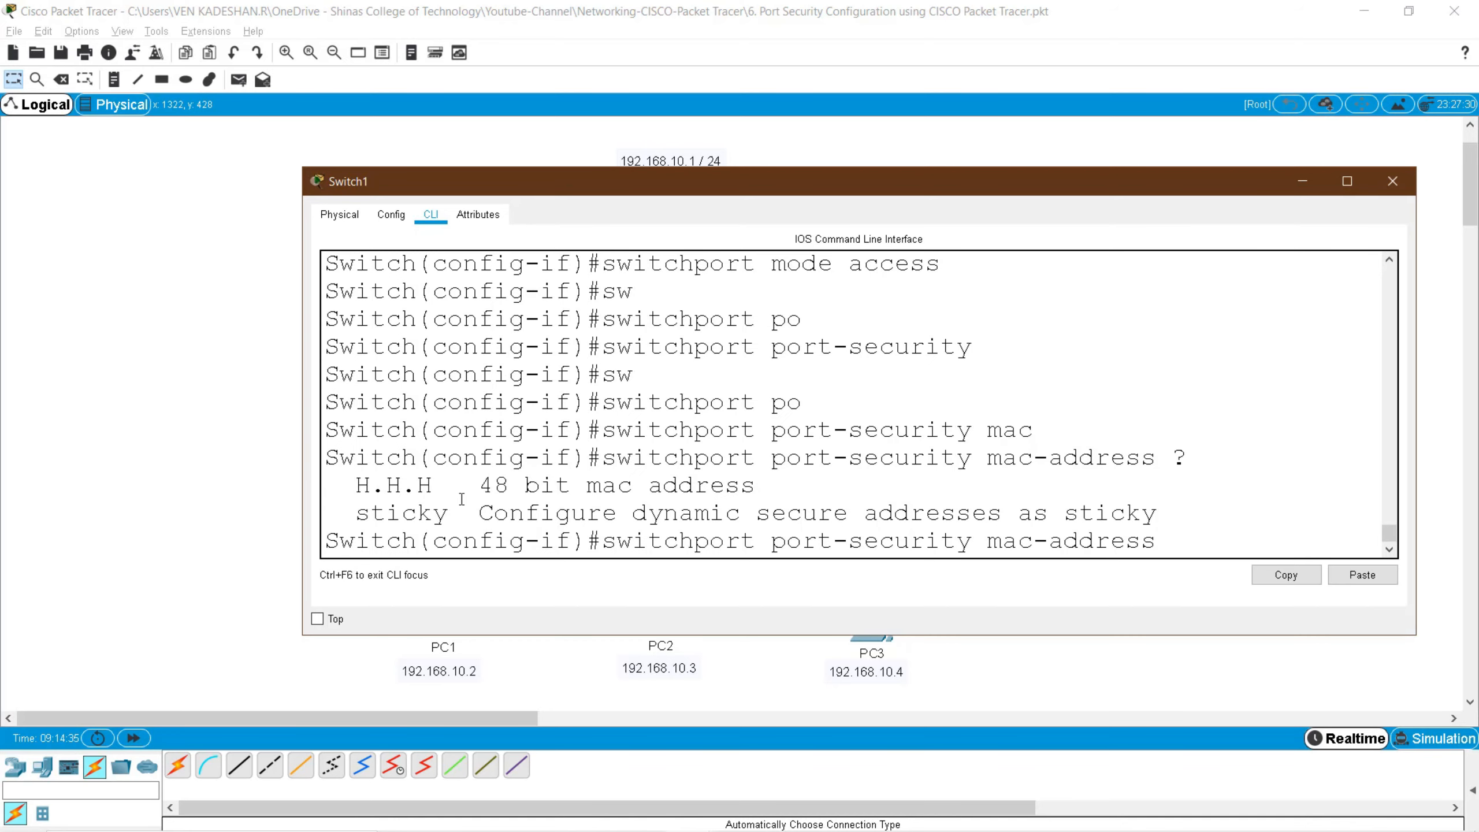
pyautogui.doubleClick(422, 513)
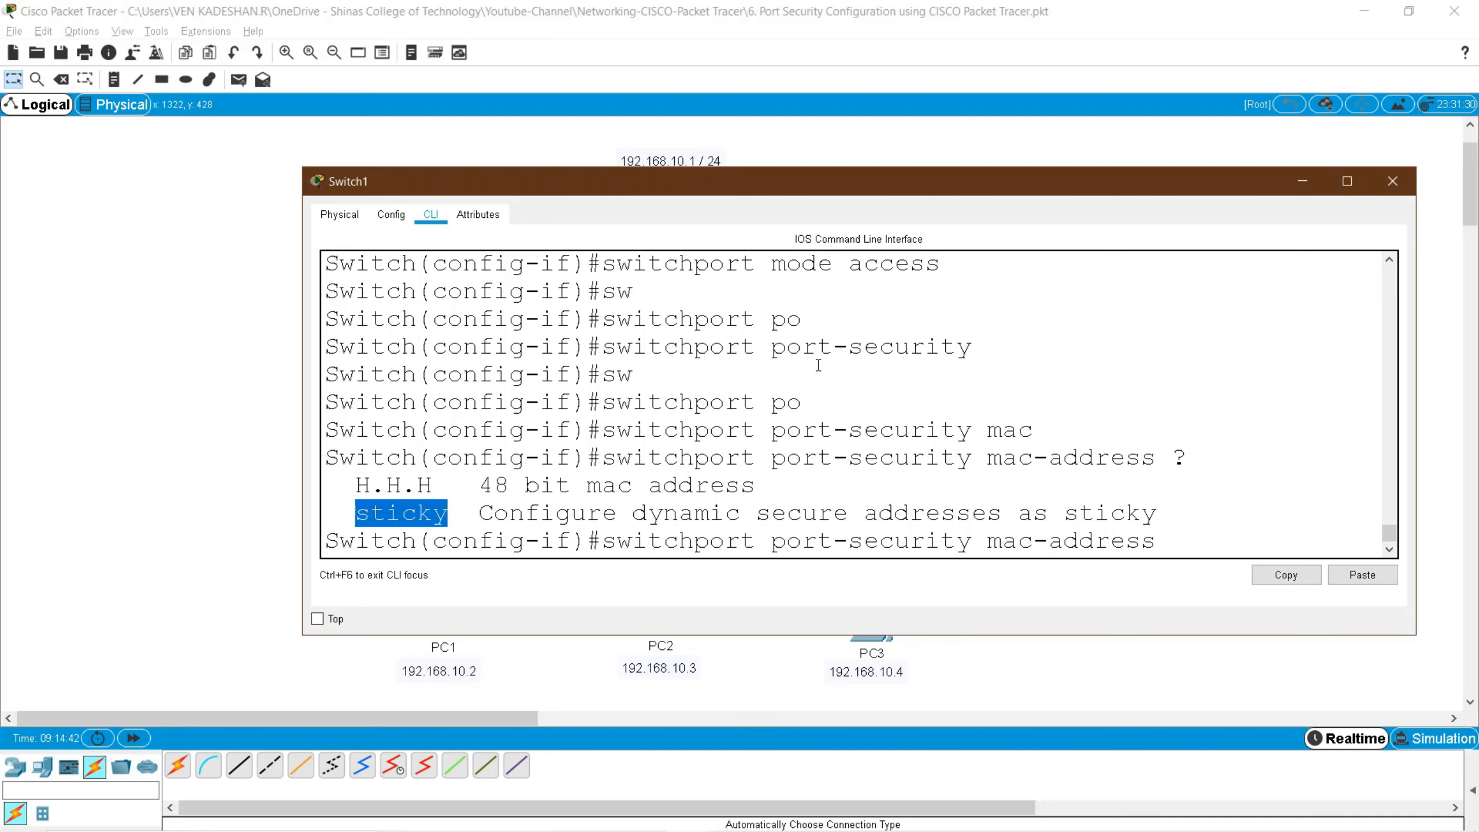
# - Complete the pending command as switchport port-security mac-address sticky and run it
pyautogui.click(1168, 542)
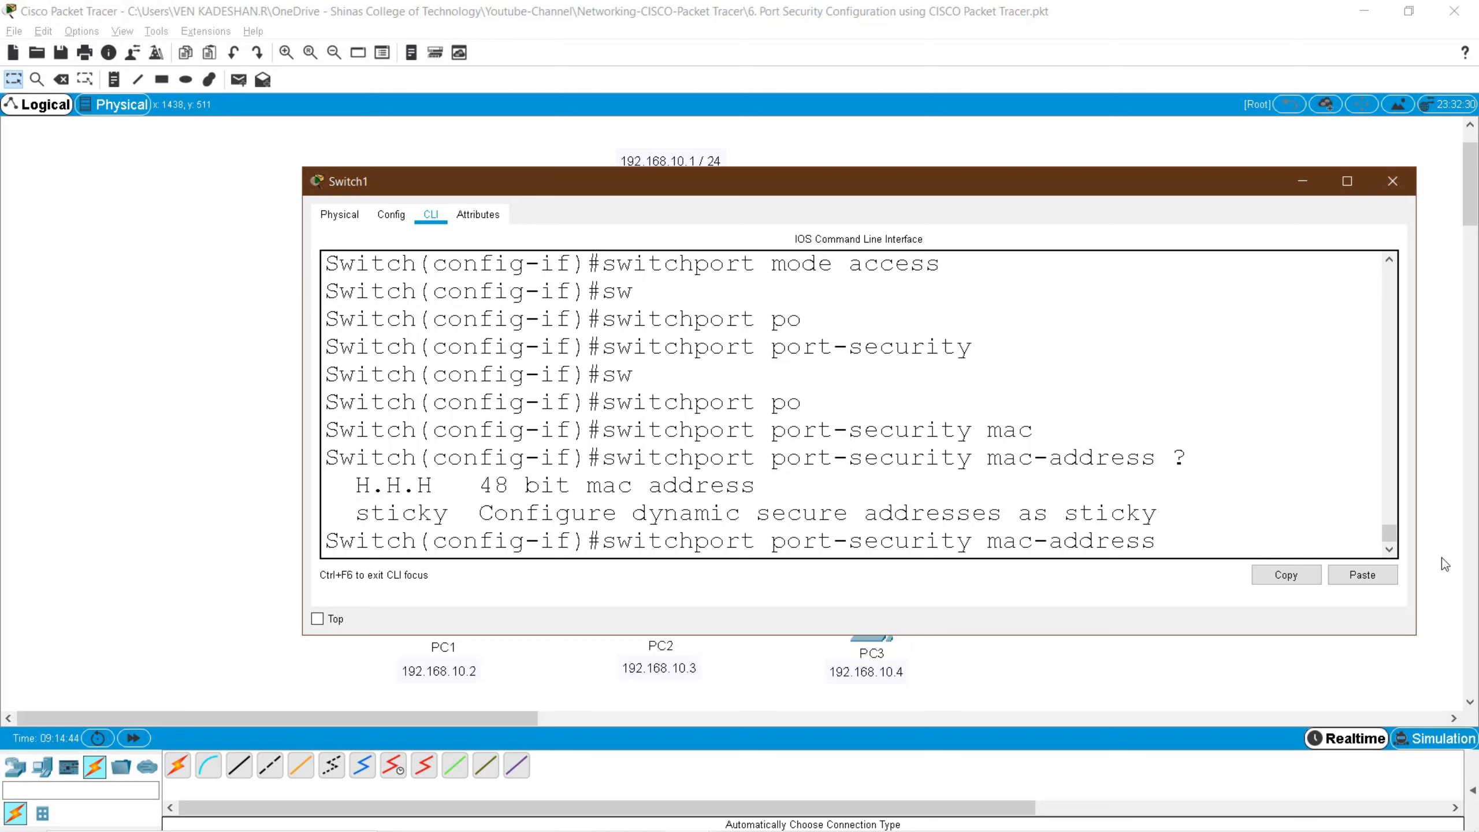
pyautogui.write('sti')
pyautogui.press('Tab')
pyautogui.press('Return')
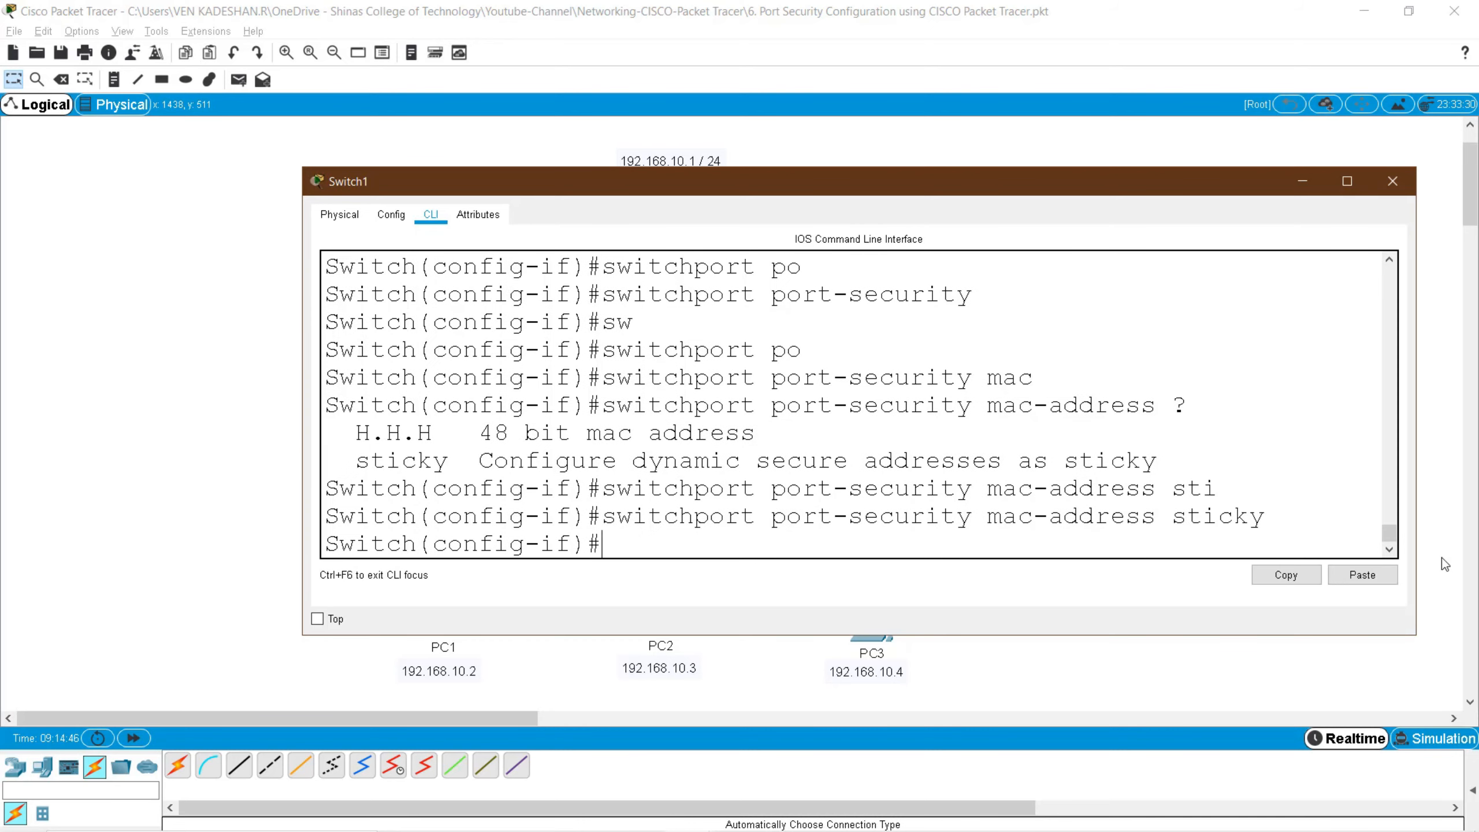
# - Start the switchport port-security maximum command and list its allowed address range with ?
pyautogui.write('sw')
pyautogui.press('Tab')
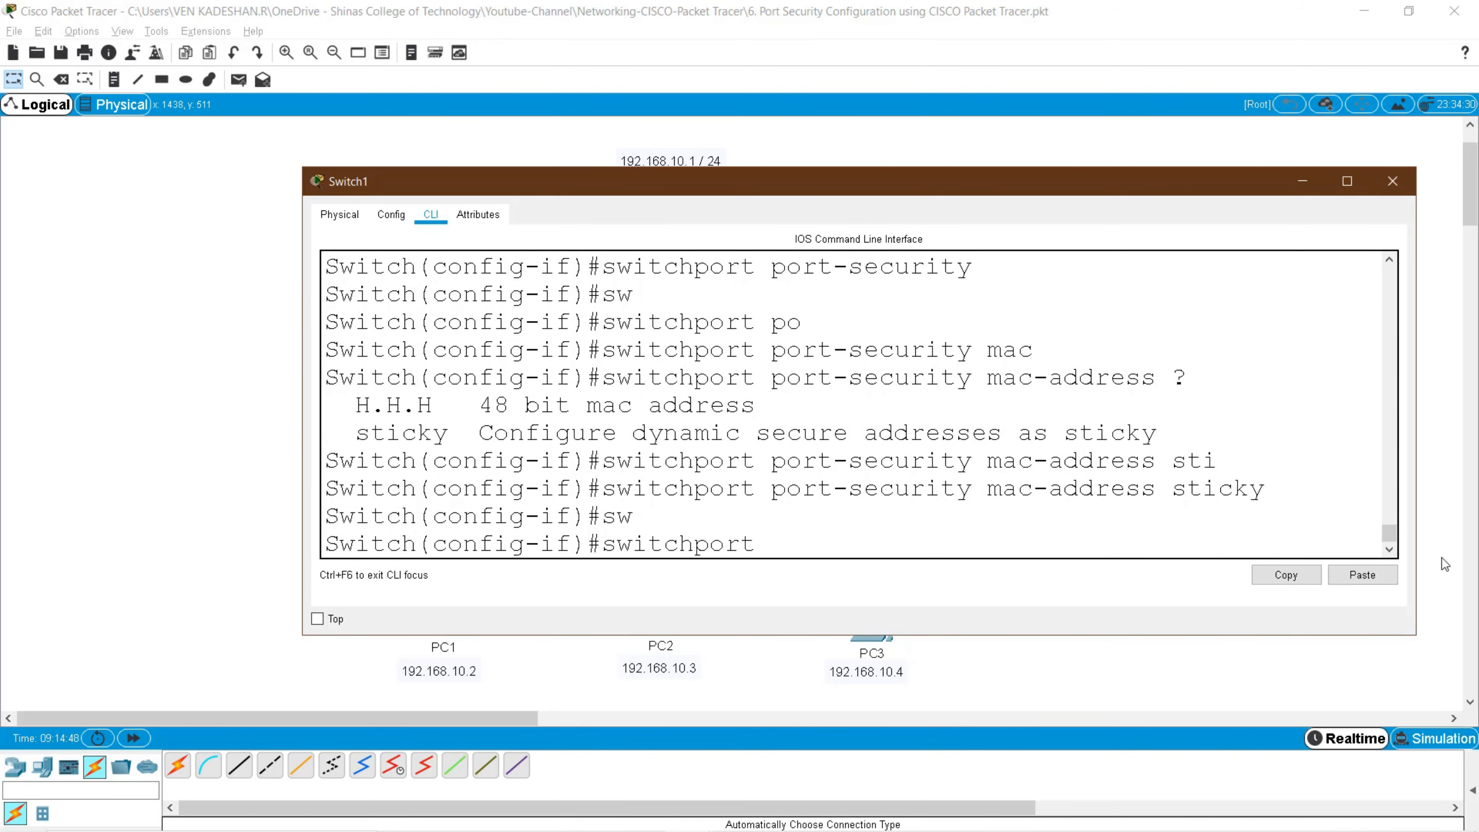
pyautogui.write('po')
pyautogui.press('Tab')
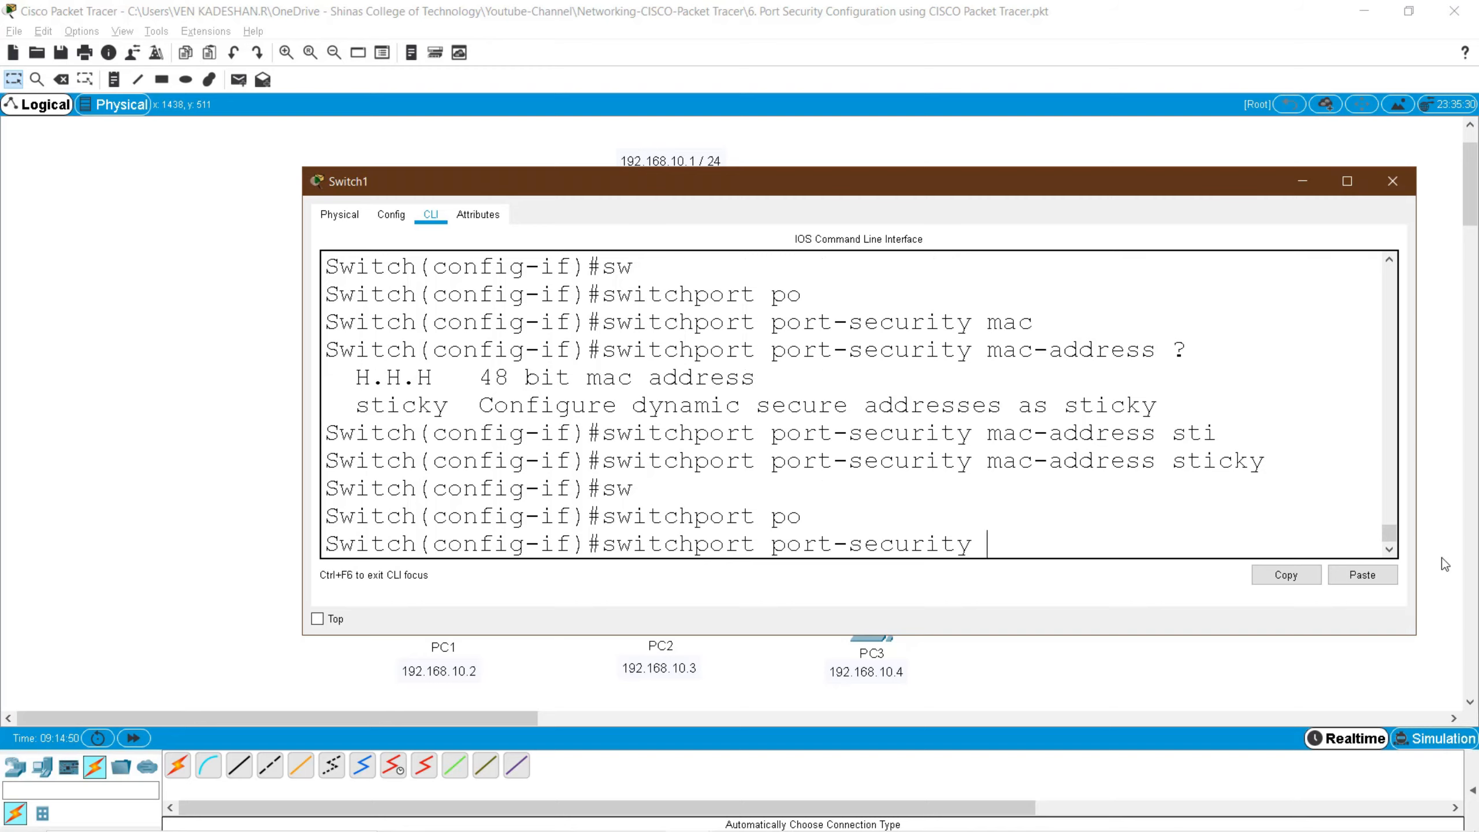
pyautogui.write('mac')
pyautogui.press('BackSpace')
pyautogui.write('x')
pyautogui.press('Tab')
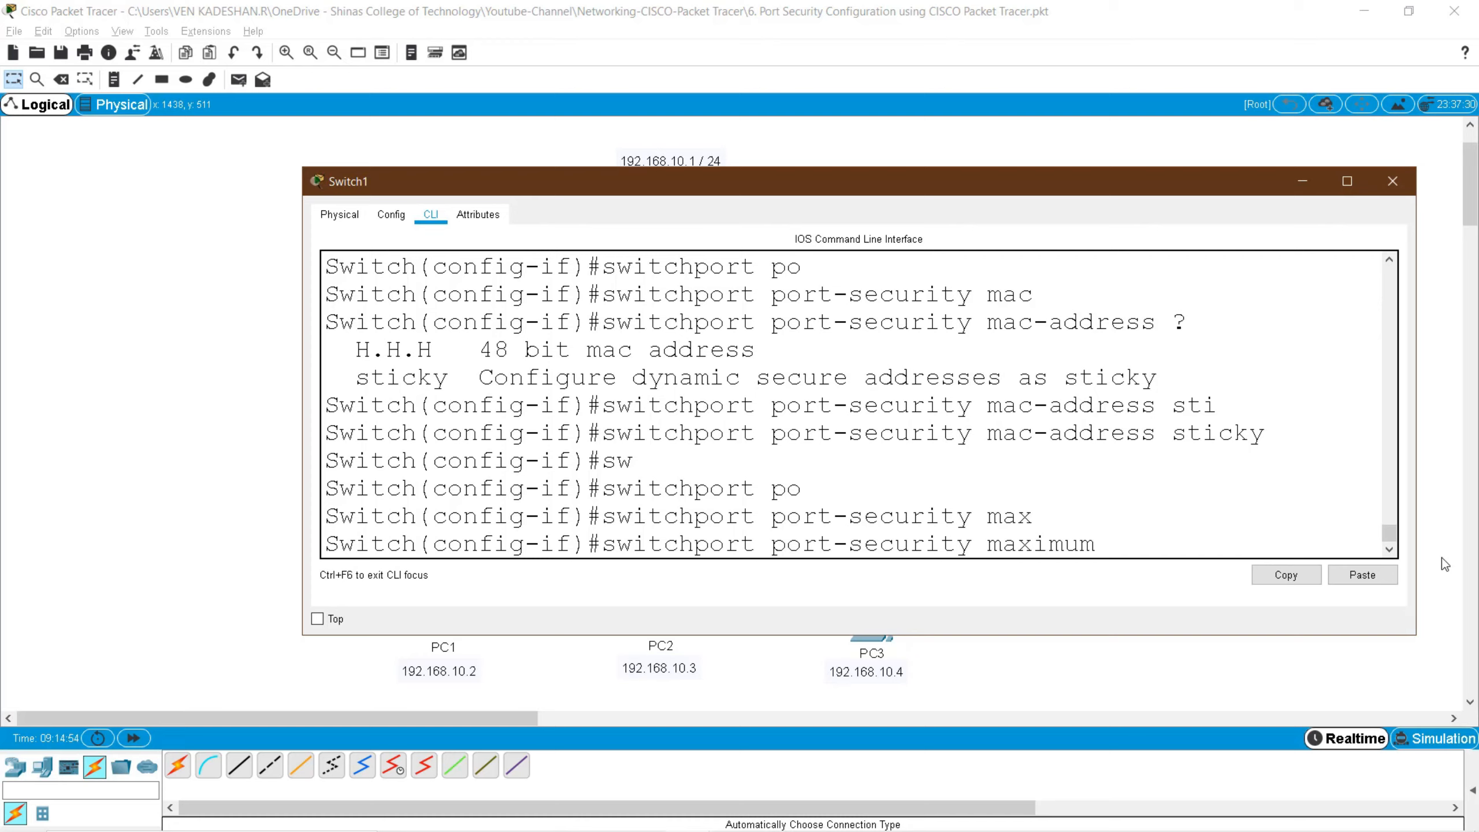
pyautogui.write('?')
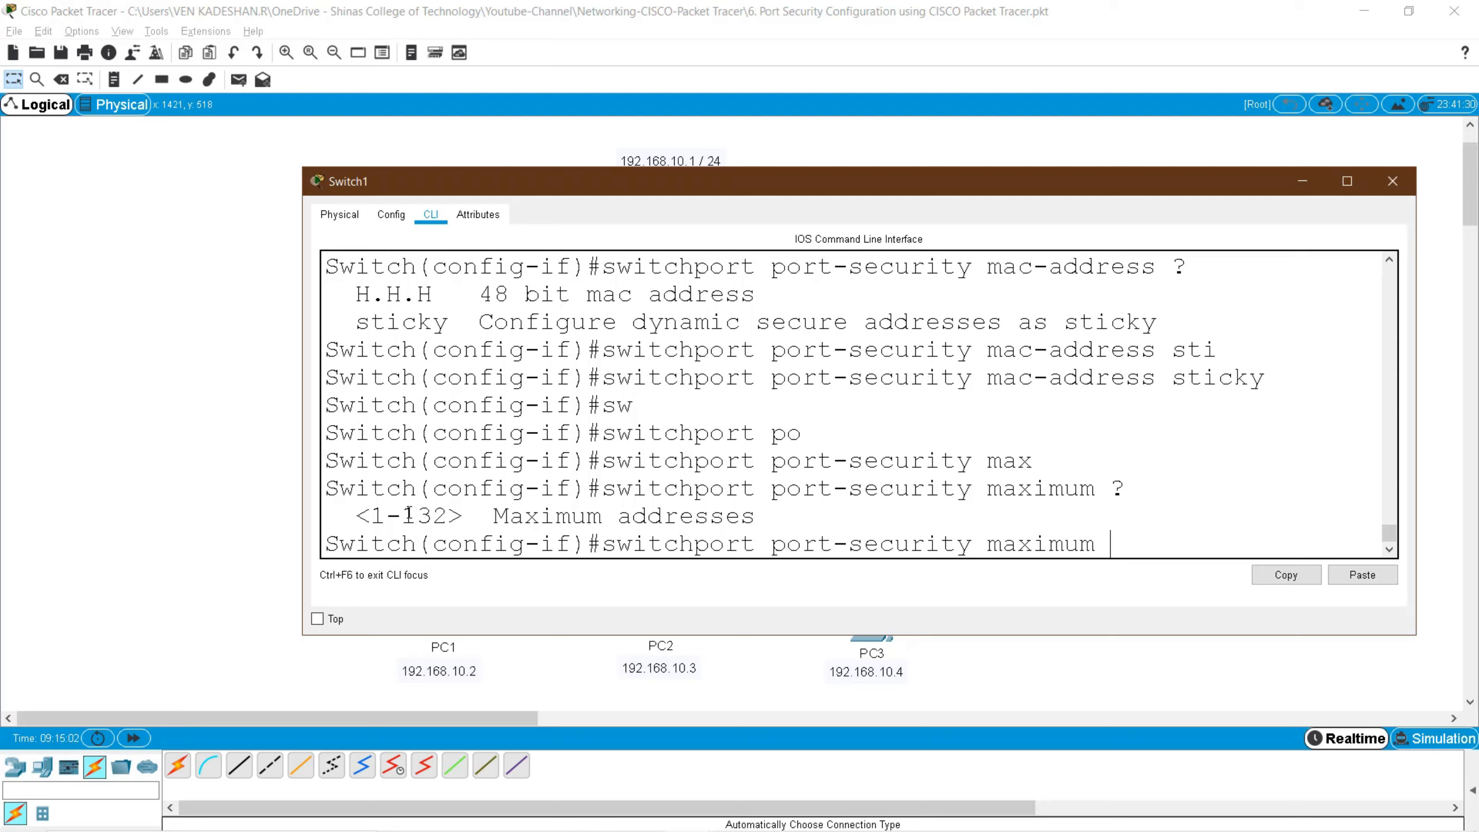
# - Check the allowed range and set the maximum number of secure MAC addresses on fa0/2 to 2
pyautogui.moveTo(409, 515); pyautogui.dragTo(446, 515)
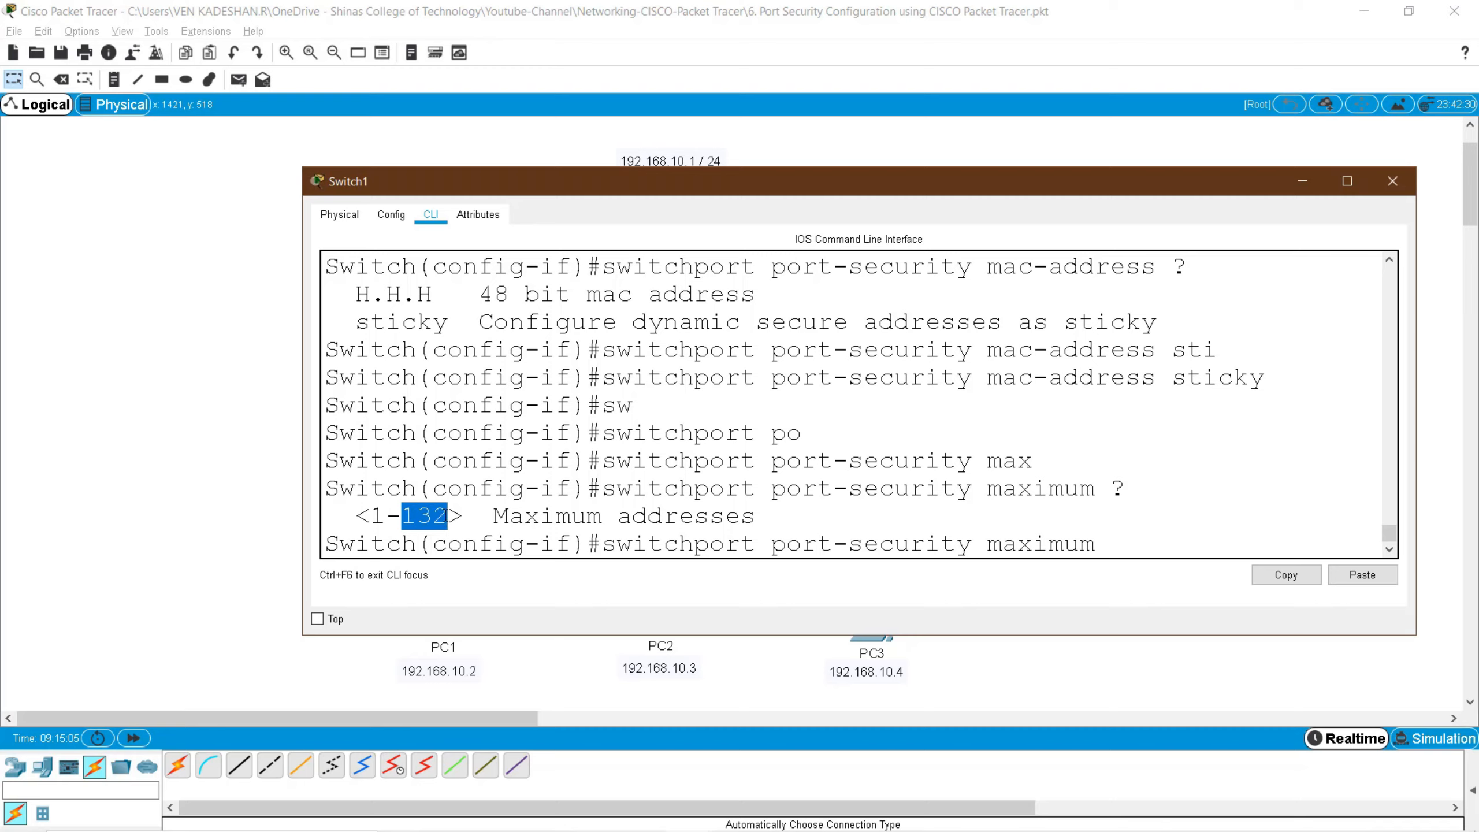
pyautogui.click(1124, 537)
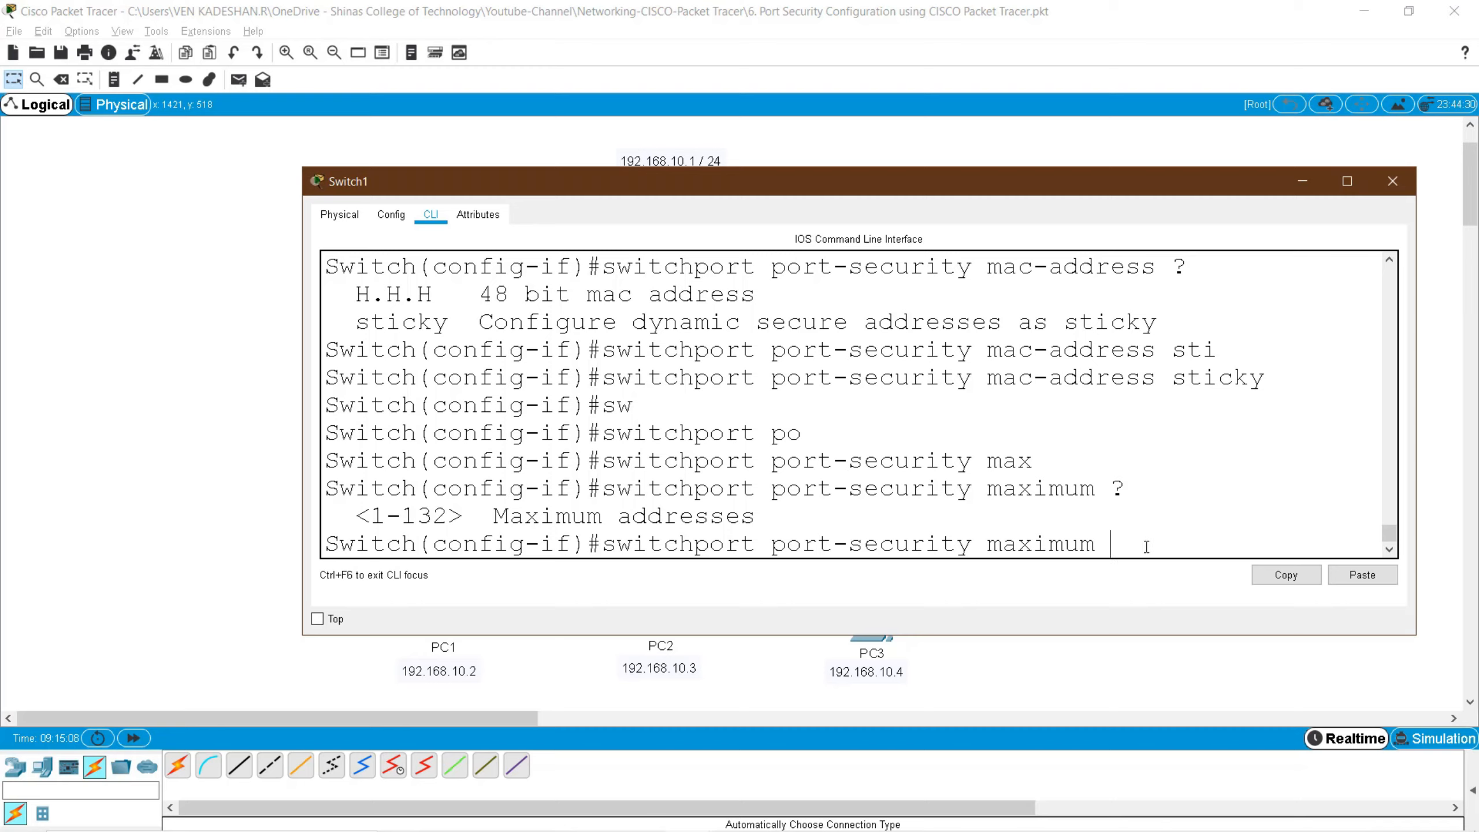
pyautogui.write('2')
pyautogui.press('Return')
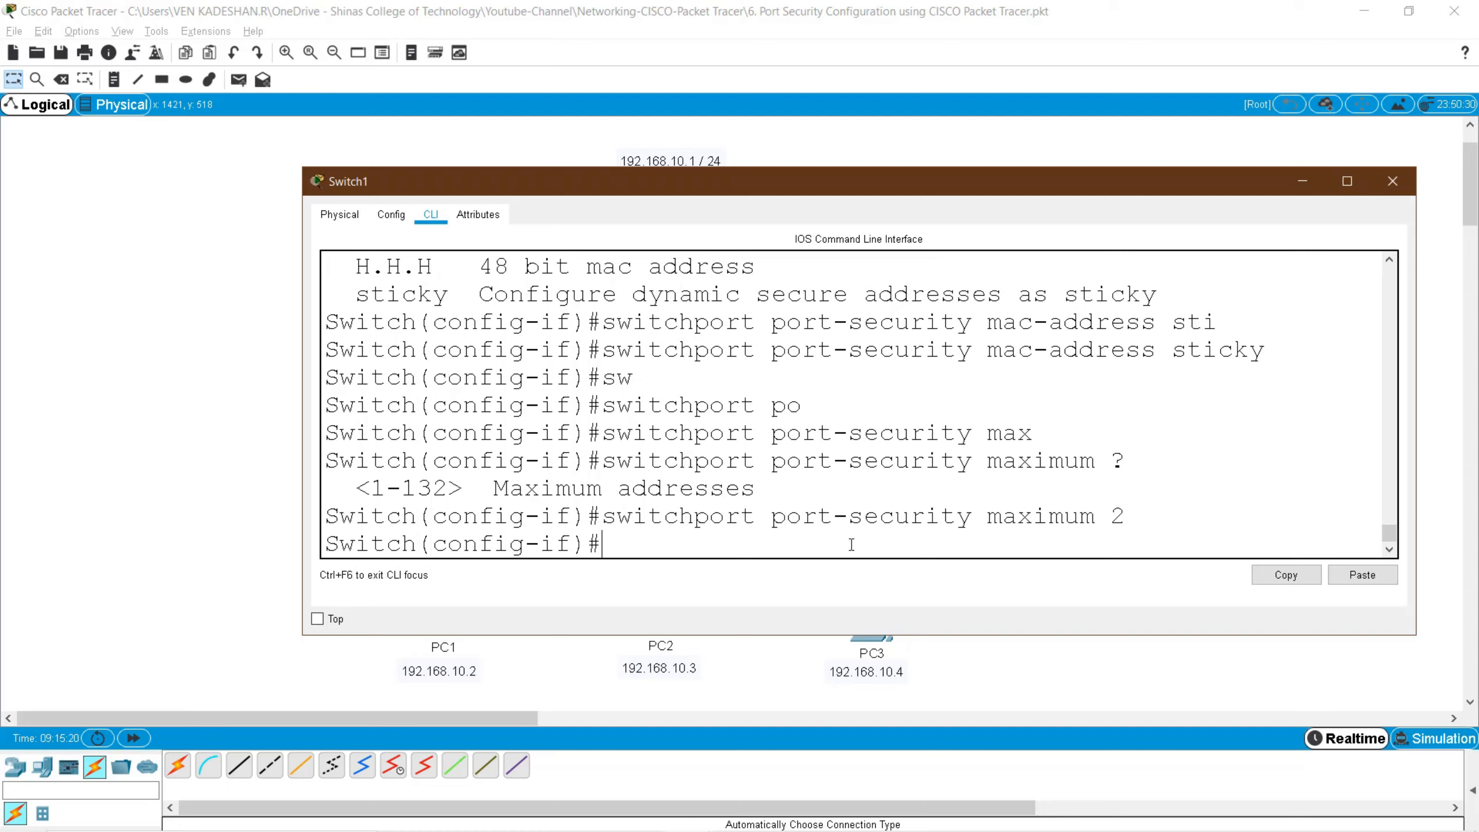
# - Start the switchport port-security violation command for fa0/2 and list its available modes with ?
pyautogui.write('sw')
pyautogui.press('Tab')
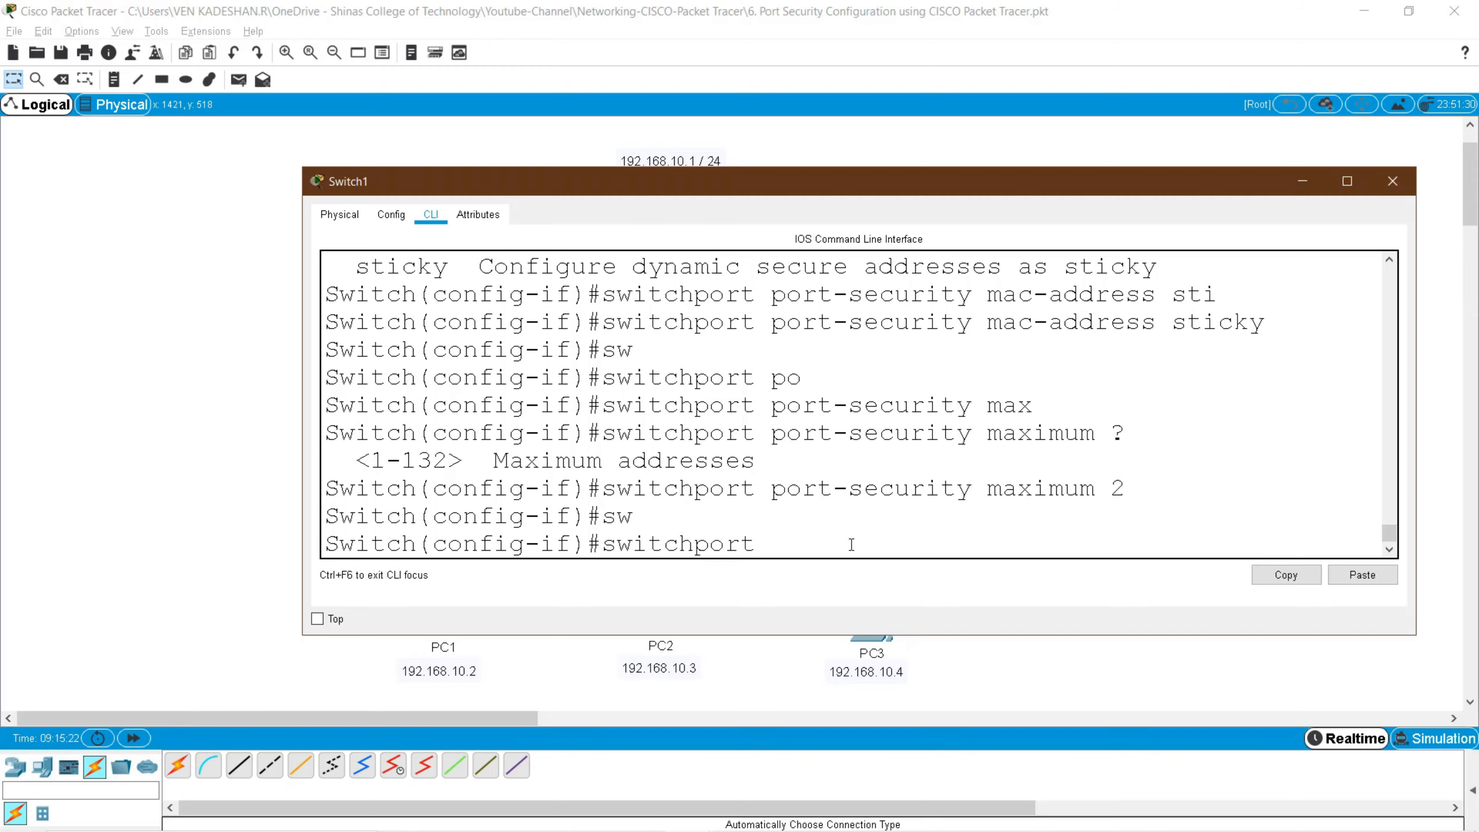
pyautogui.write('po')
pyautogui.press('Tab')
pyautogui.write('vio')
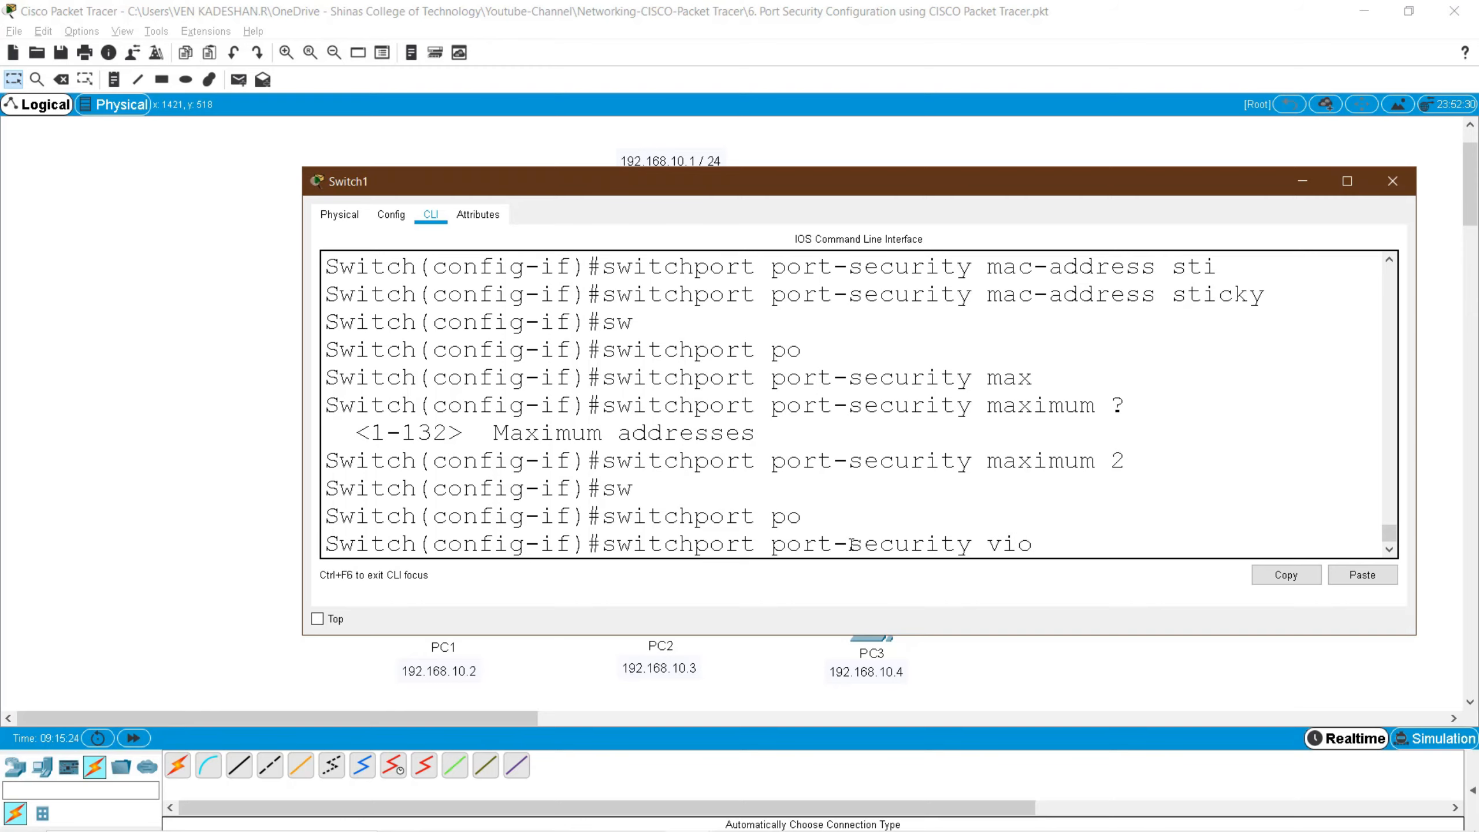
pyautogui.press('Tab')
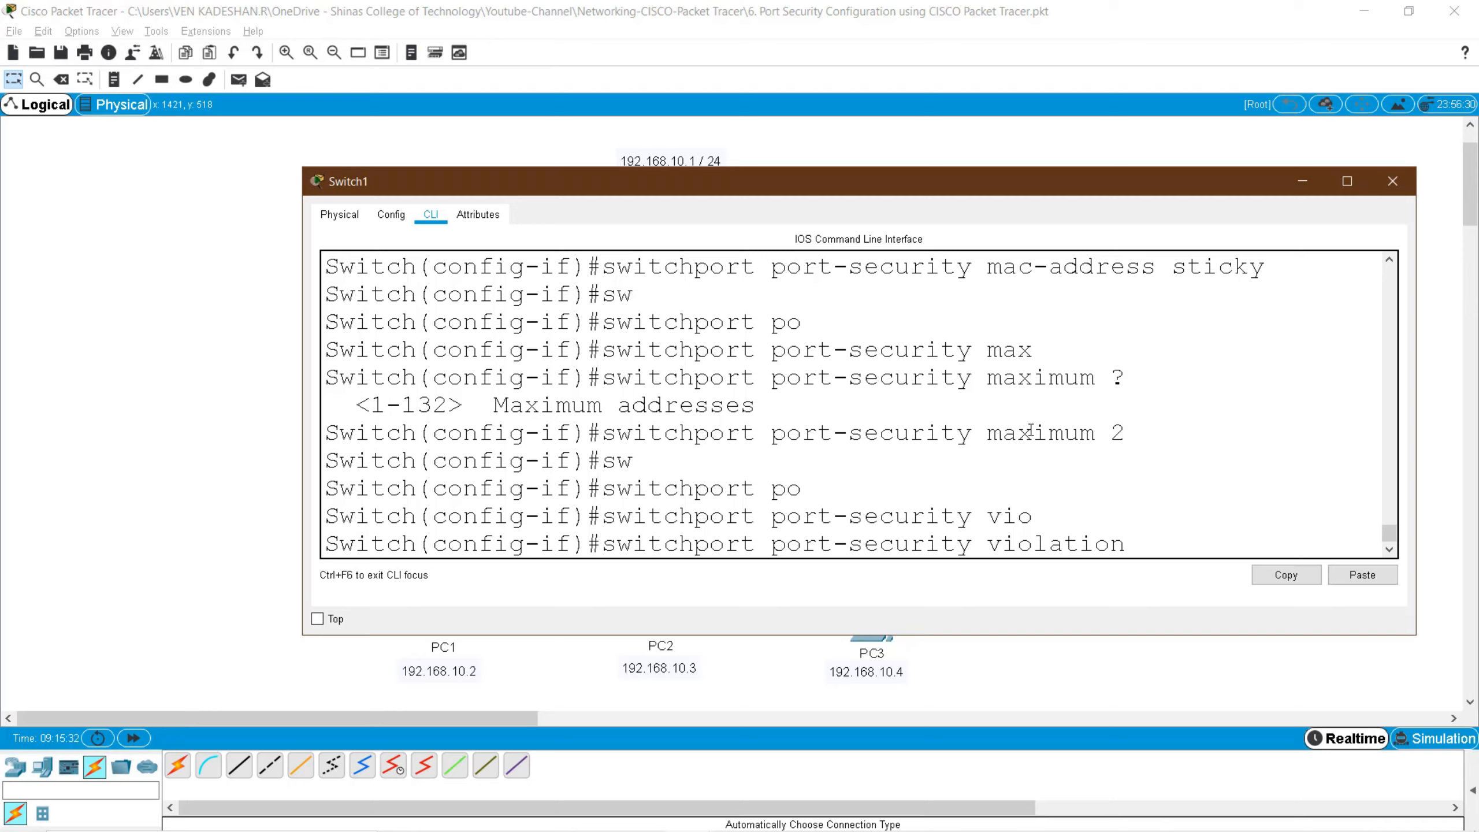
pyautogui.moveTo(1034, 432); pyautogui.dragTo(1127, 433)
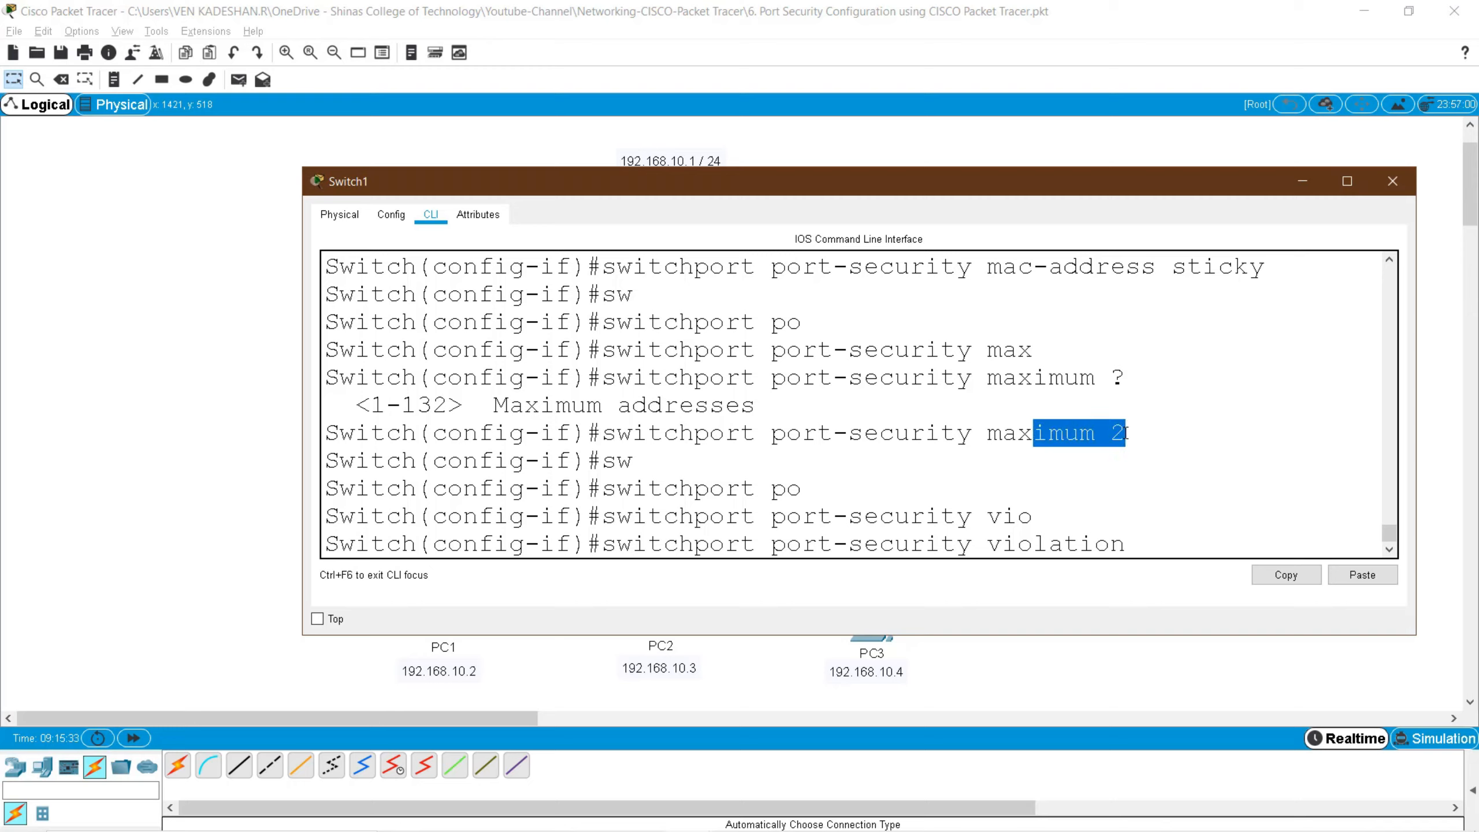
pyautogui.doubleClick(1076, 543)
pyautogui.click(1142, 550)
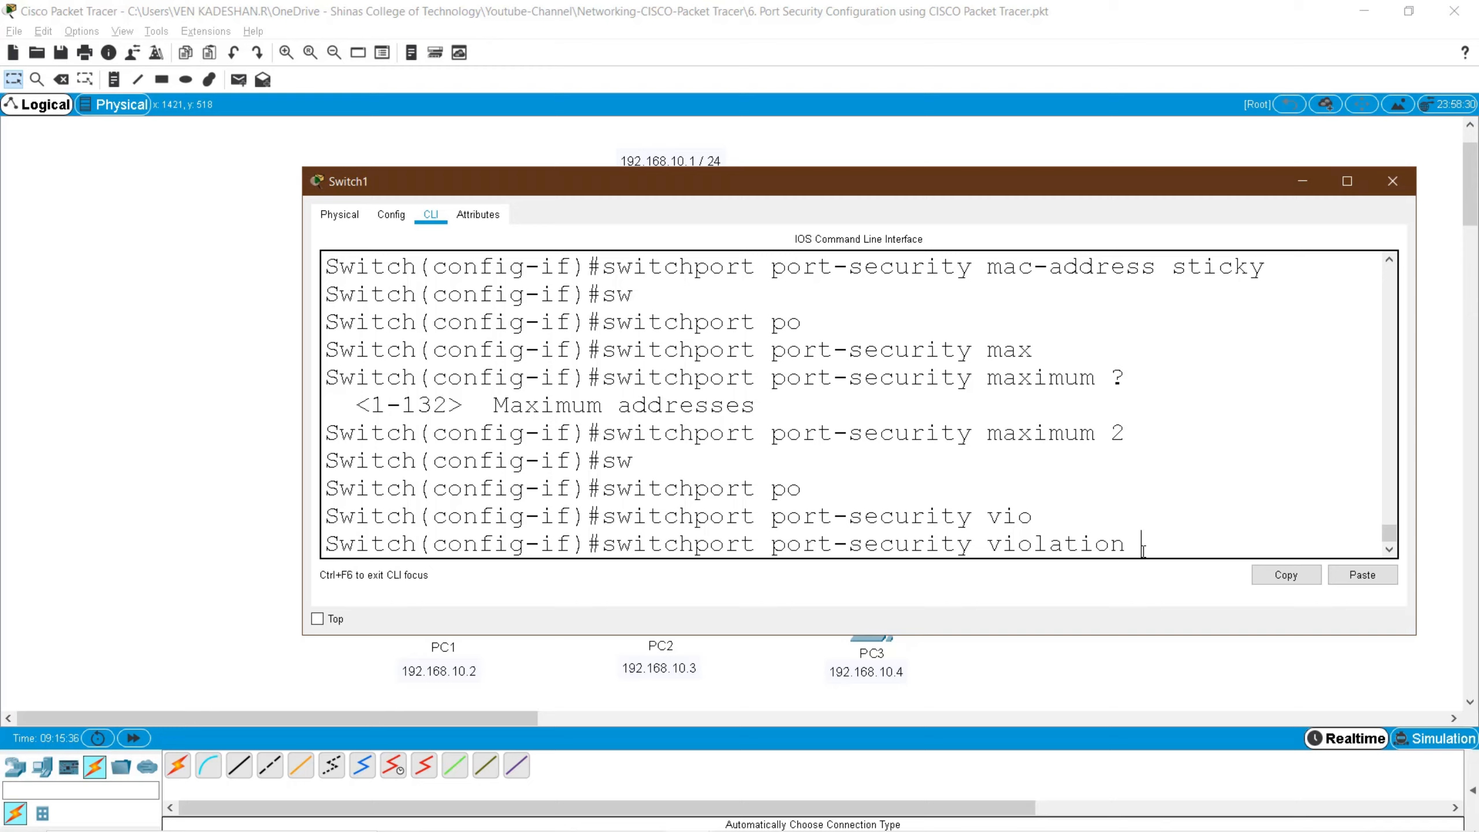
pyautogui.write('?')
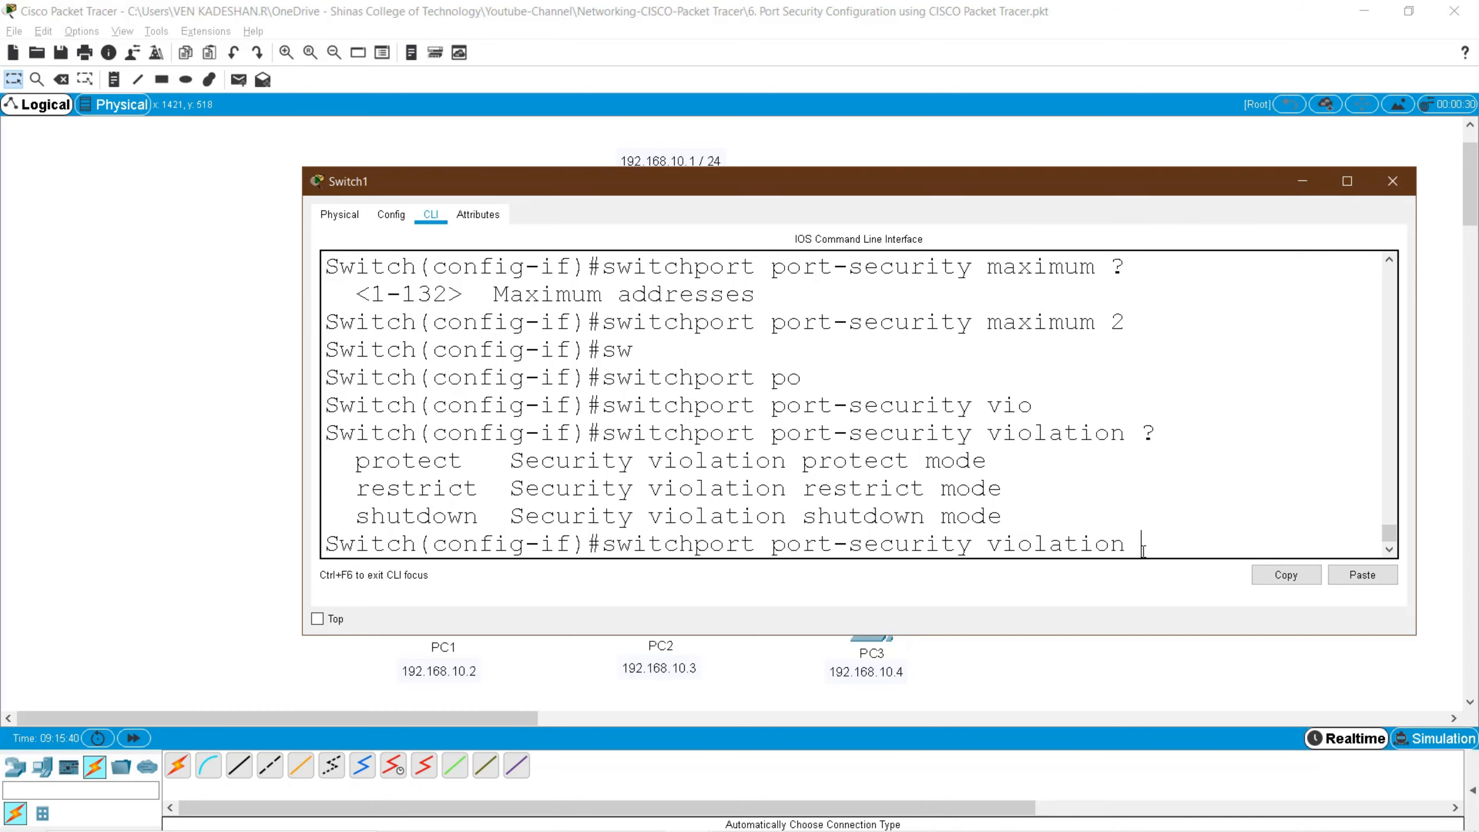
# - Examine the shutdown, restrict and protect options listed for the port-security violation command
pyautogui.doubleClick(418, 515)
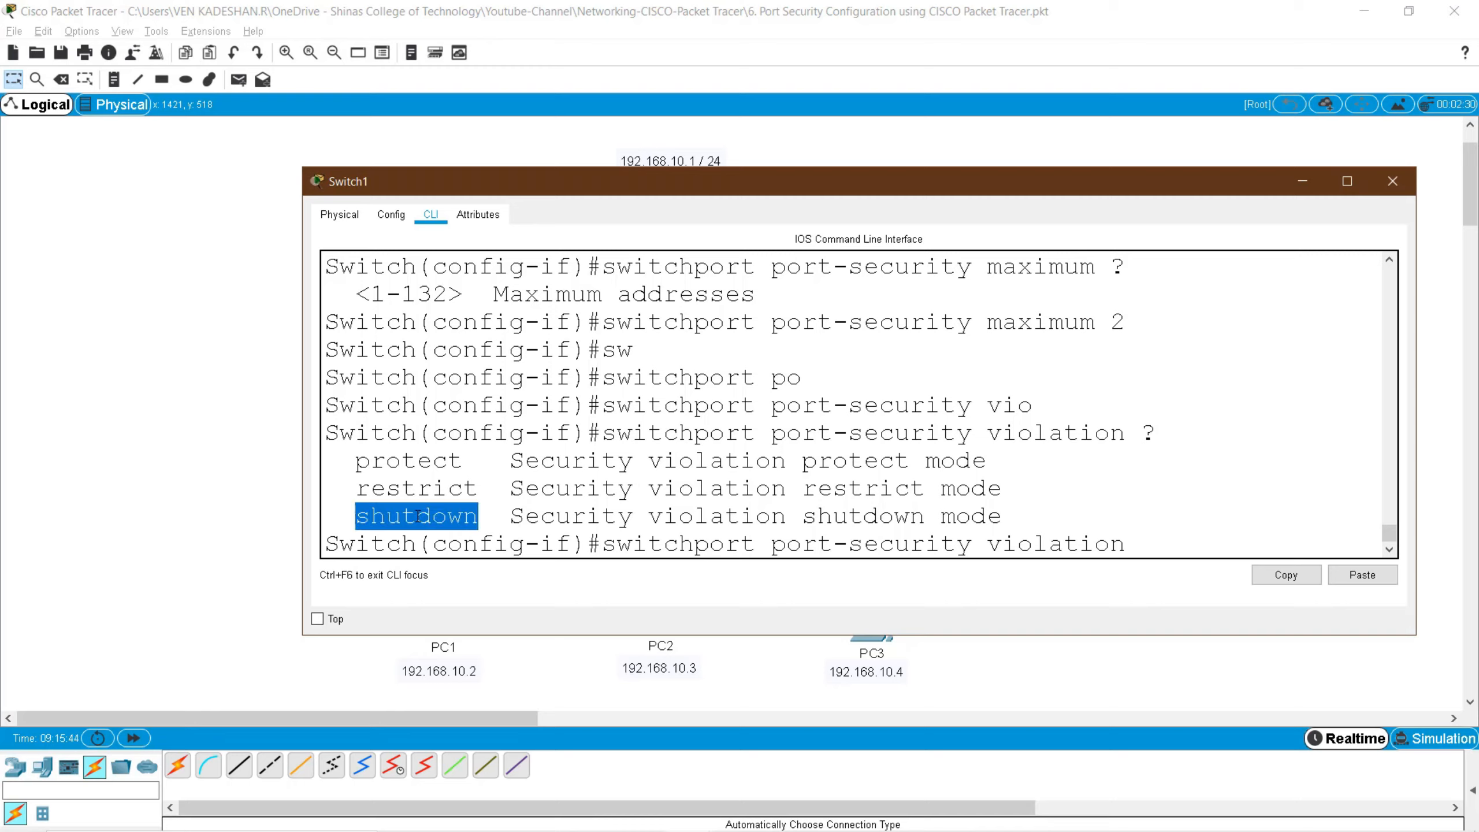
pyautogui.doubleClick(419, 488)
pyautogui.click(411, 461)
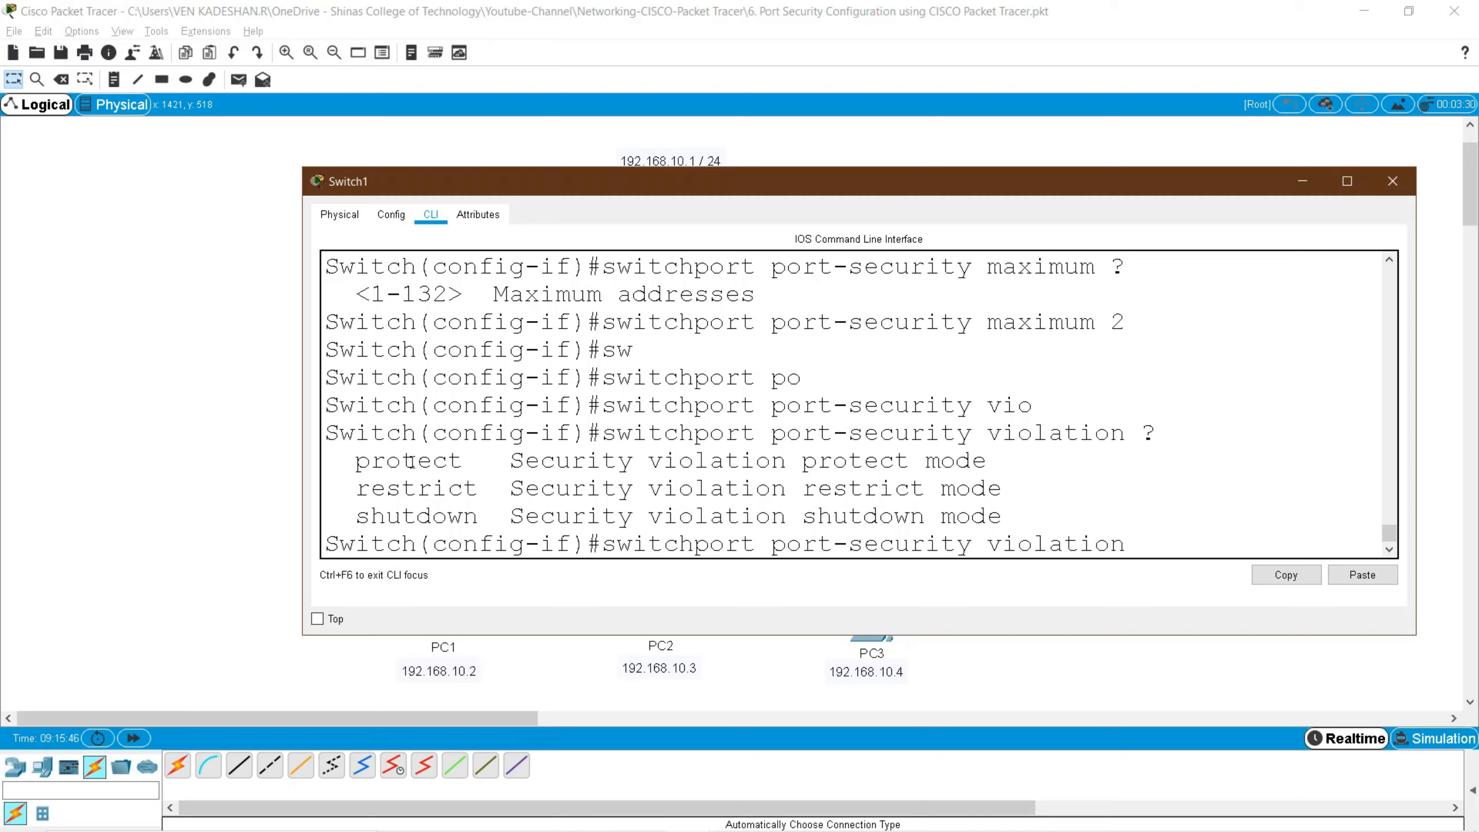
pyautogui.doubleClick(411, 461)
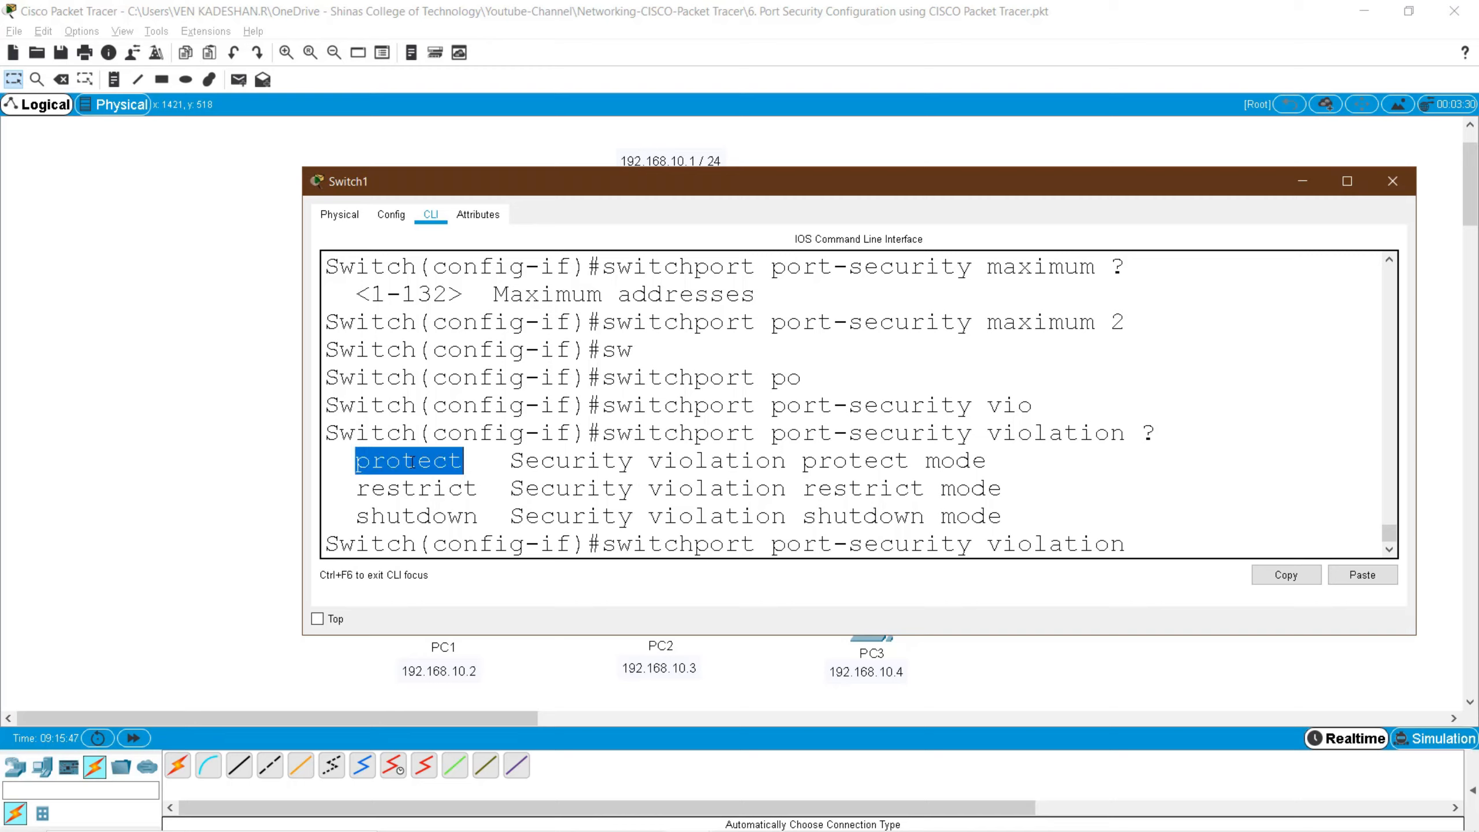
pyautogui.click(1148, 541)
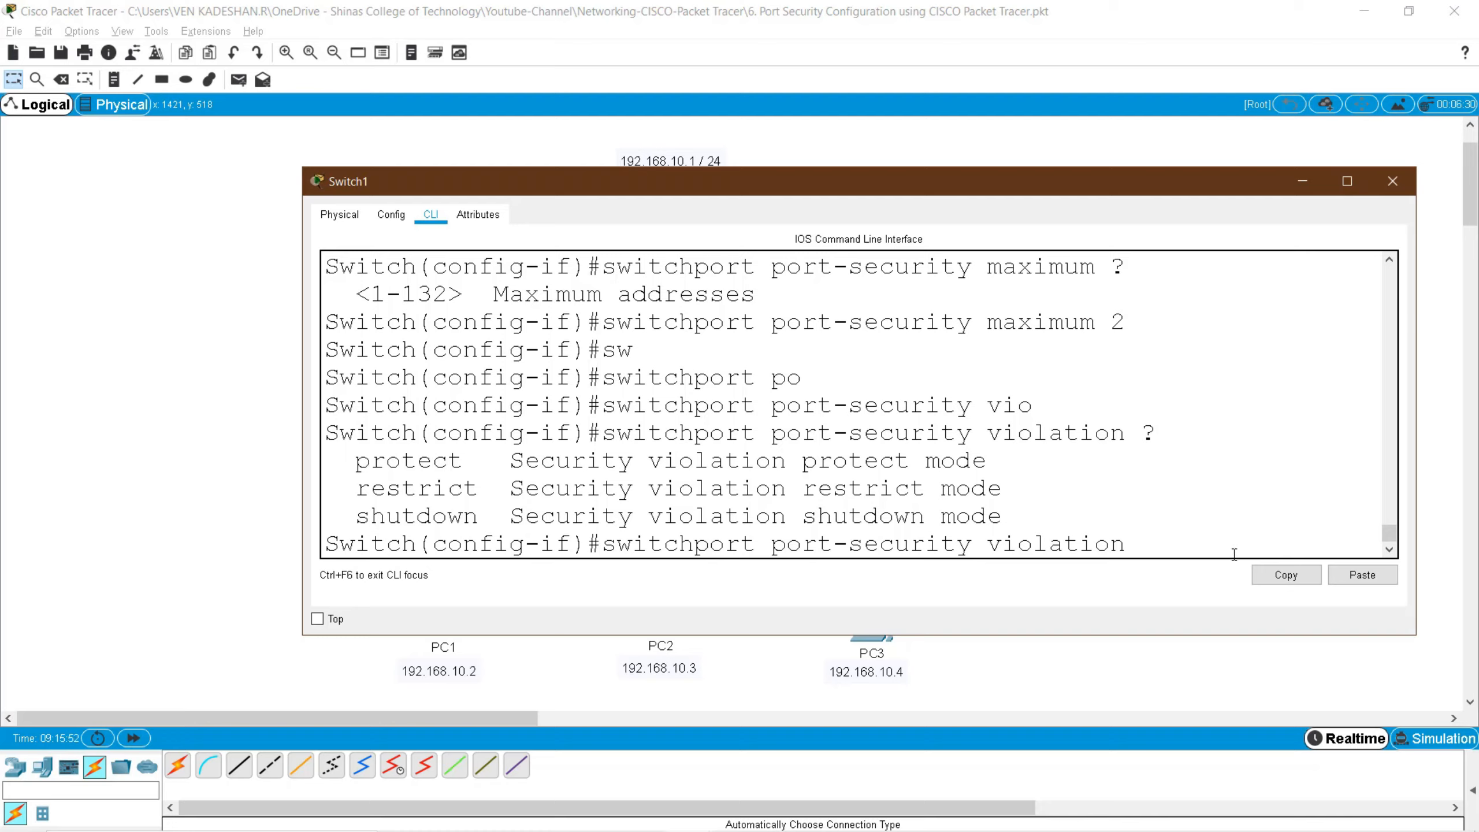
# - Clear the unfinished switchport port-security violation command from the Switch1 prompt without running it
pyautogui.press('BackSpace')
pyautogui.press('BackSpace')
pyautogui.press('BackSpace')
pyautogui.press('BackSpace')
pyautogui.press('BackSpace')
pyautogui.press('BackSpace')
pyautogui.press('BackSpace')
pyautogui.press('BackSpace')
pyautogui.press('BackSpace')
pyautogui.press('BackSpace')
pyautogui.press('BackSpace')
pyautogui.press('BackSpace')
pyautogui.press('BackSpace')
pyautogui.press('BackSpace')
pyautogui.press('BackSpace')
pyautogui.press('BackSpace')
pyautogui.press('BackSpace')
pyautogui.press('BackSpace')
pyautogui.press('BackSpace')
pyautogui.press('BackSpace')
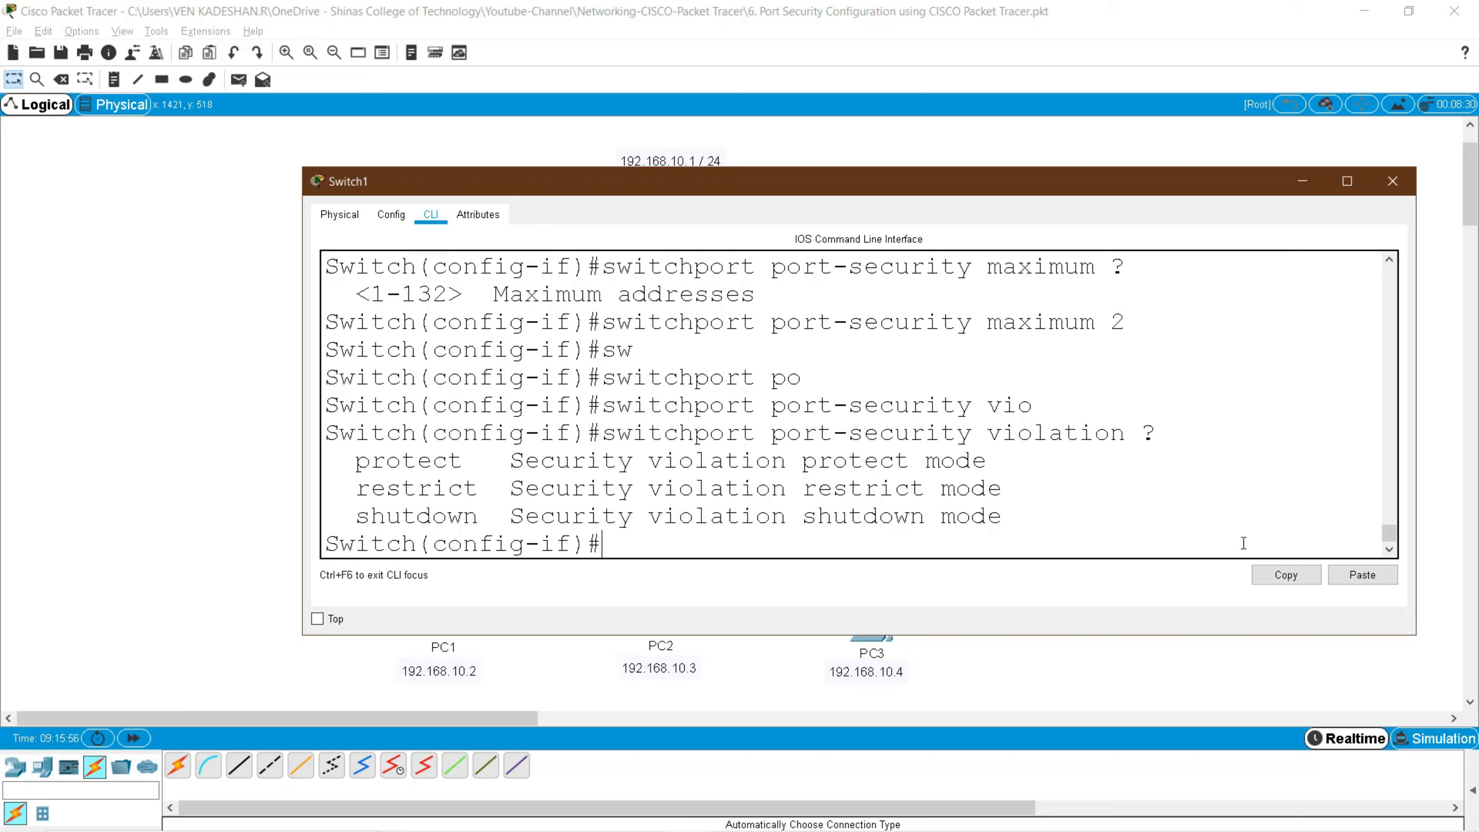
pyautogui.doubleClick(439, 516)
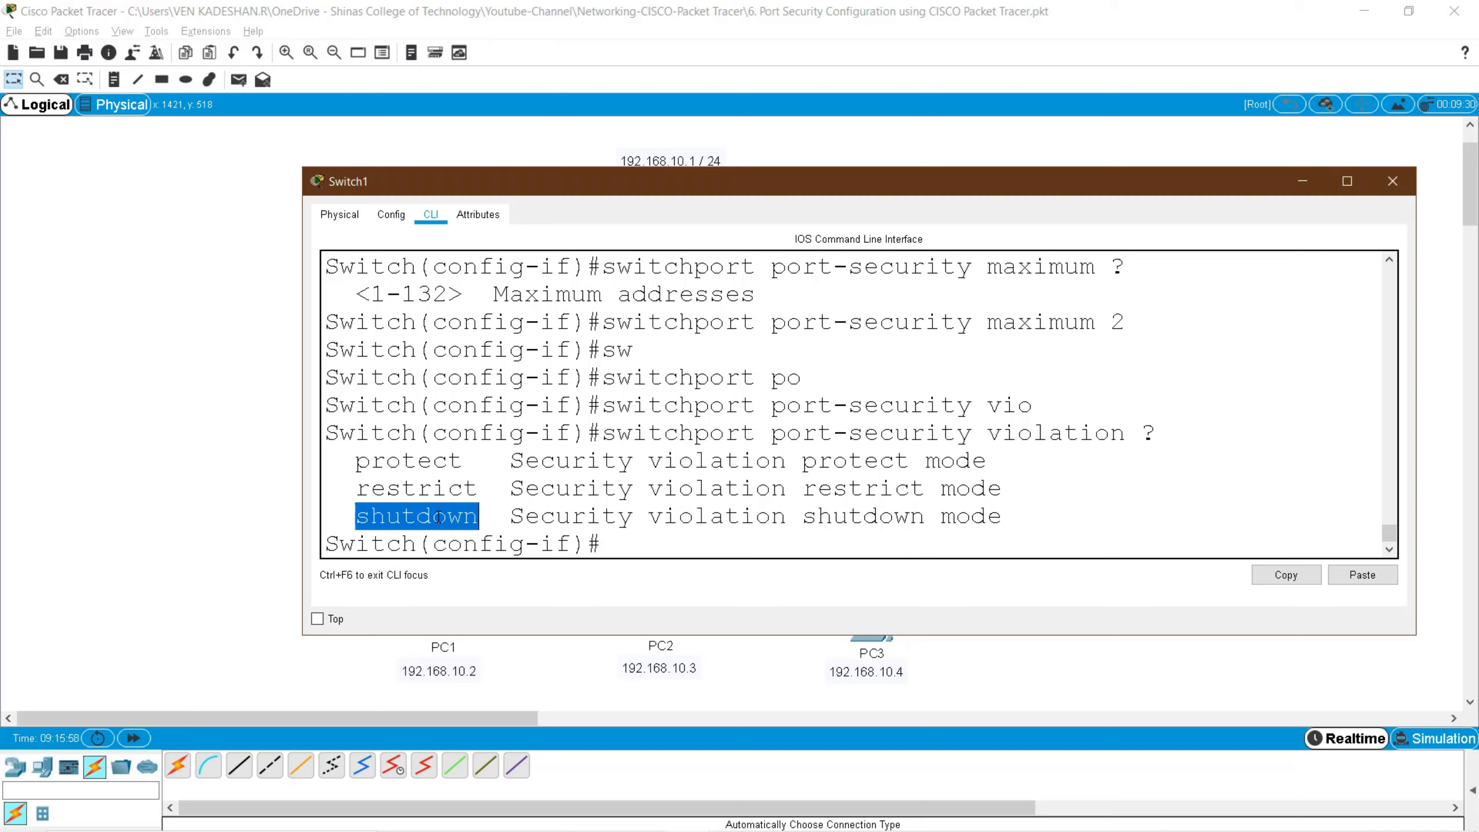
# - Leave configuration mode with end and save Switch1's configuration with wr
pyautogui.click(667, 546)
pyautogui.write('e')
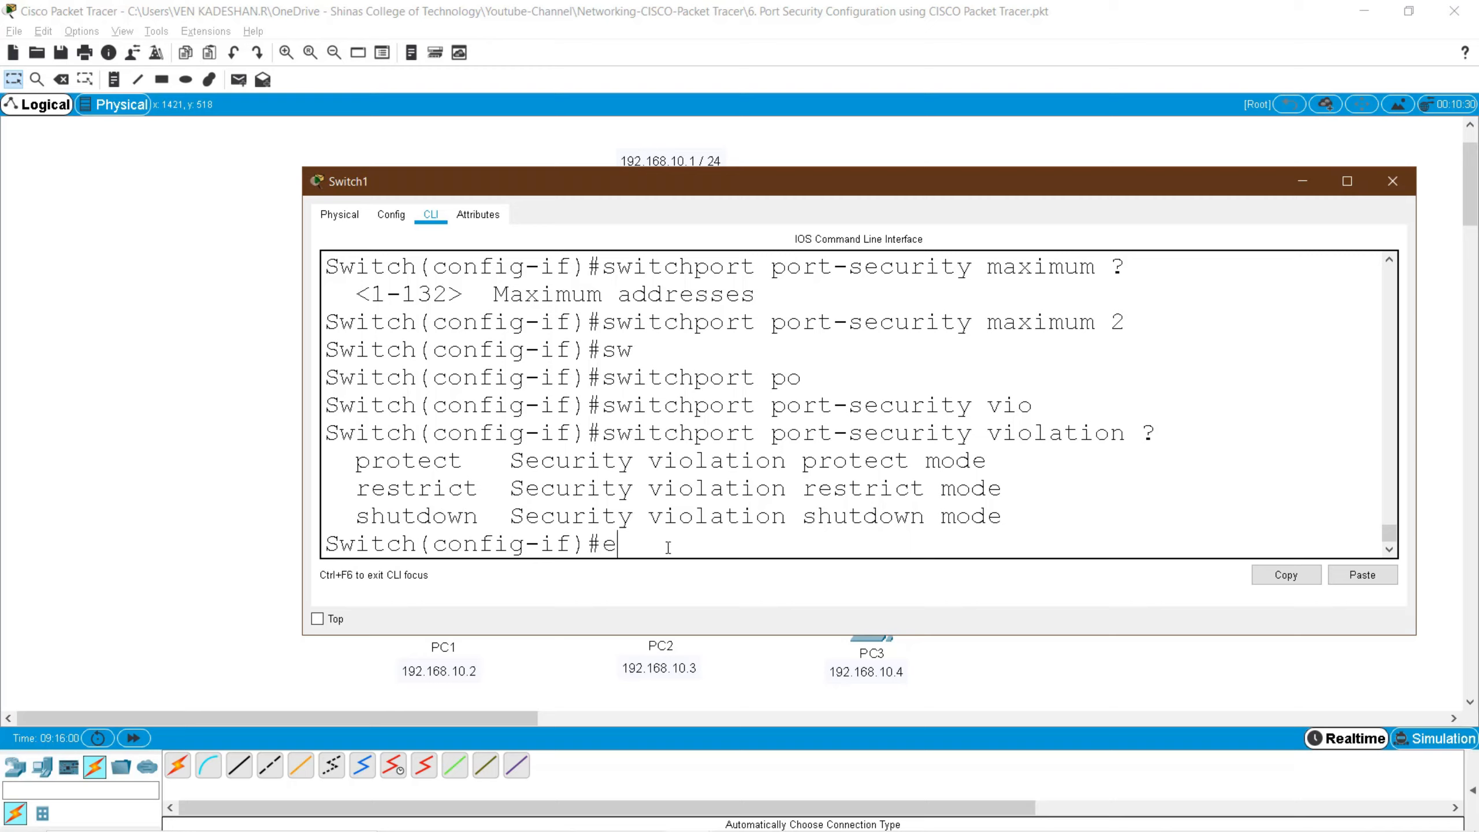
pyautogui.write('nd')
pyautogui.press('Return')
pyautogui.press('Return')
pyautogui.write('wr')
pyautogui.press('Return')
pyautogui.press('Return')
pyautogui.press('Return')
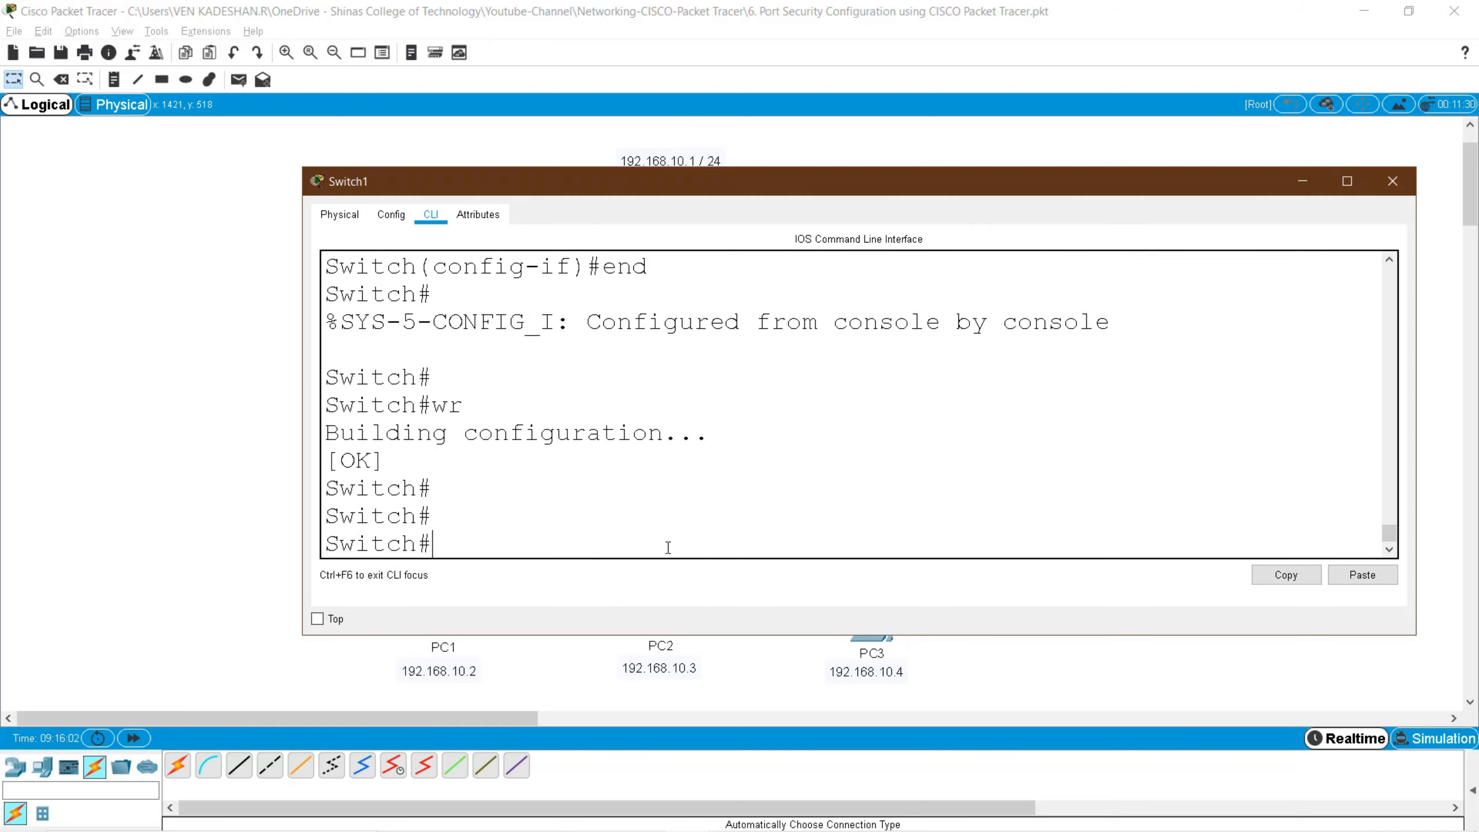
# - Run show port-security on Switch1 and widen its window so each table row fits on one line
pyautogui.write('sh')
pyautogui.press('Tab')
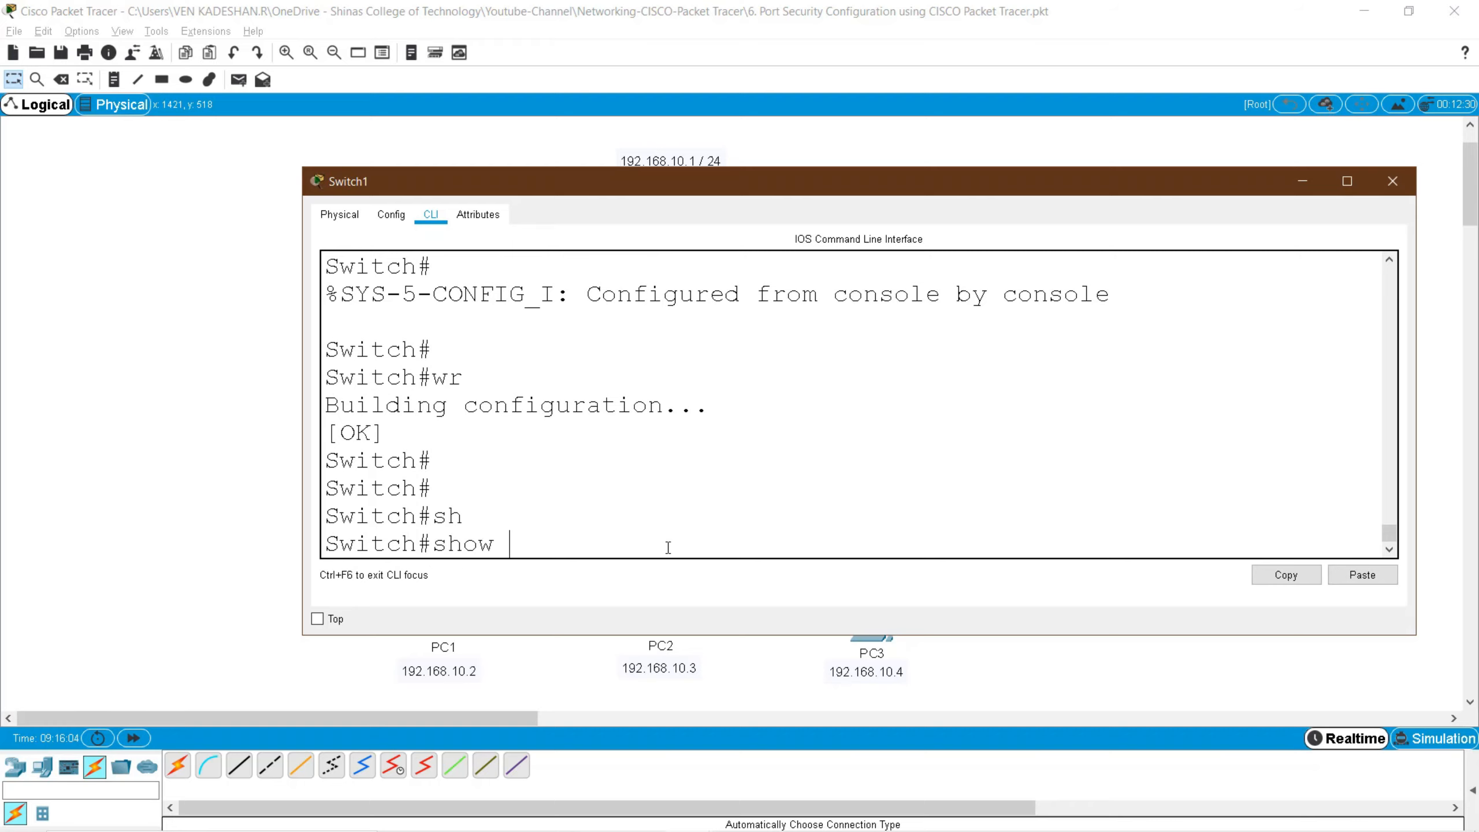
pyautogui.write('po')
pyautogui.press('Tab')
pyautogui.press('Return')
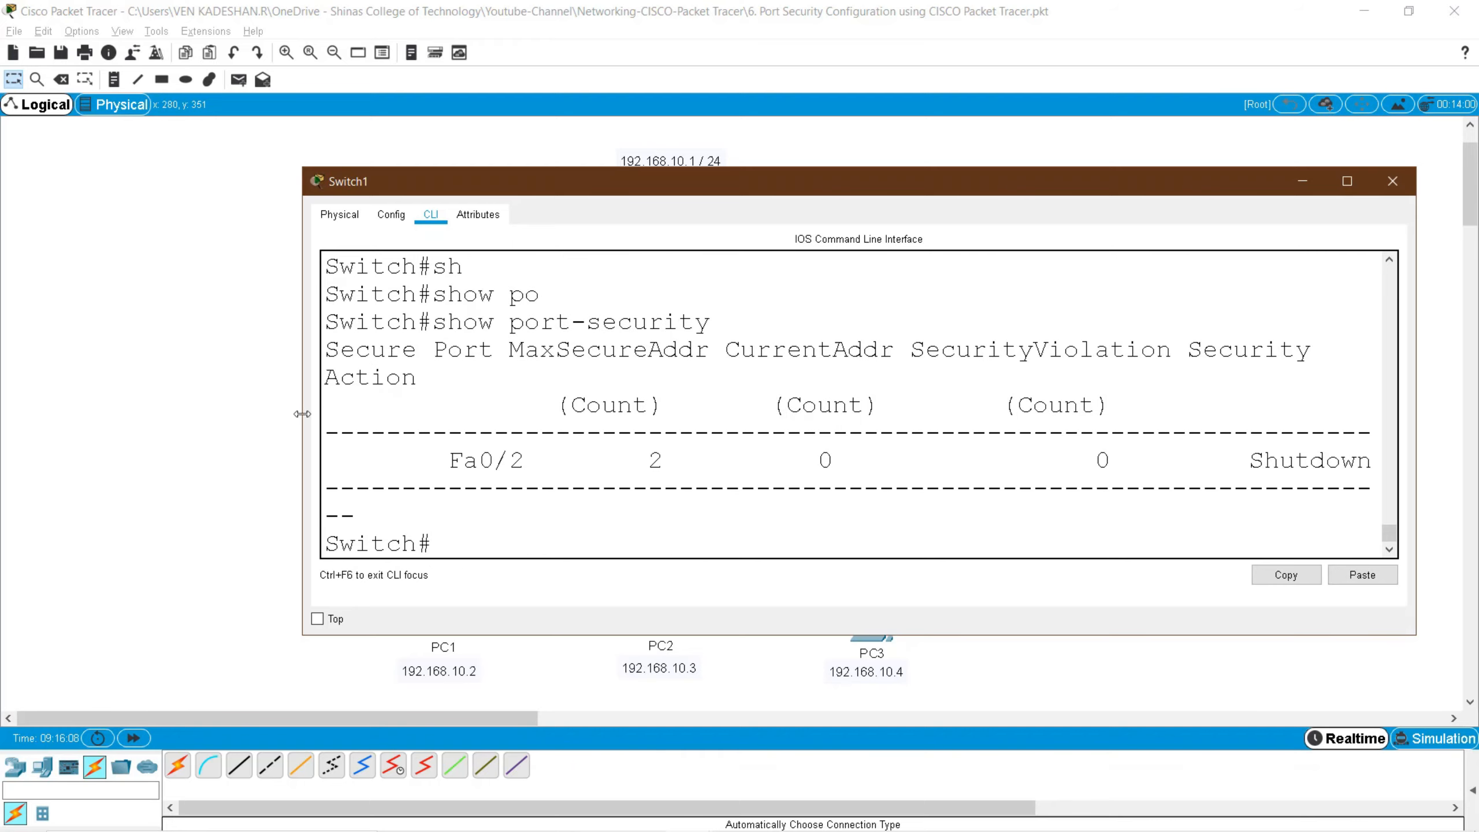
pyautogui.moveTo(303, 417); pyautogui.dragTo(226, 417)
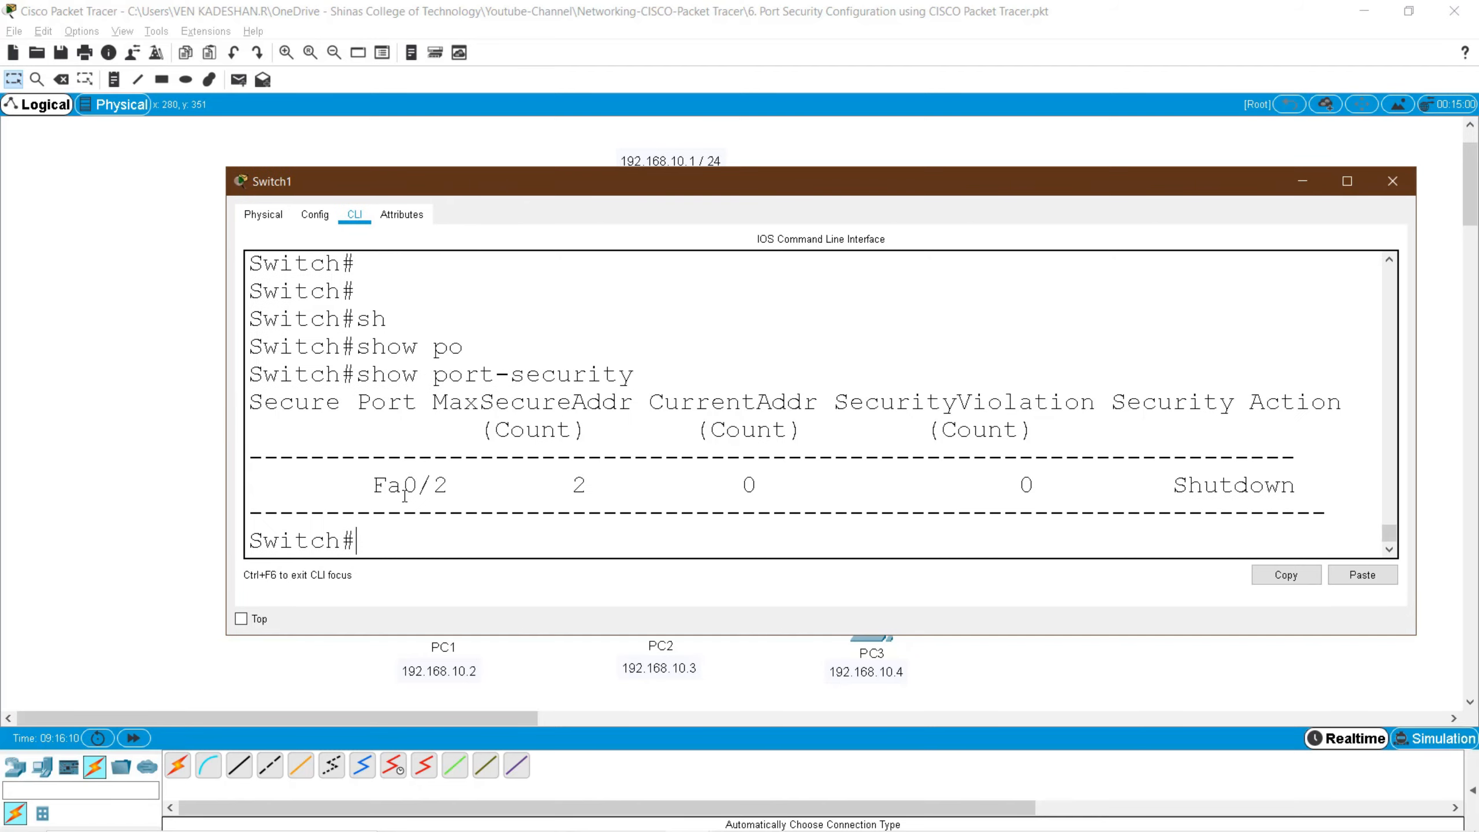
# - Examine the Fa0/2 row of the port-security table: maximum addresses, current addresses, violation count and security action
pyautogui.moveTo(371, 488); pyautogui.dragTo(460, 488)
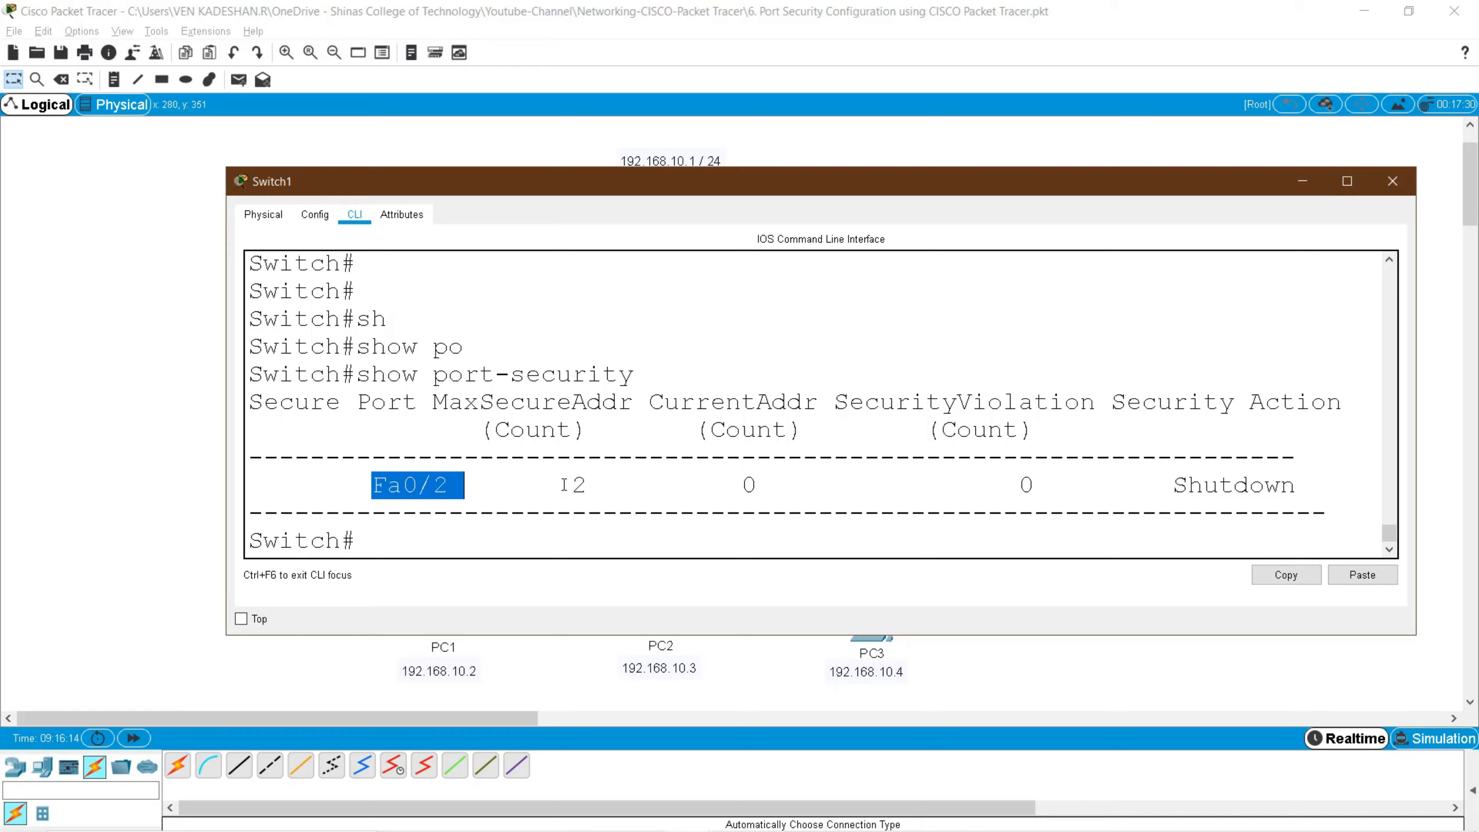
pyautogui.click(576, 485)
pyautogui.moveTo(575, 484); pyautogui.dragTo(602, 485)
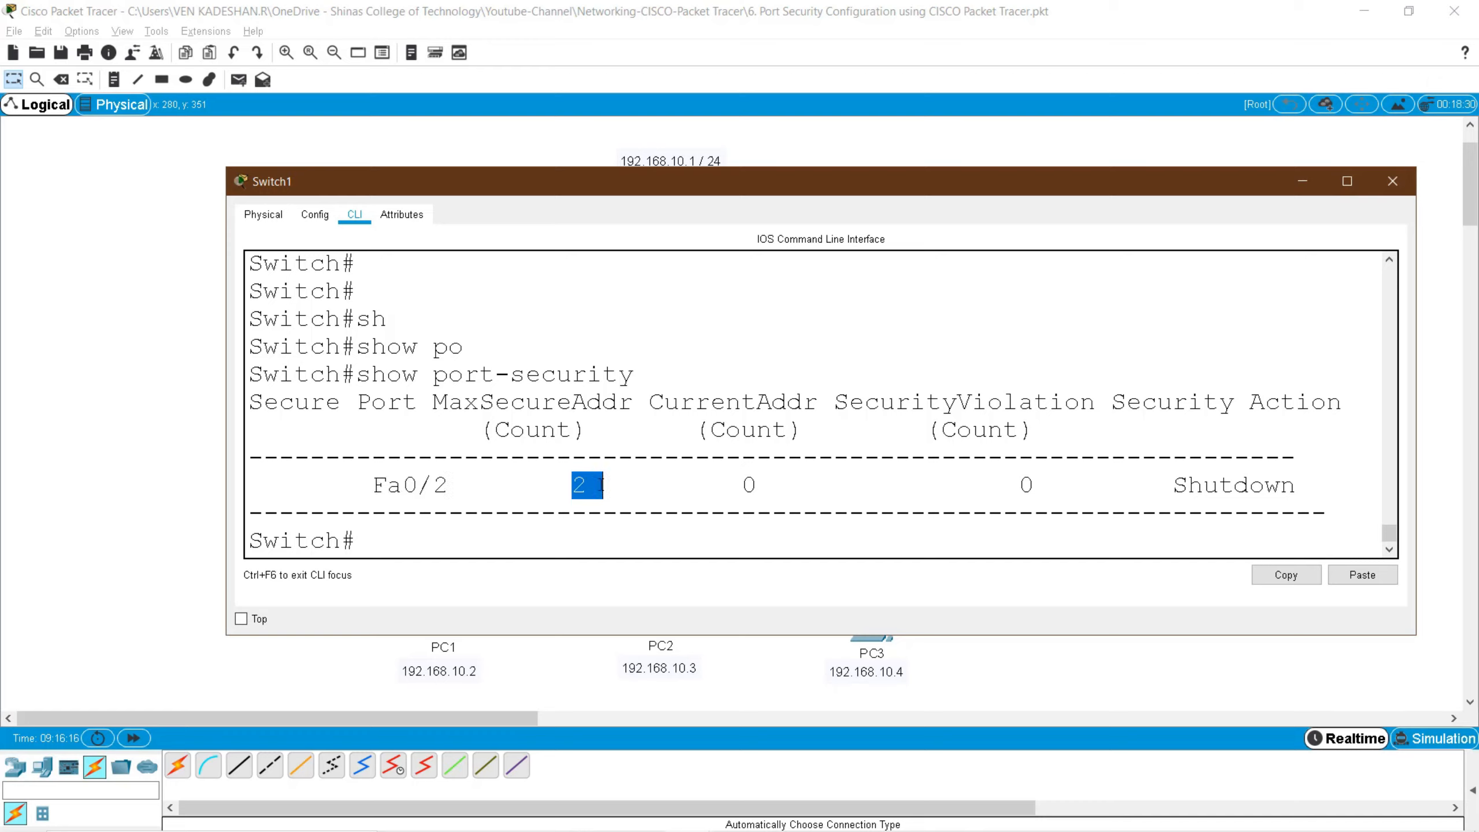
pyautogui.moveTo(733, 483); pyautogui.dragTo(782, 490)
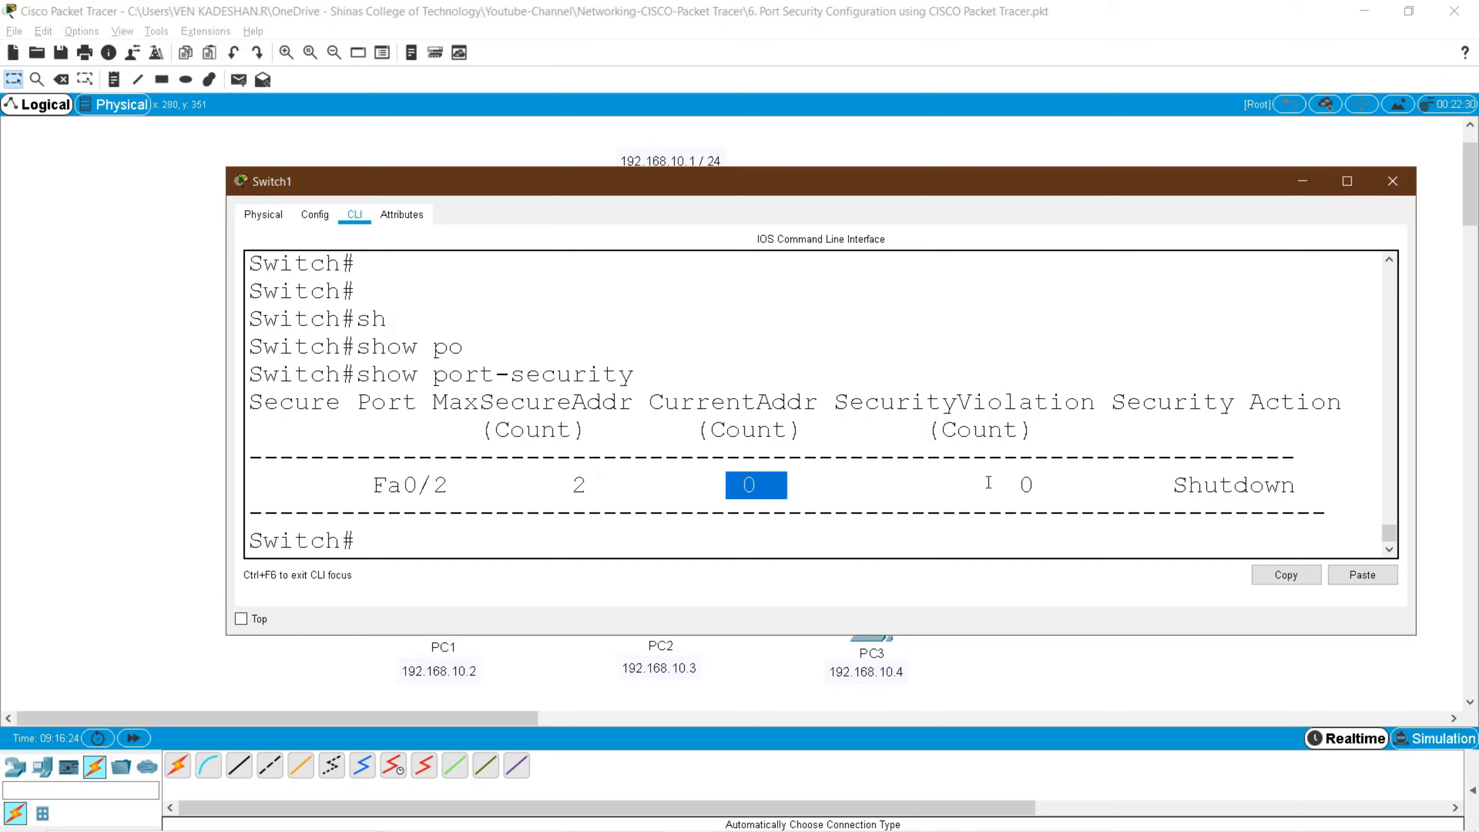
pyautogui.moveTo(987, 485); pyautogui.dragTo(1062, 487)
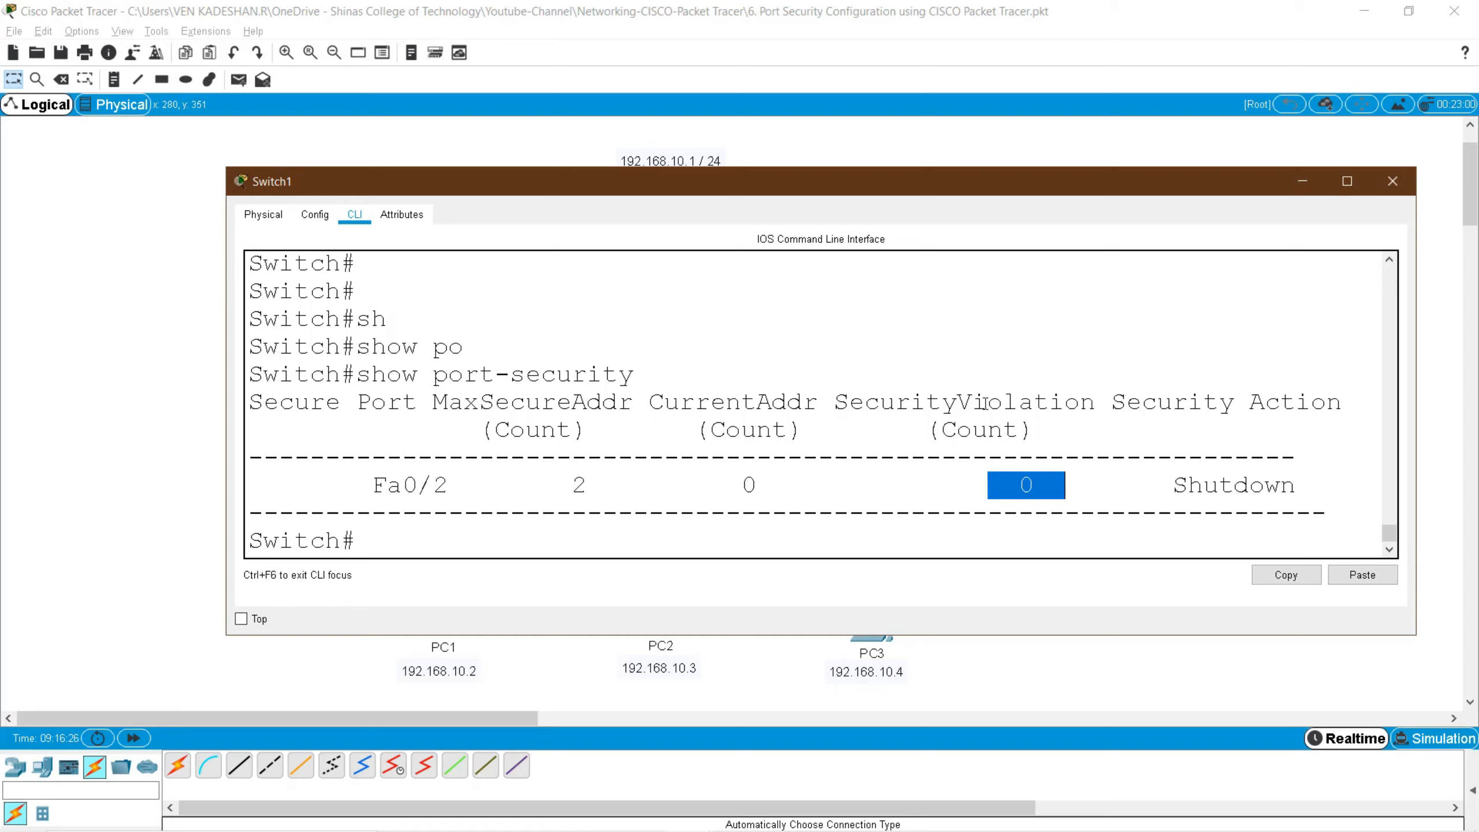
pyautogui.moveTo(971, 402); pyautogui.dragTo(1345, 403)
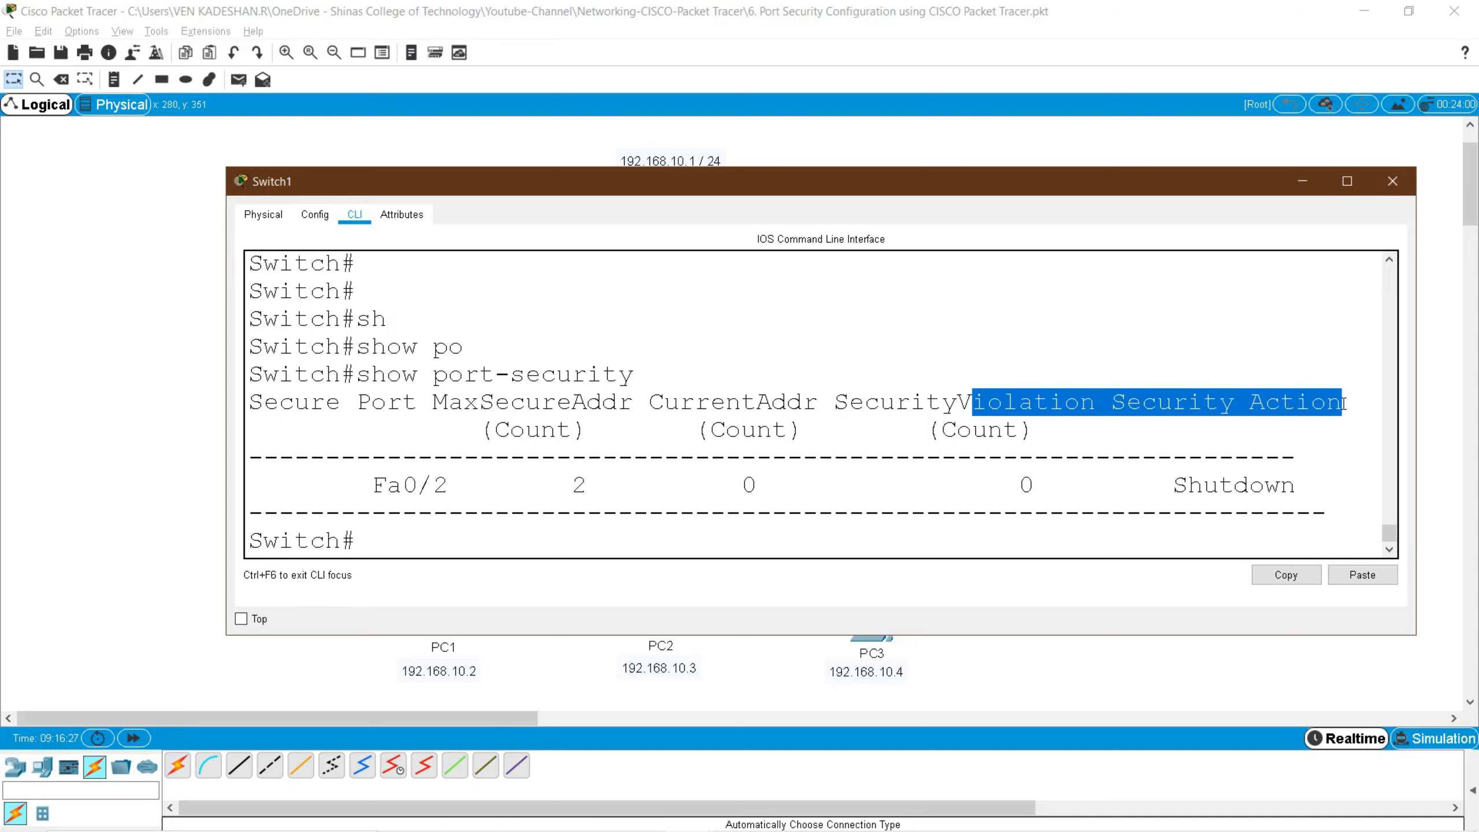
pyautogui.click(1238, 485)
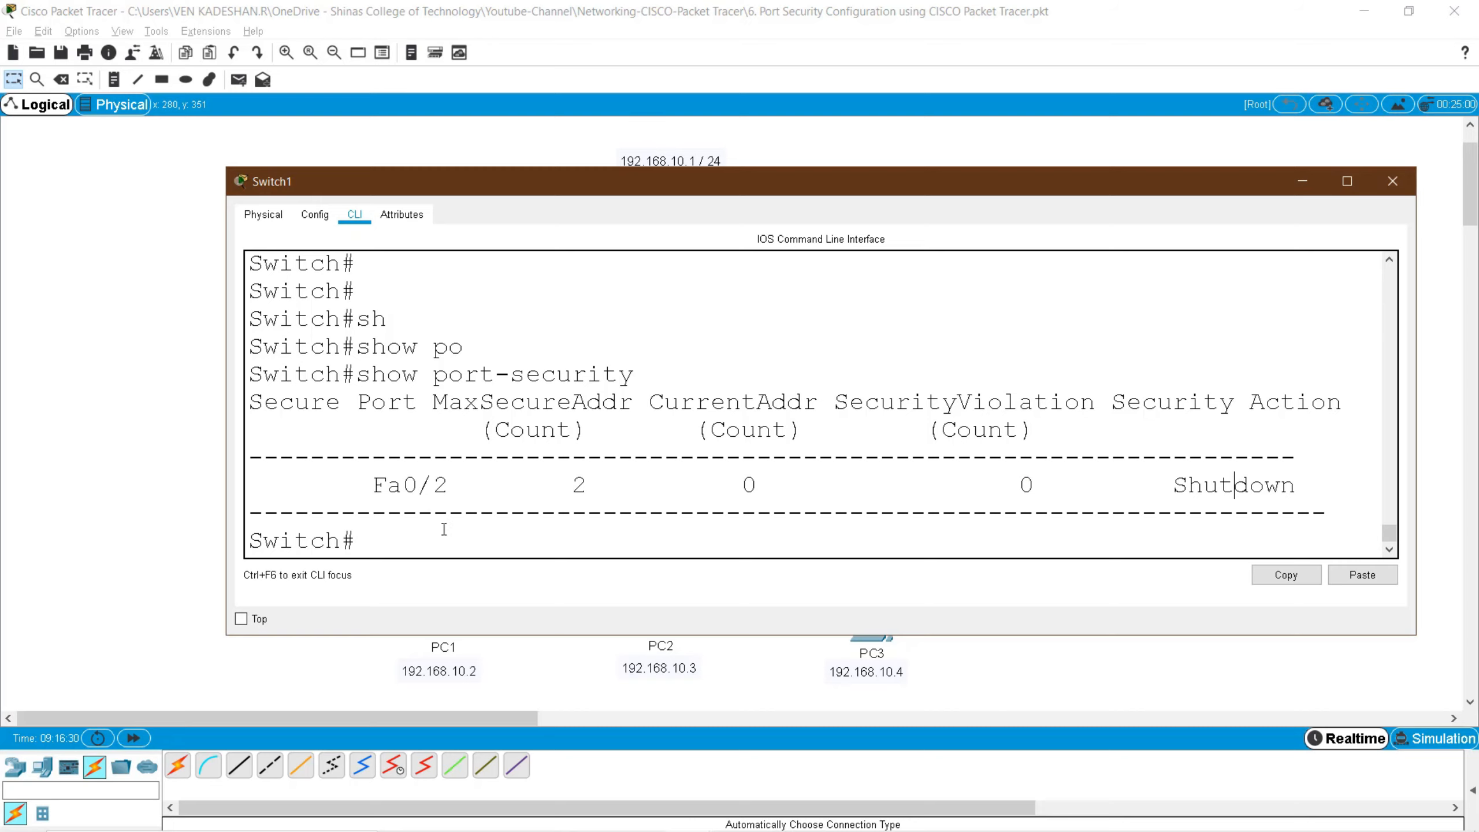
# - Open PC1's Command Prompt, widen its window and ping the gateway at 192.168.10.1
pyautogui.click(522, 651)
pyautogui.doubleClick(453, 620)
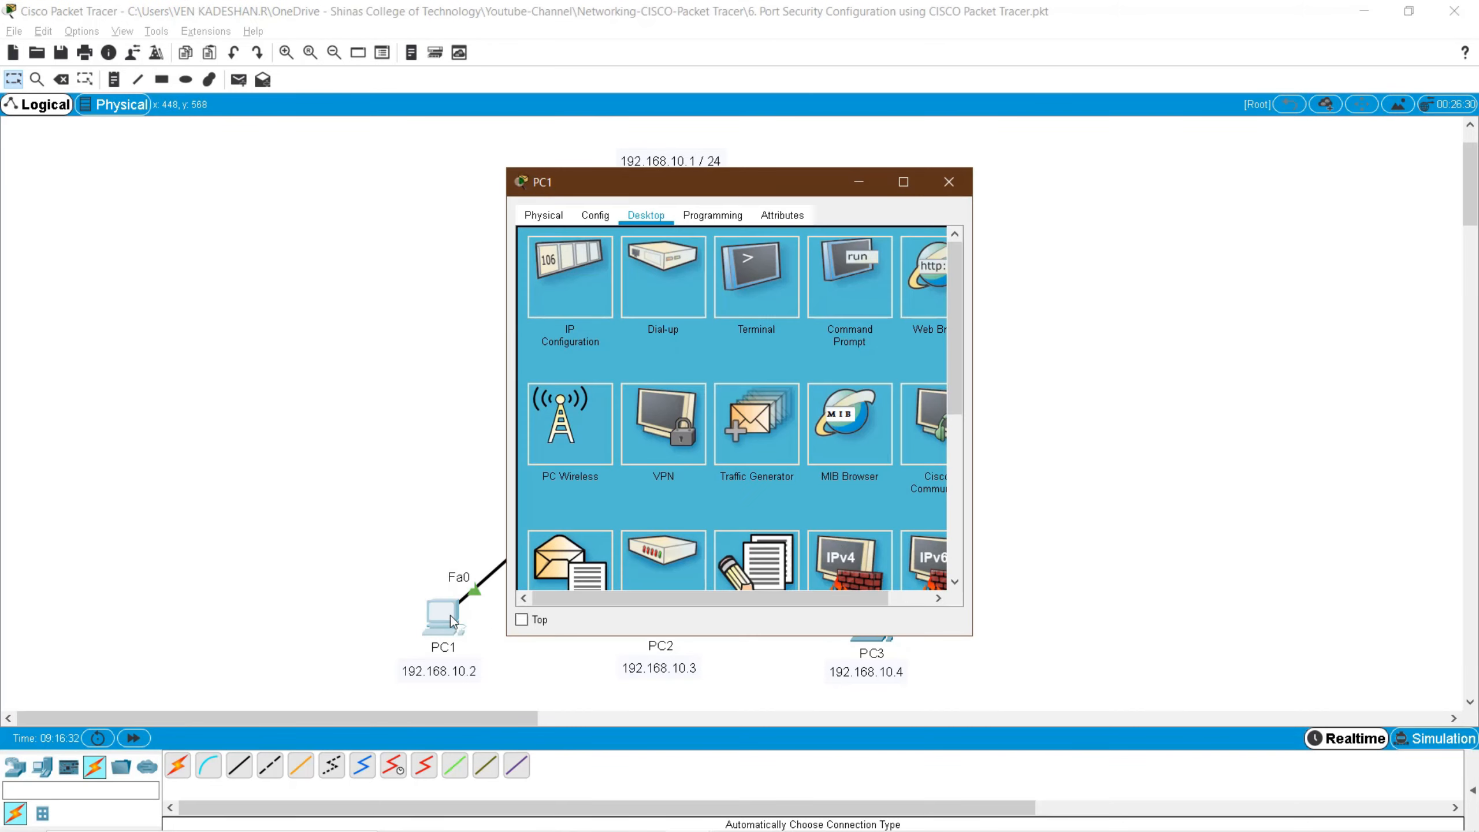
pyautogui.click(848, 287)
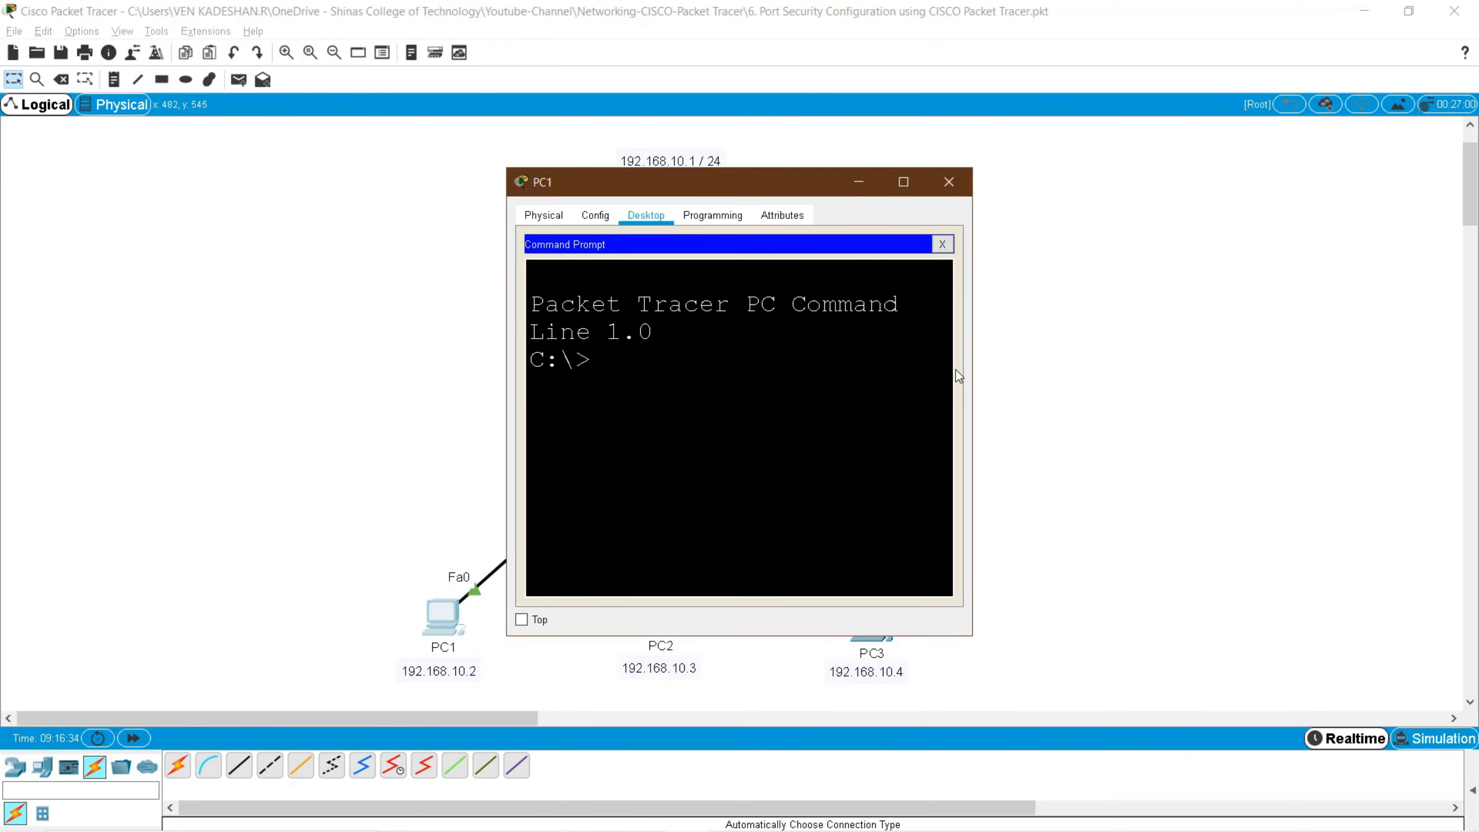
pyautogui.moveTo(971, 370); pyautogui.dragTo(1256, 350)
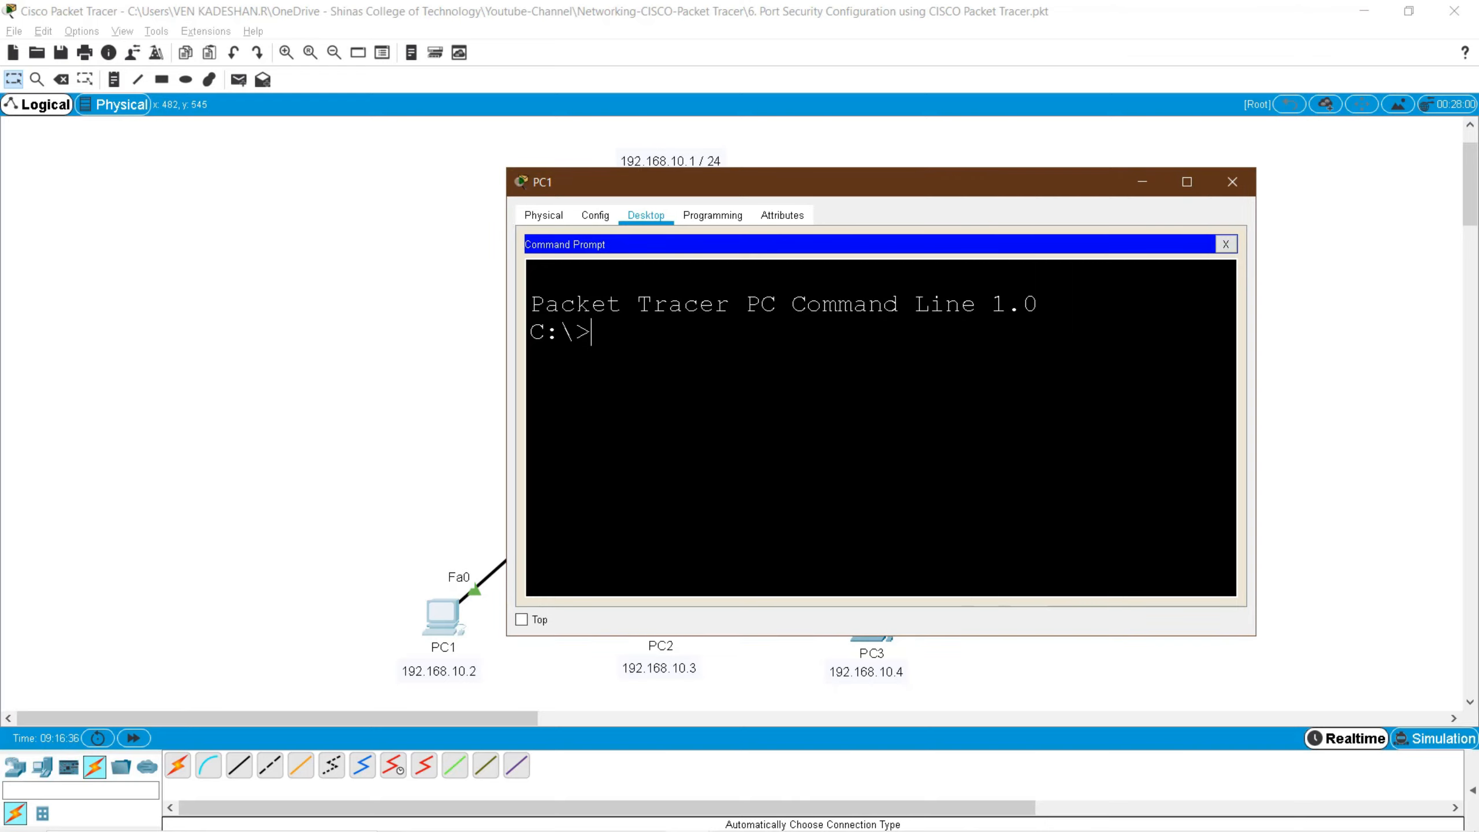
pyautogui.write('ping 192.168.10.1')
pyautogui.press('Return')
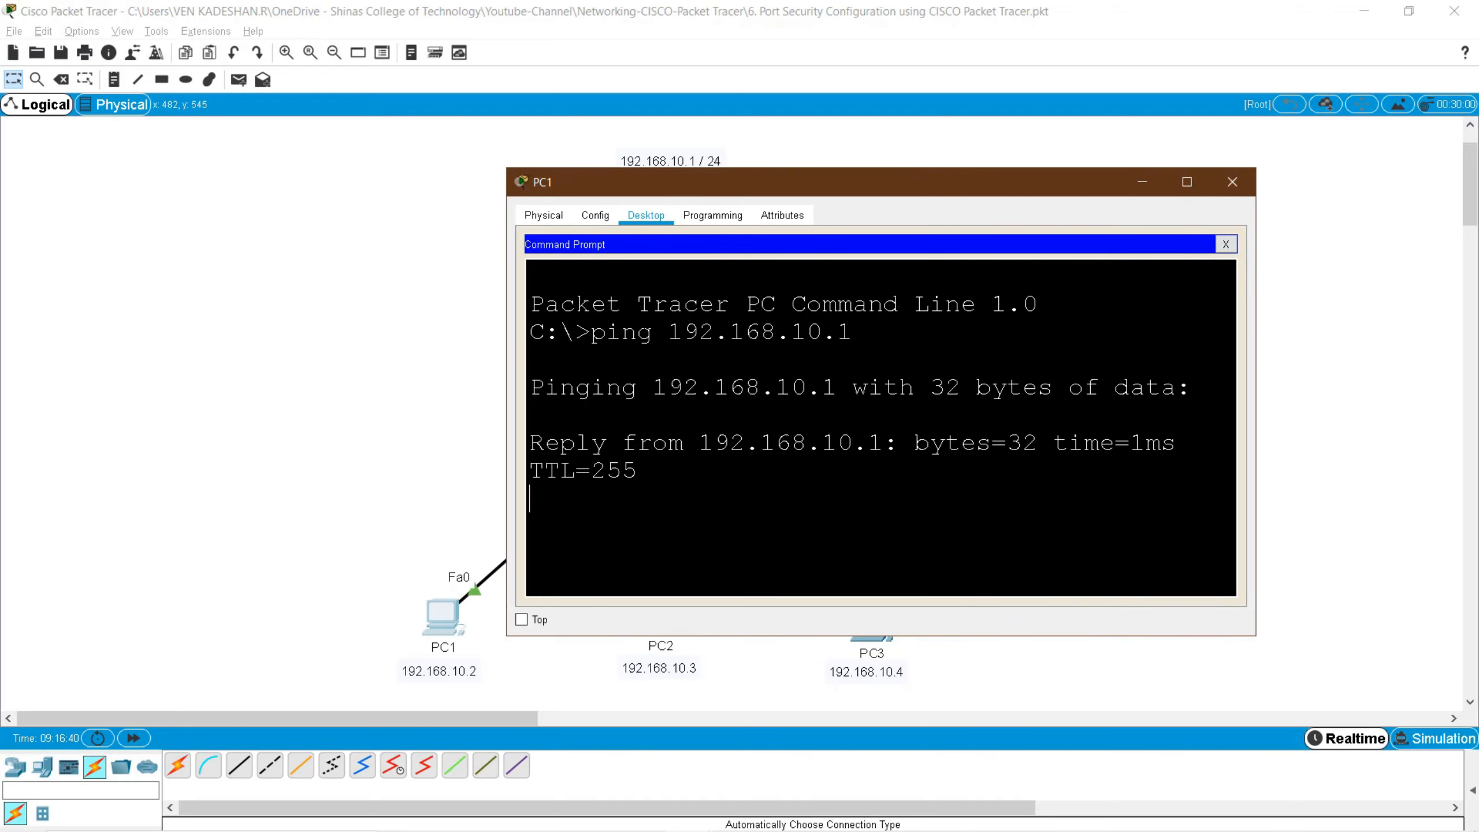
# - Enlarge and reposition the PC1 window to check the ping replies, and put the window away
pyautogui.moveTo(1256, 444); pyautogui.dragTo(1378, 443)
pyautogui.moveTo(747, 182); pyautogui.dragTo(470, 172)
pyautogui.moveTo(607, 324); pyautogui.dragTo(913, 352)
pyautogui.click(1077, 173)
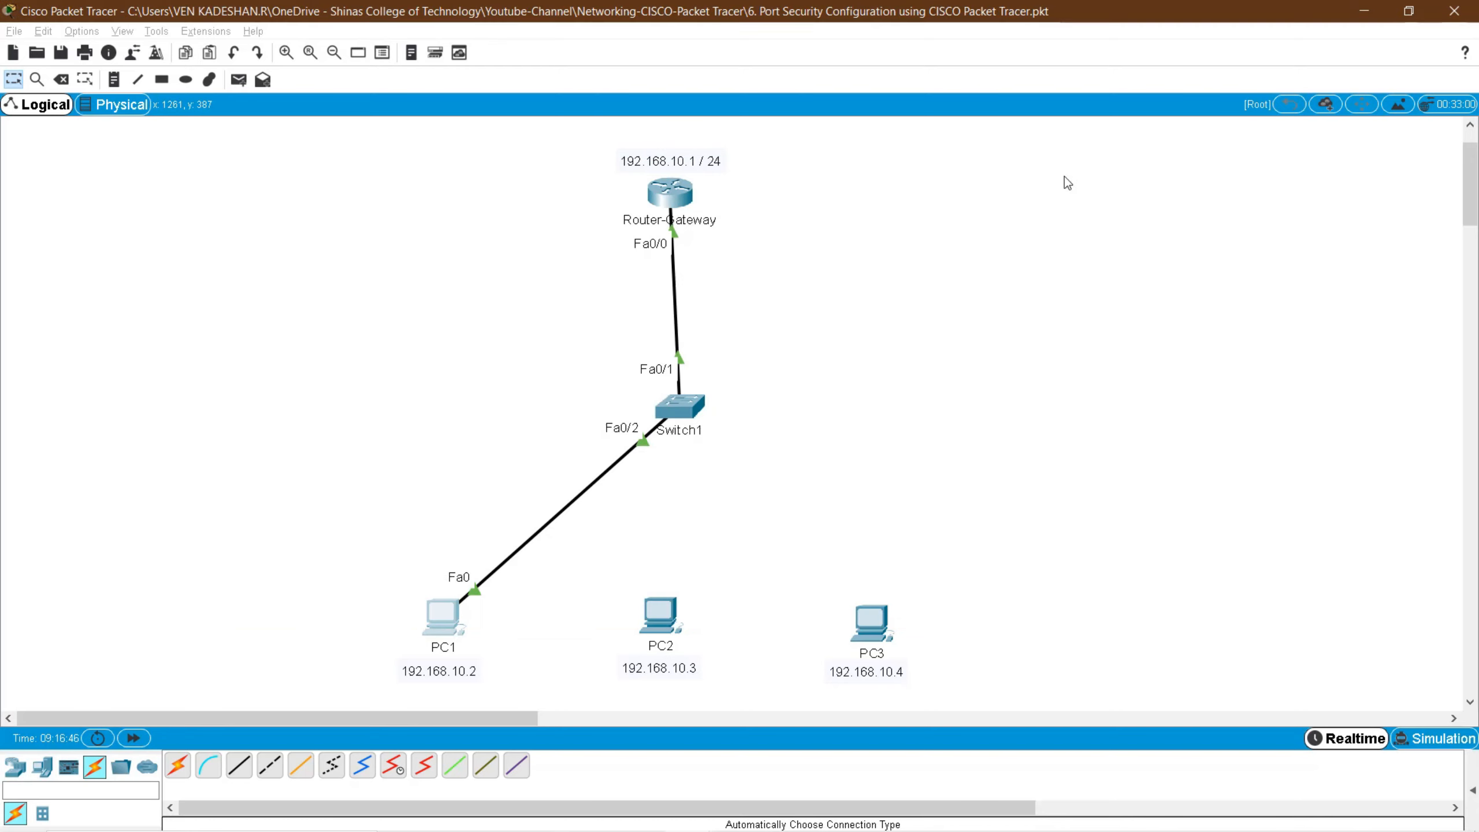
# - Rerun show port-security on Switch1 and compare Fa0/2's current address count with the earlier output, relating it to PC1
pyautogui.click(692, 408)
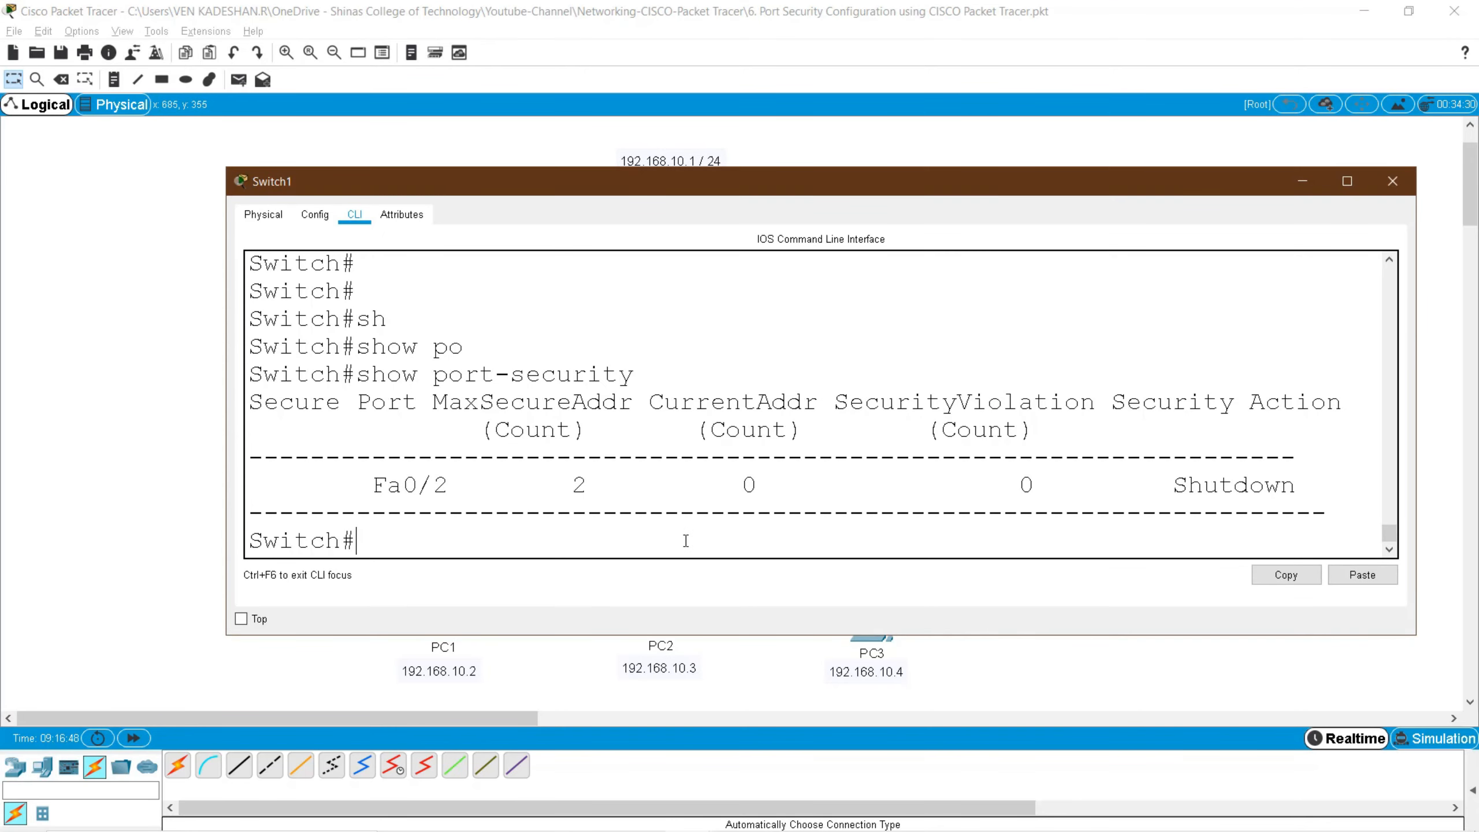
pyautogui.press('Up')
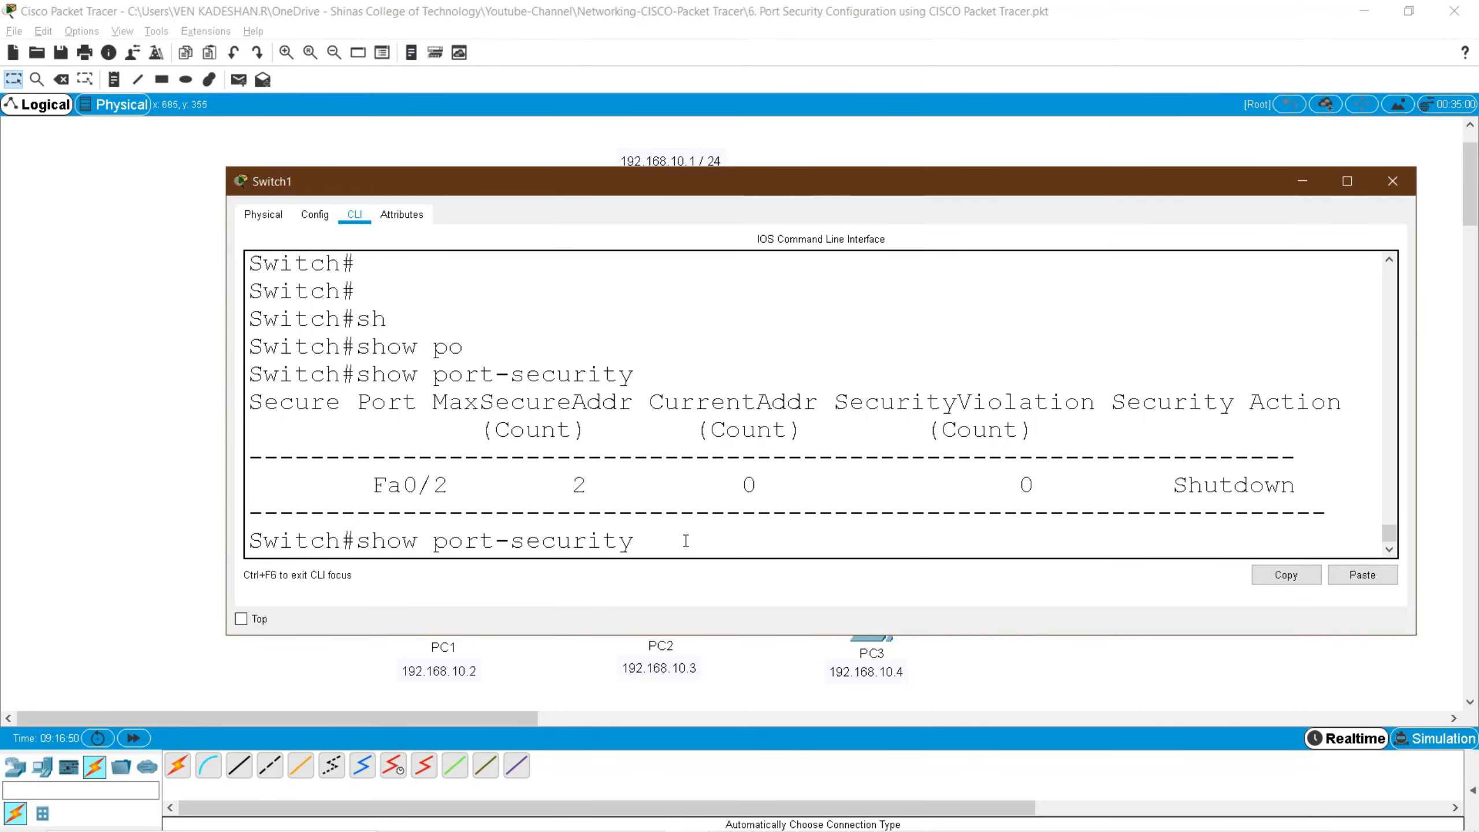
pyautogui.press('Return')
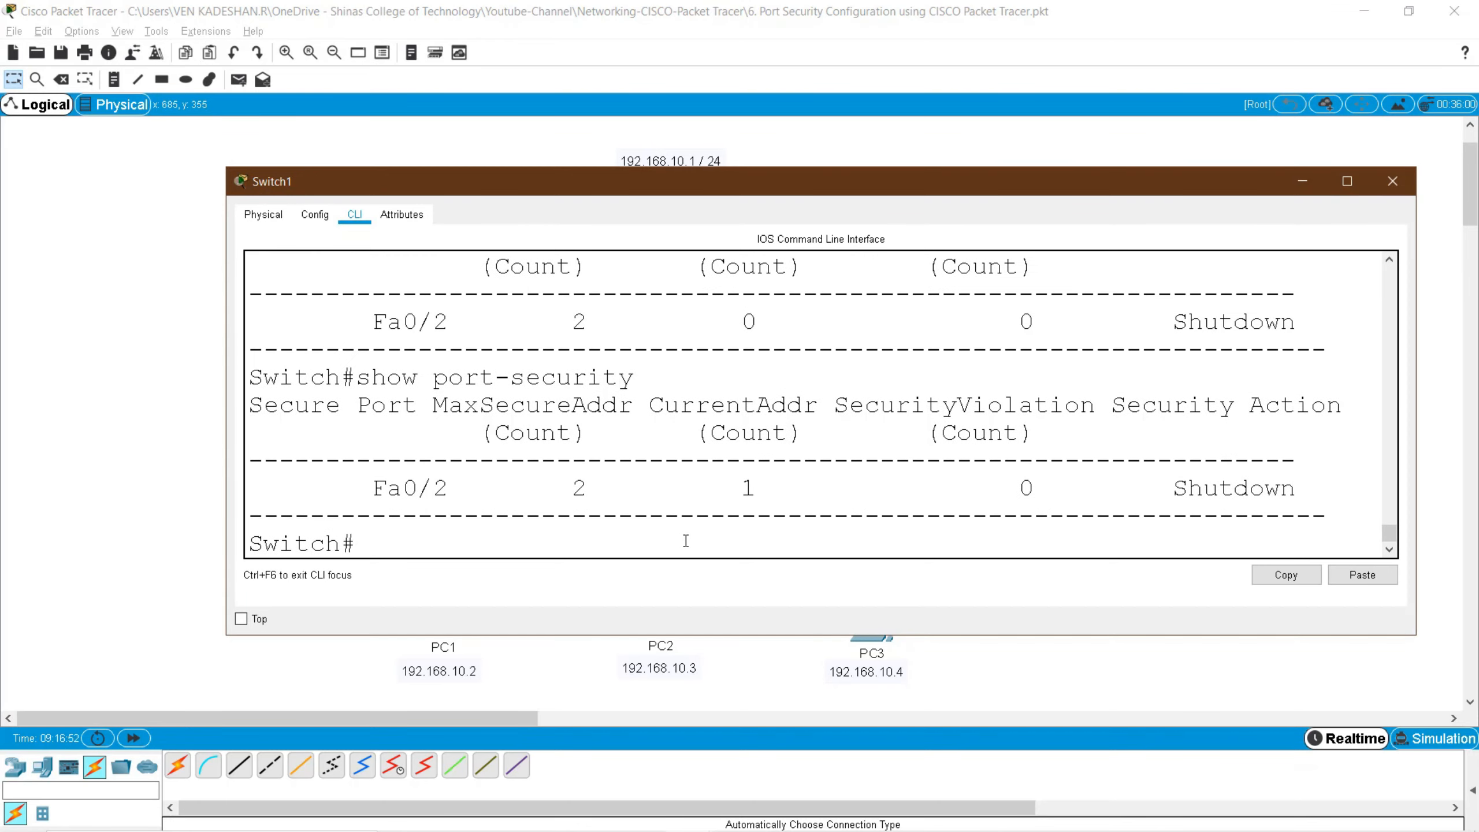
pyautogui.moveTo(745, 320); pyautogui.dragTo(761, 320)
pyautogui.moveTo(744, 488); pyautogui.dragTo(761, 488)
pyautogui.click(631, 531)
pyautogui.click(363, 654)
pyautogui.moveTo(390, 557); pyautogui.dragTo(528, 662)
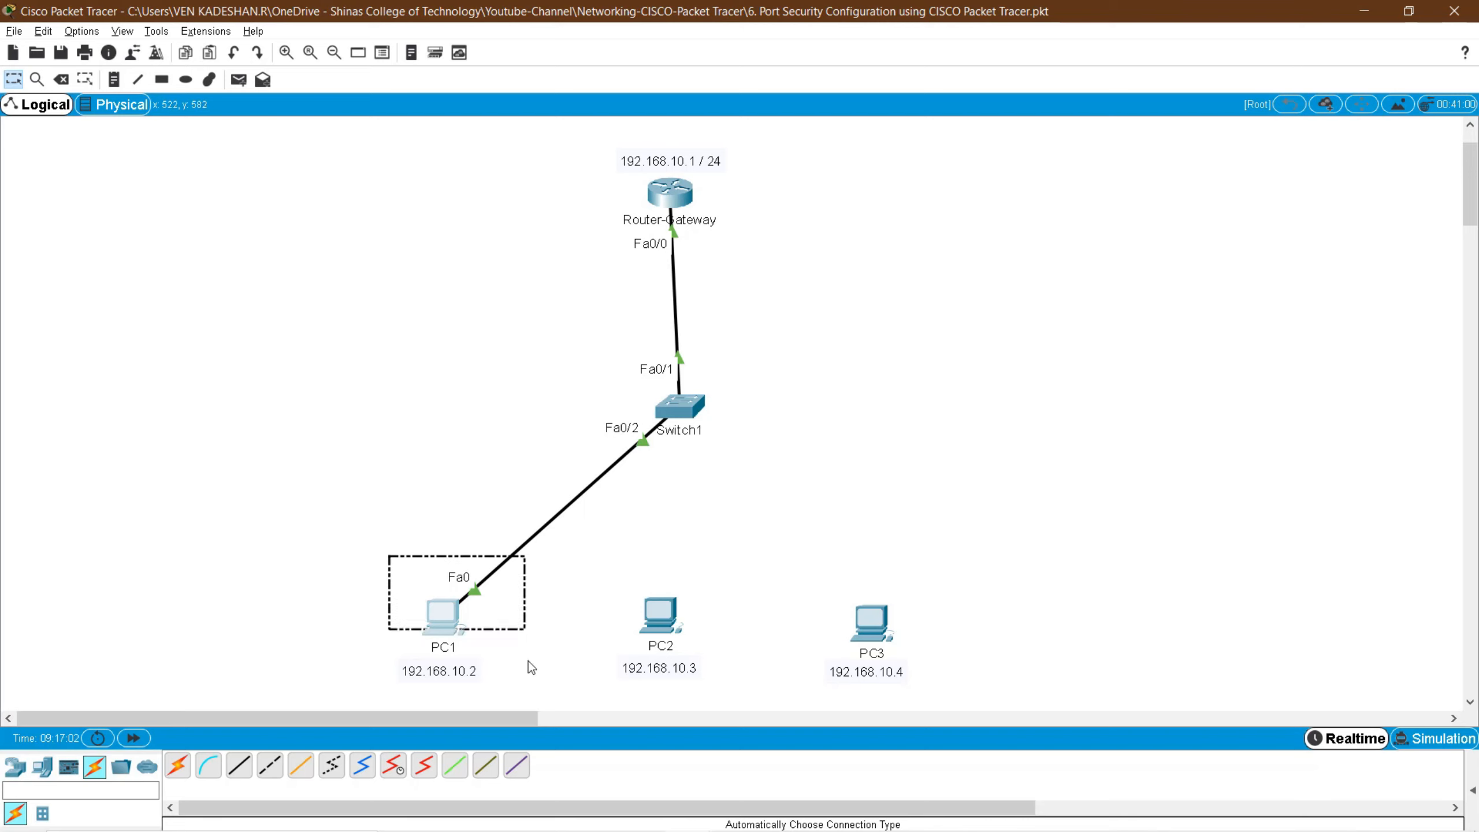
# - Reopen Switch1's command line and display its learned addresses with show mac-address-table
pyautogui.click(684, 421)
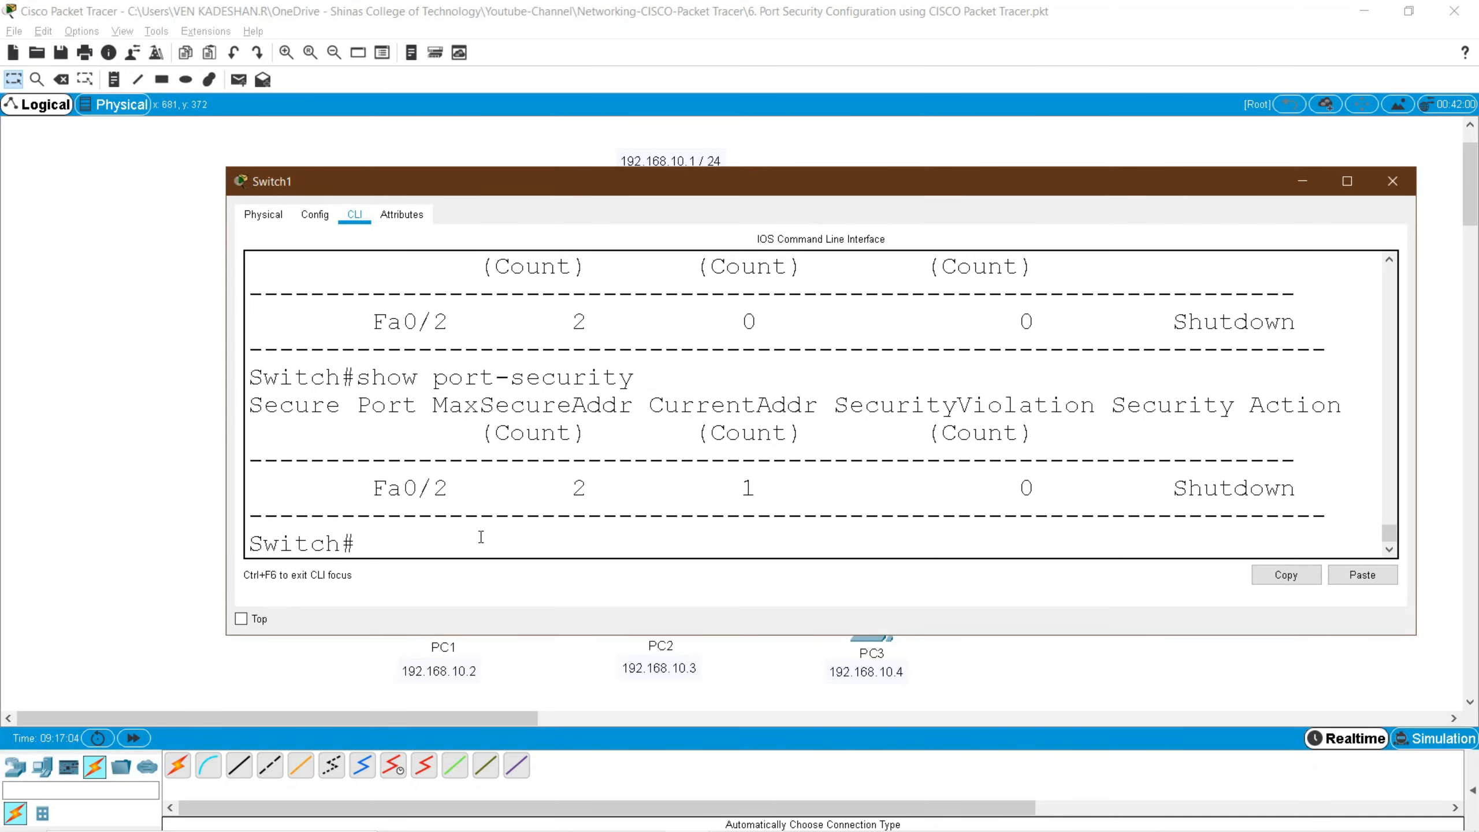
pyautogui.write('sho')
pyautogui.press('Tab')
pyautogui.write('mac')
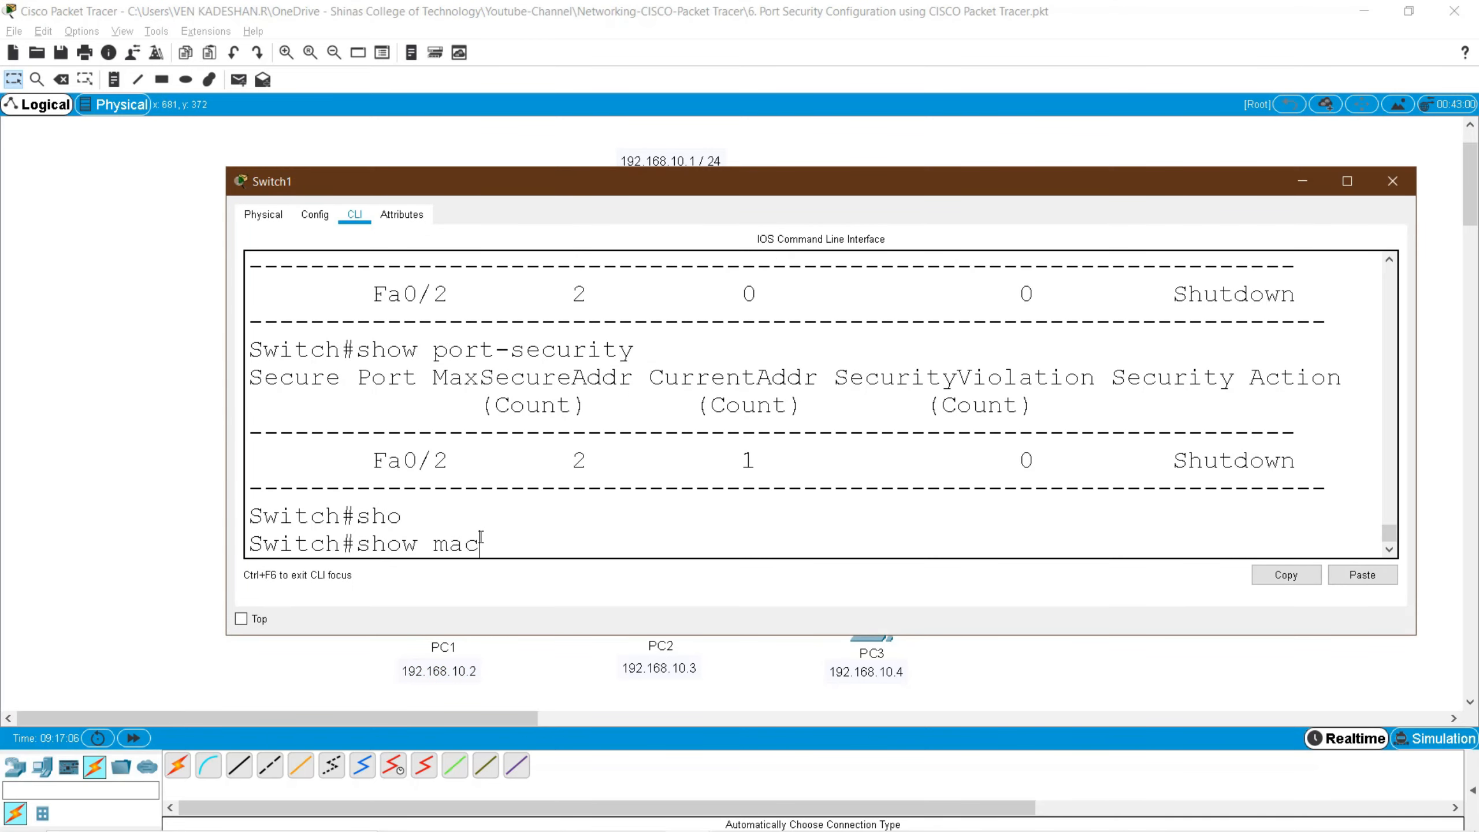
pyautogui.write('-')
pyautogui.press('Tab')
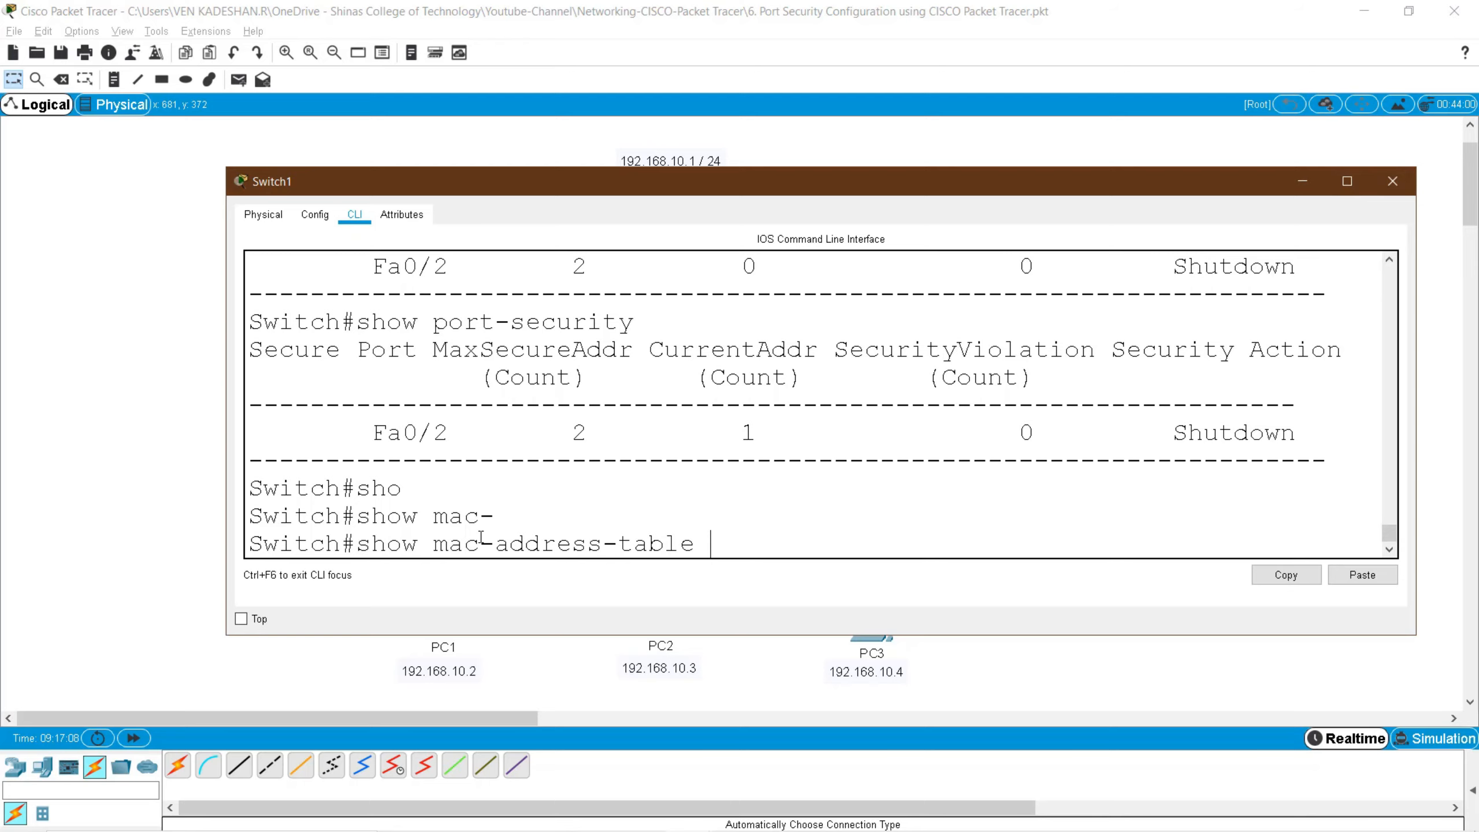
pyautogui.press('Return')
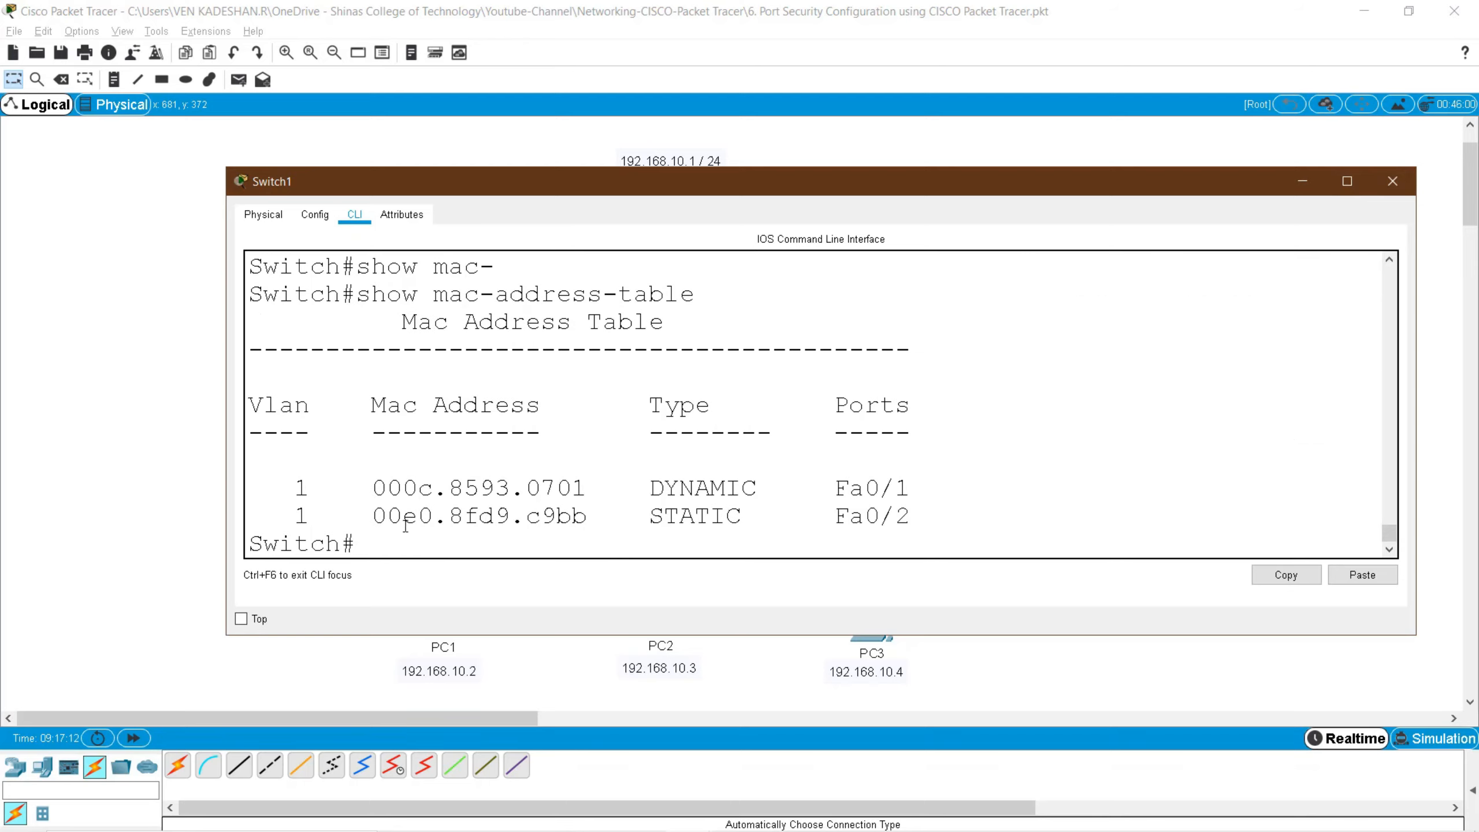
# - Examine Fa0/2's MAC address in the table and compare its entry type with that of Fa0/1
pyautogui.moveTo(373, 515); pyautogui.dragTo(590, 518)
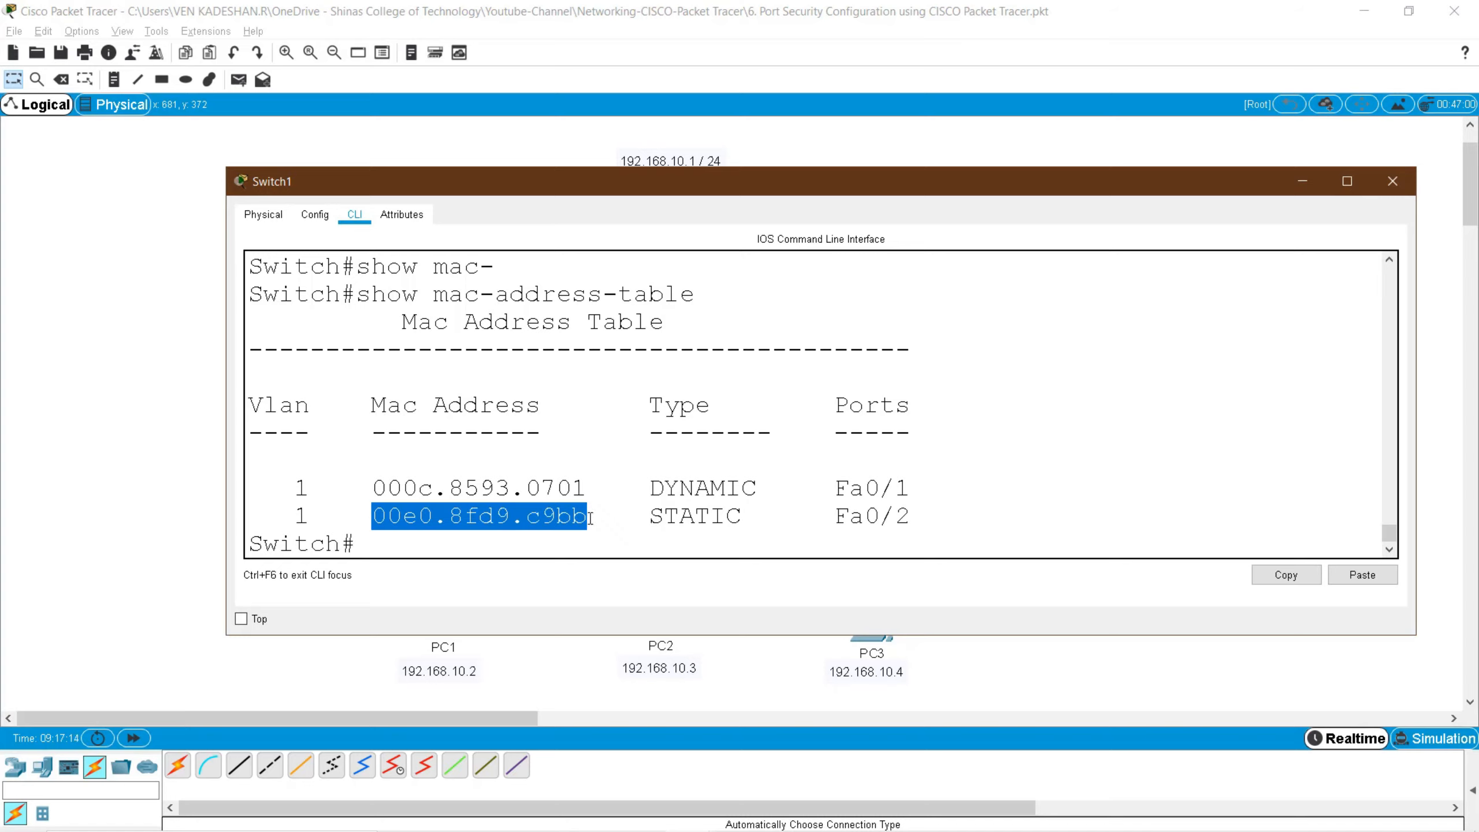
pyautogui.doubleClick(692, 517)
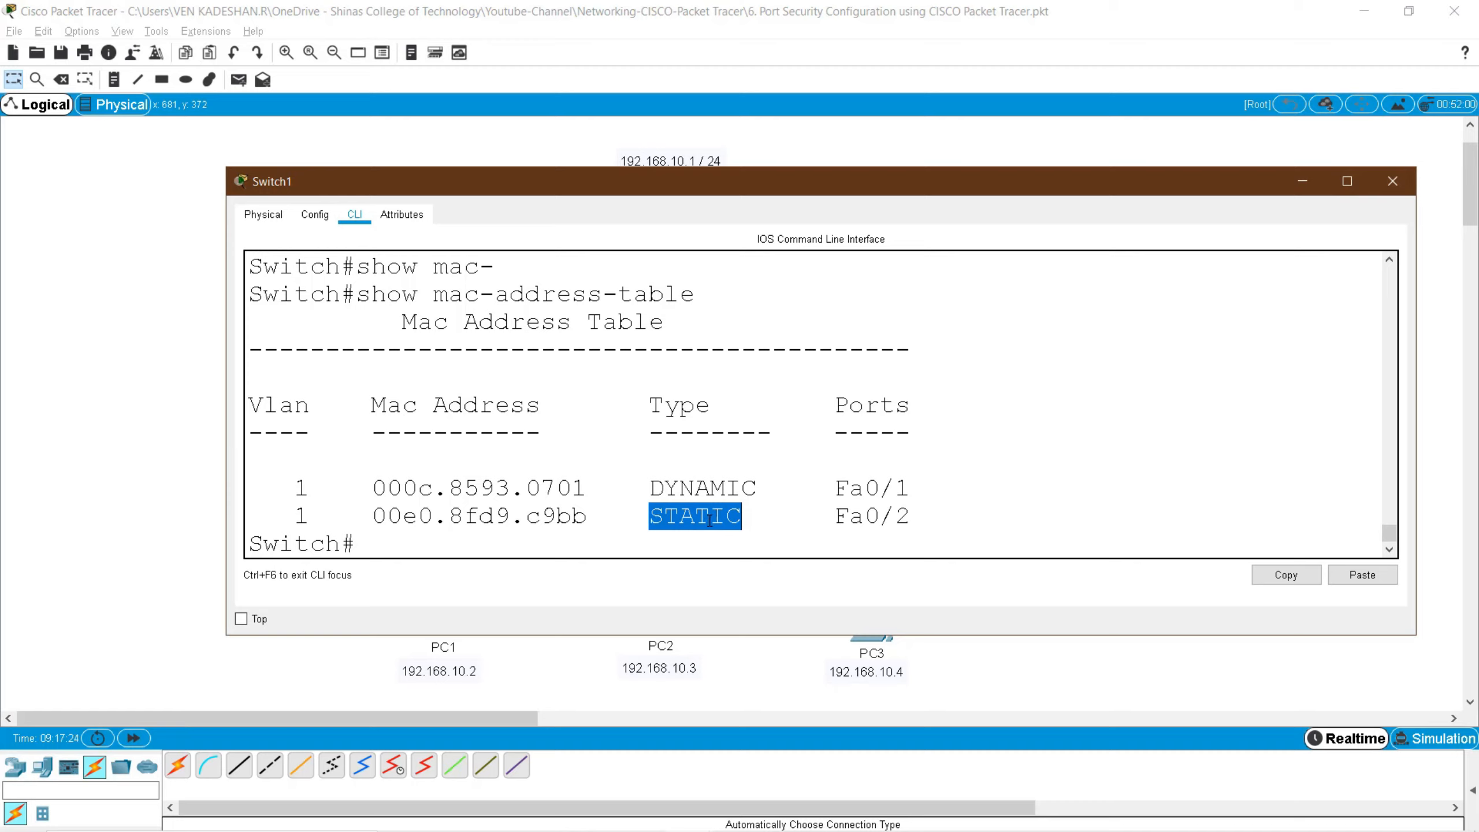
pyautogui.doubleClick(710, 489)
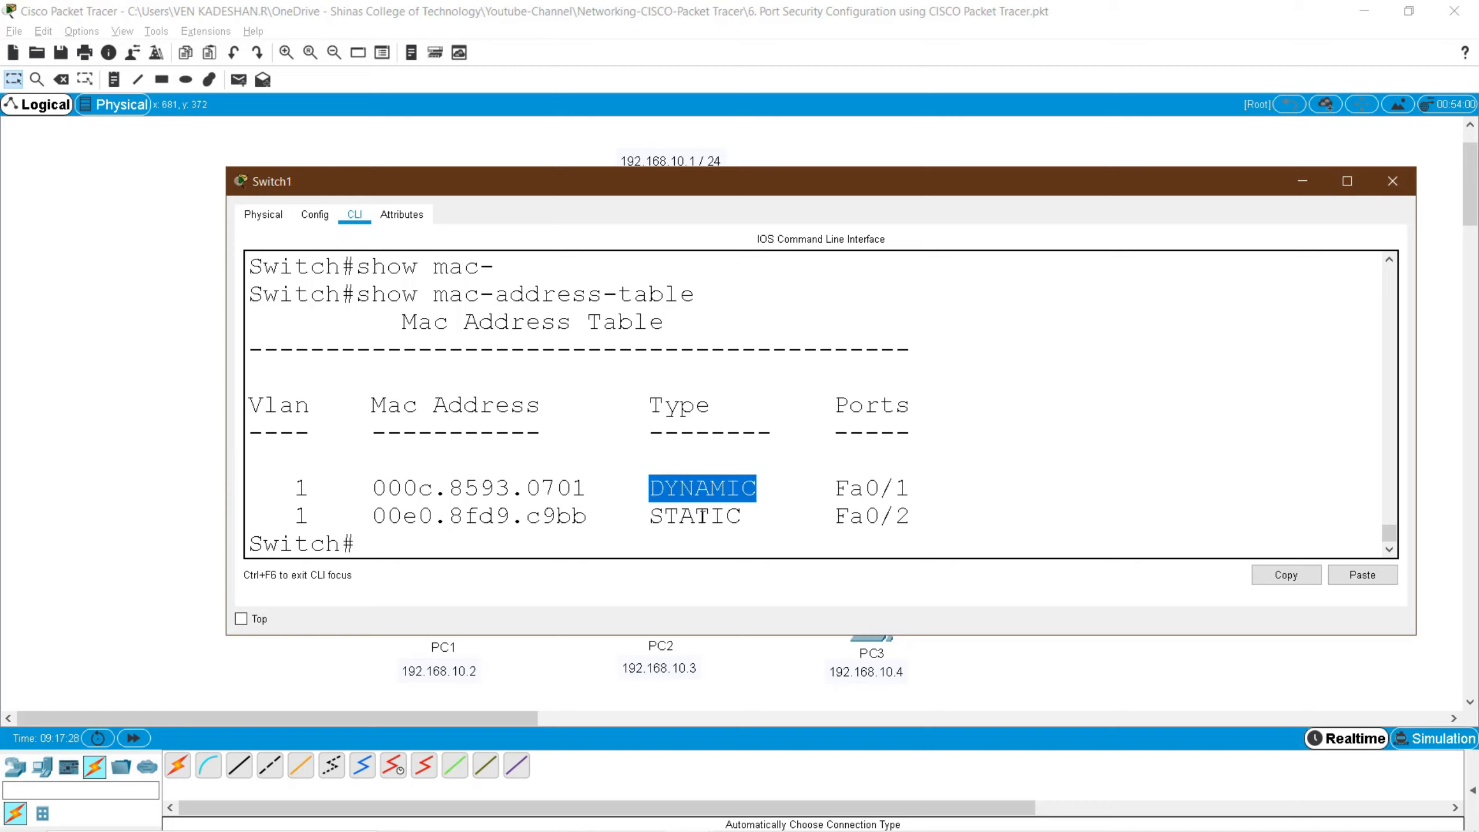
pyautogui.doubleClick(703, 515)
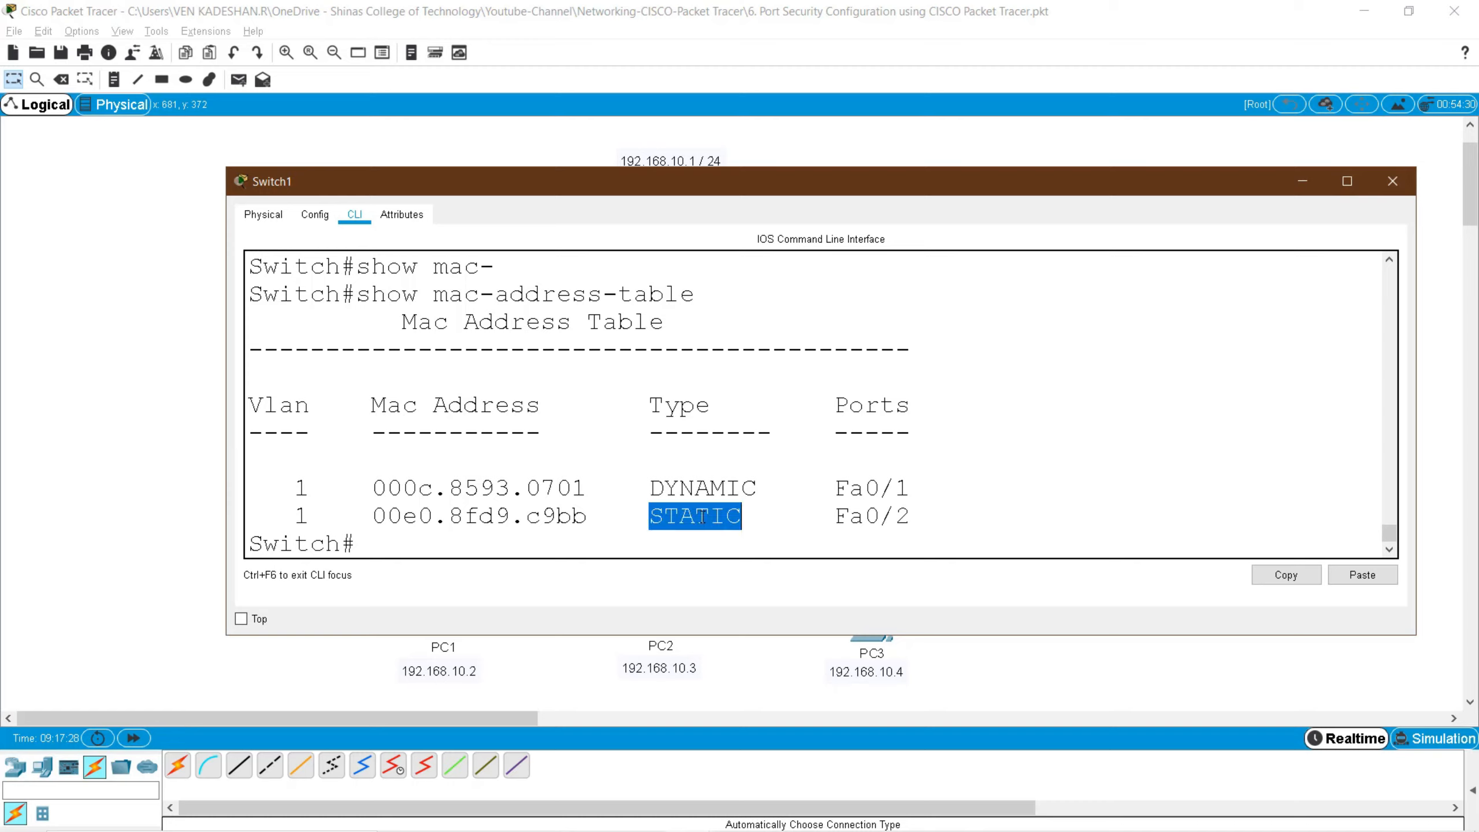
pyautogui.doubleClick(841, 516)
pyautogui.click(546, 544)
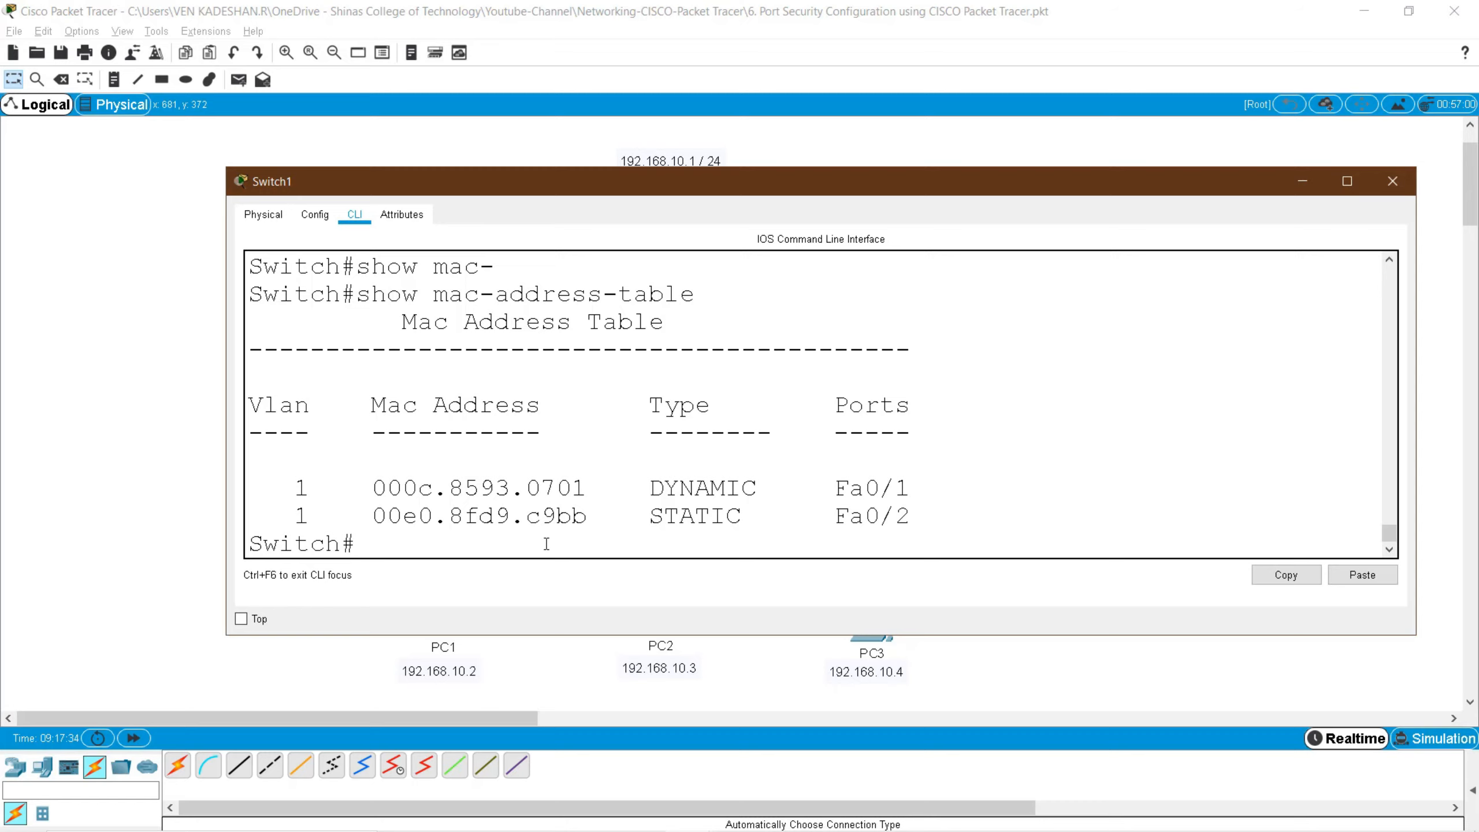
# - Display Switch1's running configuration with show running-config, as far as the FastEthernet0/2 section
pyautogui.write('sho')
pyautogui.press('Tab')
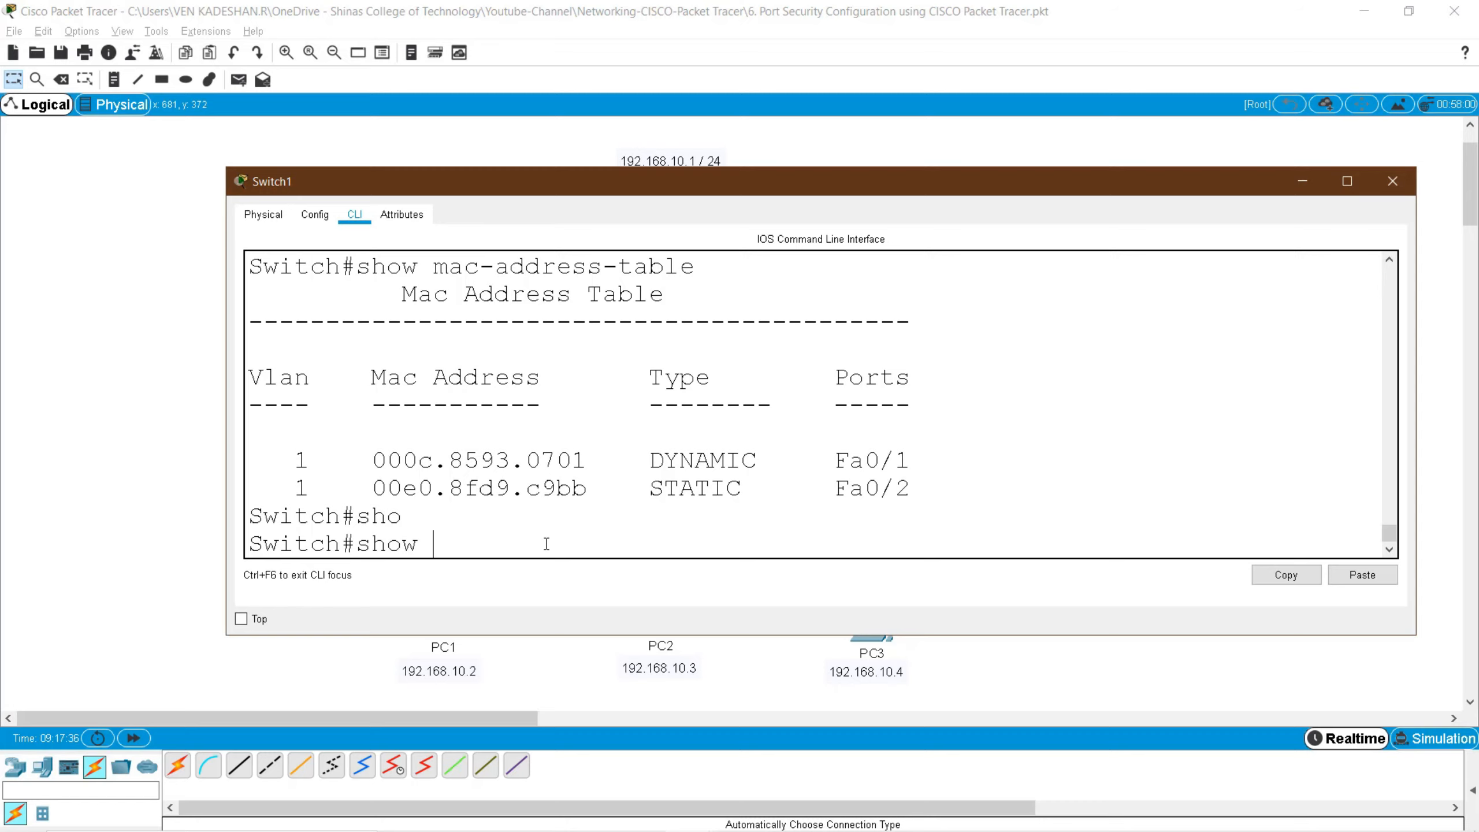
pyautogui.write('run')
pyautogui.press('Tab')
pyautogui.press('Return')
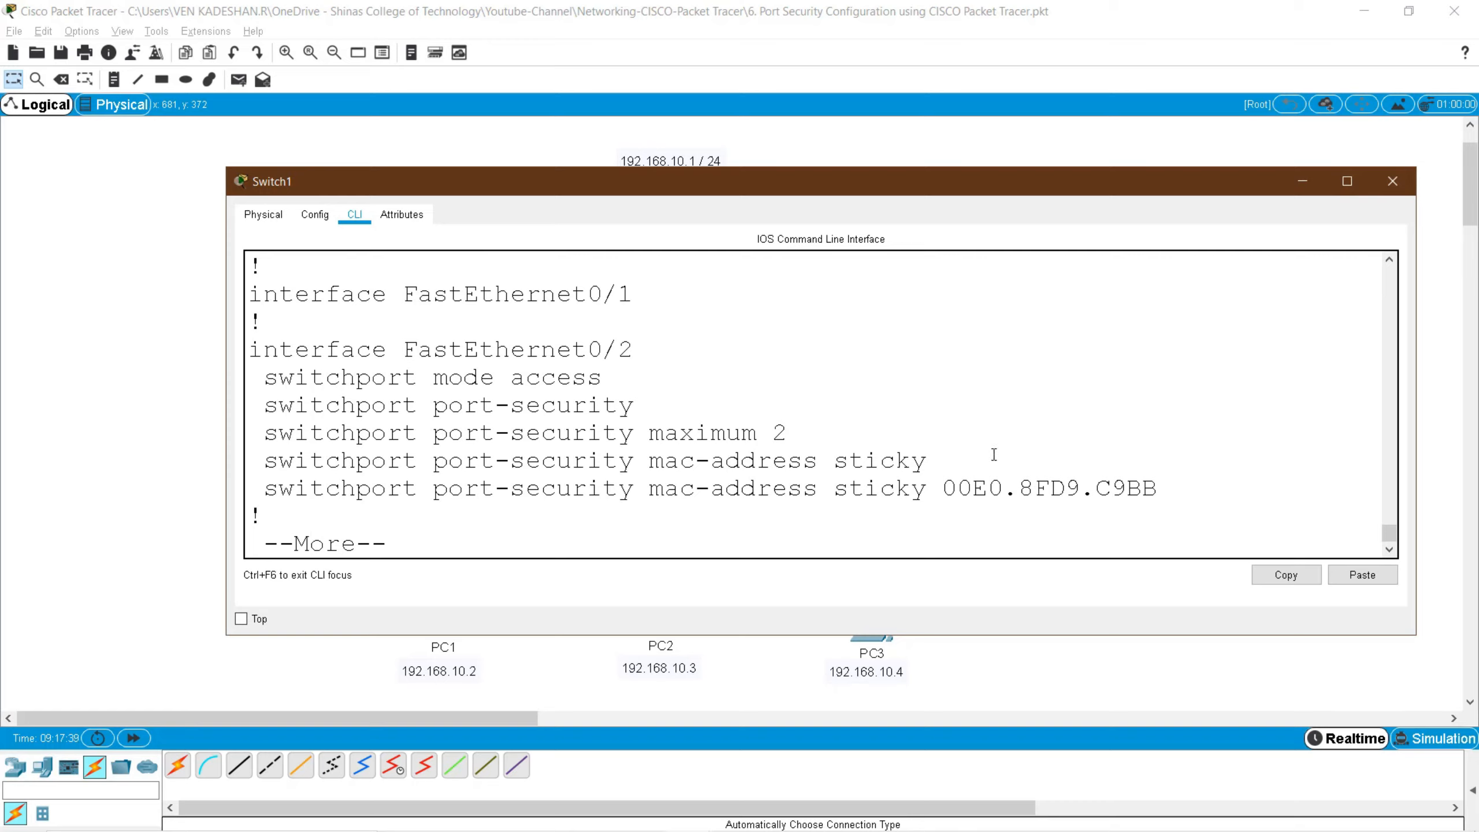
# - Examine the sticky port-security lines and the learned MAC address under FastEthernet0/2, and put the Switch1 window away
pyautogui.moveTo(929, 463); pyautogui.dragTo(833, 462)
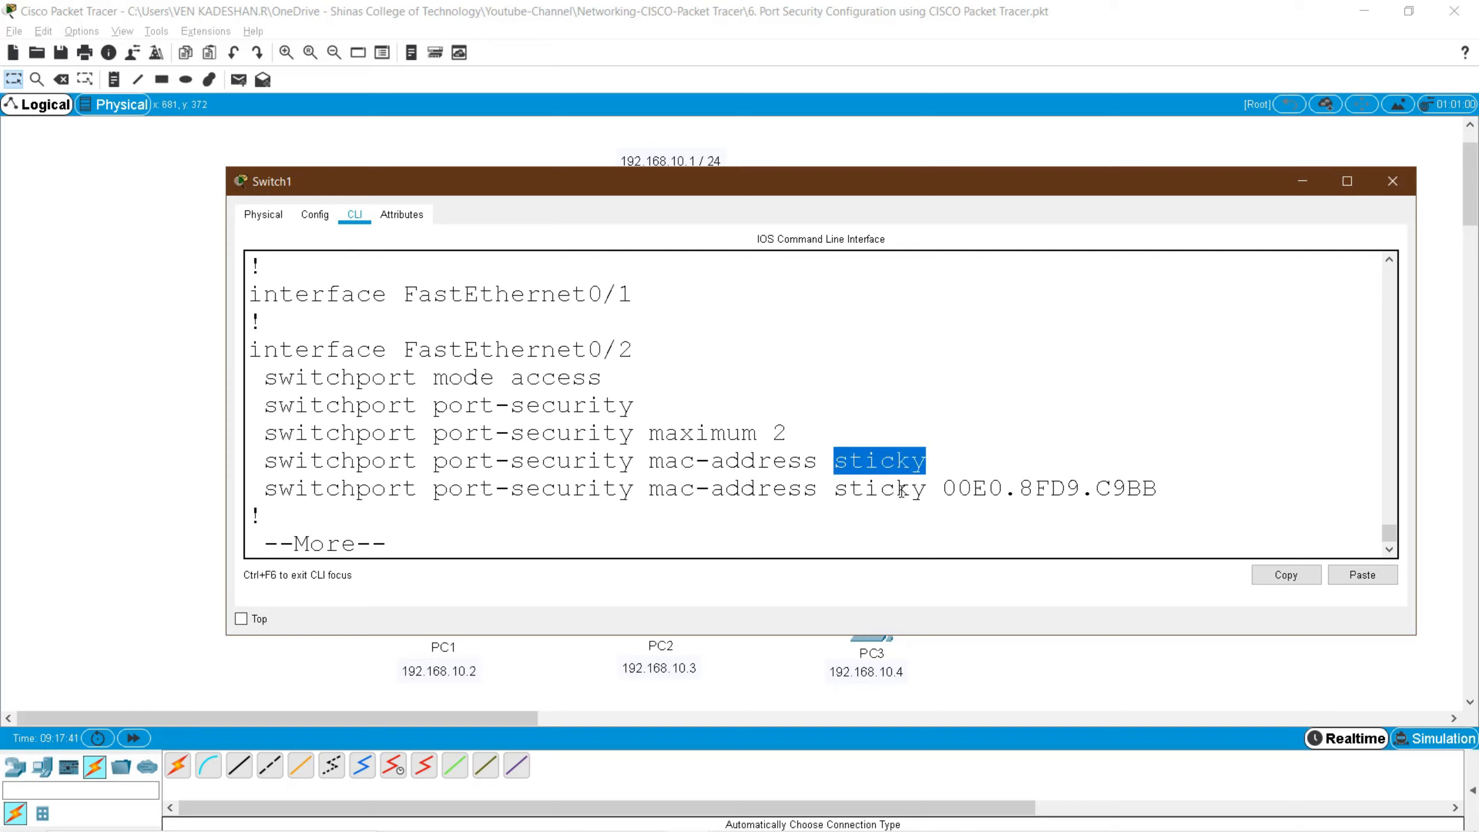
pyautogui.moveTo(946, 488); pyautogui.dragTo(1159, 488)
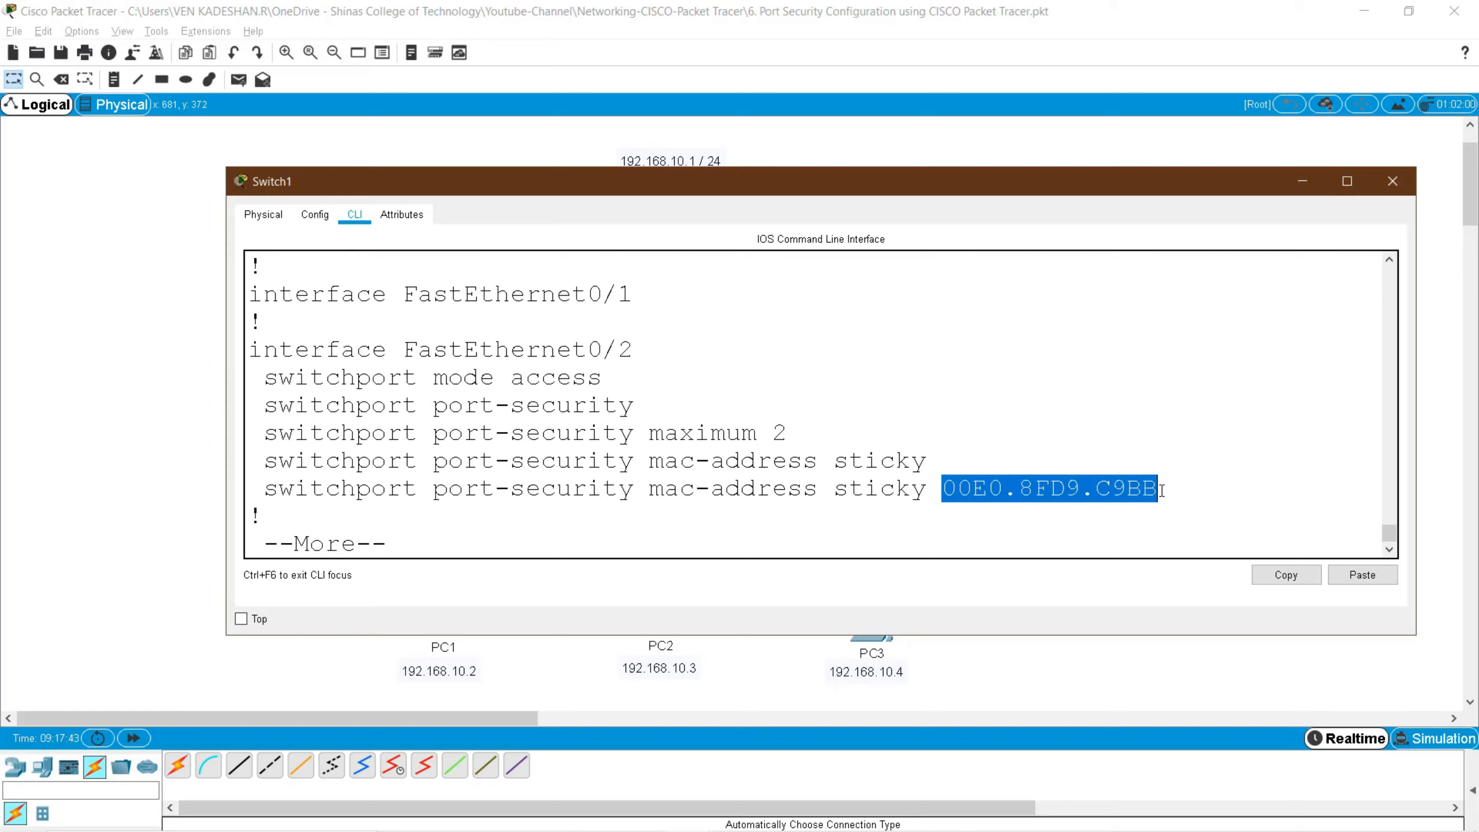
pyautogui.click(901, 489)
pyautogui.moveTo(589, 349); pyautogui.dragTo(633, 349)
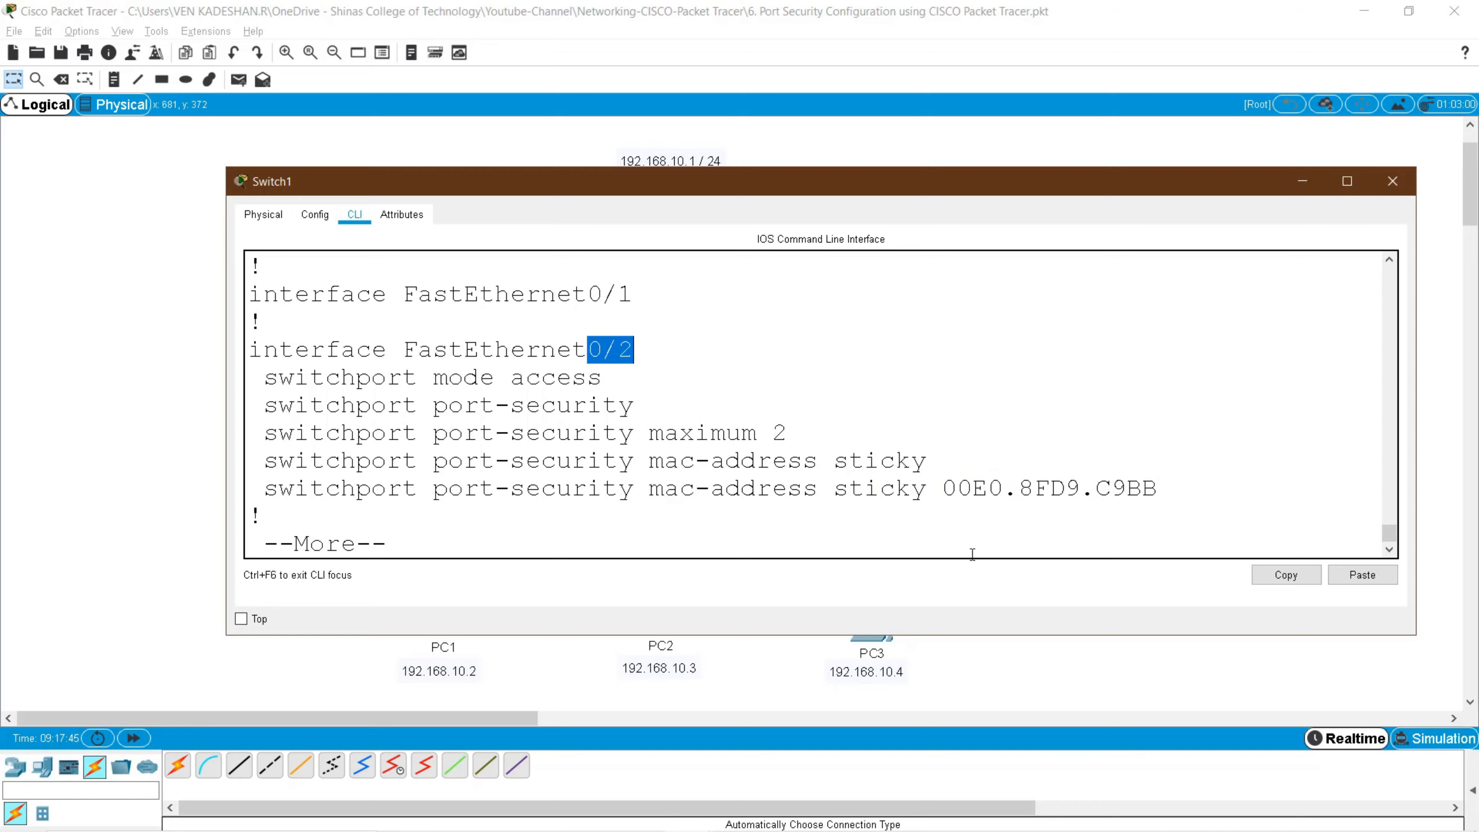
pyautogui.moveTo(943, 488); pyautogui.dragTo(1156, 488)
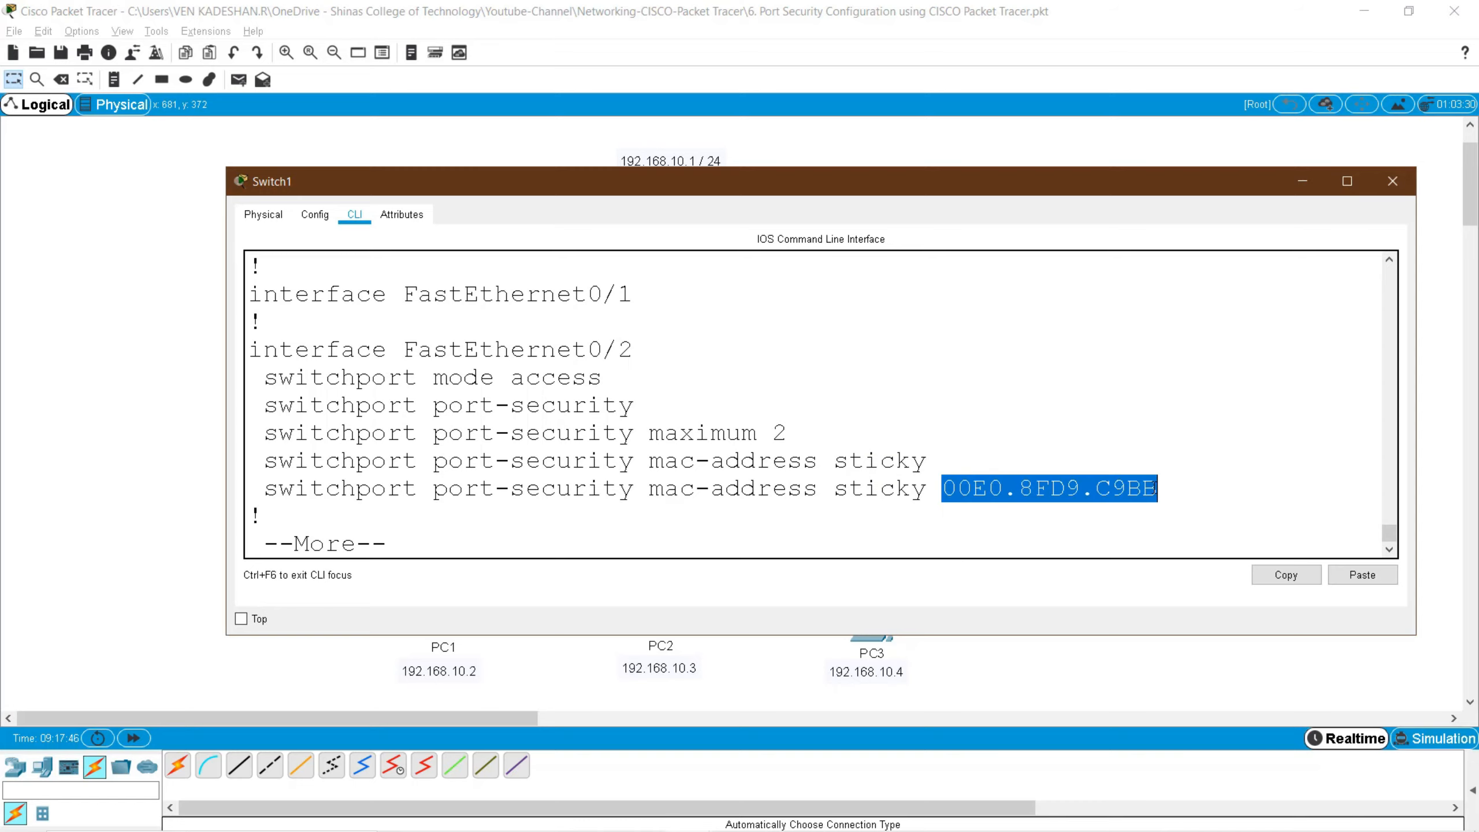
pyautogui.click(1303, 184)
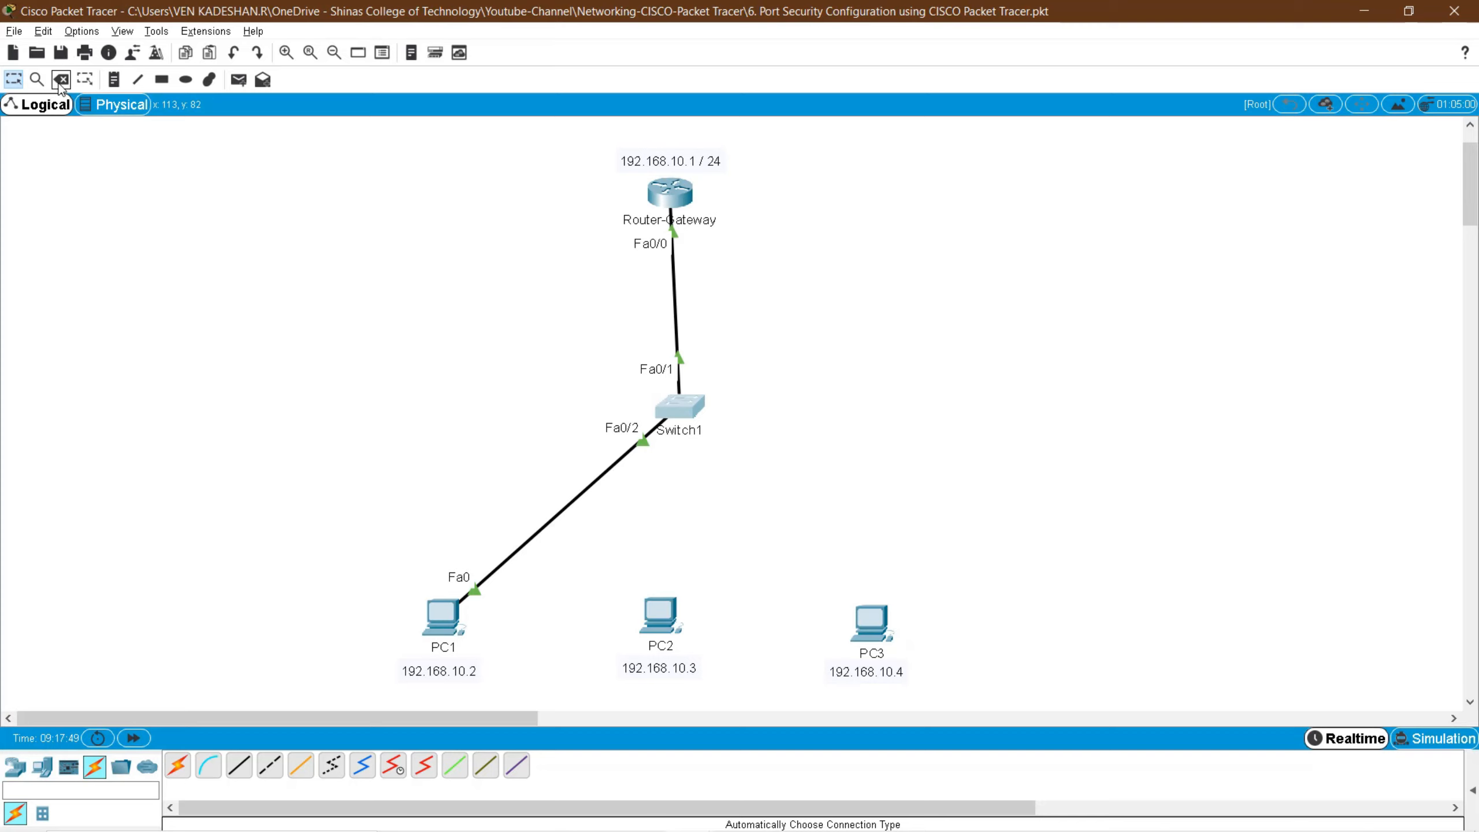
# - Delete the cable between PC1 and Switch1
pyautogui.click(61, 79)
pyautogui.click(733, 448)
pyautogui.click(588, 492)
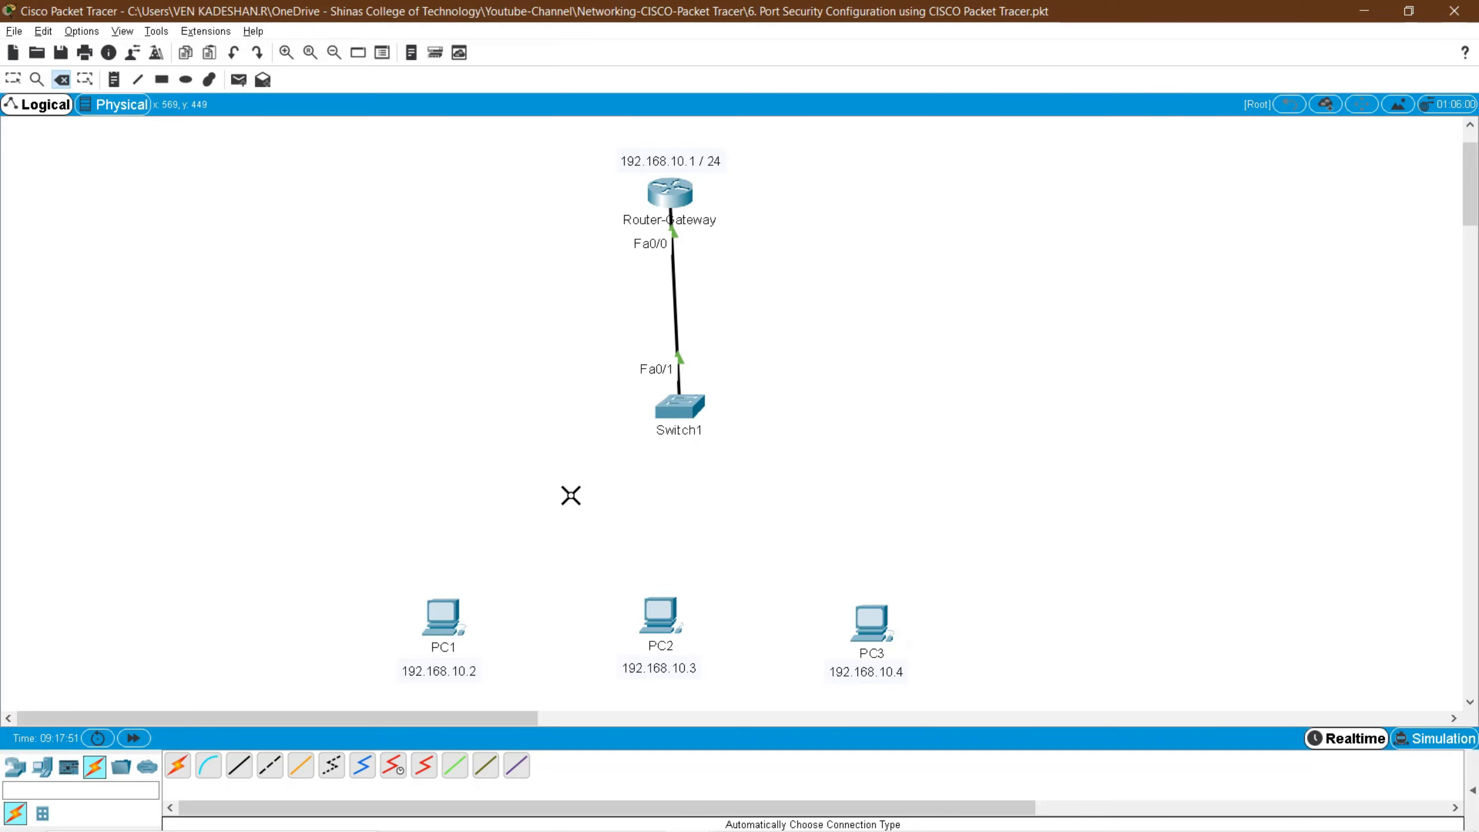
# - Connect PC2 to Switch1 with an automatically chosen cable and fast-forward time so the link comes up
pyautogui.click(178, 765)
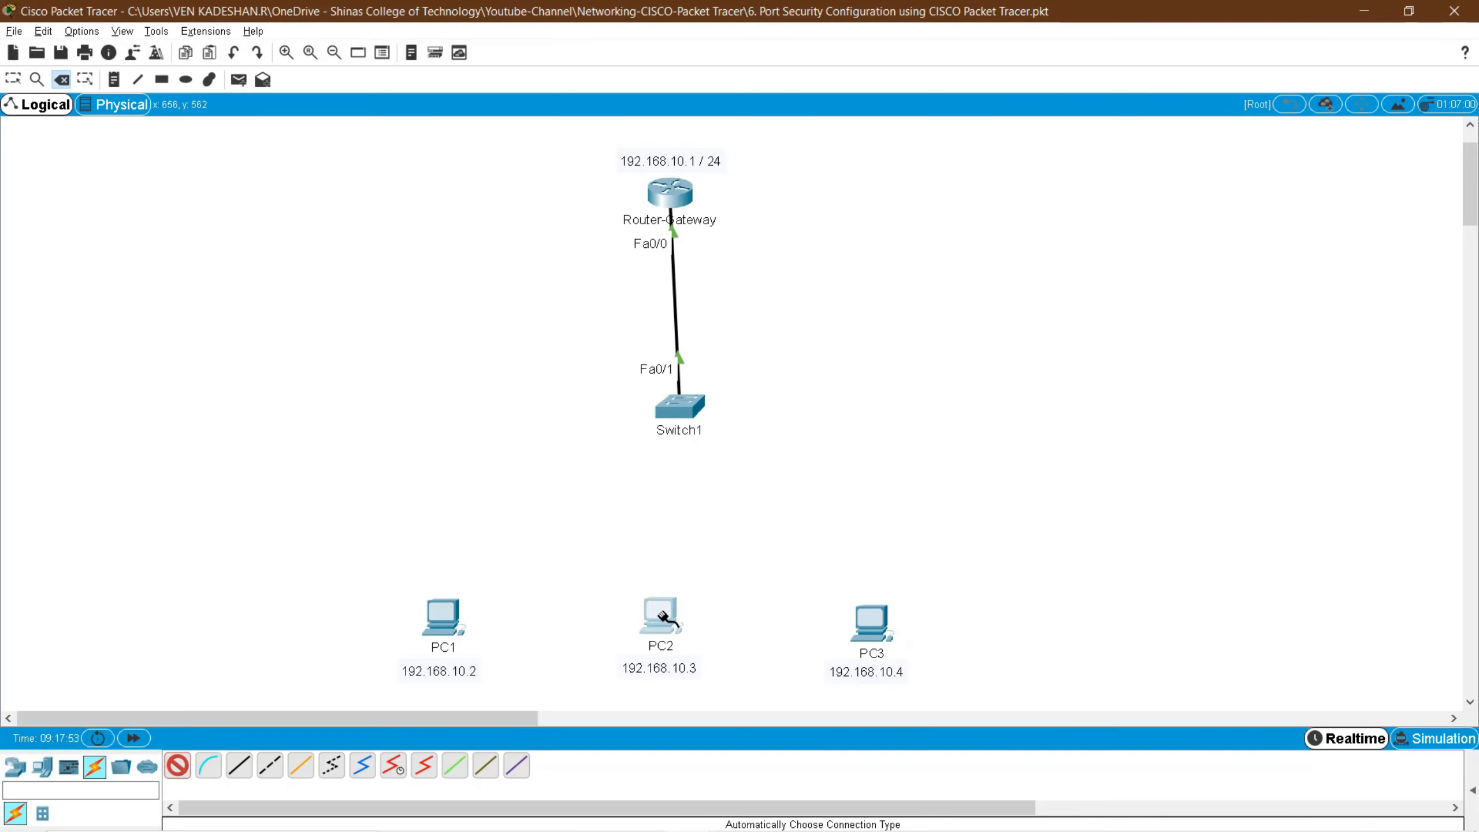
pyautogui.click(660, 613)
pyautogui.click(675, 411)
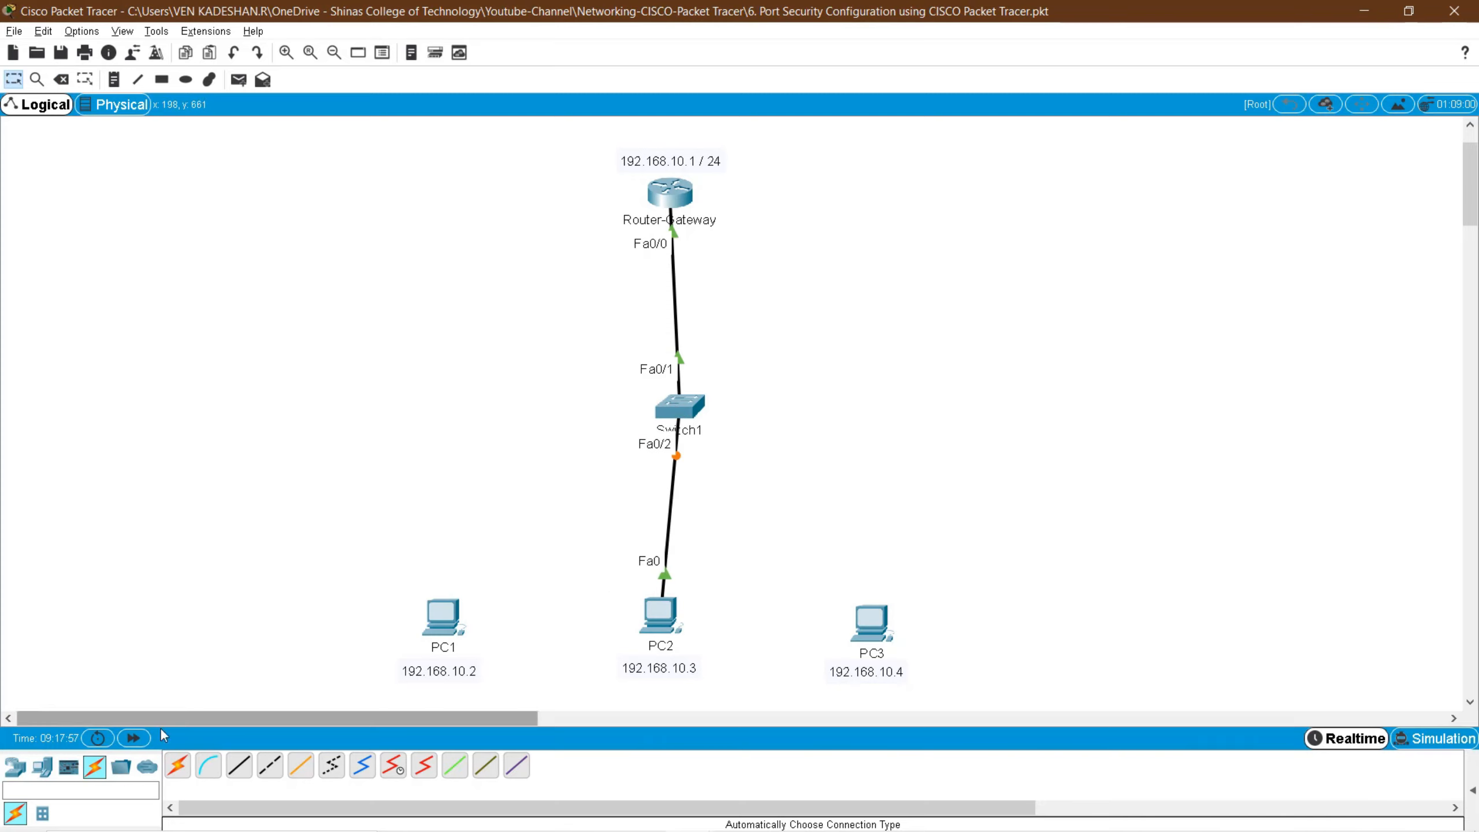
pyautogui.click(134, 737)
# - Ping the gateway 192.168.10.1 from PC2's Command Prompt, widen the window to read the replies, and close it
pyautogui.click(666, 611)
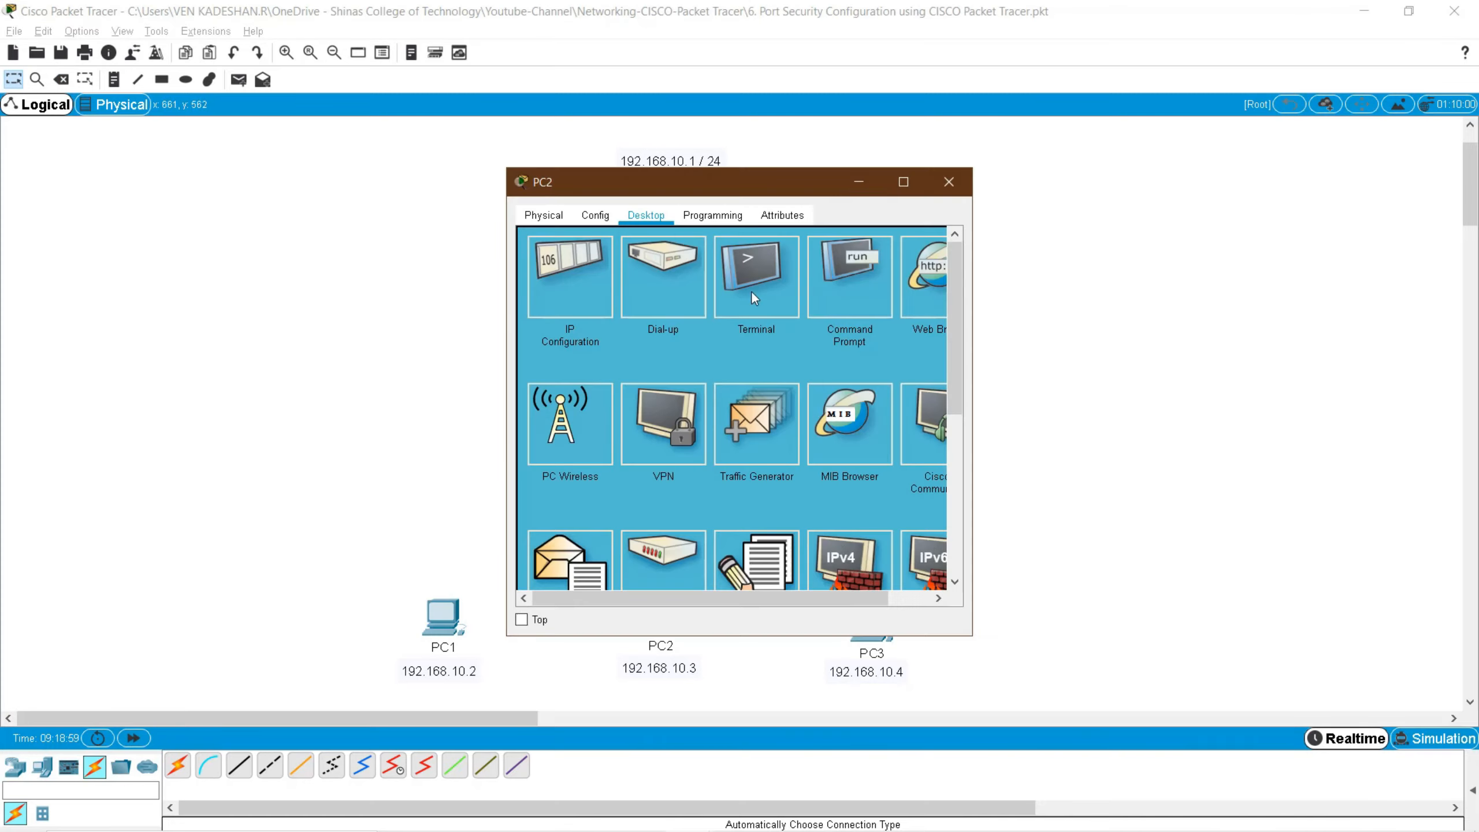
pyautogui.click(752, 285)
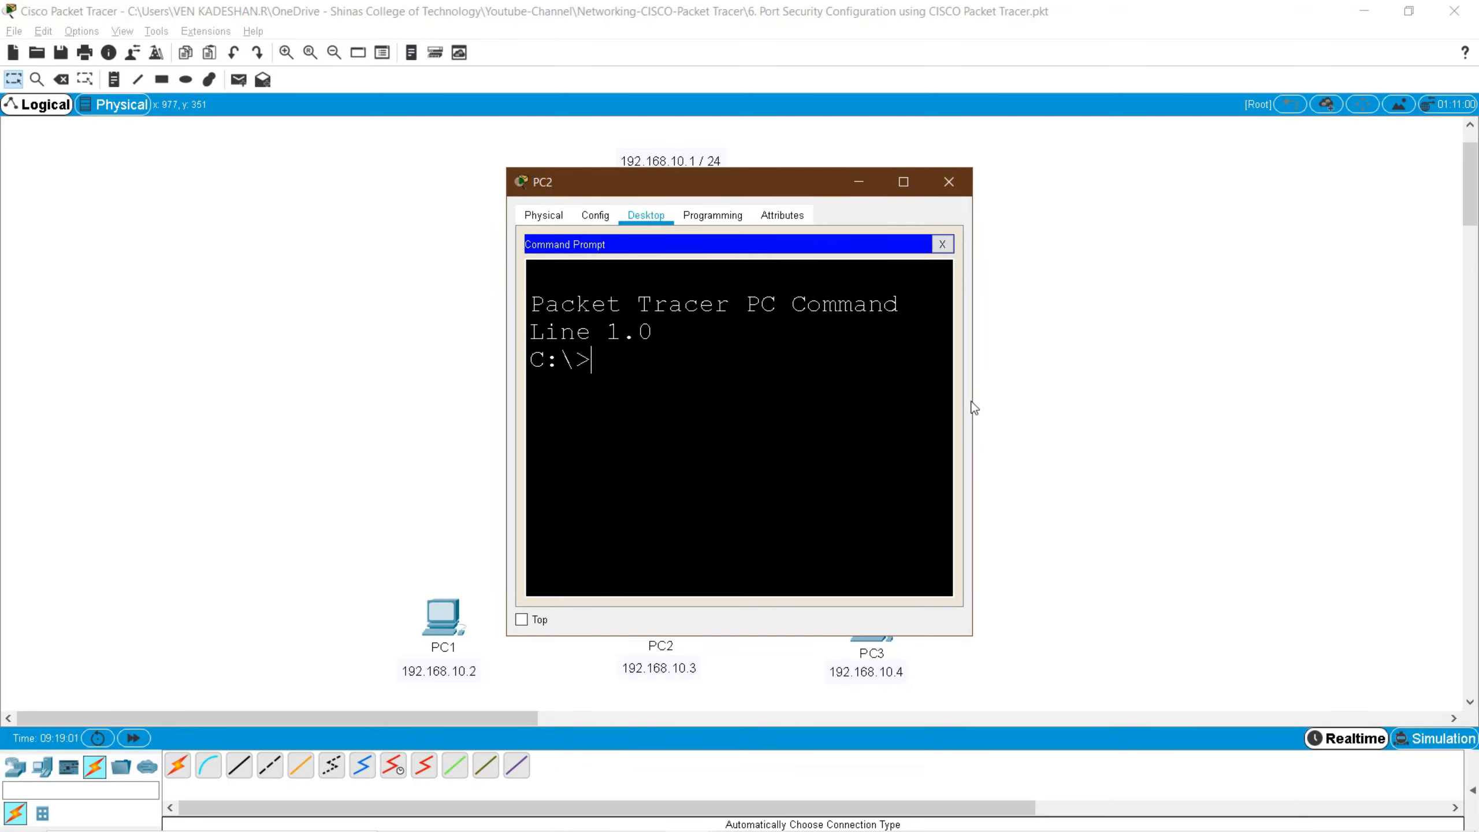
pyautogui.moveTo(973, 401); pyautogui.dragTo(1204, 394)
pyautogui.write('p')
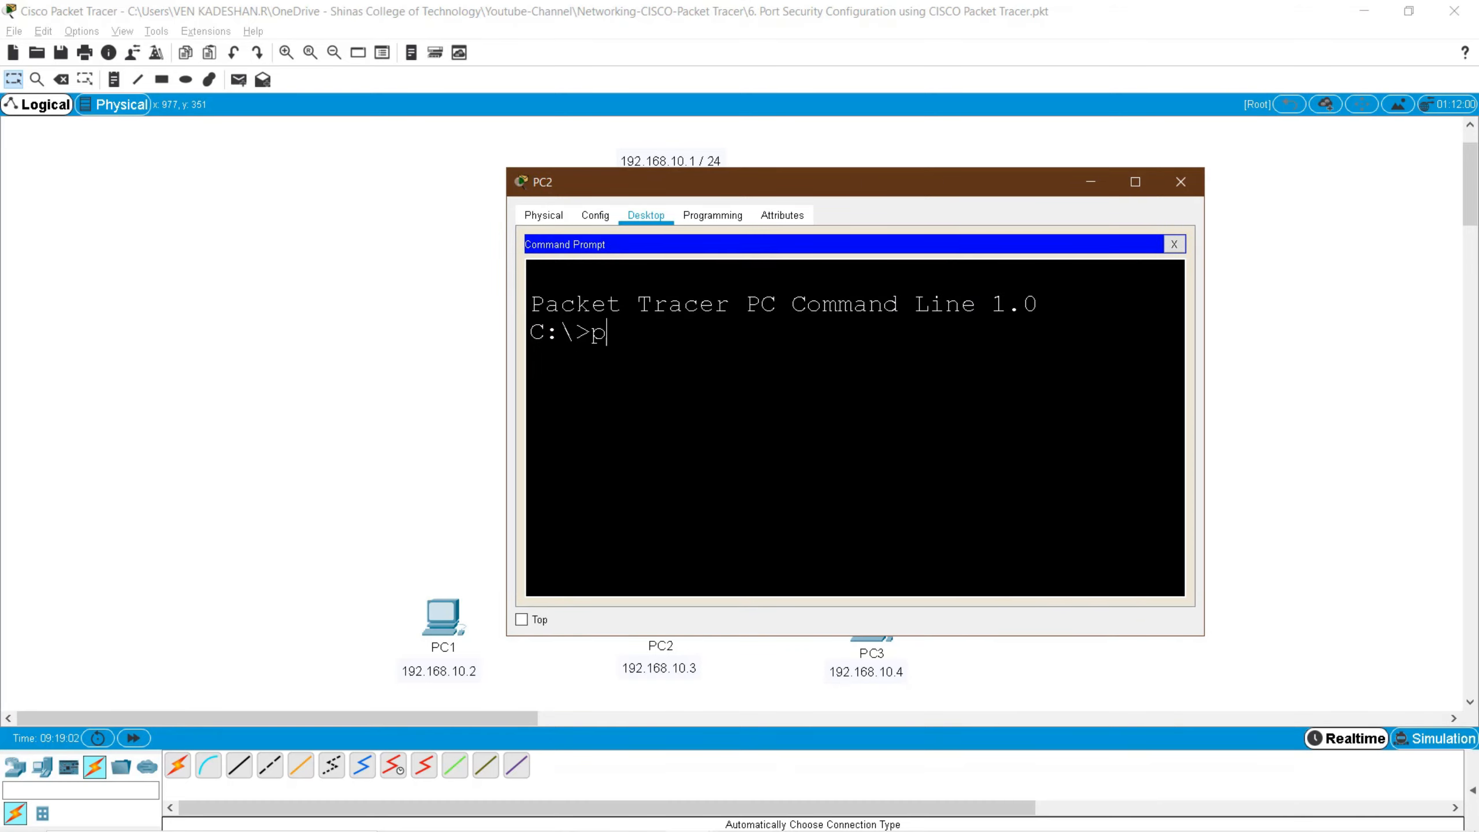
pyautogui.write('ing 192.168.10.1')
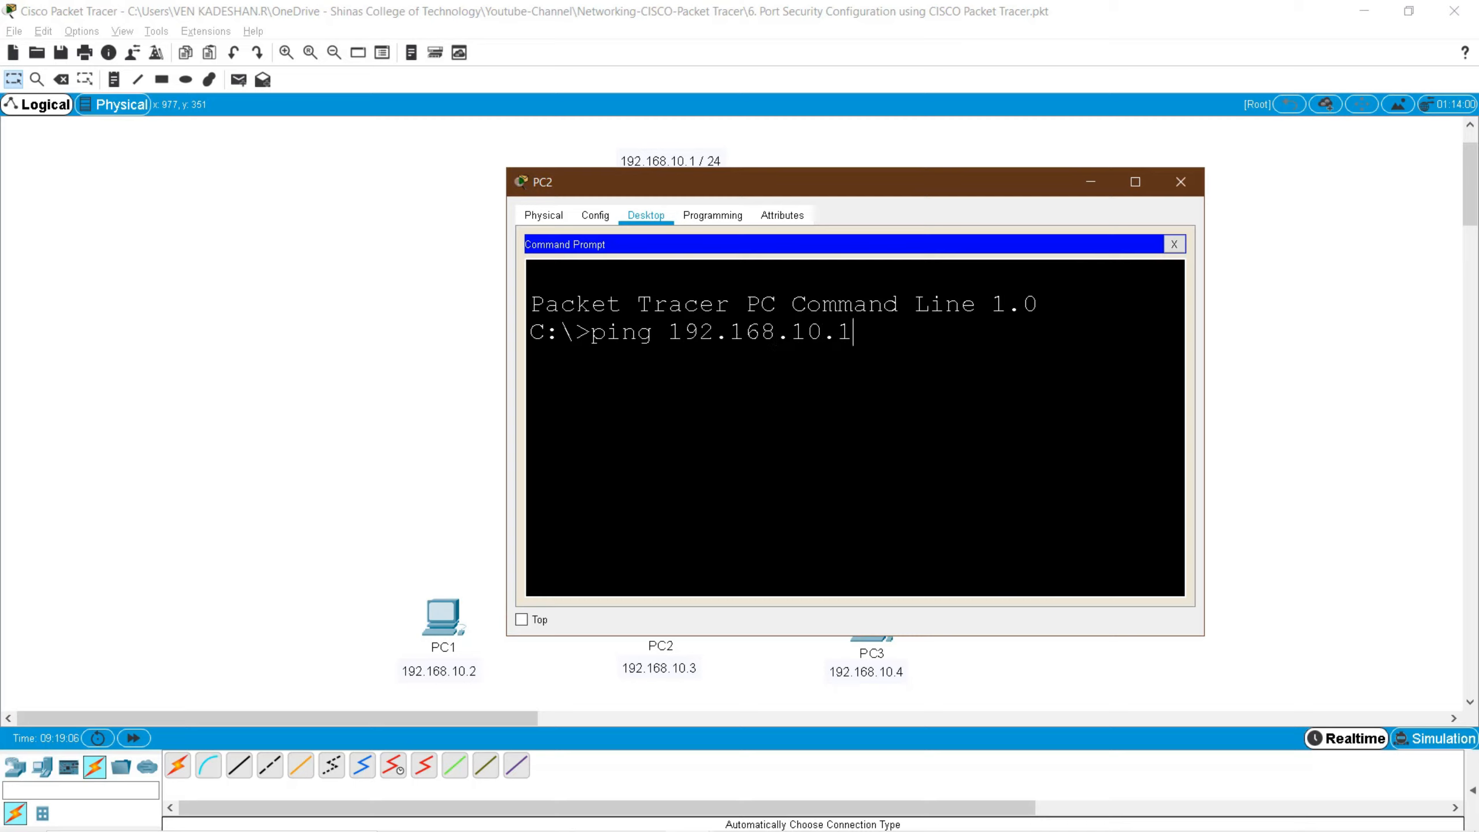
pyautogui.press('Return')
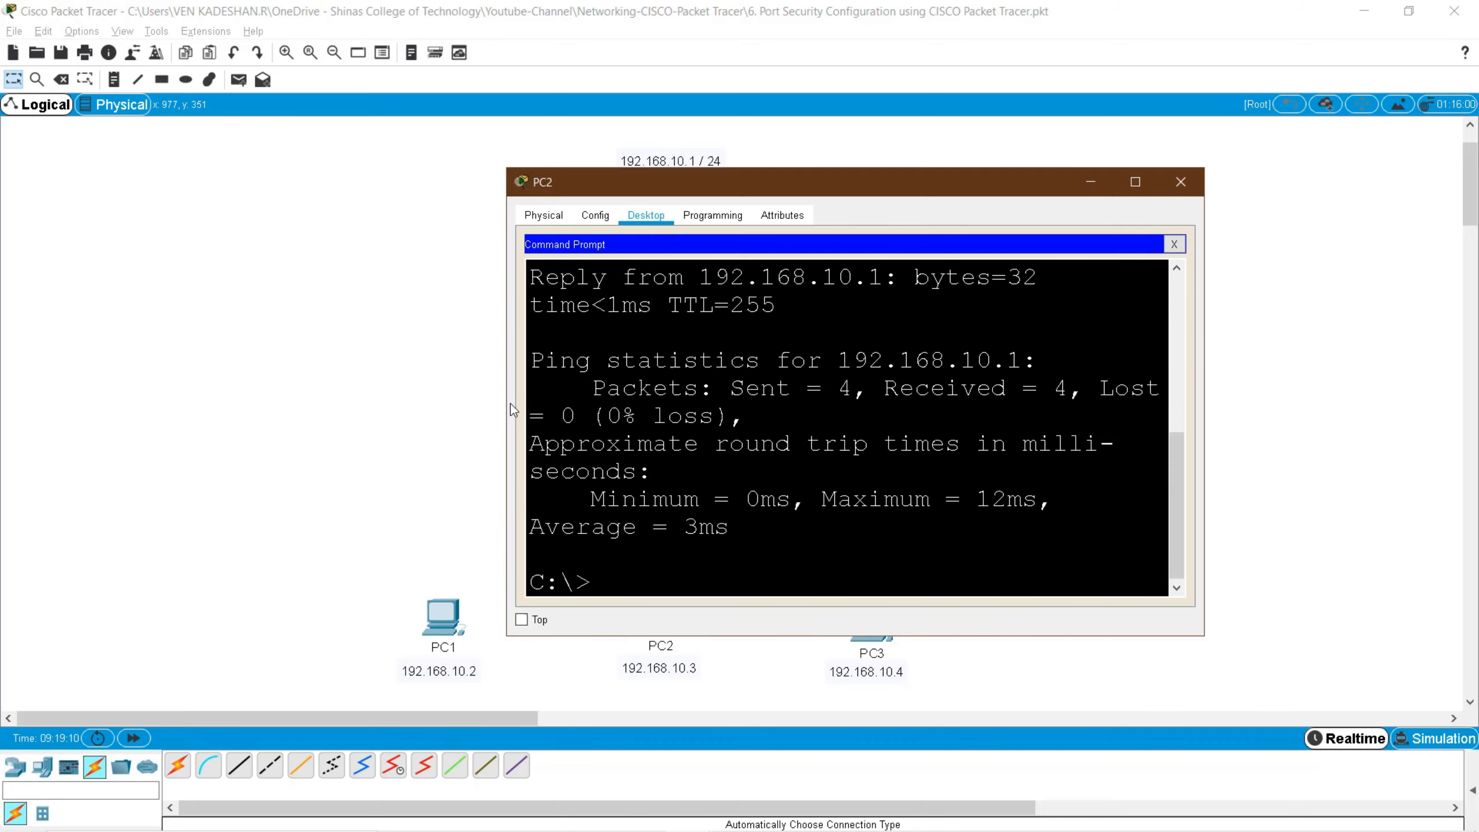
pyautogui.moveTo(506, 405); pyautogui.dragTo(188, 405)
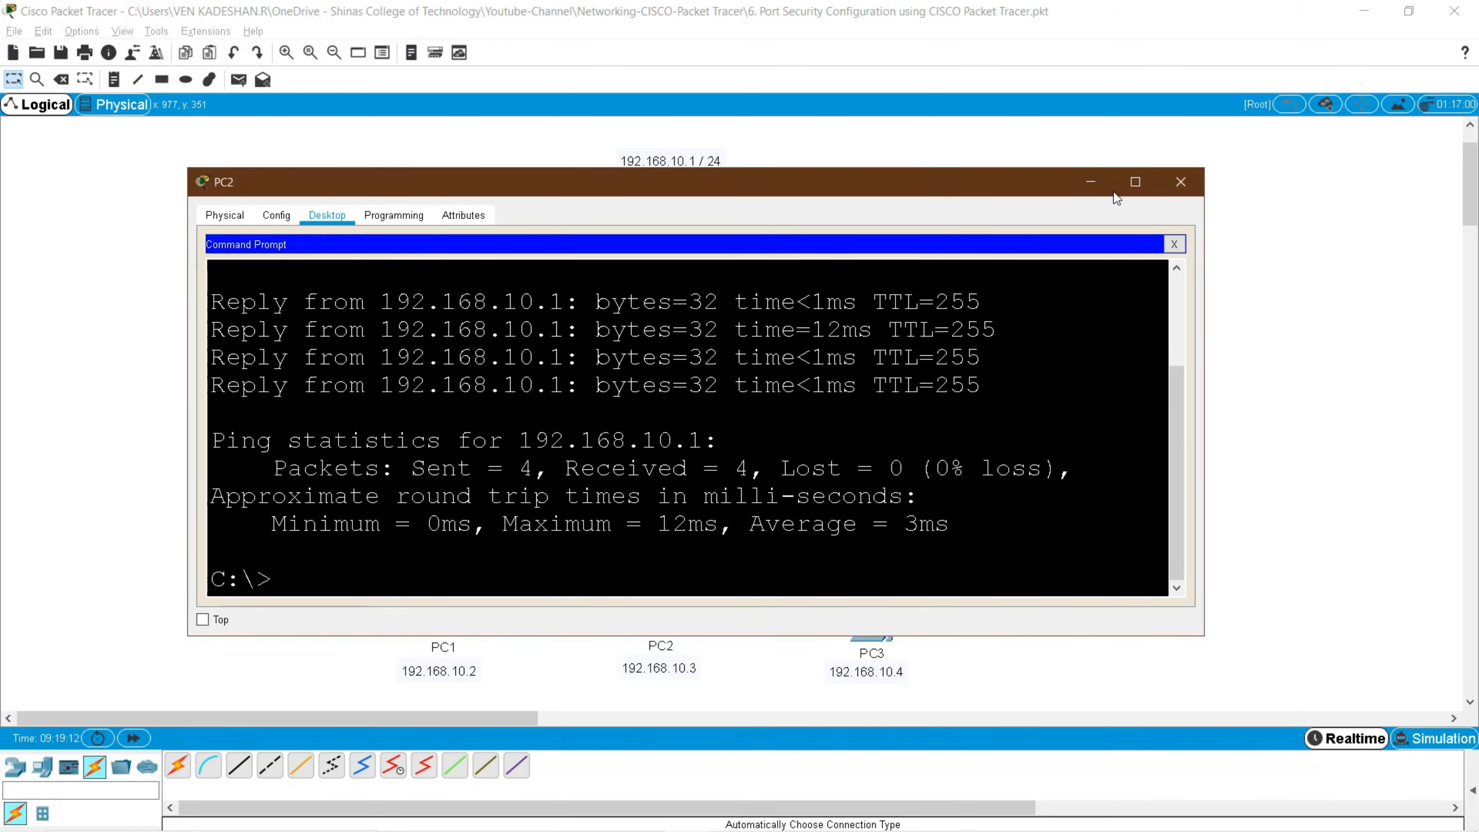
pyautogui.click(1182, 181)
# - Return to Switch1's command line, leave the paused configuration output and run show port-security
pyautogui.click(668, 414)
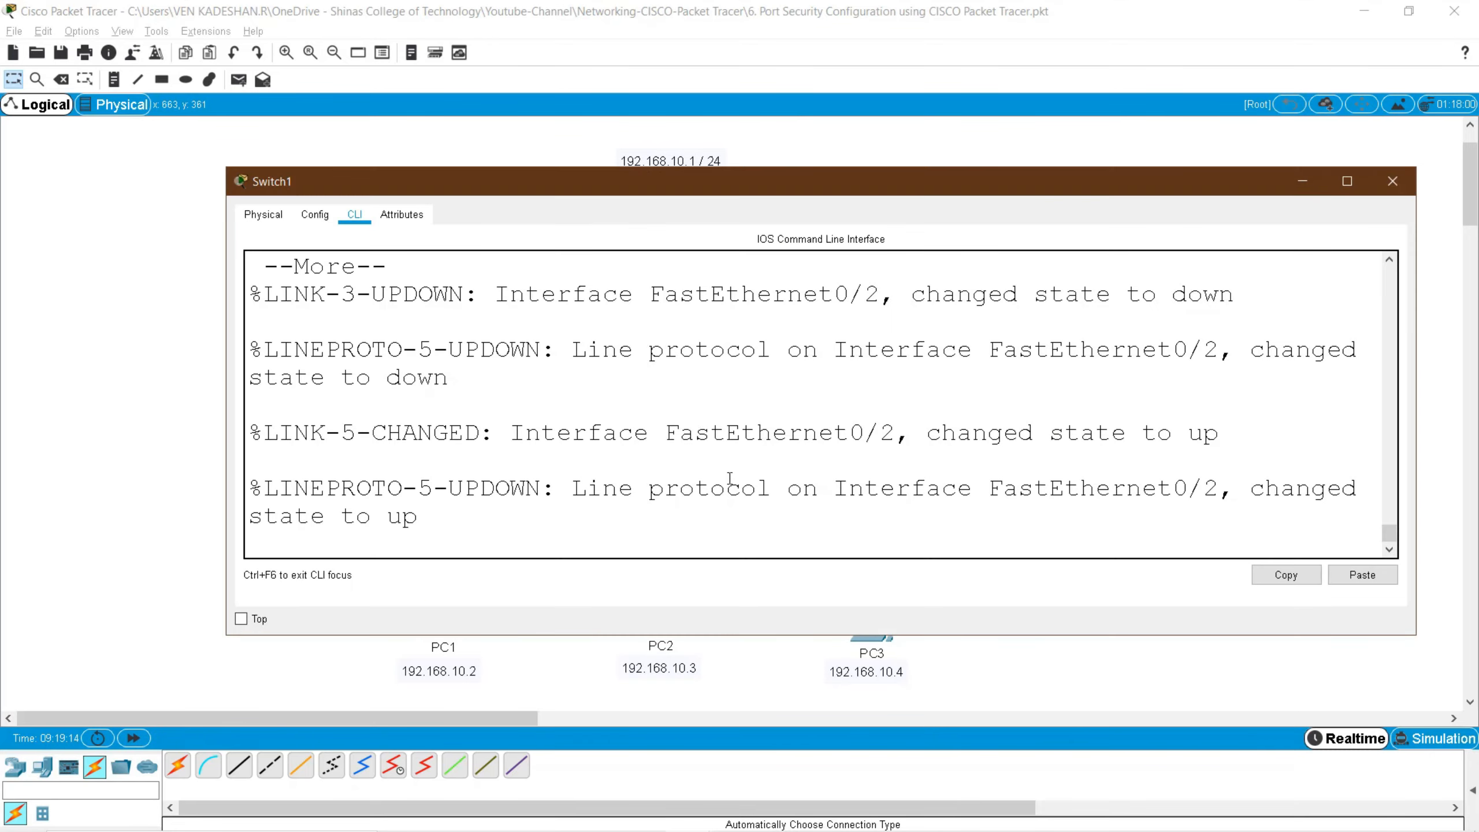
pyautogui.press('Return')
pyautogui.write('sho')
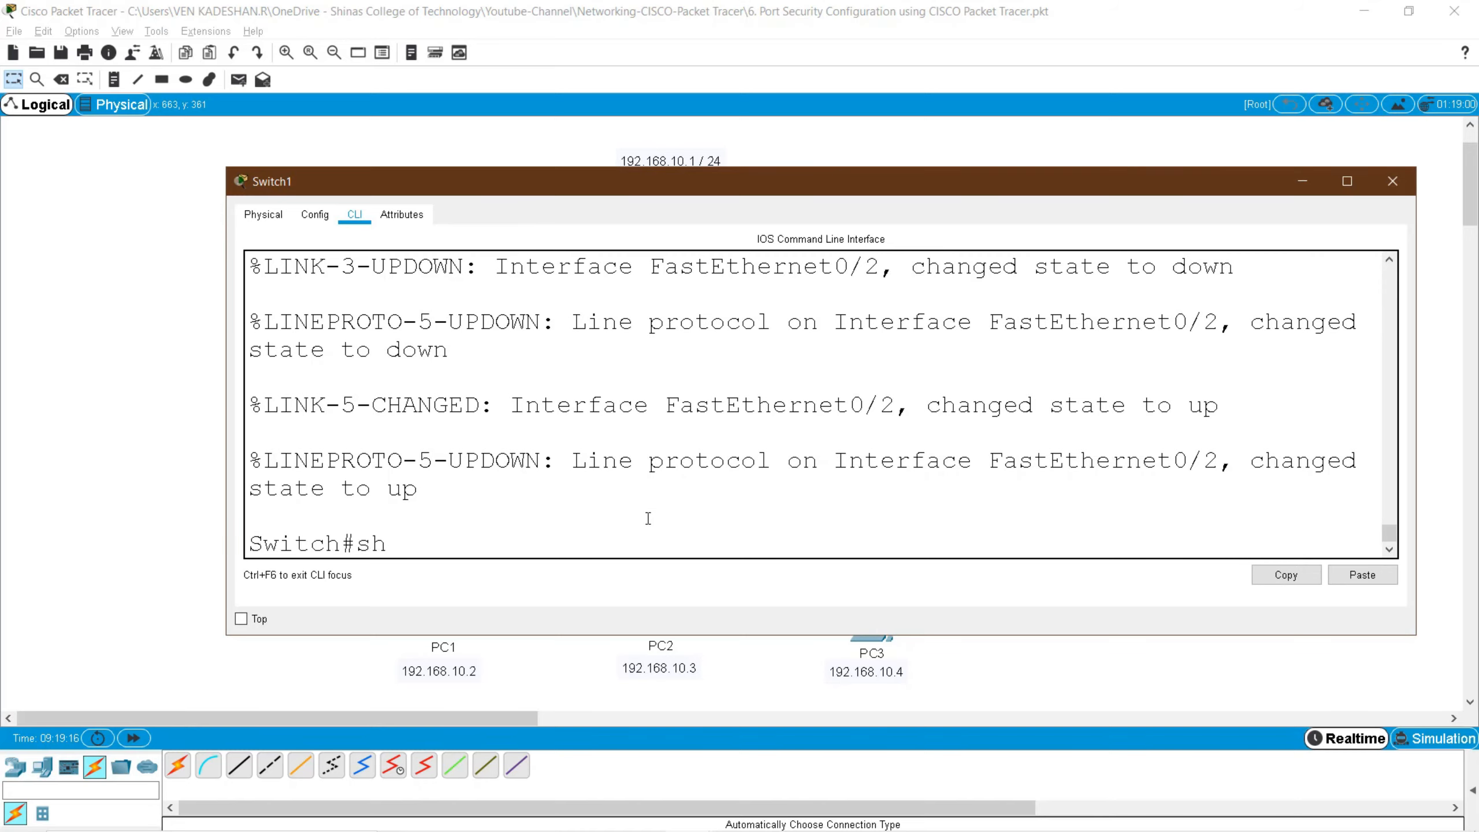
pyautogui.press('Tab')
pyautogui.write('po')
pyautogui.press('Tab')
pyautogui.press('Return')
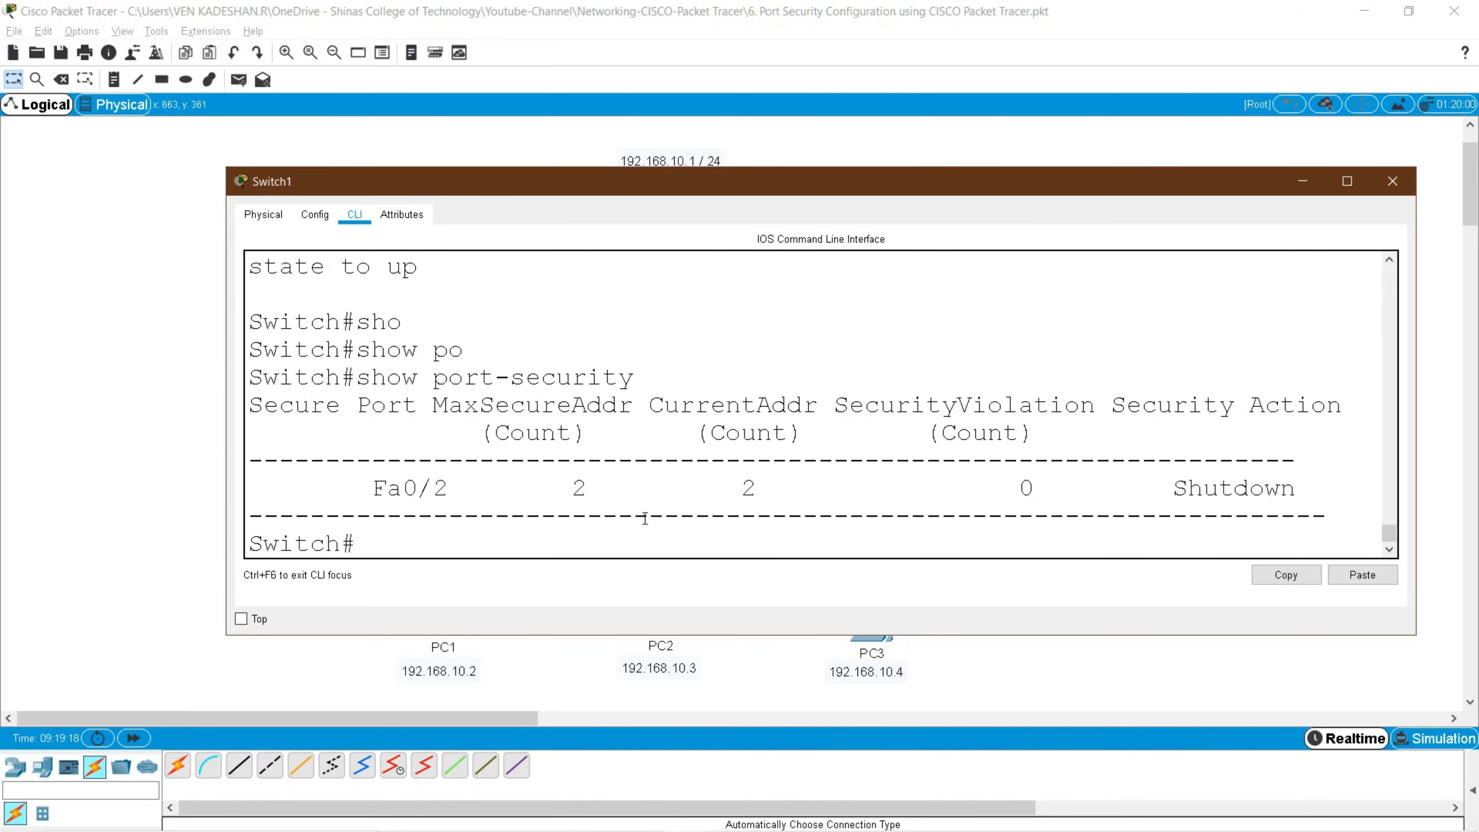
# - Compare Fa0/2's current address count with its maximum and check the security violation count
pyautogui.moveTo(731, 488); pyautogui.dragTo(773, 488)
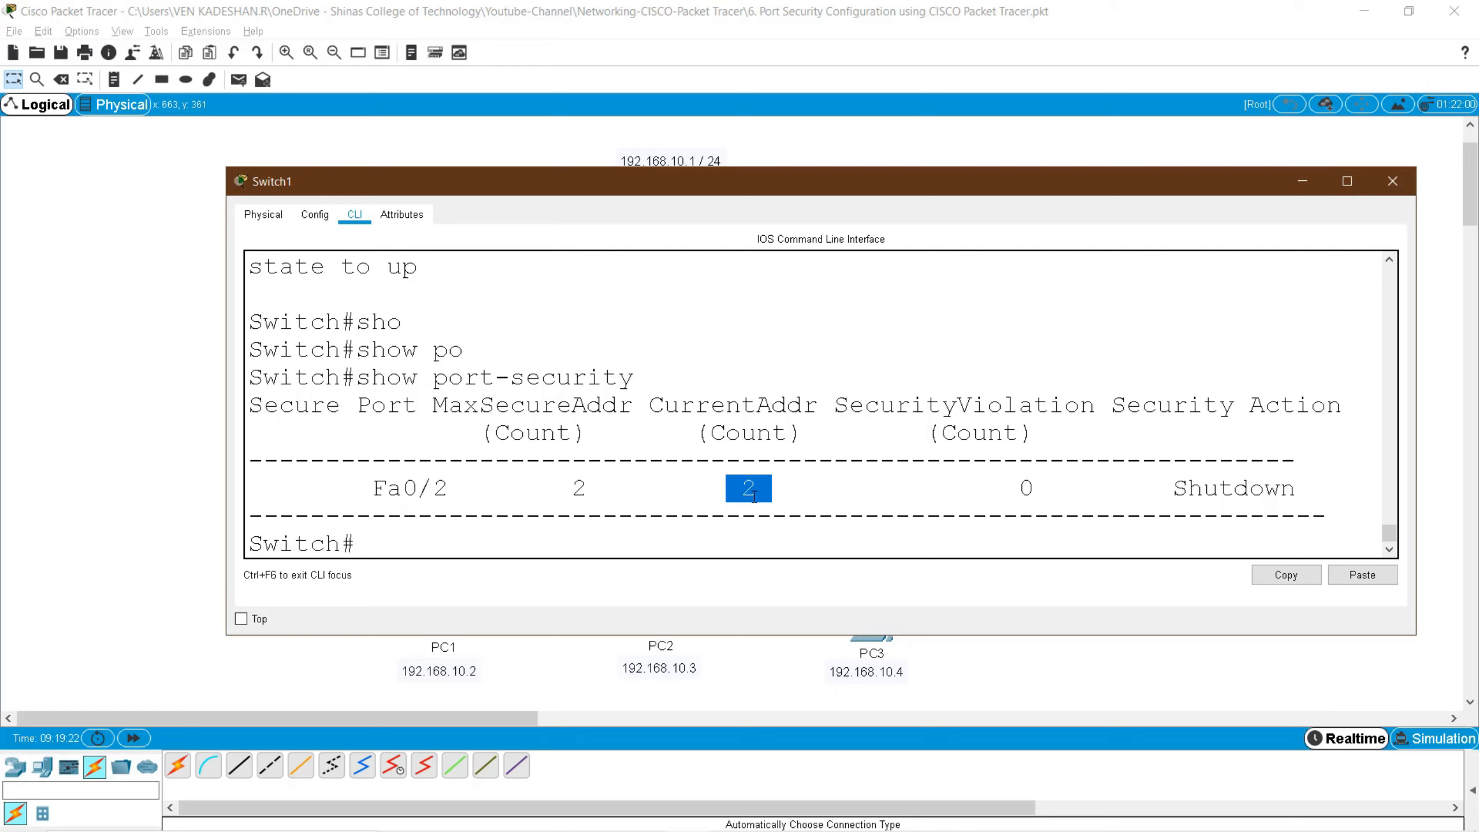
pyautogui.moveTo(1019, 488); pyautogui.dragTo(1065, 488)
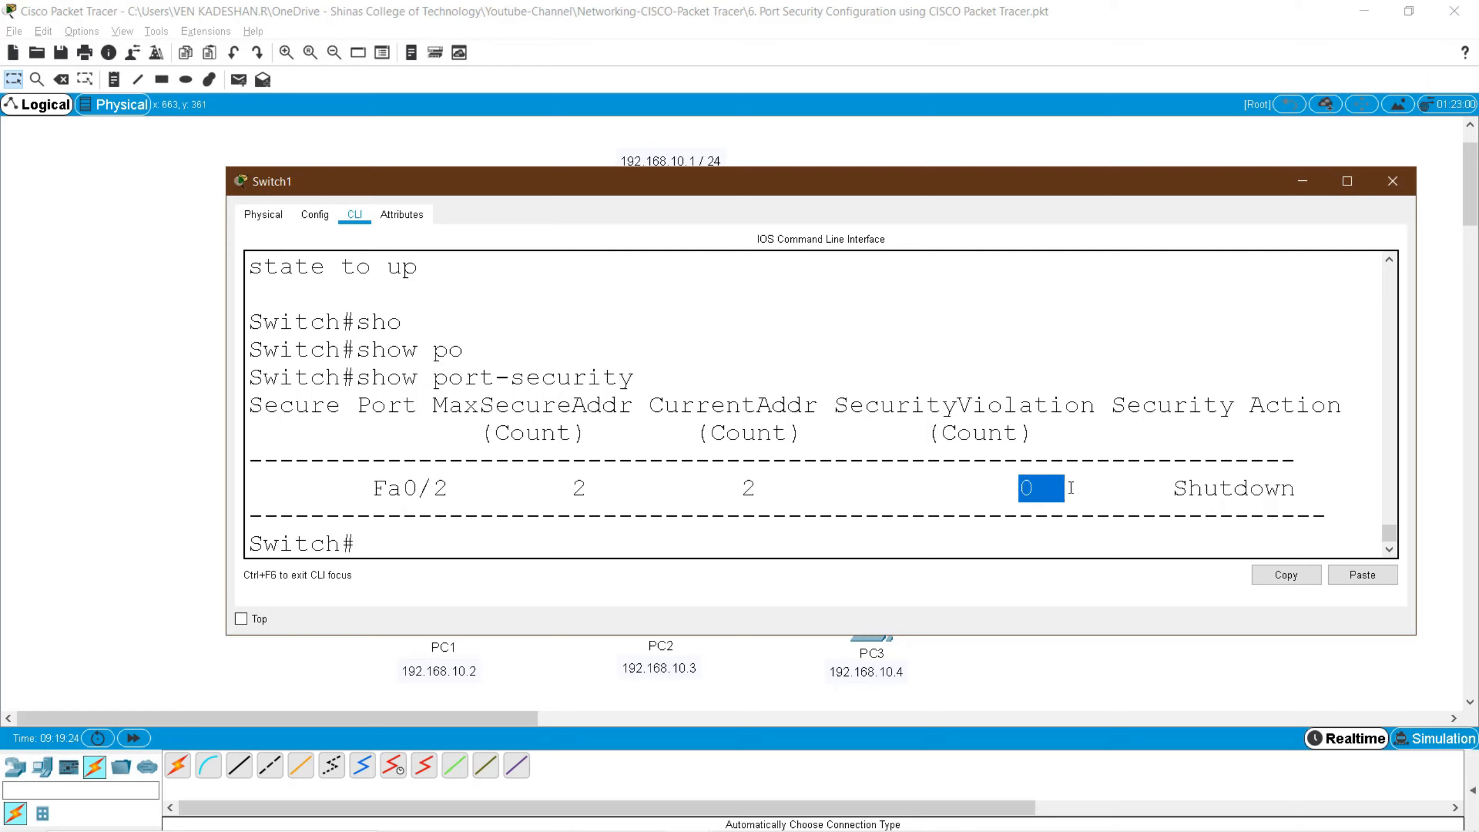
pyautogui.moveTo(547, 488); pyautogui.dragTo(622, 488)
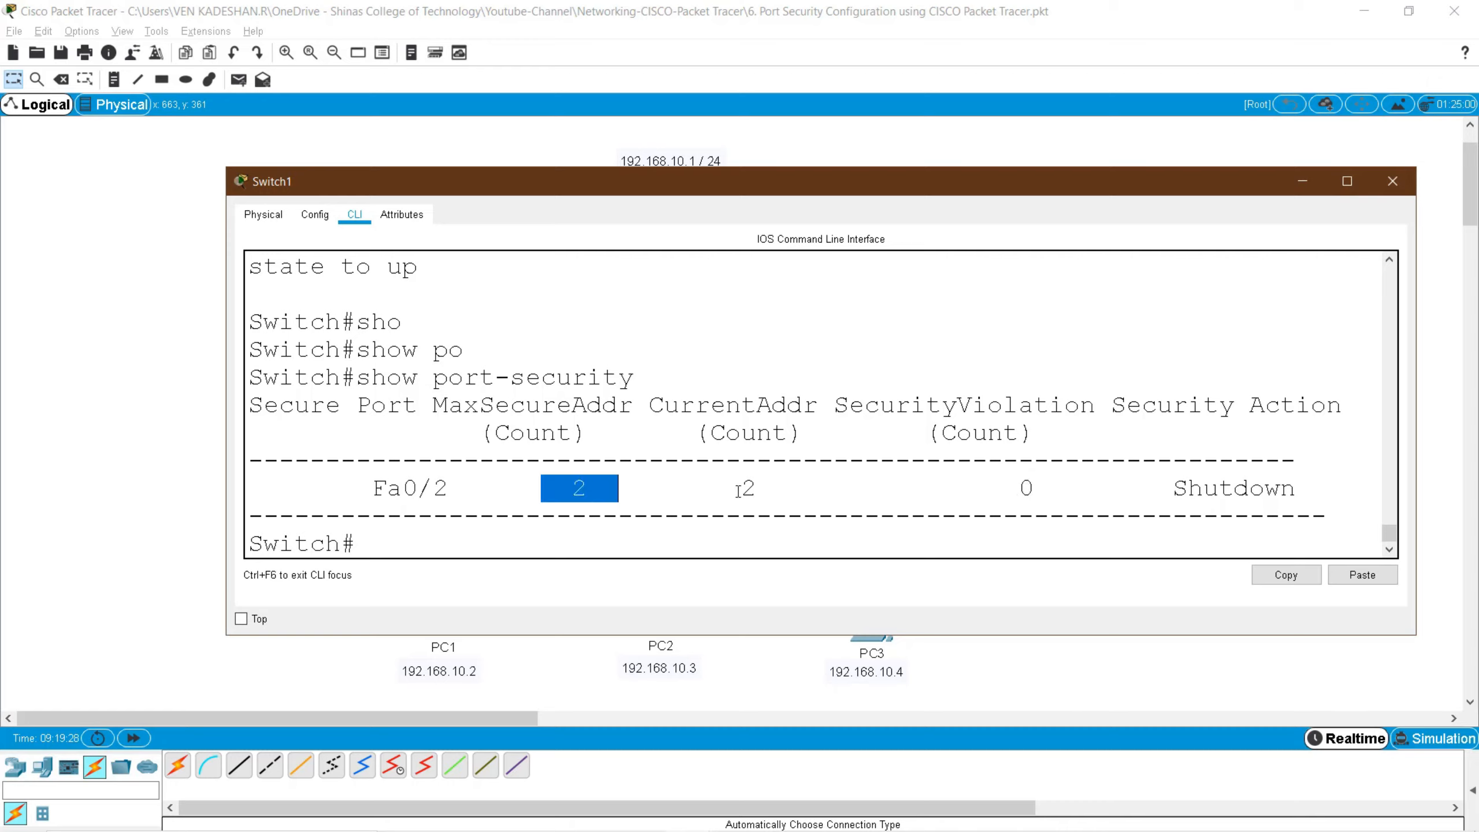
pyautogui.moveTo(737, 489); pyautogui.dragTo(774, 488)
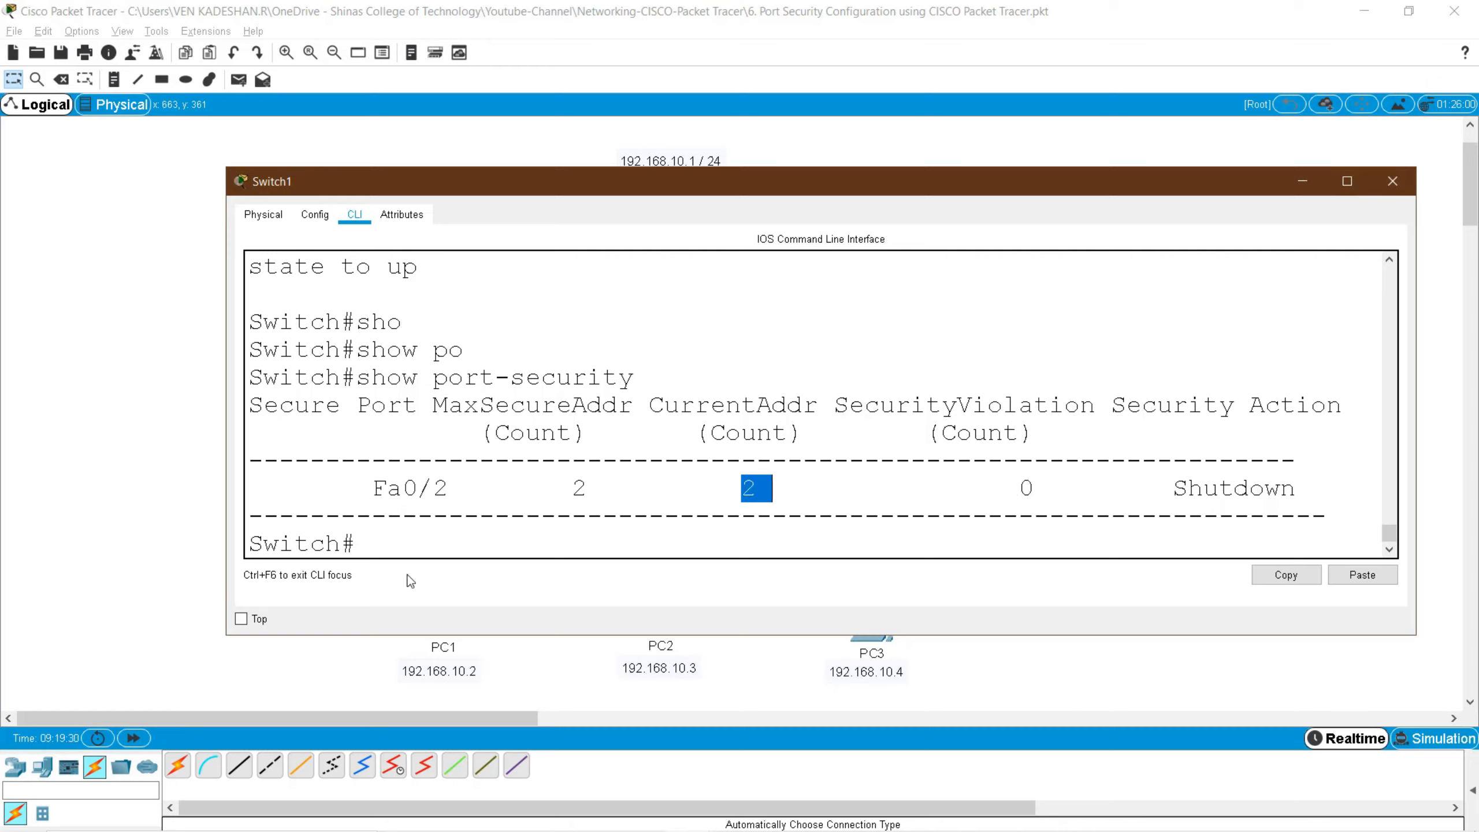
# - Run show mac-address-table again on Switch1 and examine the static entries listed for Fa0/2
pyautogui.click(417, 543)
pyautogui.write('sho')
pyautogui.press('Tab')
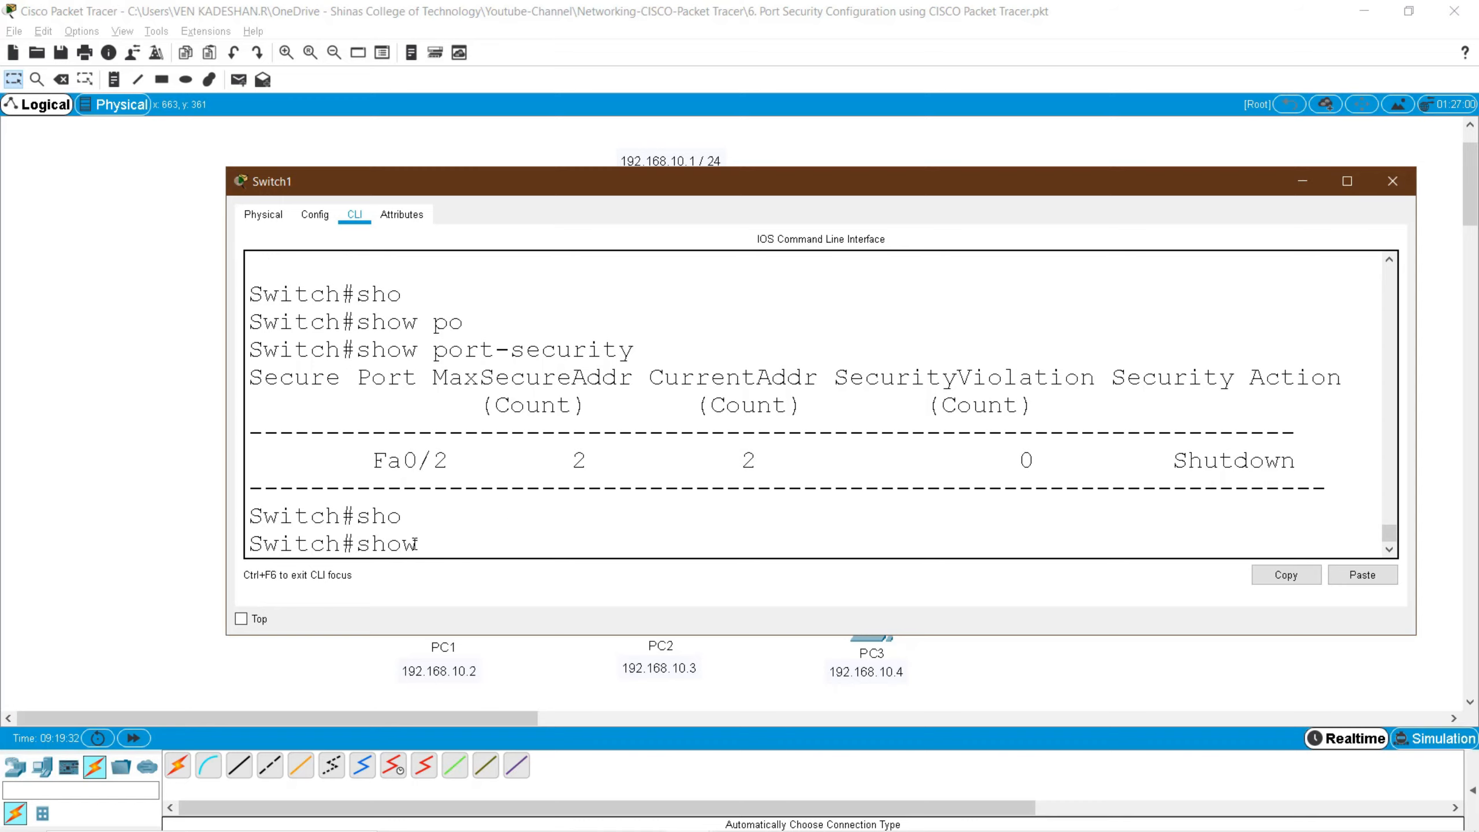
pyautogui.write('mac-')
pyautogui.press('Tab')
pyautogui.press('Return')
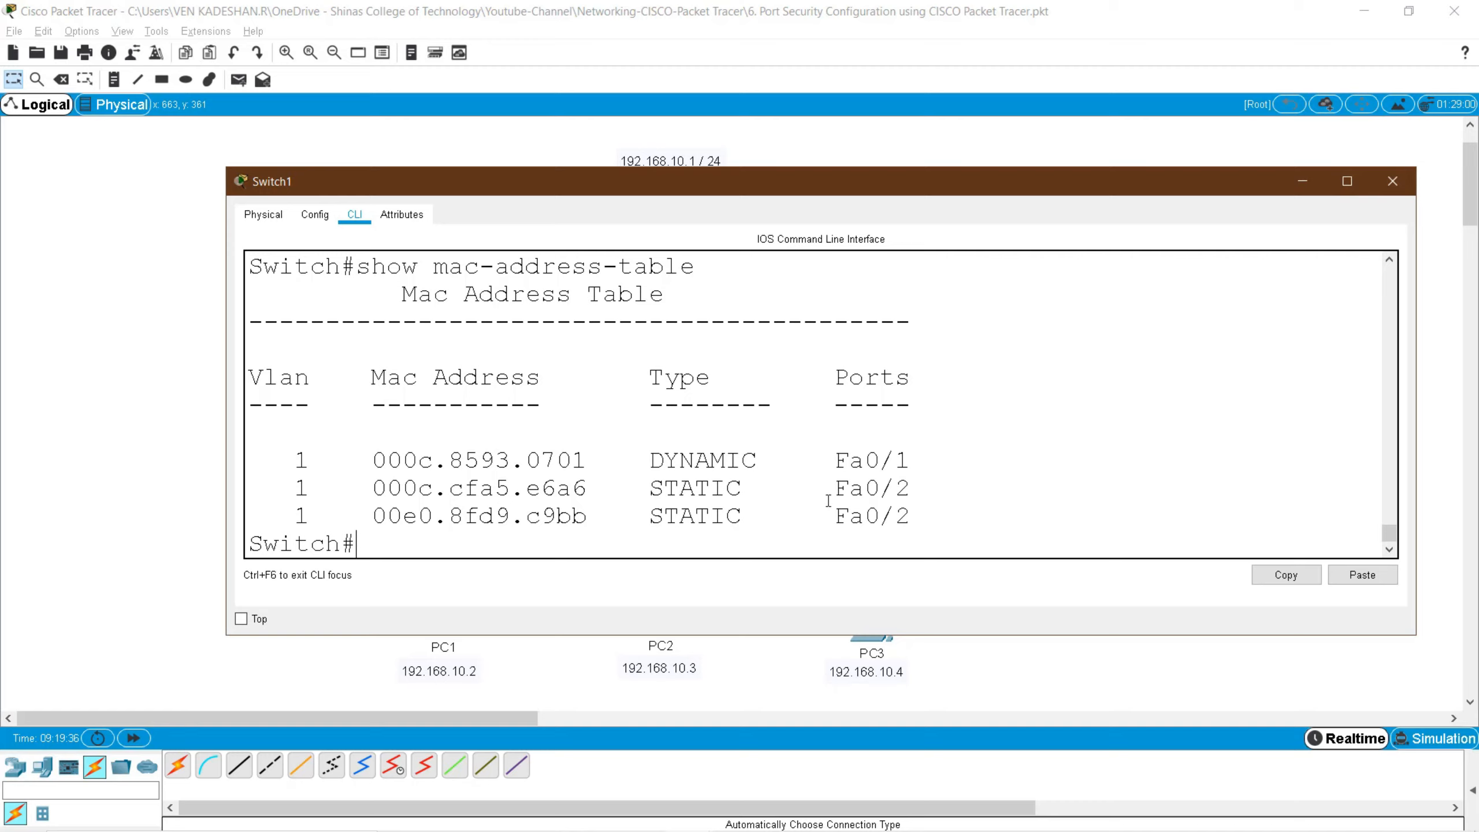
pyautogui.moveTo(834, 488); pyautogui.dragTo(922, 490)
pyautogui.moveTo(835, 515); pyautogui.dragTo(923, 516)
pyautogui.click(711, 490)
# - Run show running-config on Switch1 and page through the output to the end of the FastEthernet0/2 section
pyautogui.write('sho')
pyautogui.press('Tab')
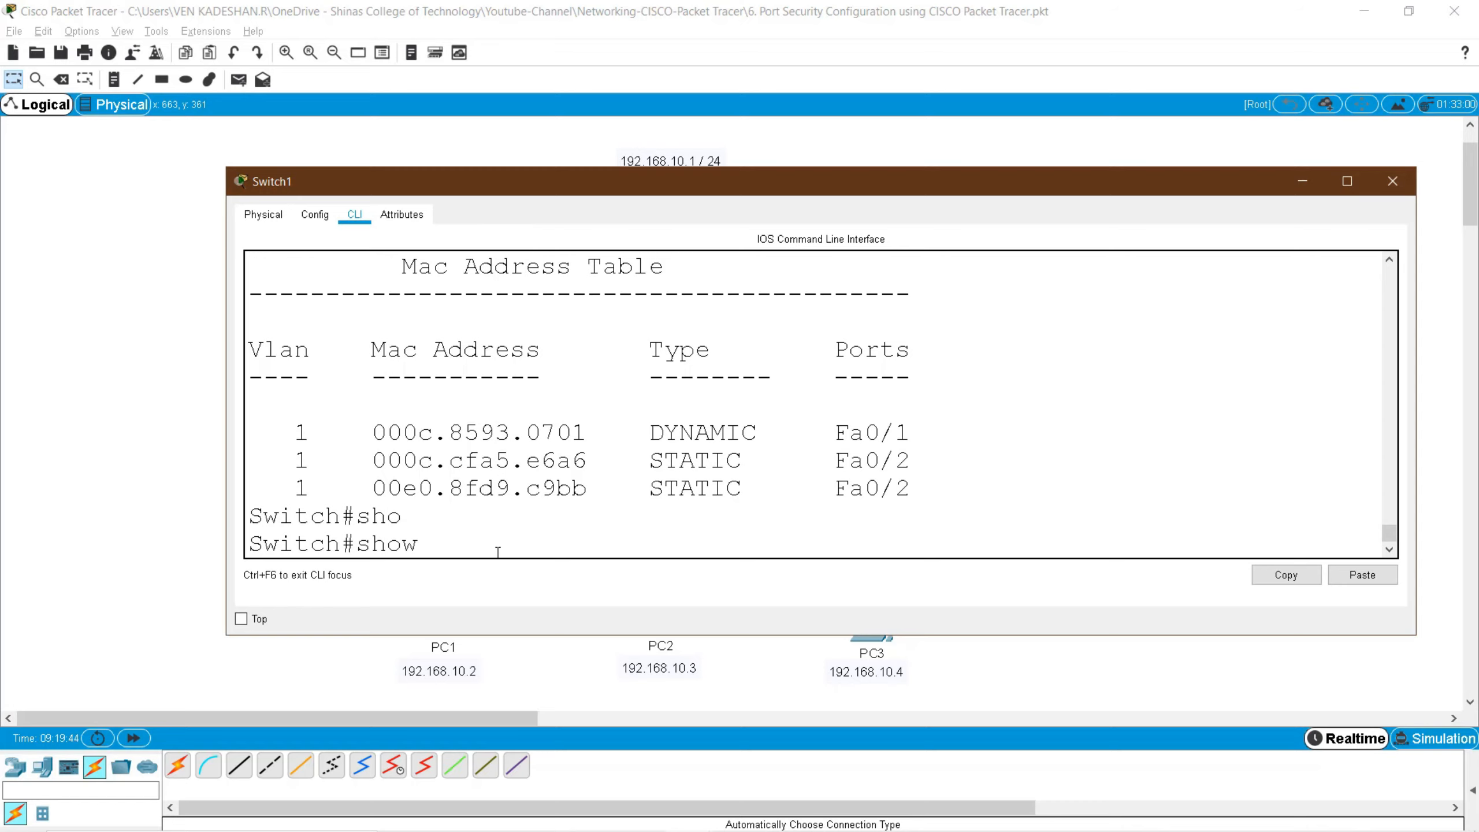
pyautogui.write('ru')
pyautogui.press('Tab')
pyautogui.press('Return')
pyautogui.press('Return')
pyautogui.press('Return')
pyautogui.press('Return')
pyautogui.press('Return')
pyautogui.press('Return')
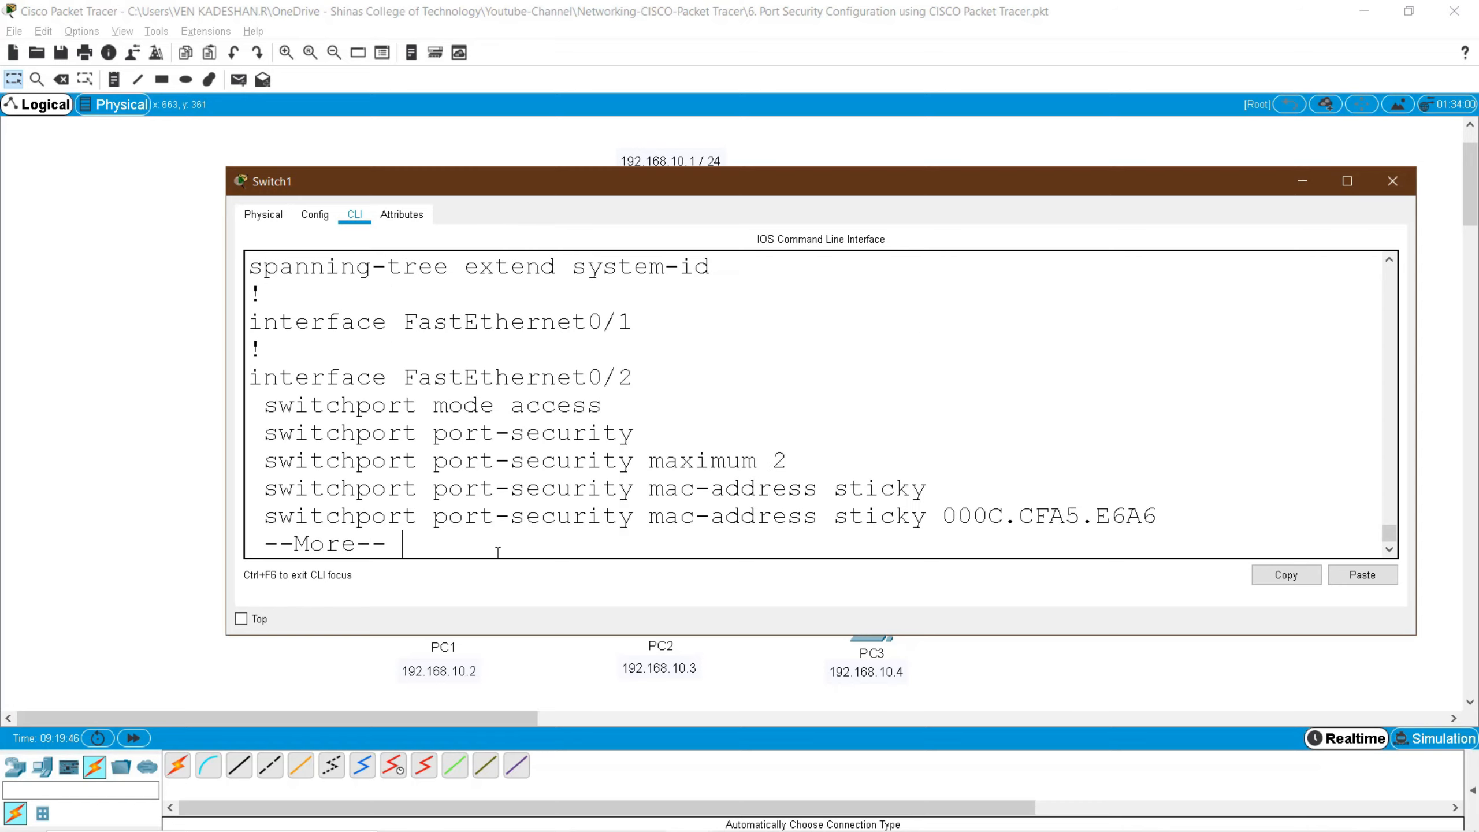
pyautogui.press('Return')
pyautogui.press('Return')
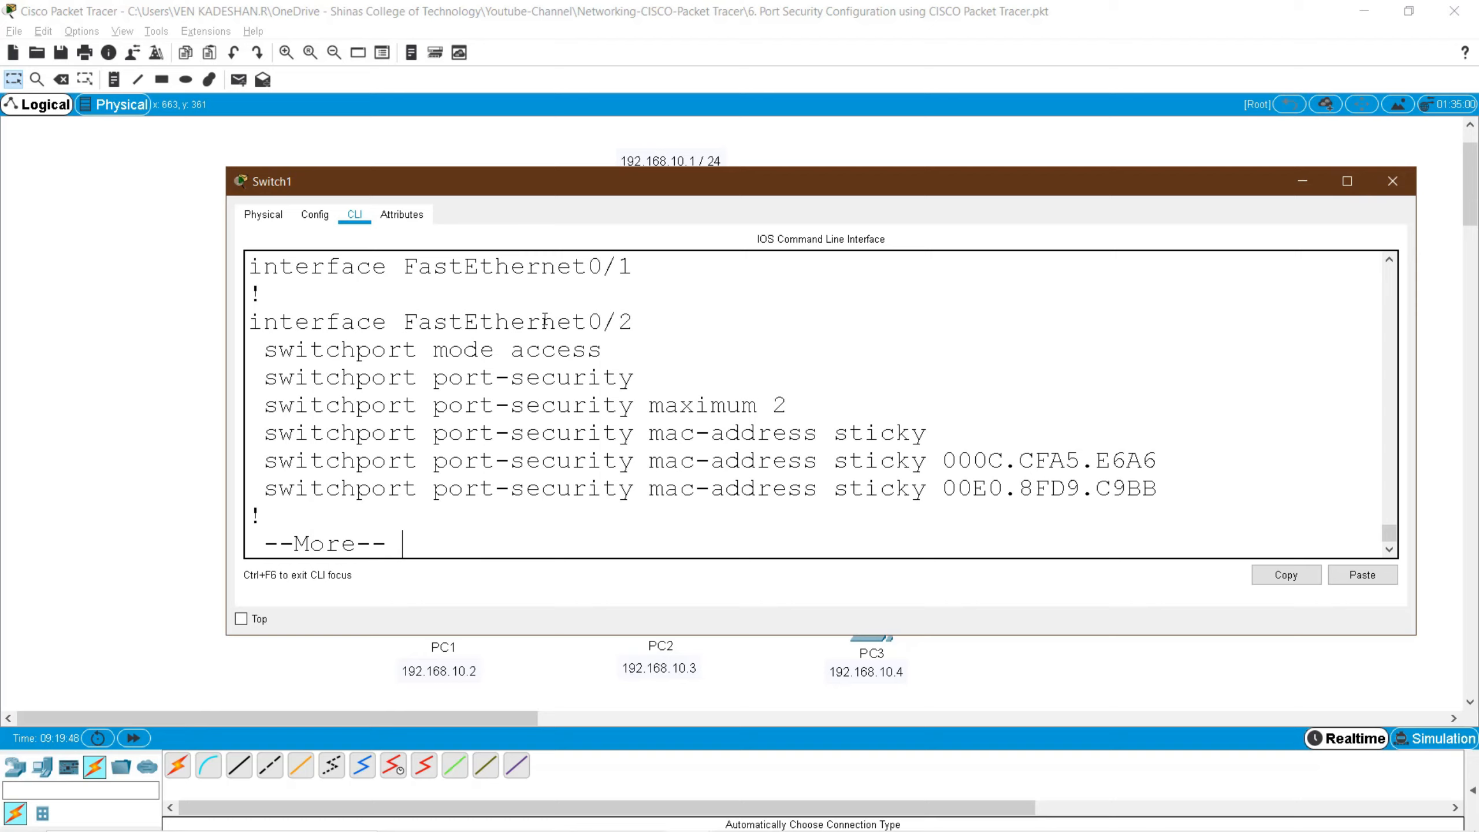
# - Examine the sticky MAC addresses stored under FastEthernet0/2, and leave the paused configuration output
pyautogui.moveTo(544, 321); pyautogui.dragTo(631, 321)
pyautogui.moveTo(895, 461); pyautogui.dragTo(1169, 482)
pyautogui.click(1169, 482)
pyautogui.moveTo(575, 333); pyautogui.dragTo(710, 327)
pyautogui.click(518, 544)
pyautogui.hotkey('ctrl', 'c')
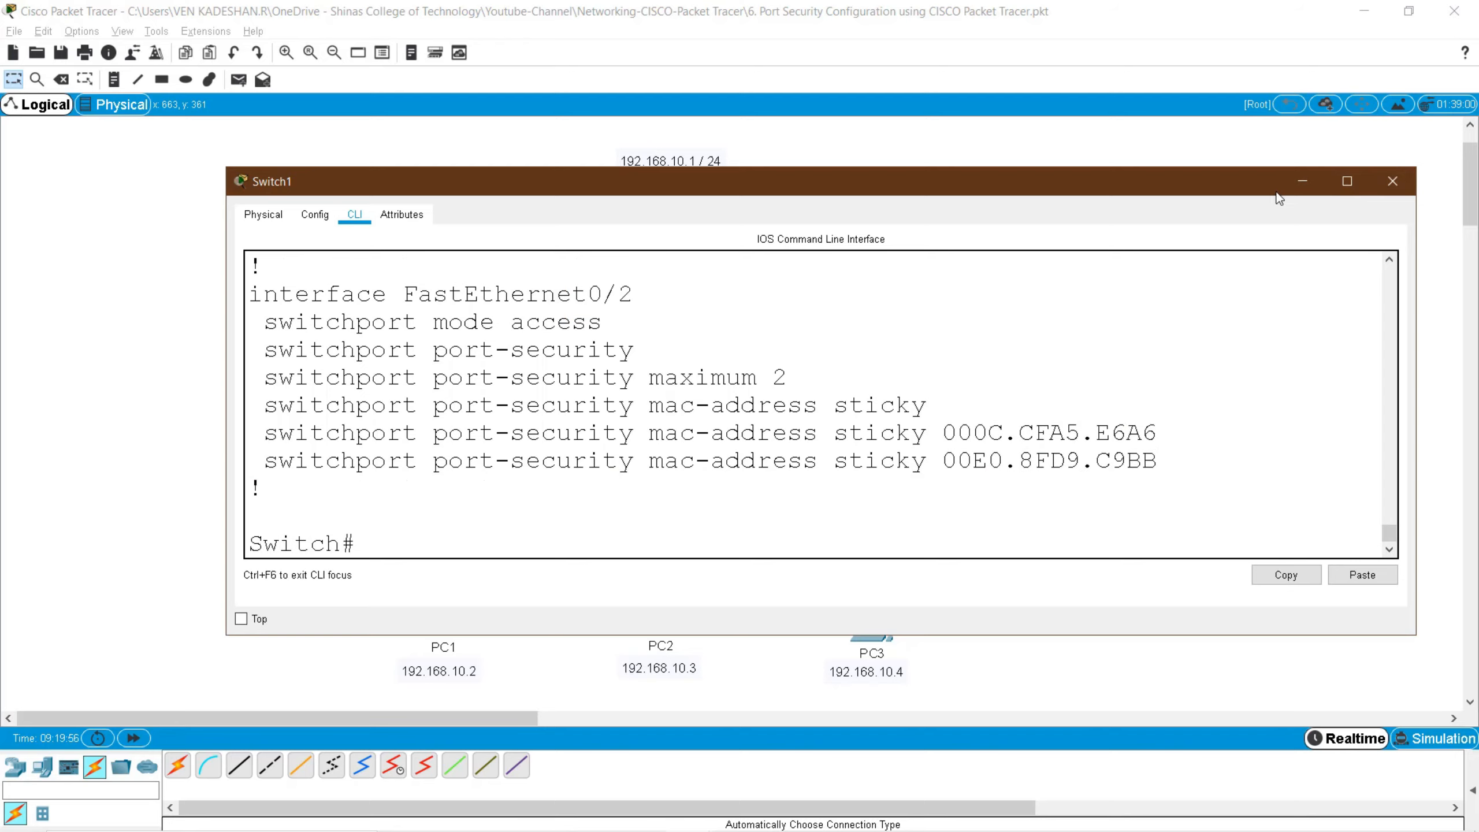
# - Minimize the Switch1 window and delete the cable between Switch1 and PC2
pyautogui.click(1304, 181)
pyautogui.click(62, 80)
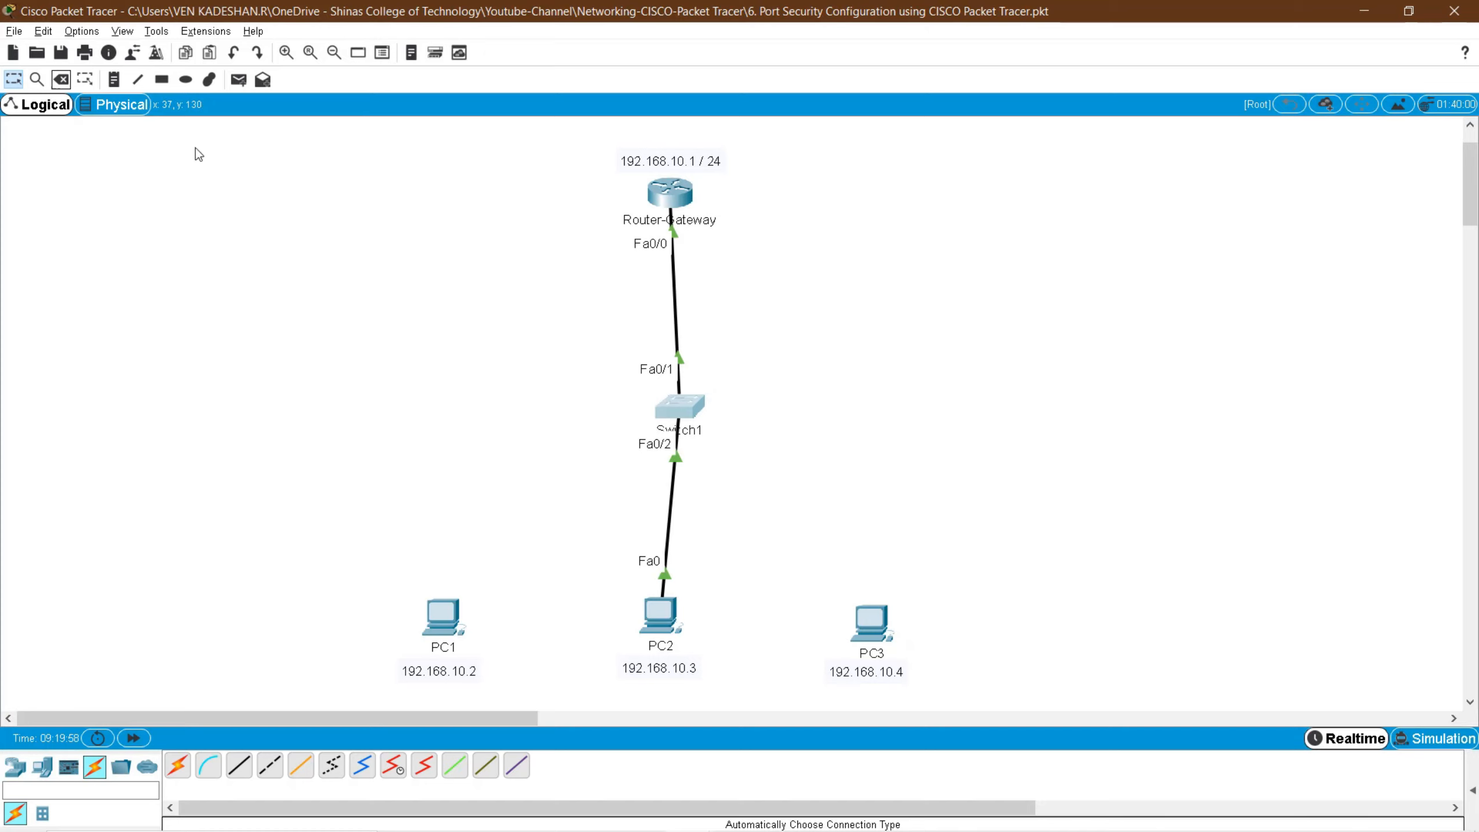
pyautogui.click(741, 447)
pyautogui.click(669, 503)
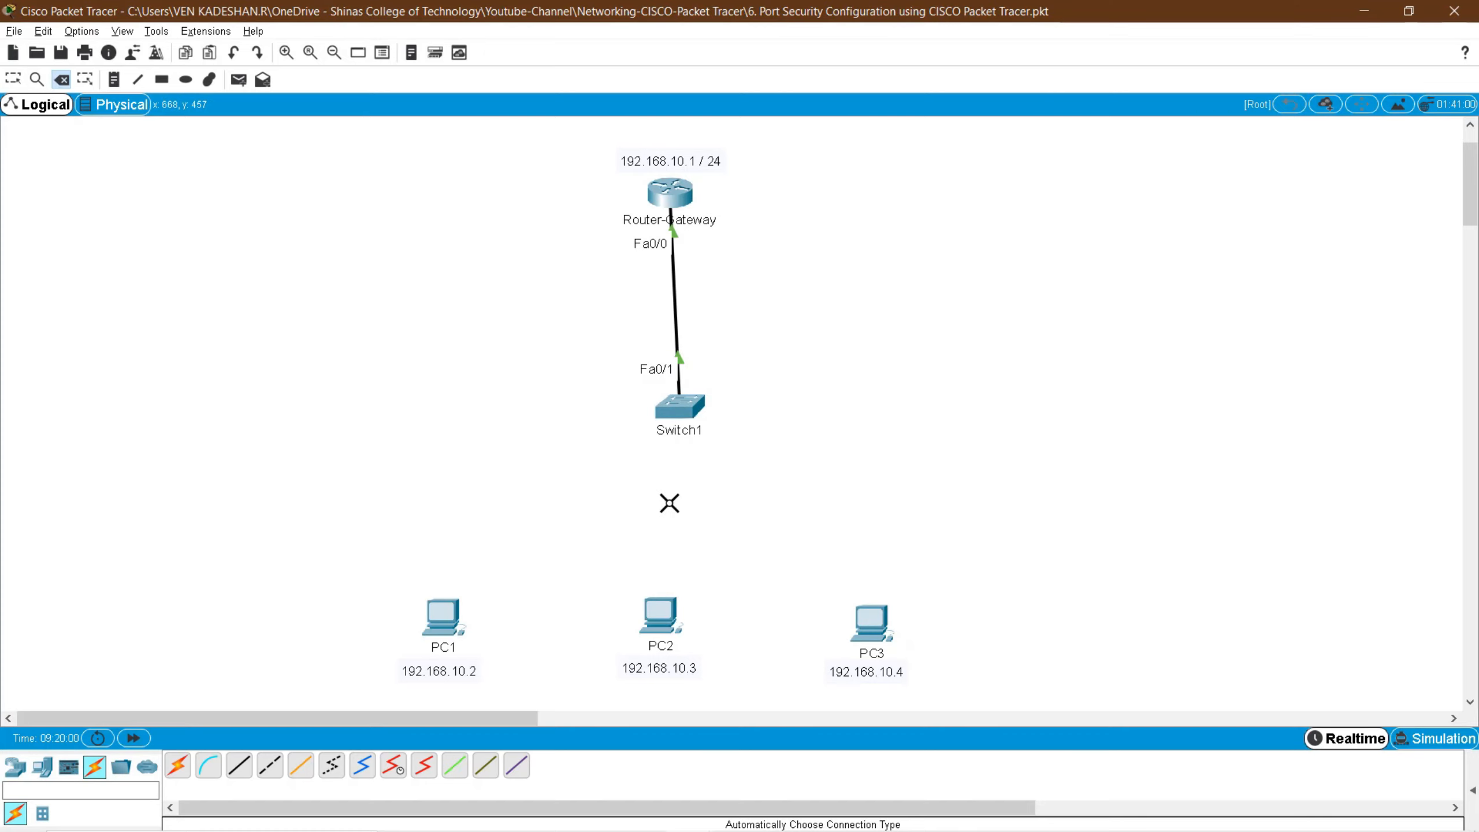
pyautogui.click(12, 79)
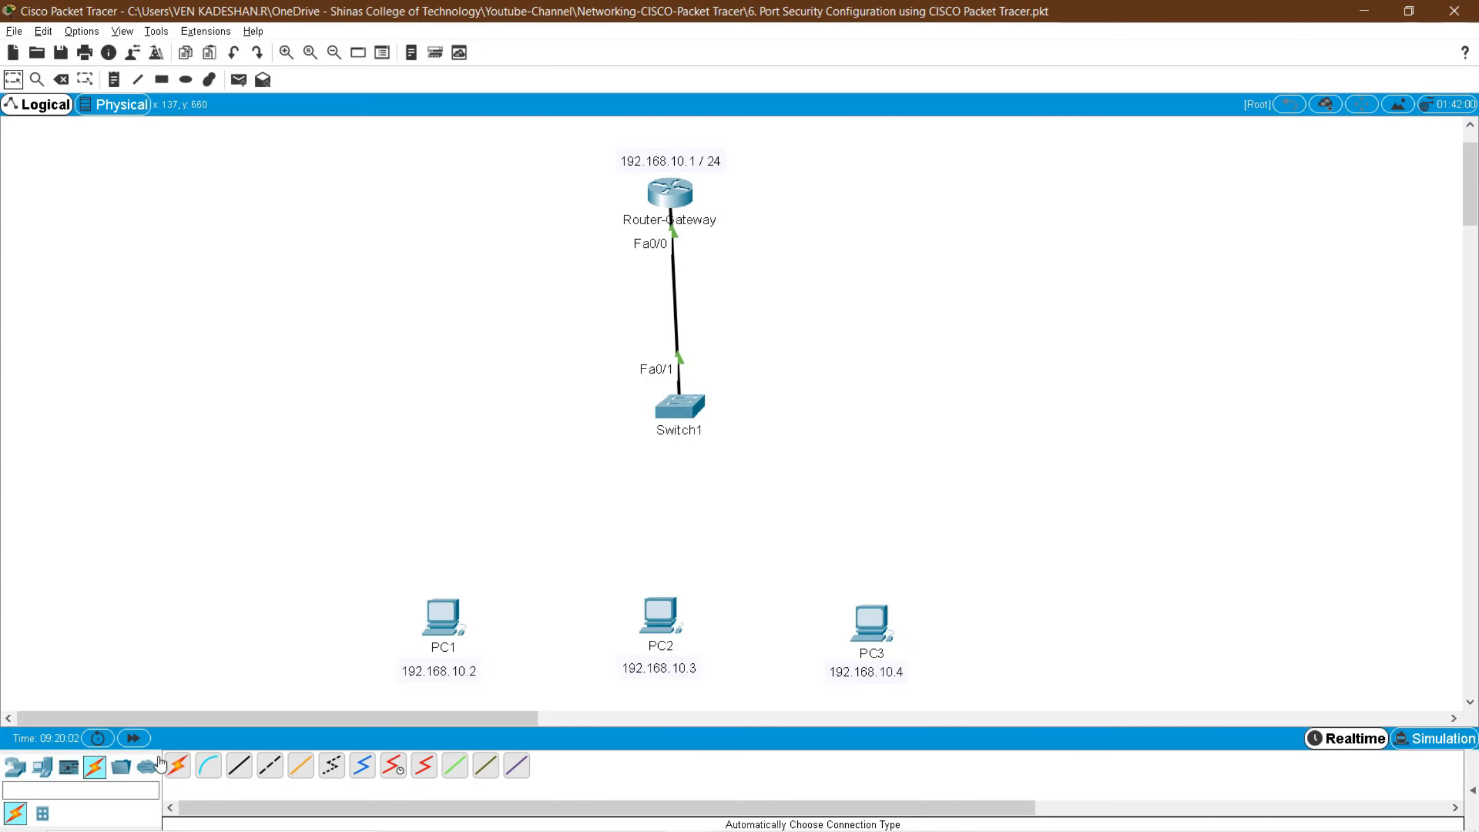
# - Connect PC3 to Switch1 with an automatically chosen cable and fast-forward the simulation time to bring the link up
pyautogui.click(177, 765)
pyautogui.click(869, 626)
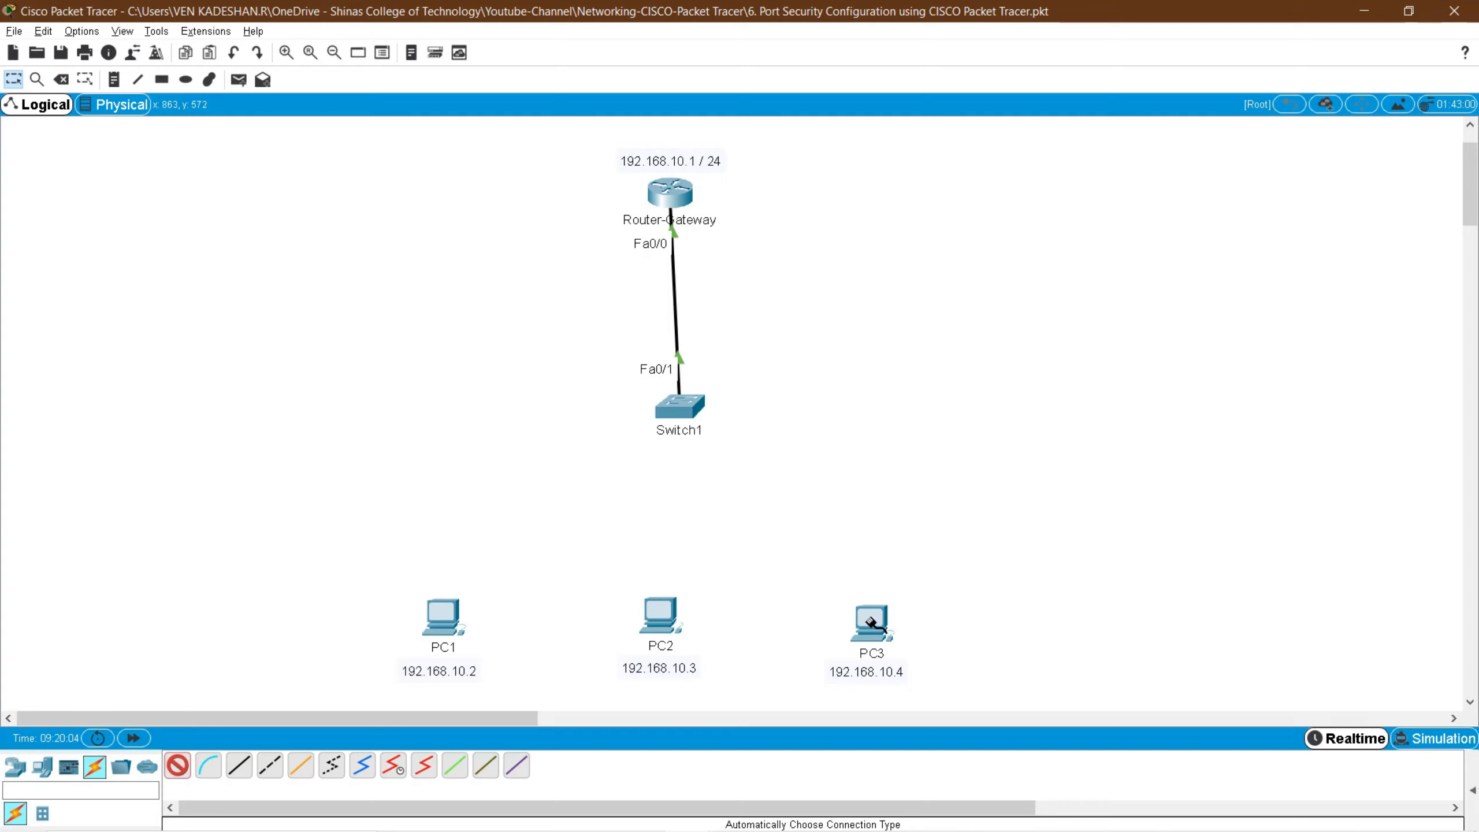
pyautogui.click(681, 410)
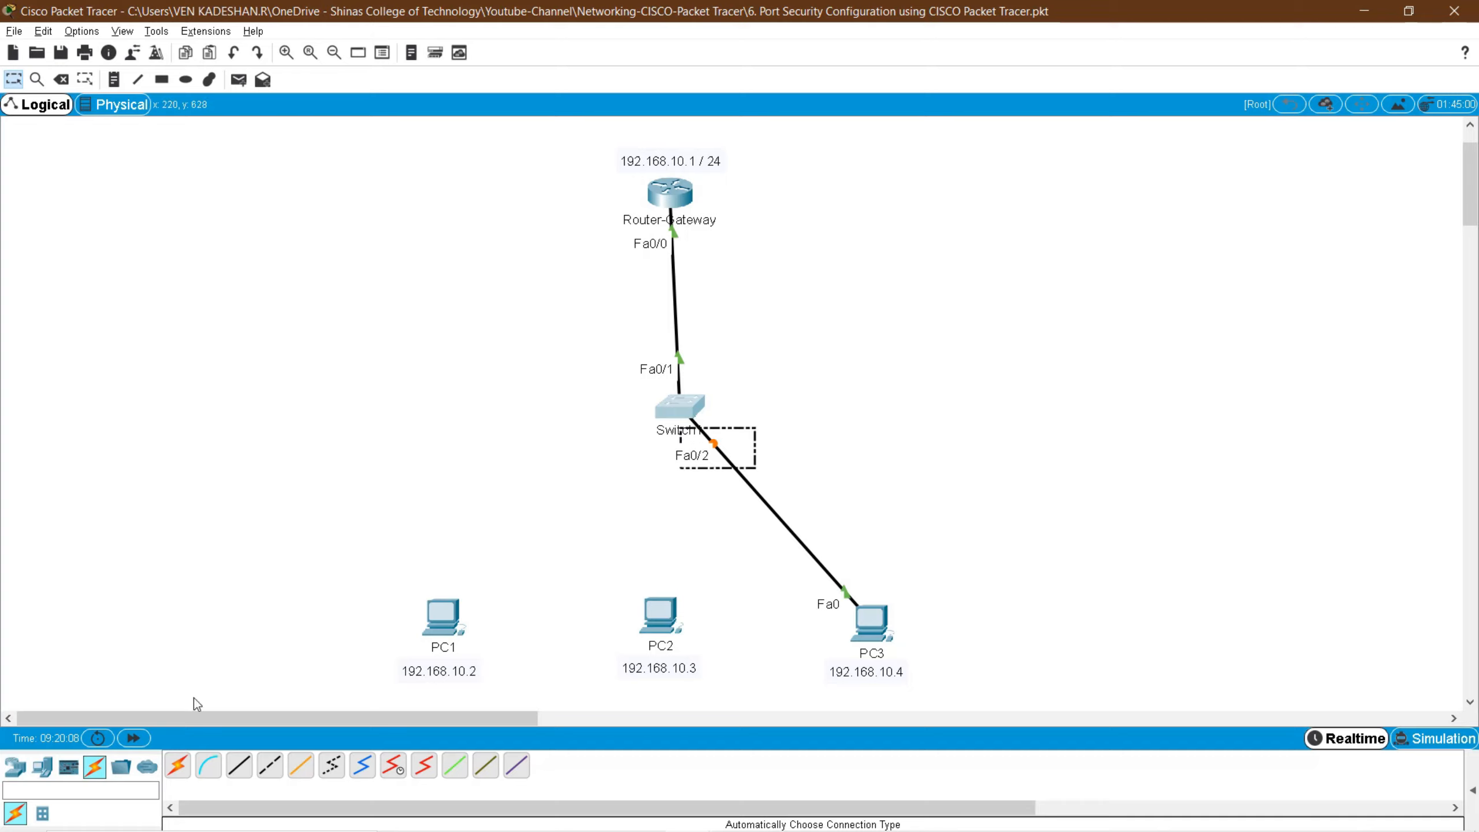
pyautogui.click(133, 738)
pyautogui.moveTo(763, 458); pyautogui.dragTo(662, 430)
pyautogui.click(977, 594)
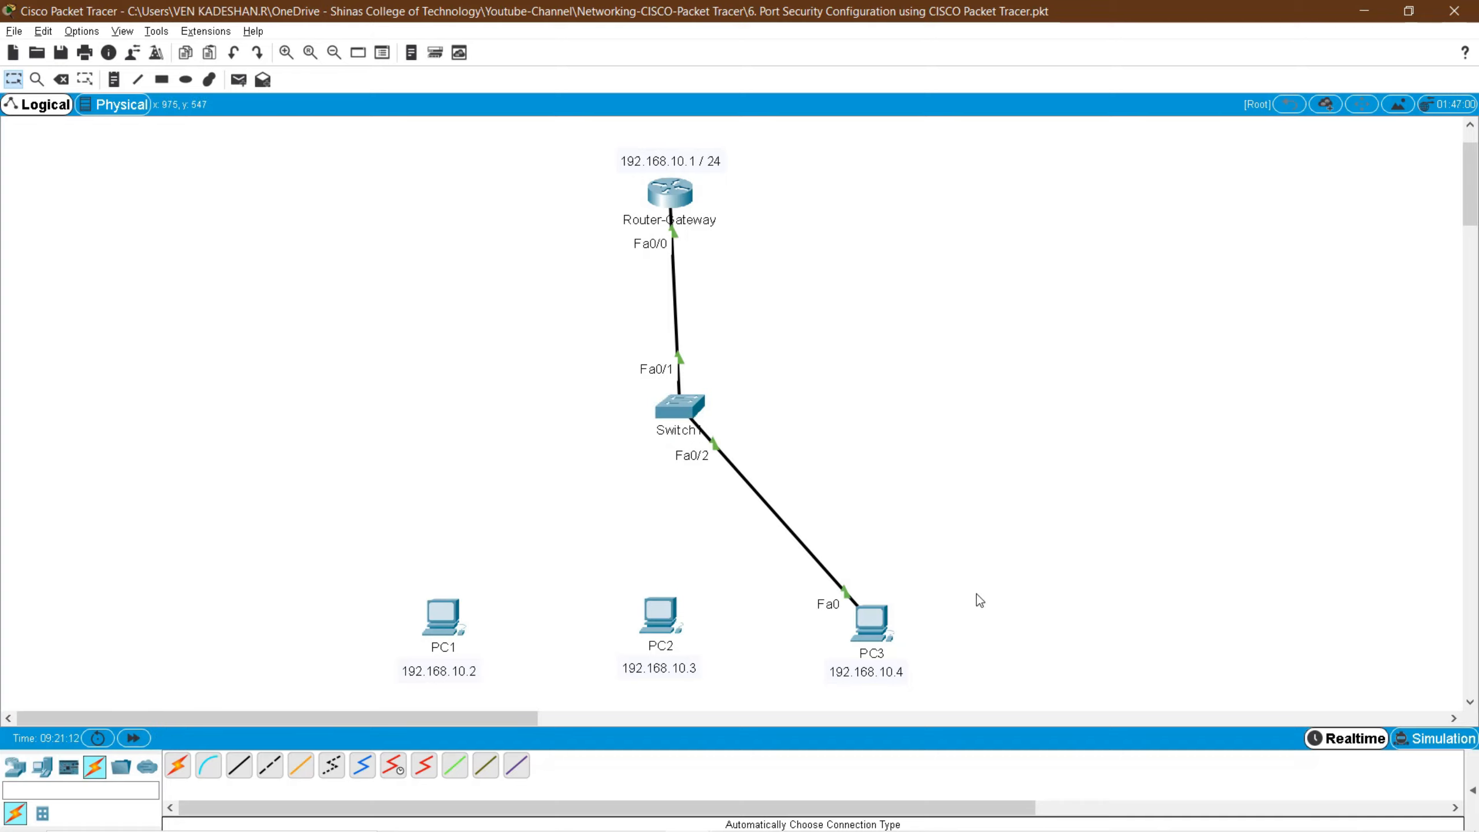
# - Shift the whole network topology sideways on the workspace to make room beside it for the PC3 window
pyautogui.click(873, 627)
pyautogui.moveTo(746, 186); pyautogui.dragTo(1043, 149)
pyautogui.click(396, 201)
pyautogui.moveTo(344, 163); pyautogui.dragTo(1042, 699)
pyautogui.moveTo(686, 413); pyautogui.dragTo(430, 405)
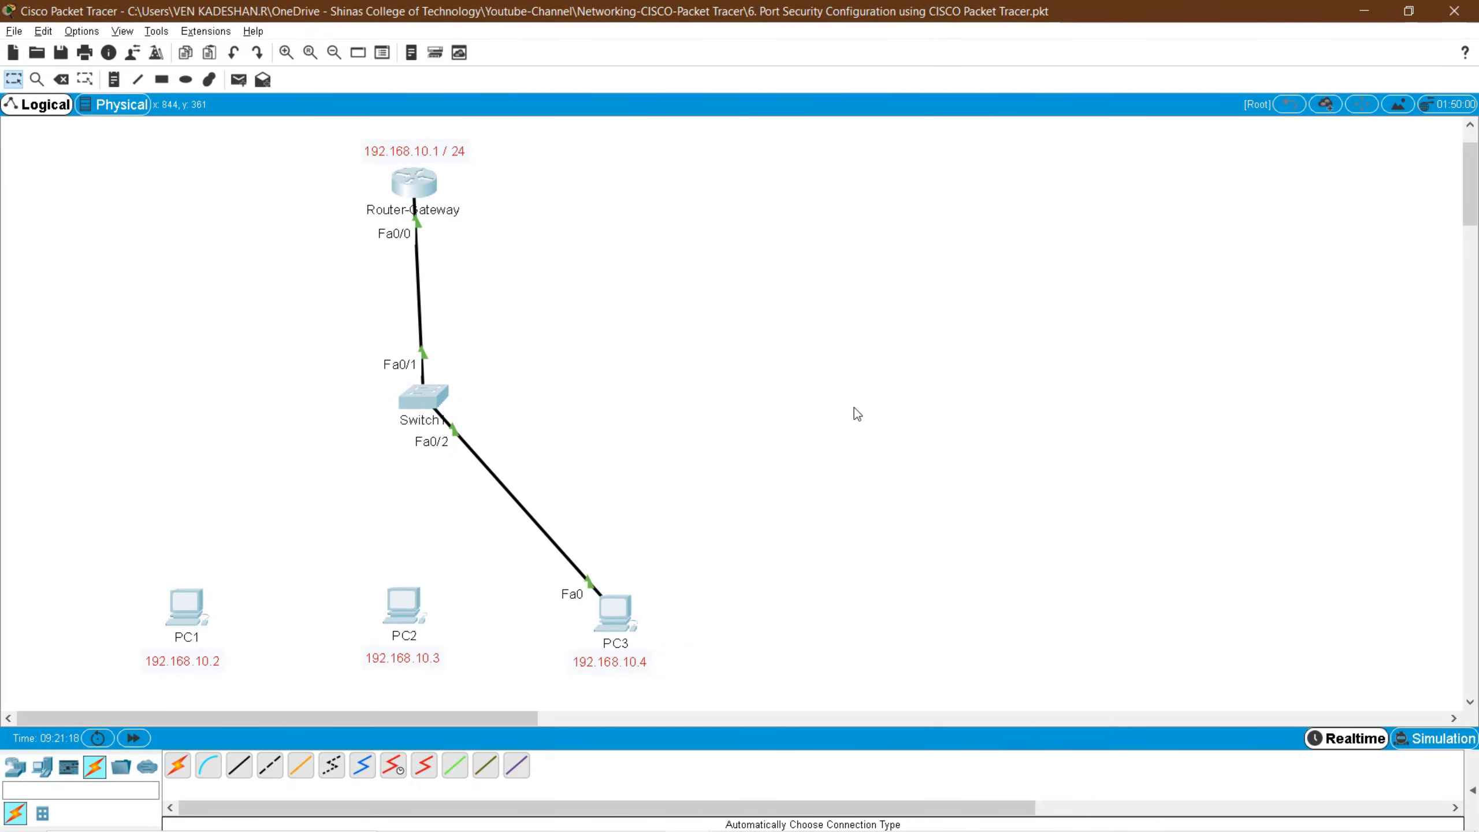
pyautogui.click(855, 413)
# - Open PC3, widen its window and ping the gateway 192.168.10.1 from its Command Prompt
pyautogui.click(619, 609)
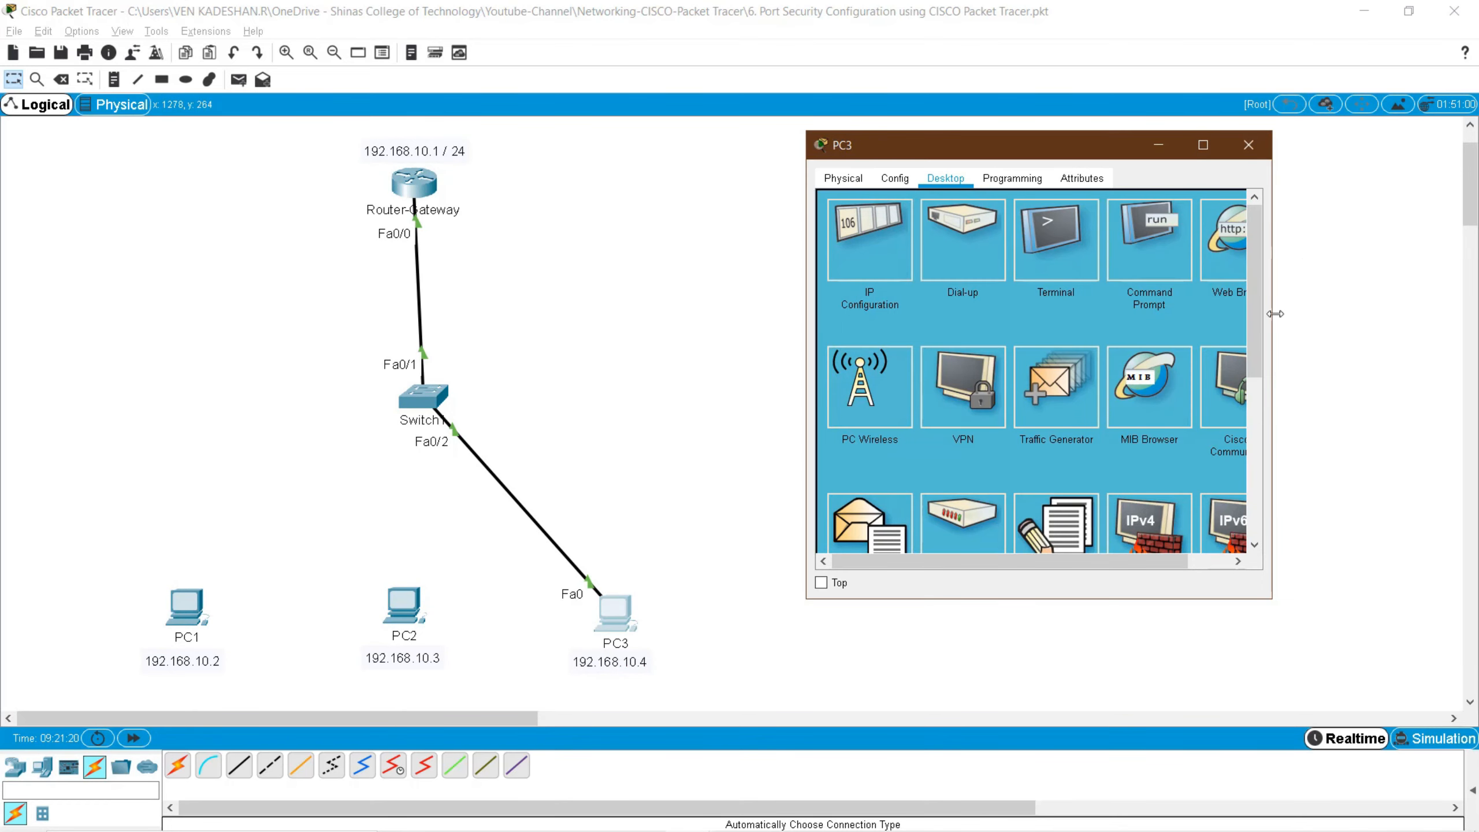
pyautogui.moveTo(1272, 315); pyautogui.dragTo(1400, 315)
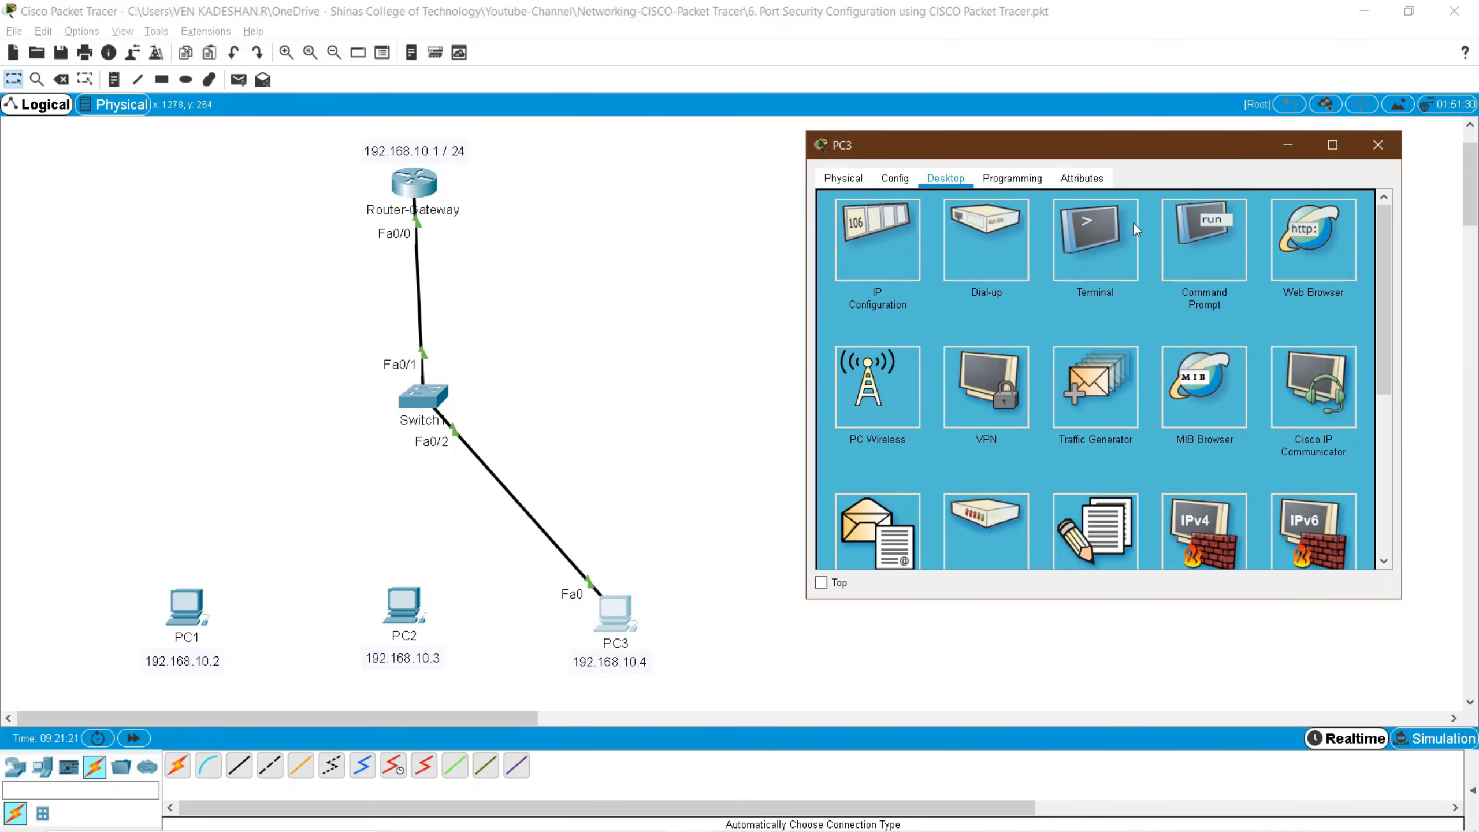
pyautogui.click(1188, 273)
pyautogui.write('ping')
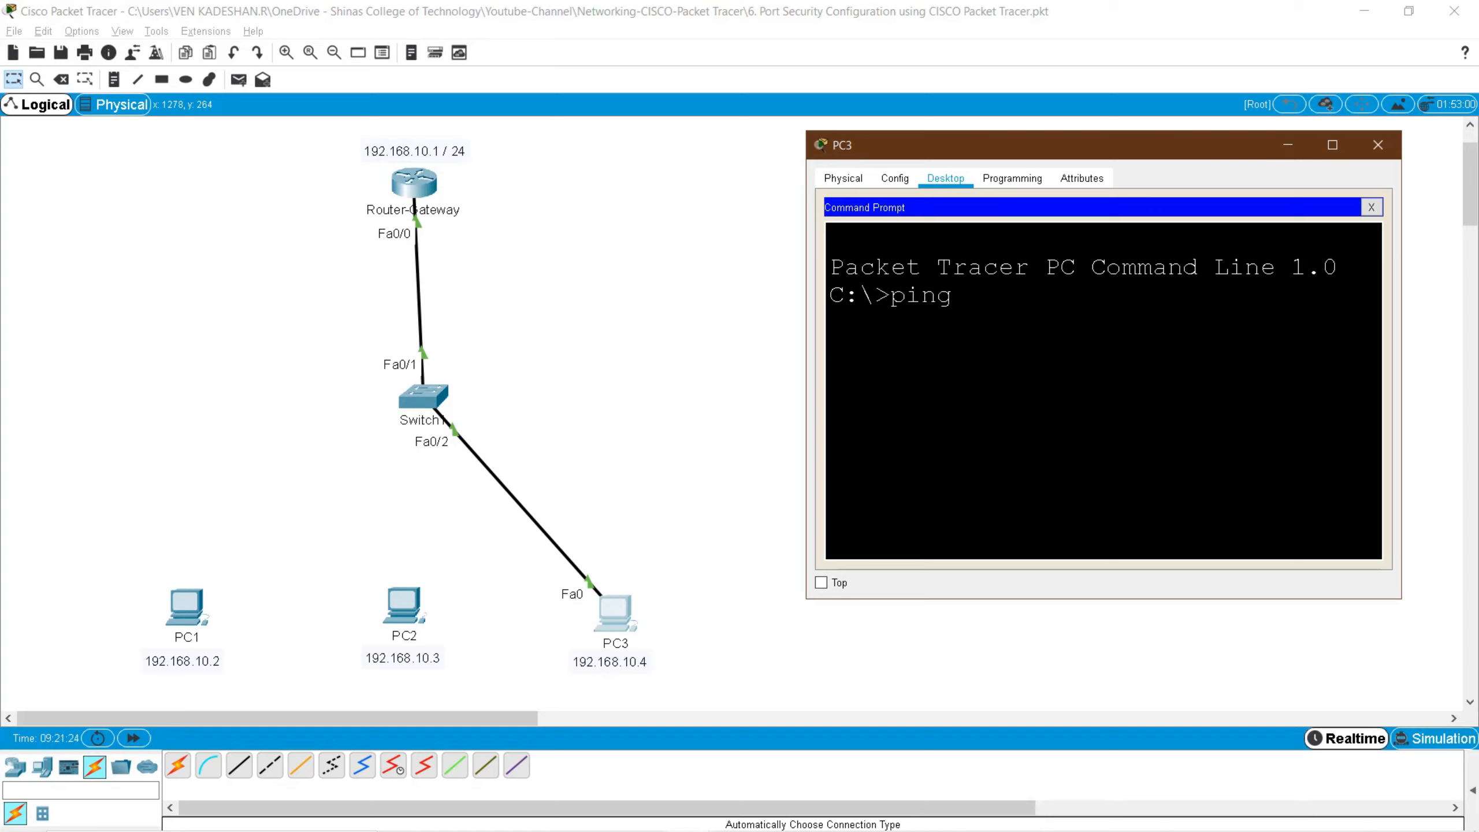
pyautogui.write(' 192.168.10.1')
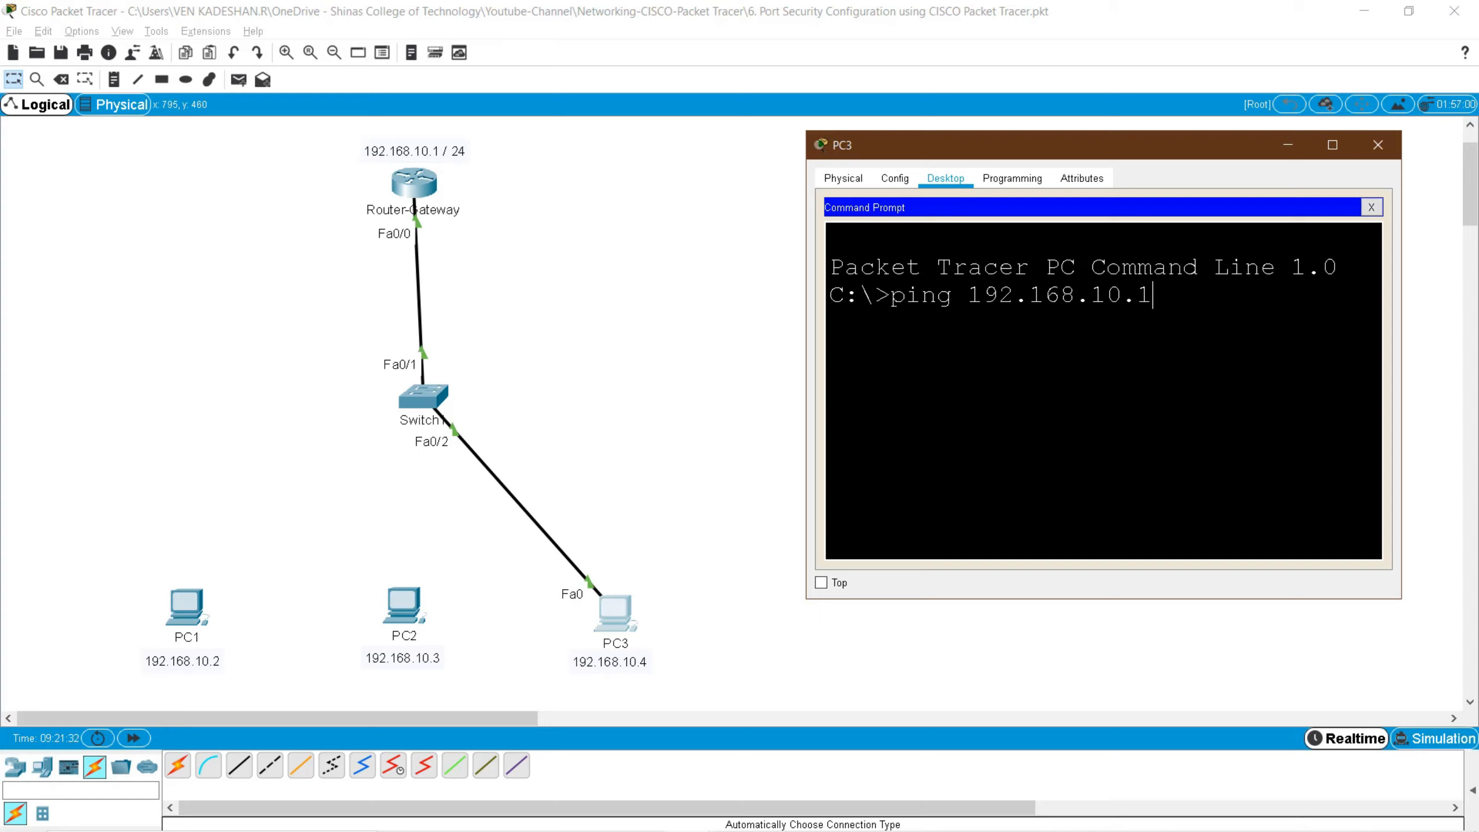
pyautogui.press('Return')
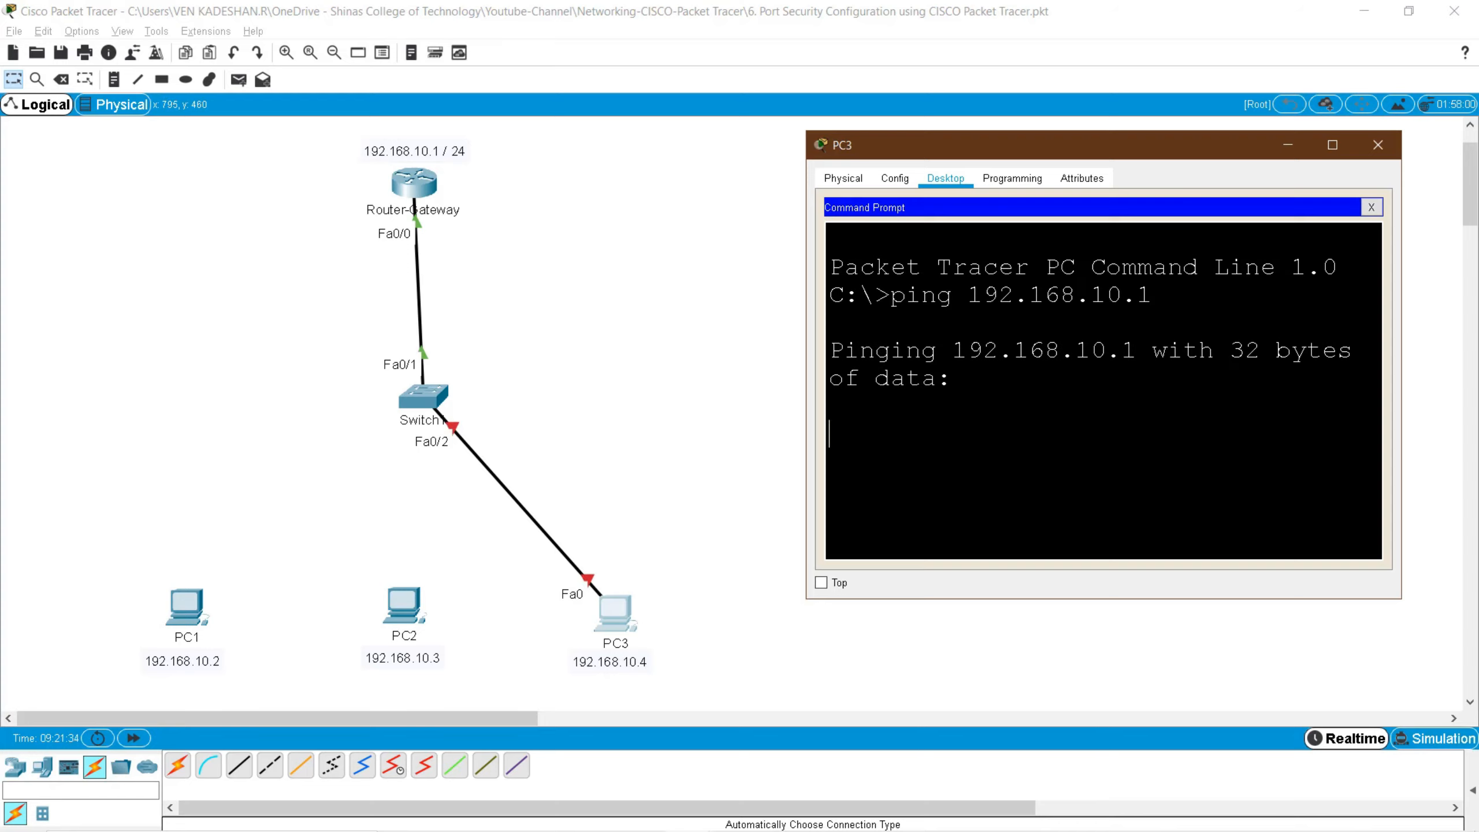
# - Inspect the link status at both ends of the cable between Switch1's Fa0/2 and PC3
pyautogui.click(476, 436)
pyautogui.moveTo(494, 429); pyautogui.dragTo(370, 413)
pyautogui.click(602, 410)
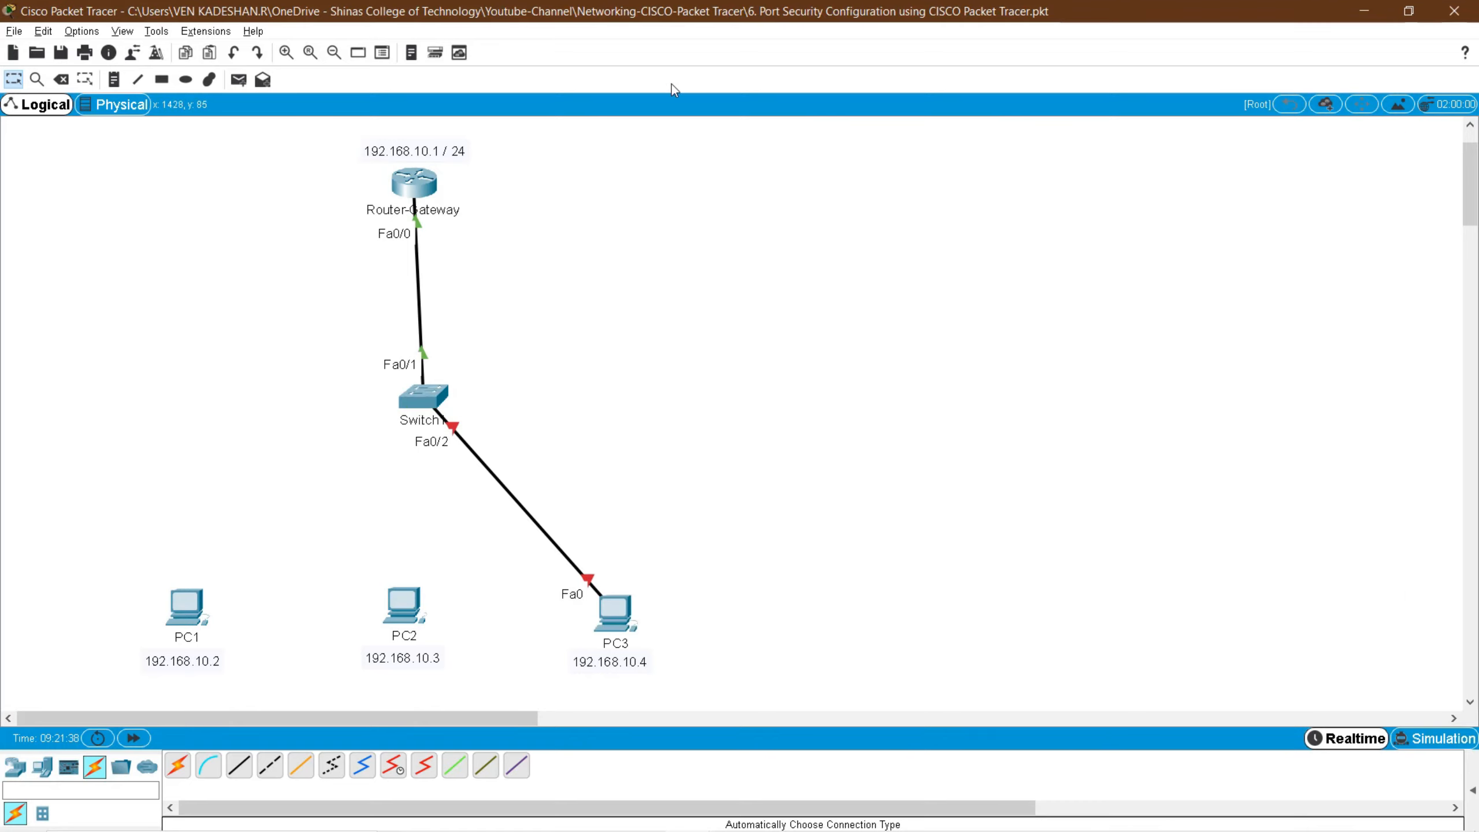
pyautogui.moveTo(528, 435); pyautogui.dragTo(377, 416)
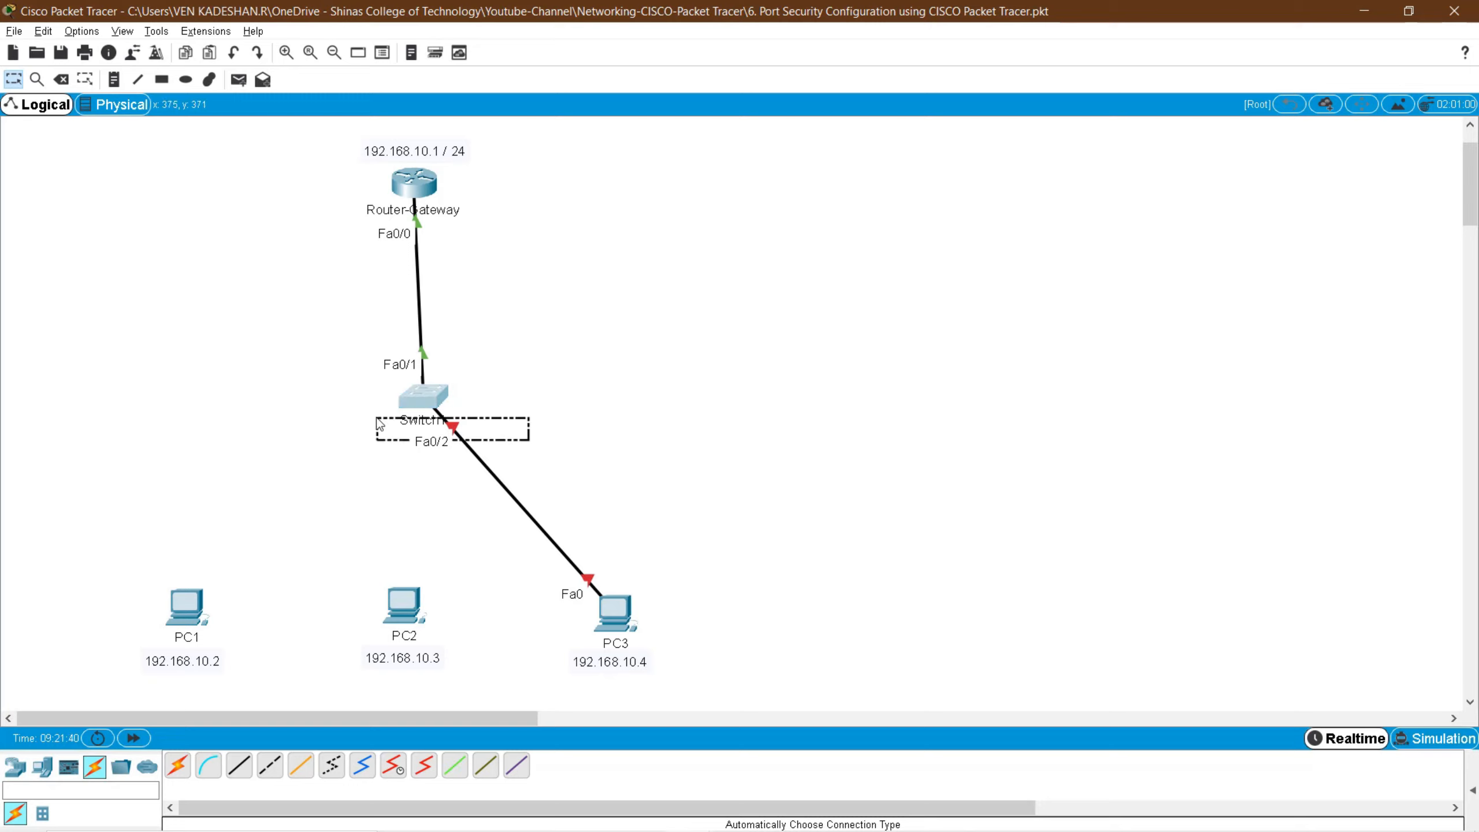
pyautogui.moveTo(525, 549)
pyautogui.mouseDown()
pyautogui.moveTo(792, 566)
pyautogui.moveTo(759, 630)
pyautogui.mouseUp()
pyautogui.moveTo(527, 450); pyautogui.dragTo(368, 401)
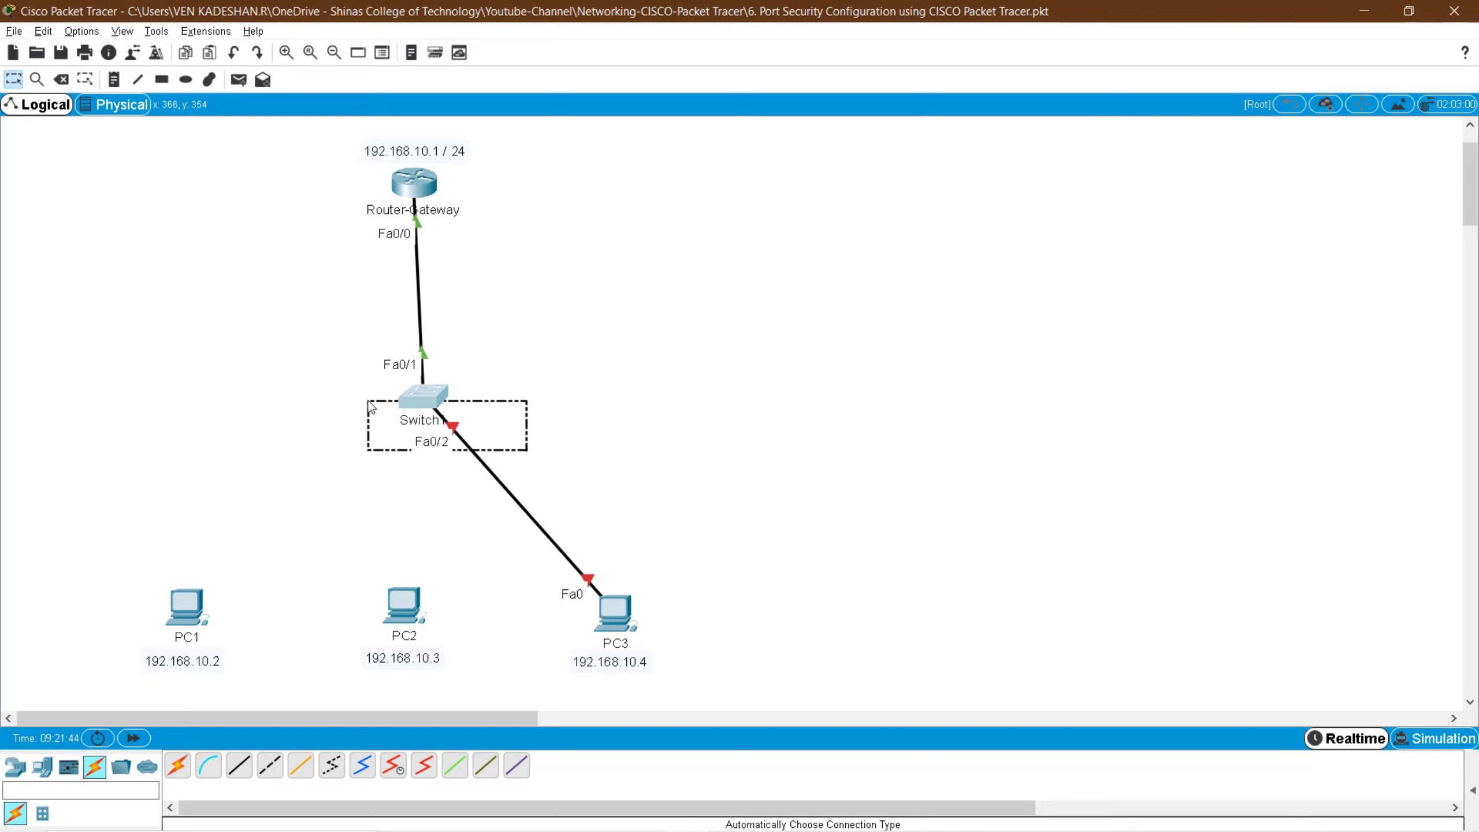
# - Open Switch1's command line, run show mac-address-table and check which ports have entries
pyautogui.doubleClick(424, 399)
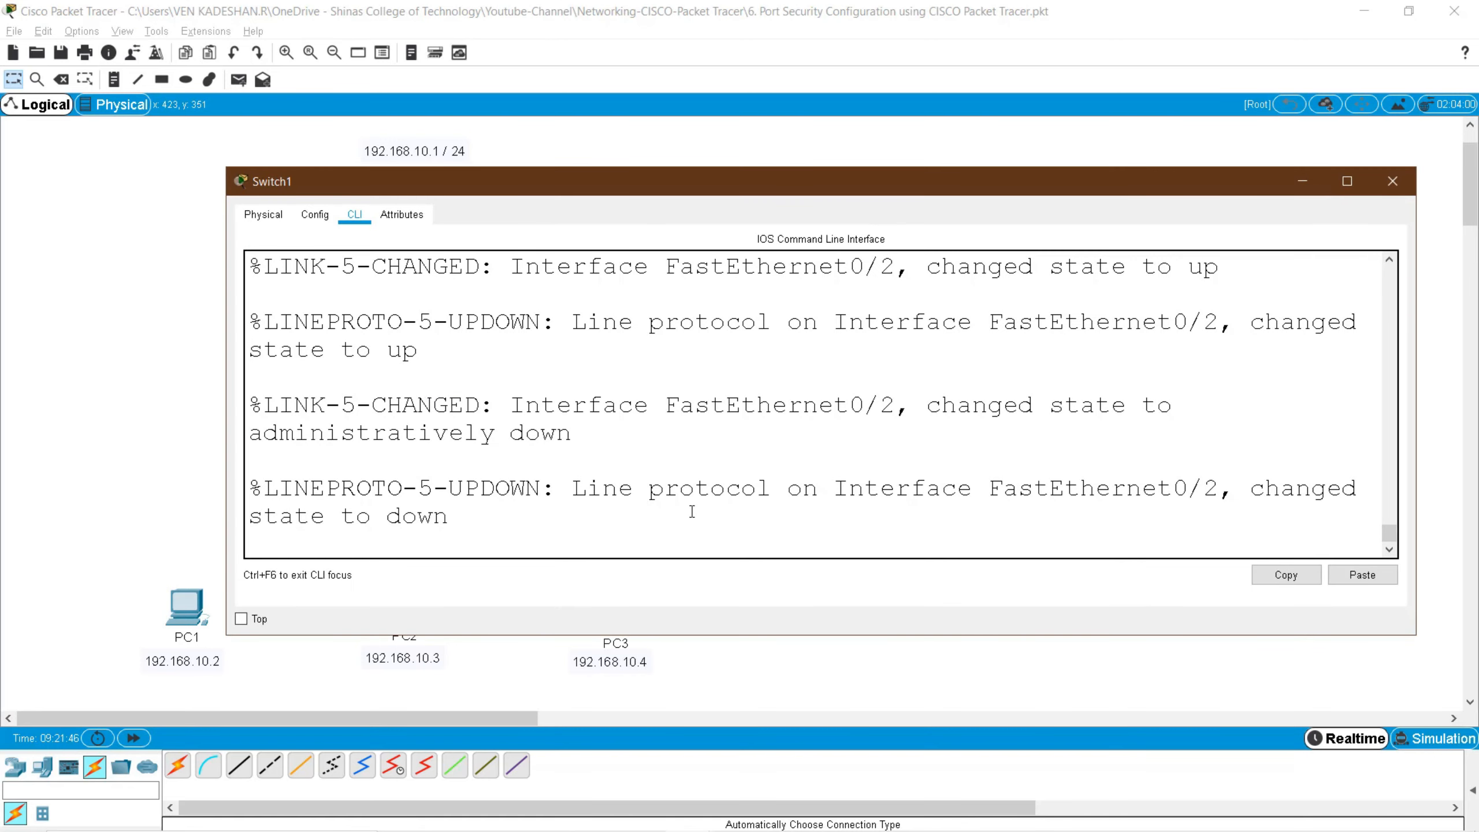
pyautogui.write('show running-config')
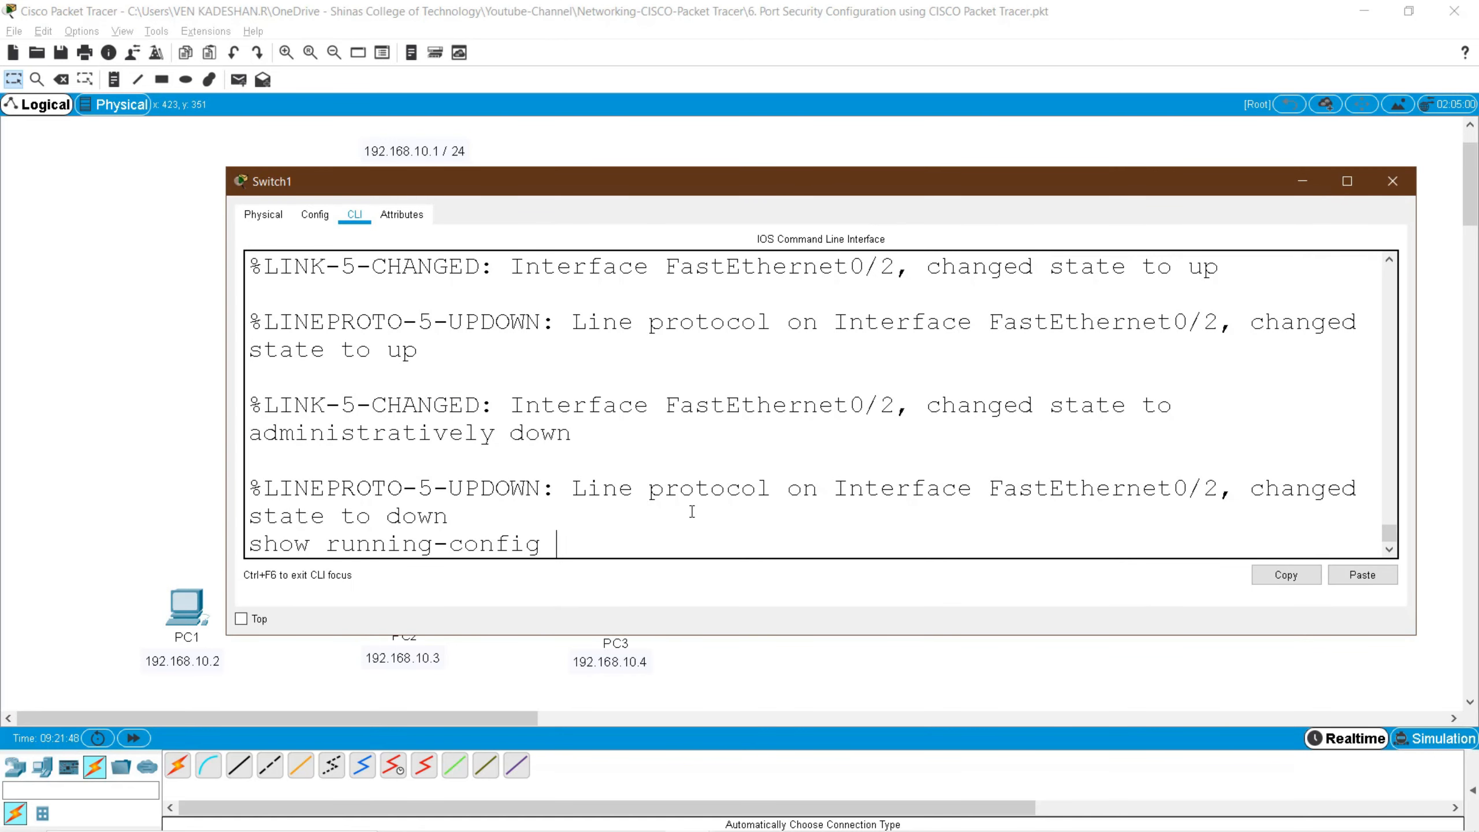
pyautogui.press('BackSpace')
pyautogui.press('BackSpace')
pyautogui.press('BackSpace')
pyautogui.press('BackSpace')
pyautogui.press('BackSpace')
pyautogui.press('BackSpace')
pyautogui.press('BackSpace')
pyautogui.press('BackSpace')
pyautogui.press('BackSpace')
pyautogui.press('BackSpace')
pyautogui.press('BackSpace')
pyautogui.press('BackSpace')
pyautogui.press('BackSpace')
pyautogui.press('BackSpace')
pyautogui.write('mac-address-table')
pyautogui.press('Return')
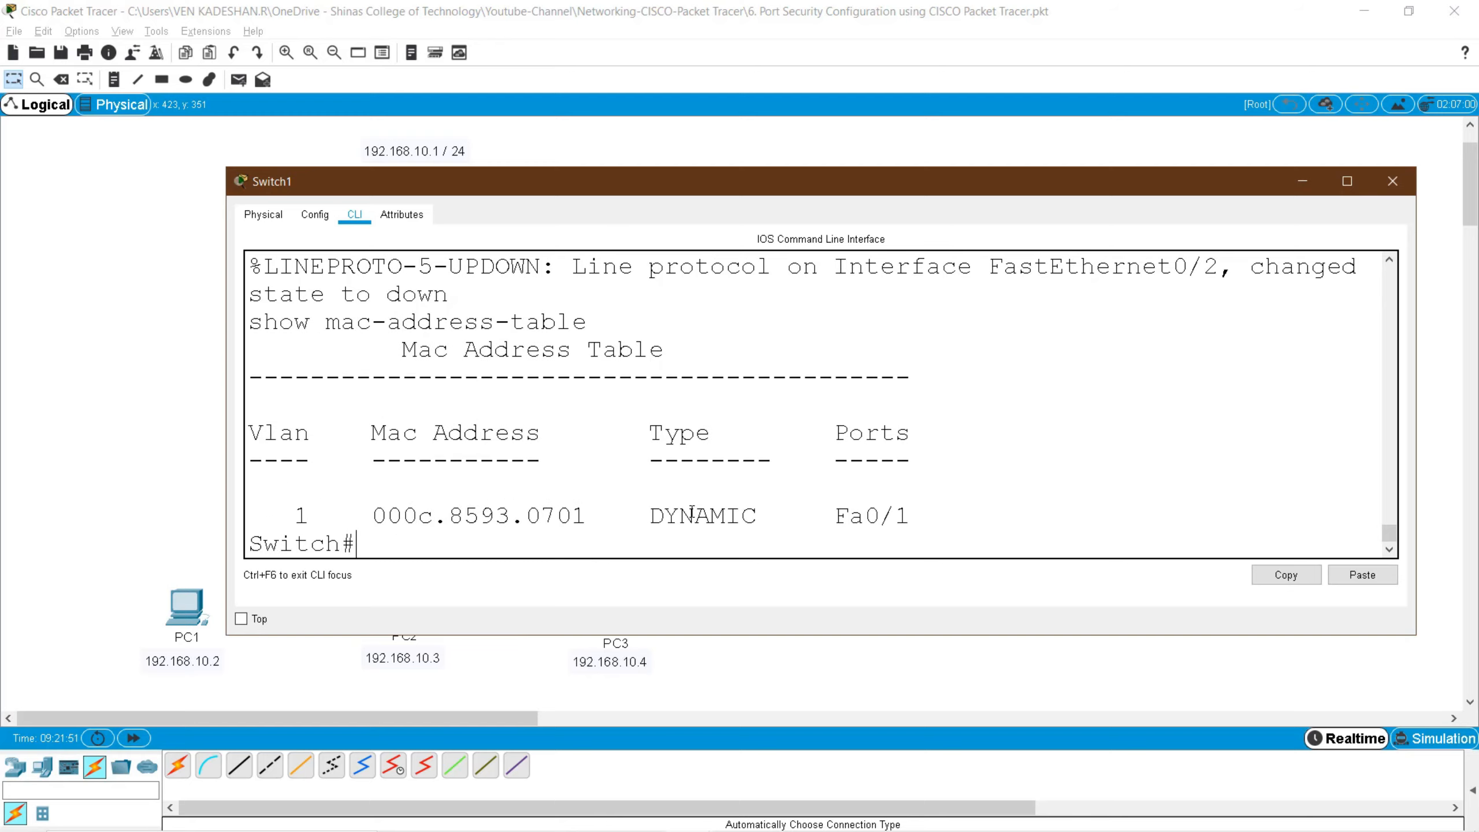
pyautogui.click(343, 489)
pyautogui.moveTo(807, 496); pyautogui.dragTo(978, 500)
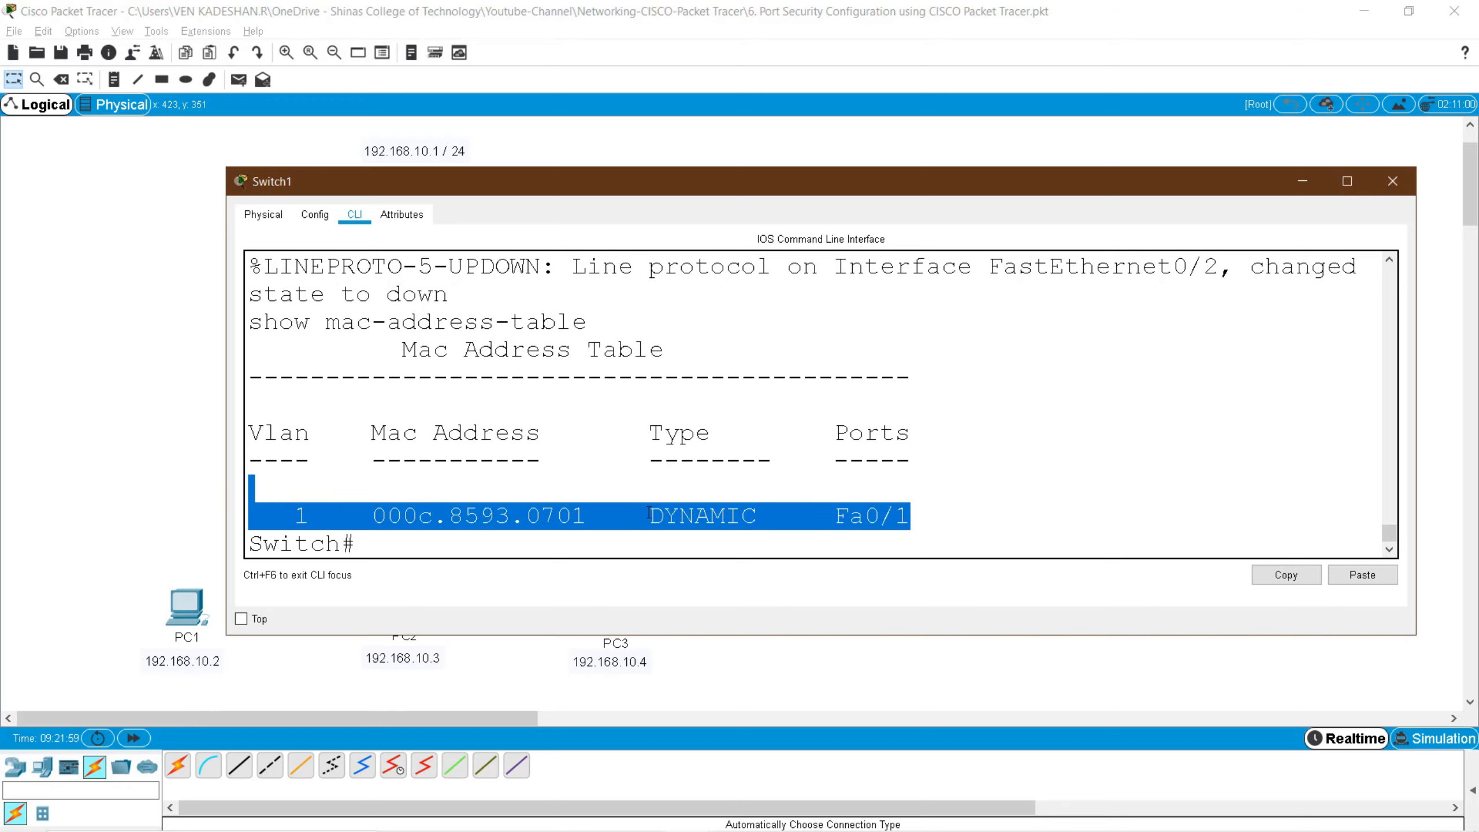
pyautogui.click(529, 545)
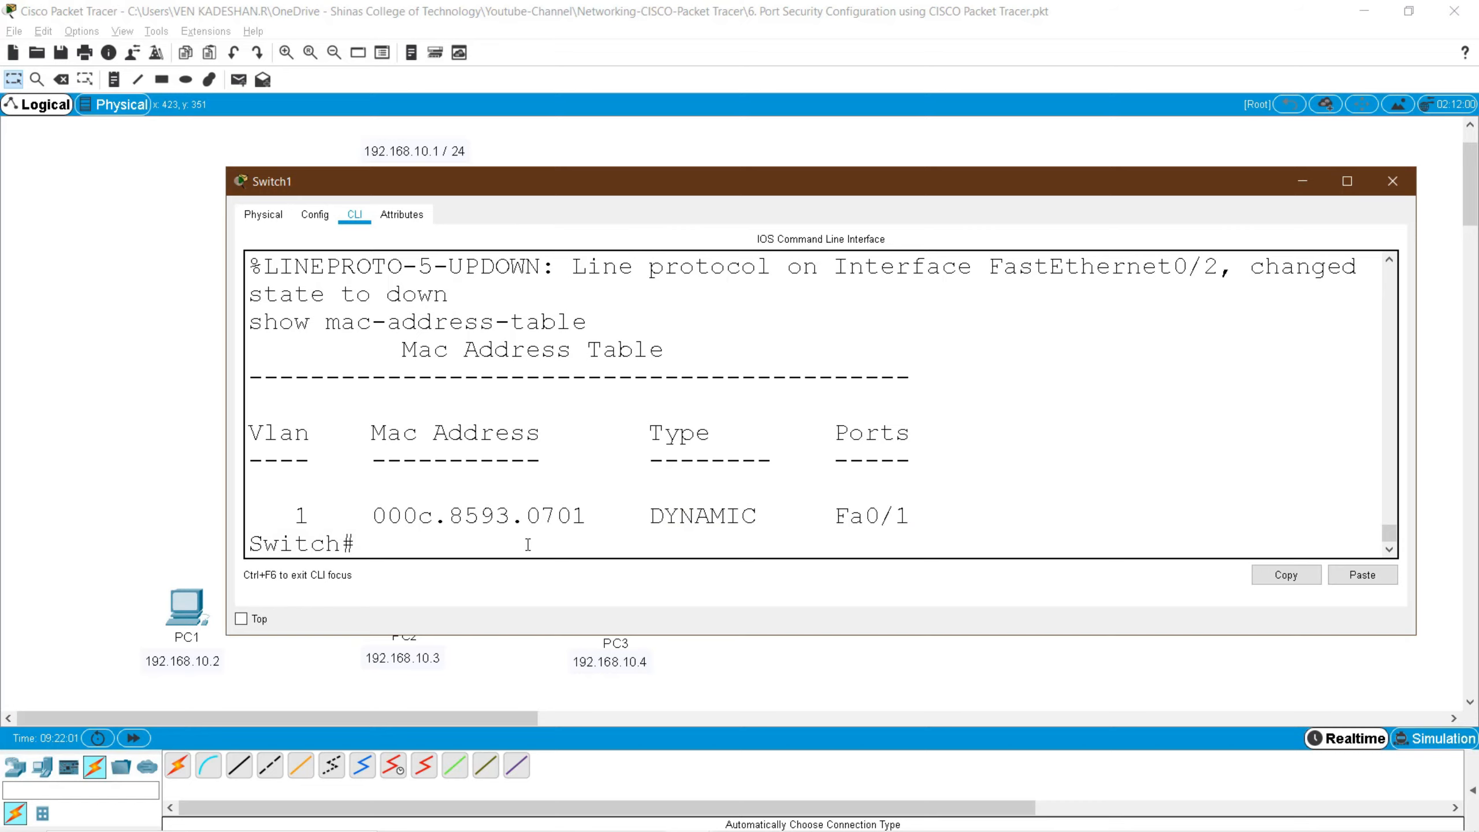
# - Run show port-security on Switch1 and check the security violation count for Fa0/2
pyautogui.write('sho')
pyautogui.press('Tab')
pyautogui.write('port')
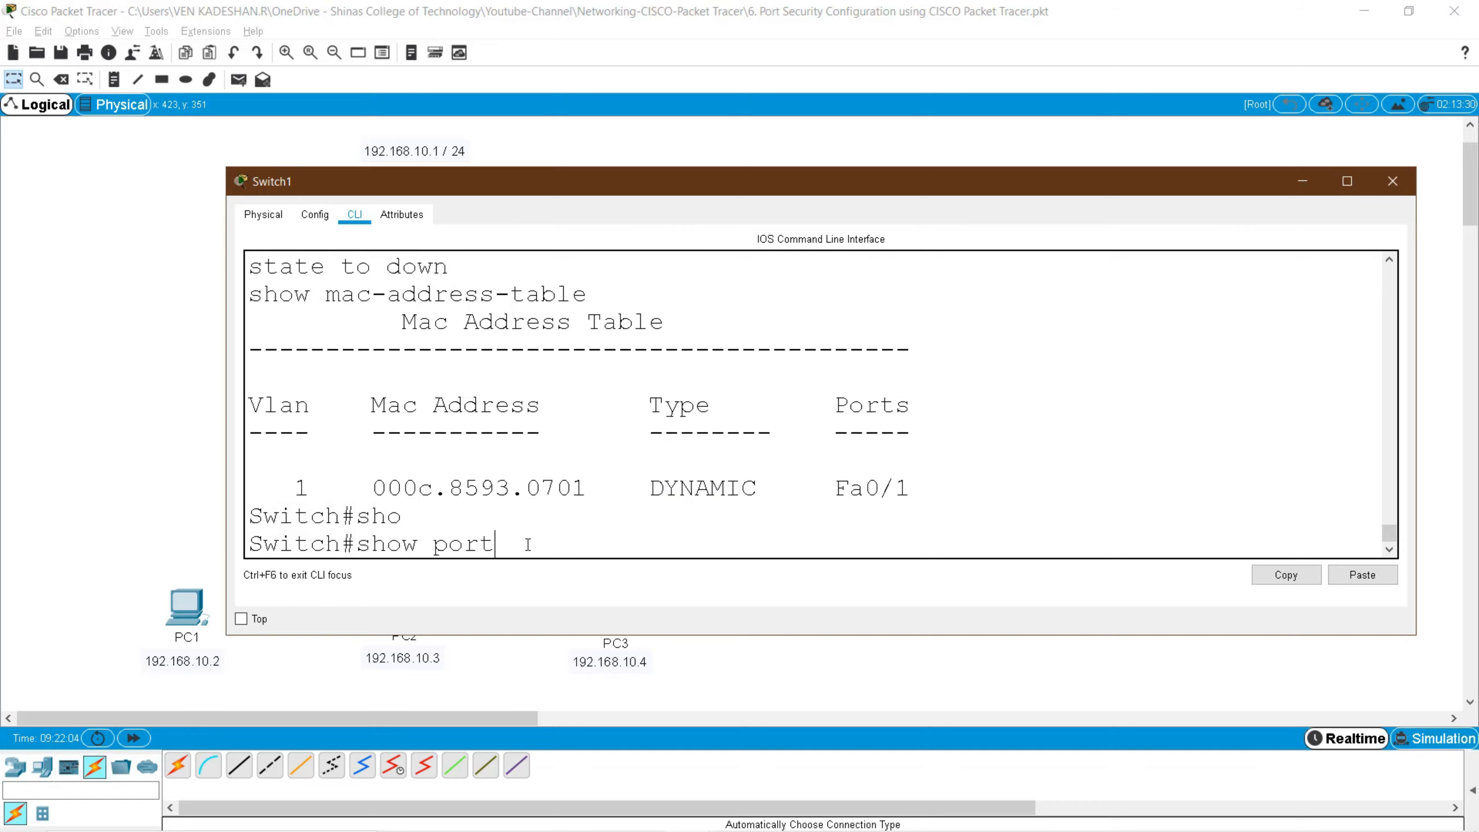
pyautogui.press('Tab')
pyautogui.press('Return')
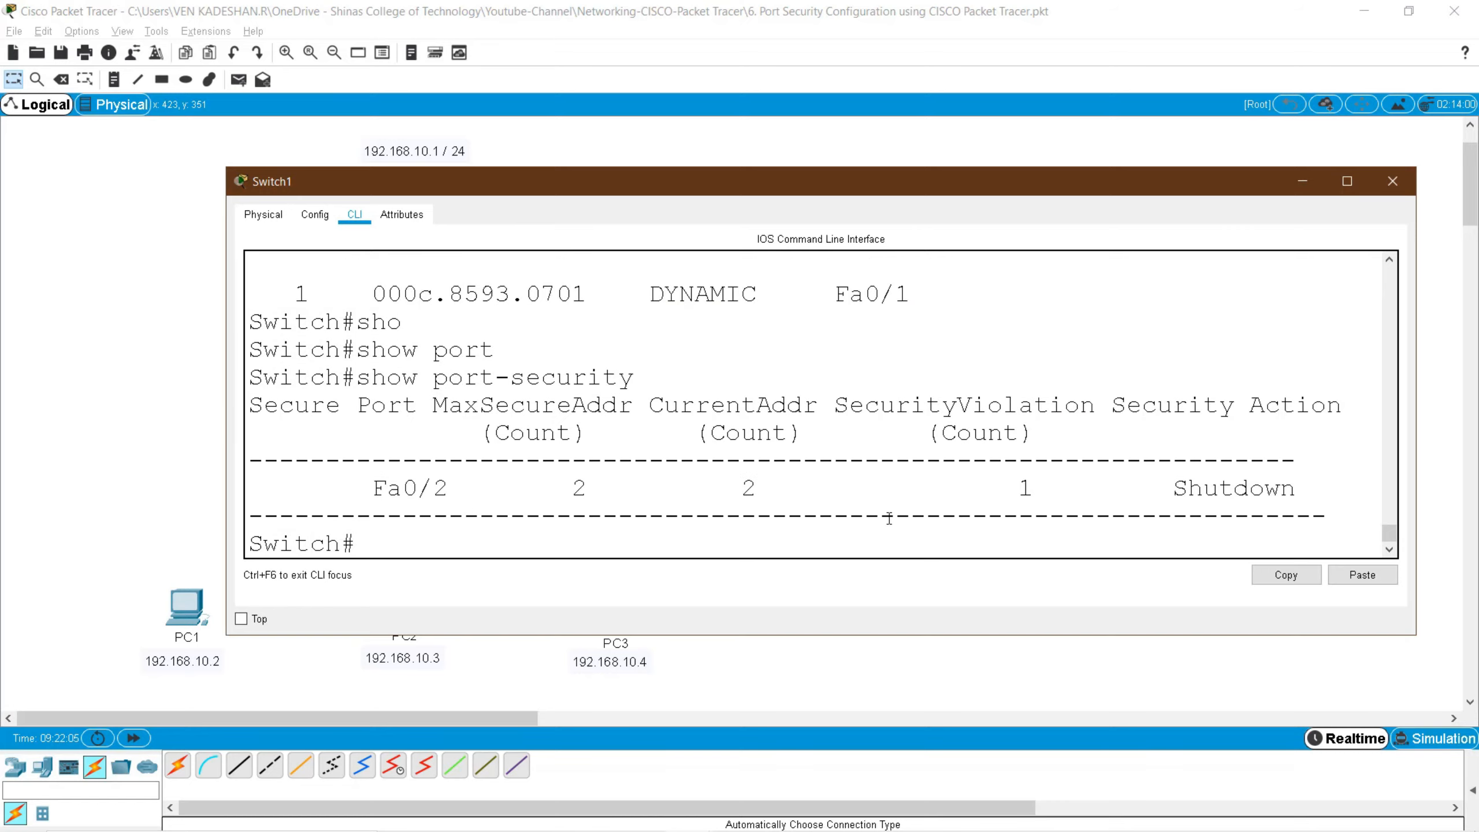
pyautogui.moveTo(1017, 486)
pyautogui.mouseDown()
pyautogui.moveTo(1050, 486)
pyautogui.moveTo(1013, 490)
pyautogui.moveTo(1043, 495)
pyautogui.mouseUp()
pyautogui.click(1035, 490)
pyautogui.moveTo(1021, 487); pyautogui.dragTo(1053, 486)
# - Return to the topology, decline deleting the selected item and remove only the cable between Switch1 and PC3
pyautogui.hotkey('alt', 'Tab')
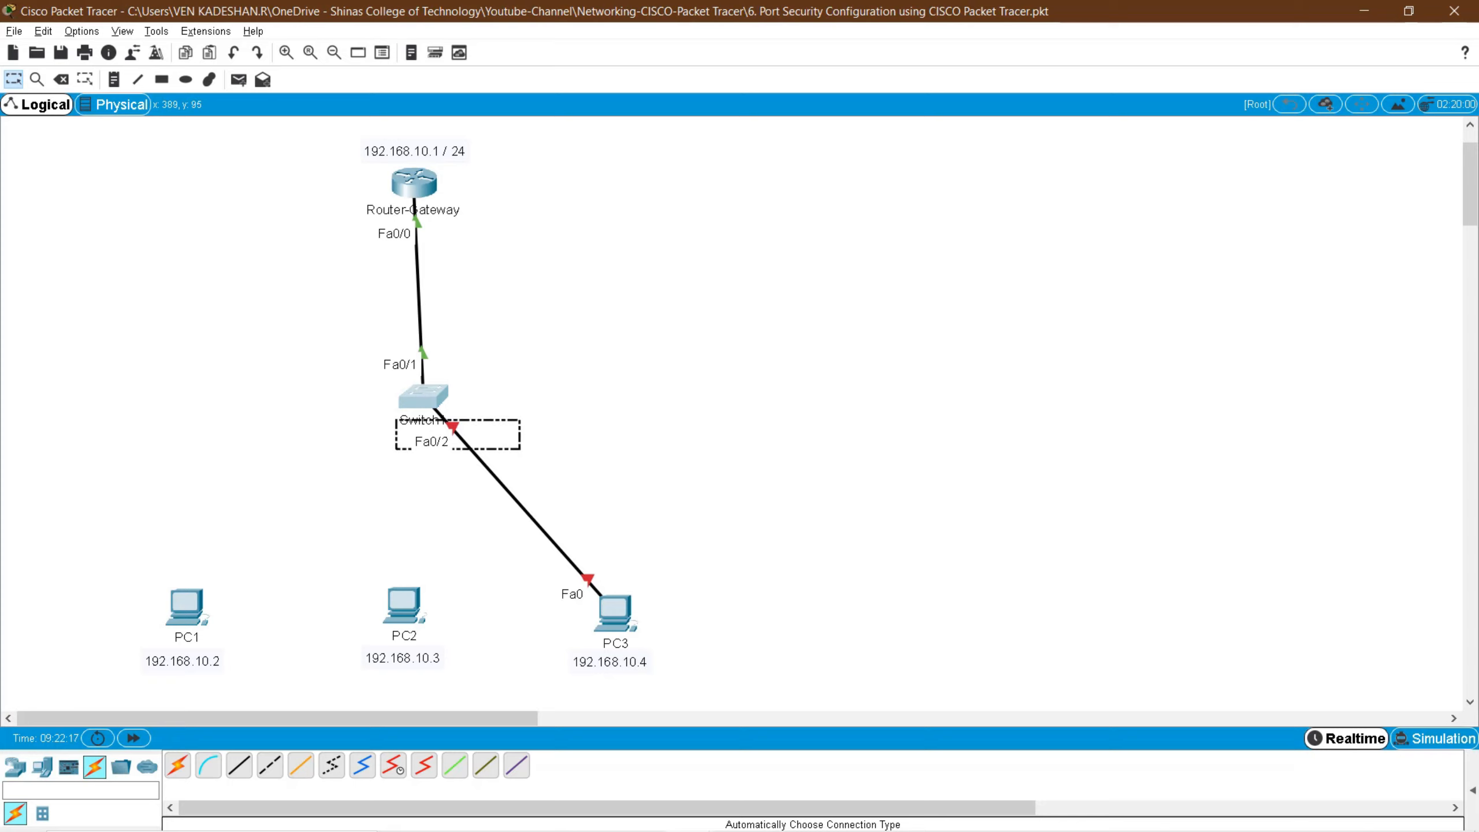
pyautogui.click(61, 79)
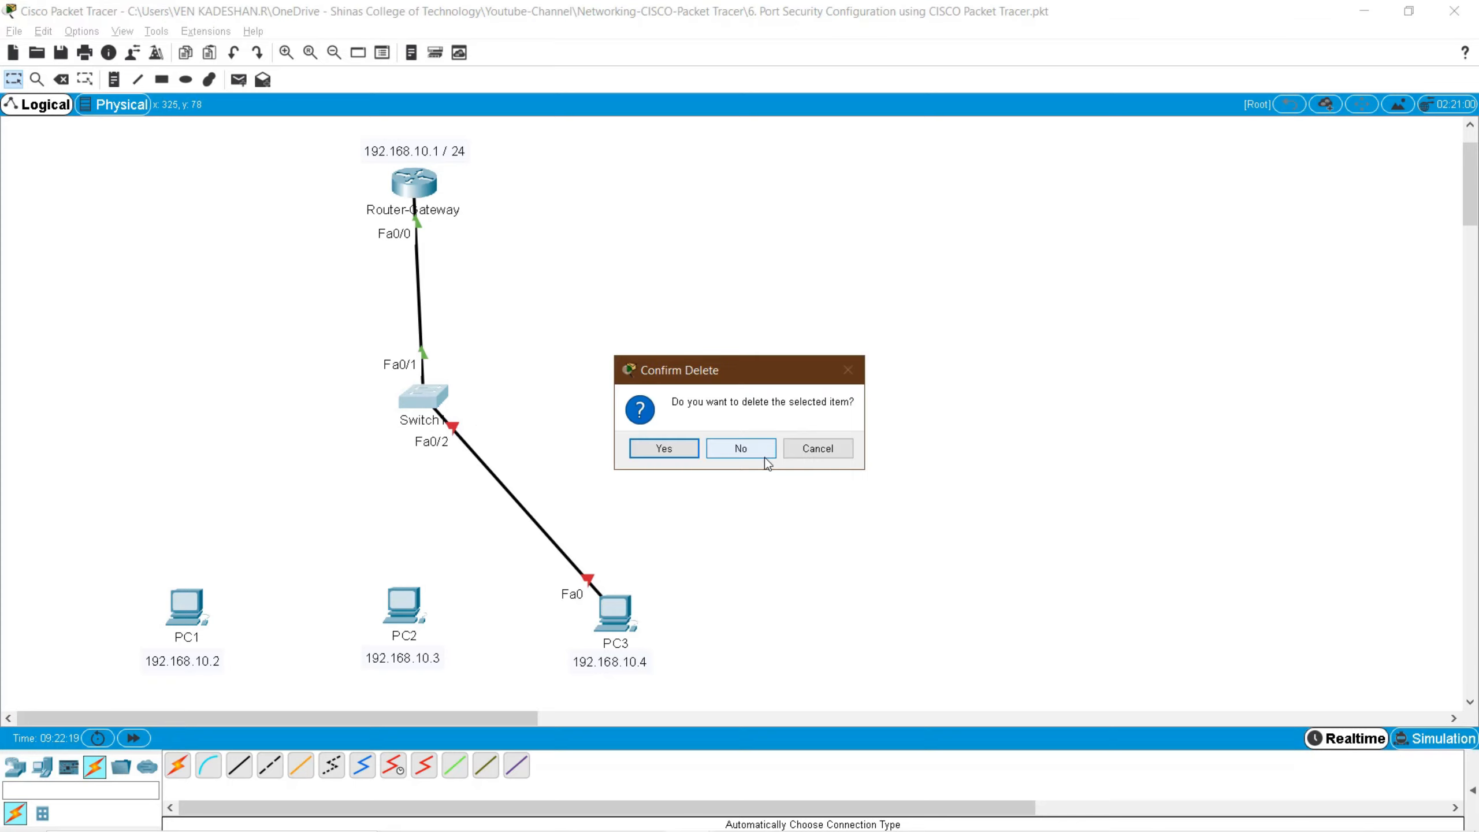
pyautogui.click(764, 448)
pyautogui.click(486, 465)
pyautogui.press('Escape')
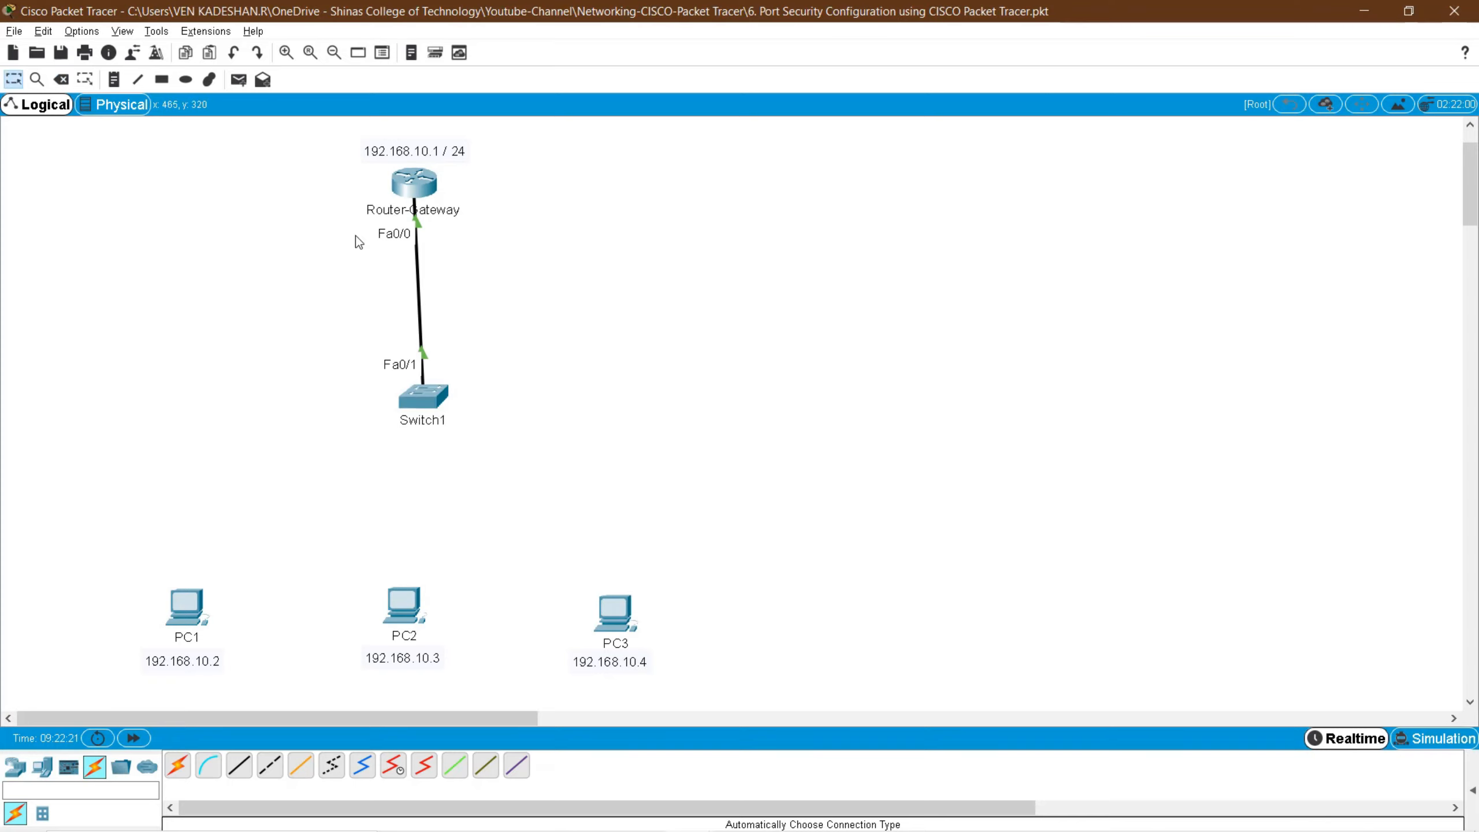
# - Reconnect PC2 to Switch1 with an automatically chosen cable
pyautogui.click(178, 765)
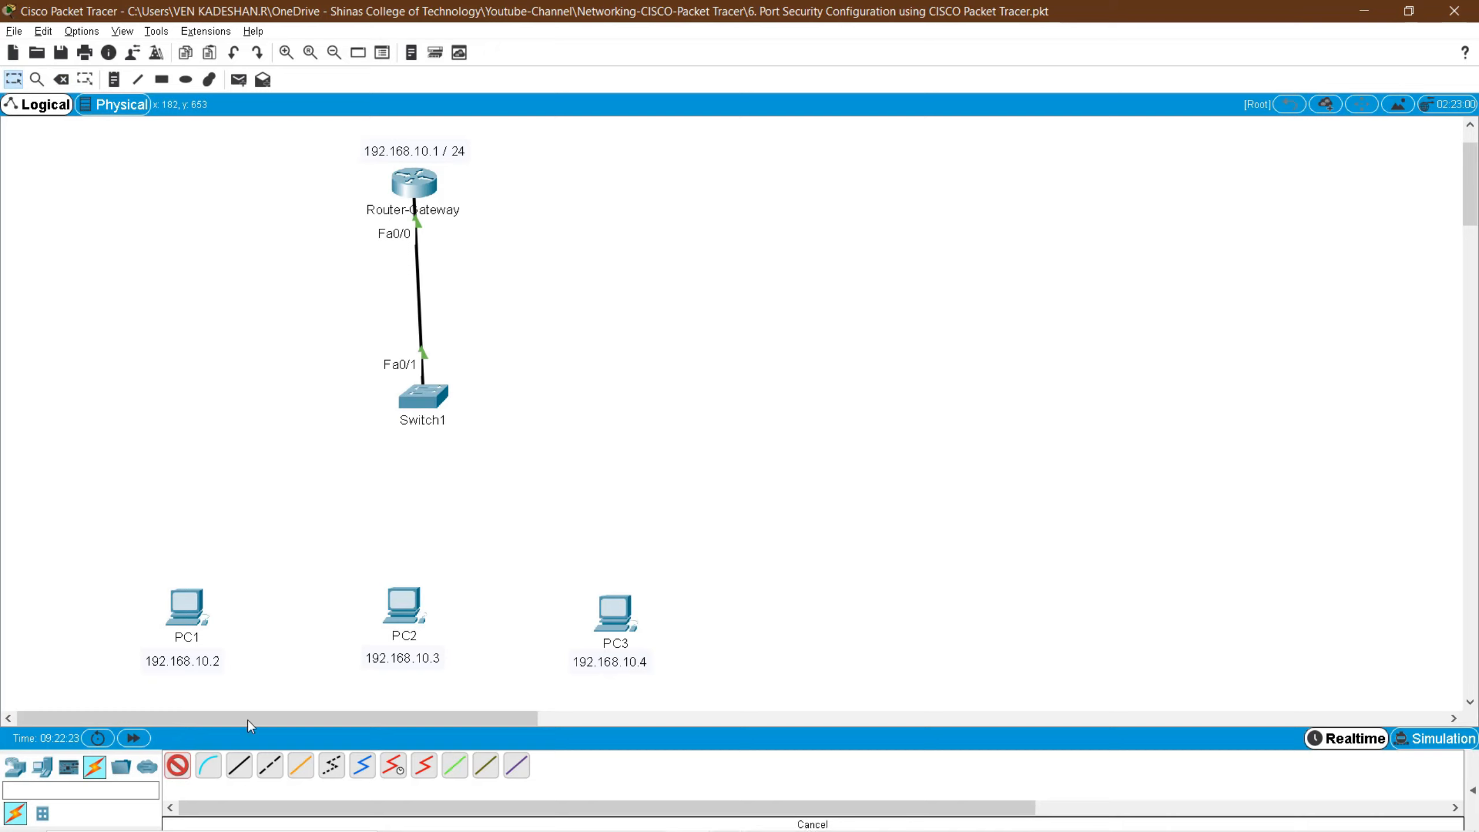
pyautogui.click(400, 606)
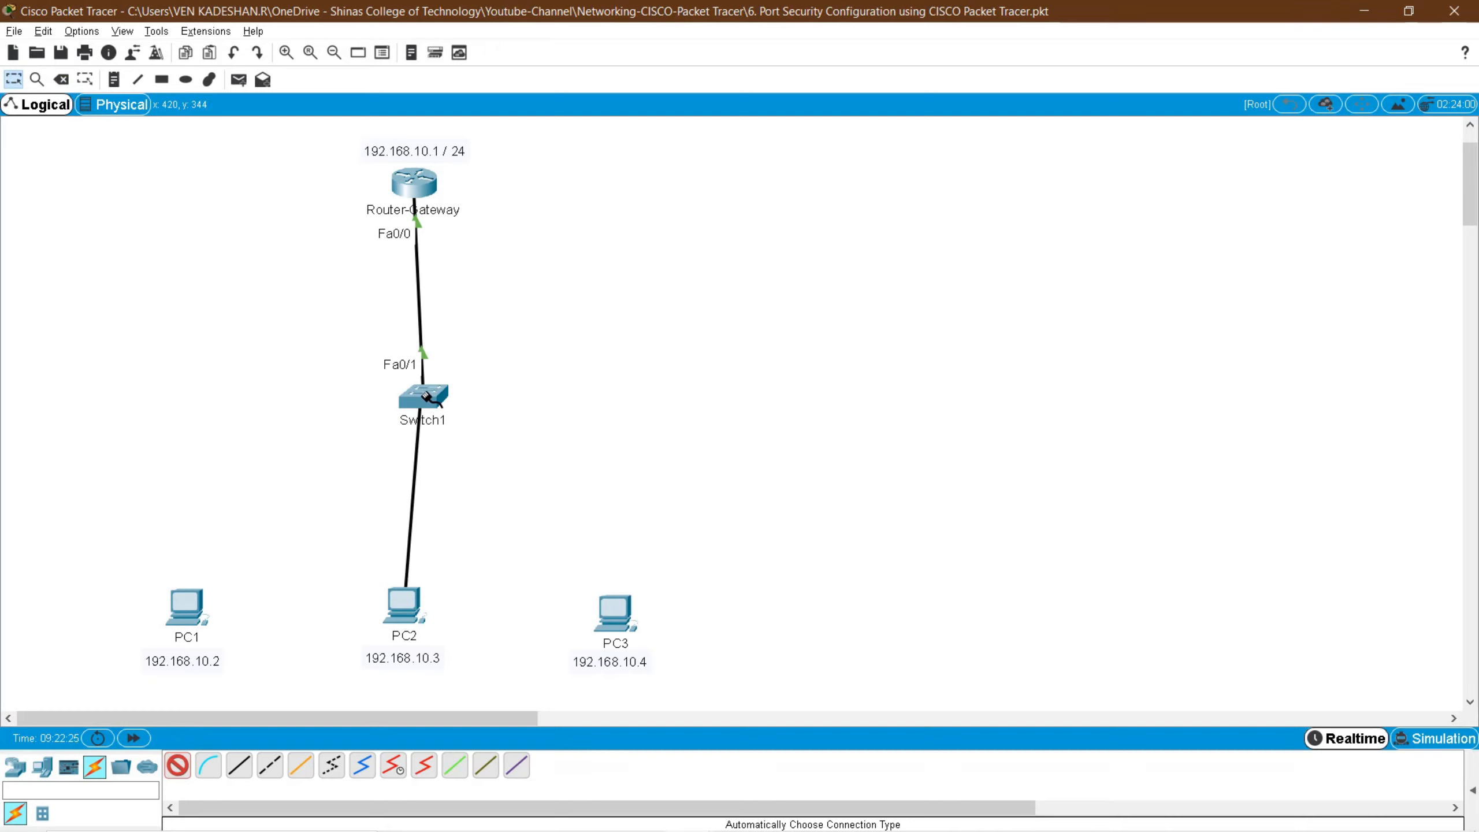
pyautogui.click(425, 398)
pyautogui.click(425, 398)
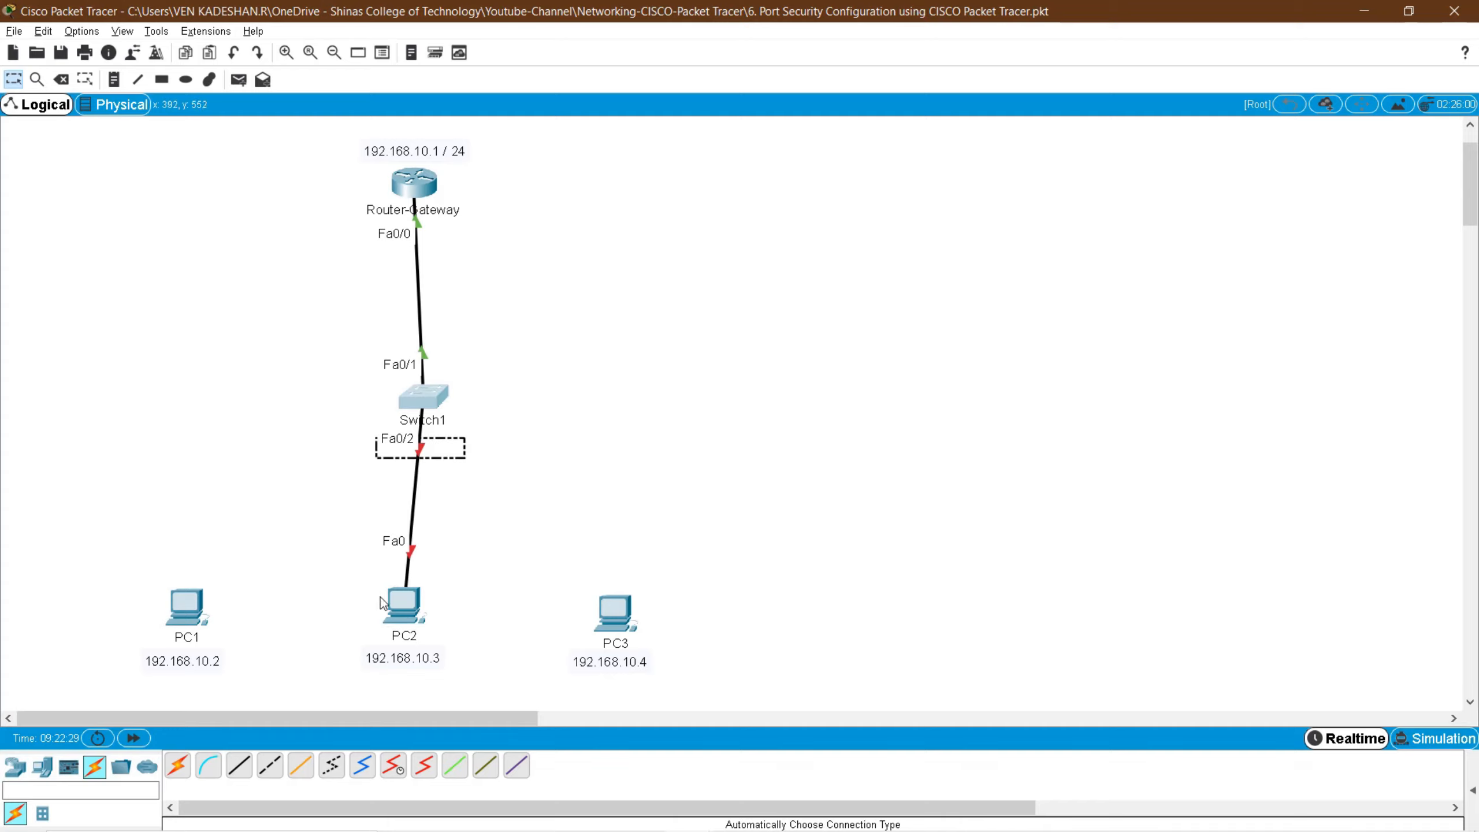
# - Open Switch1's command line and enter interface configuration mode for fa0/2
pyautogui.click(425, 397)
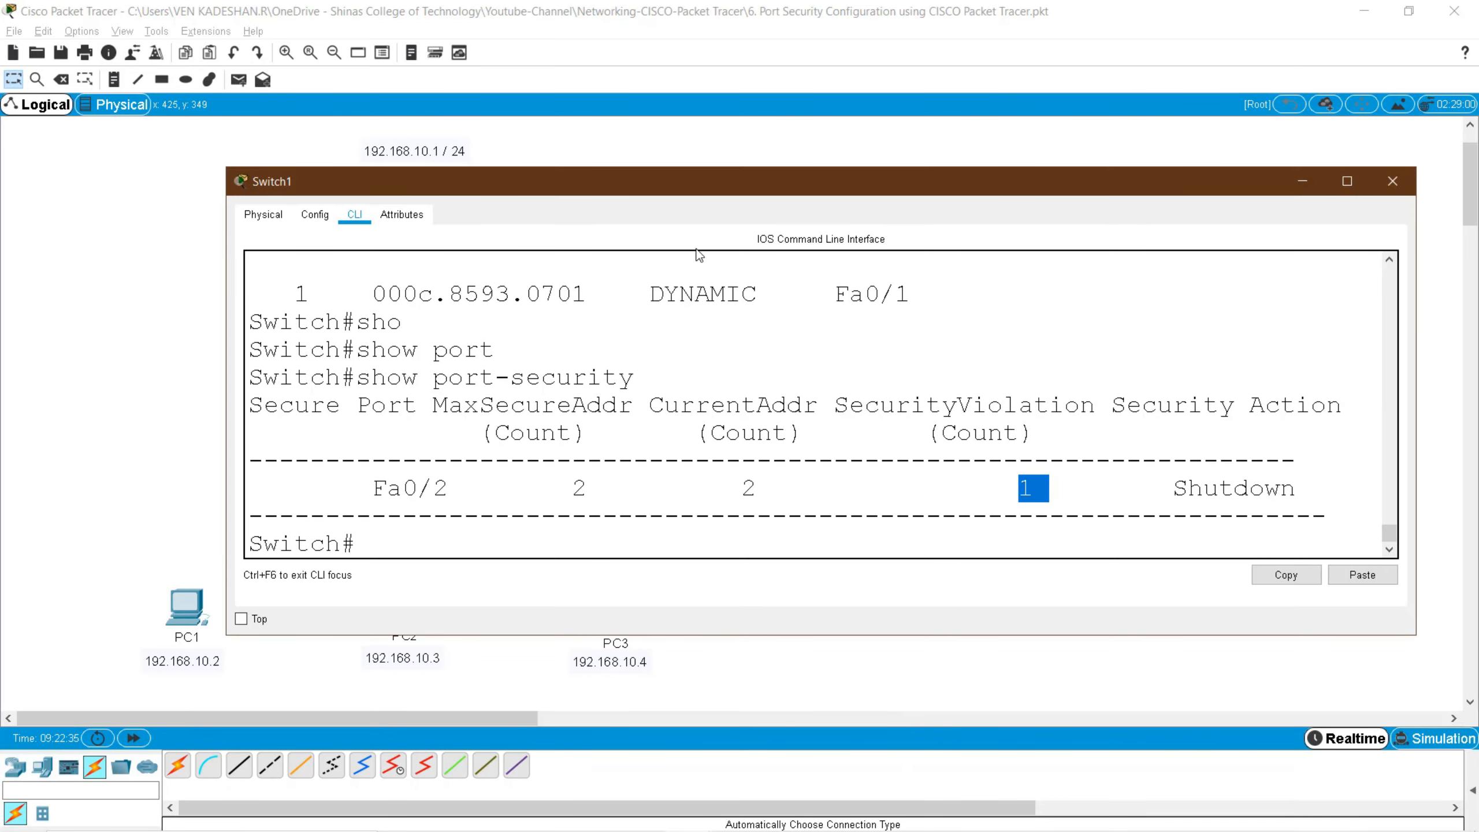
pyautogui.moveTo(688, 183); pyautogui.dragTo(687, 178)
pyautogui.click(479, 538)
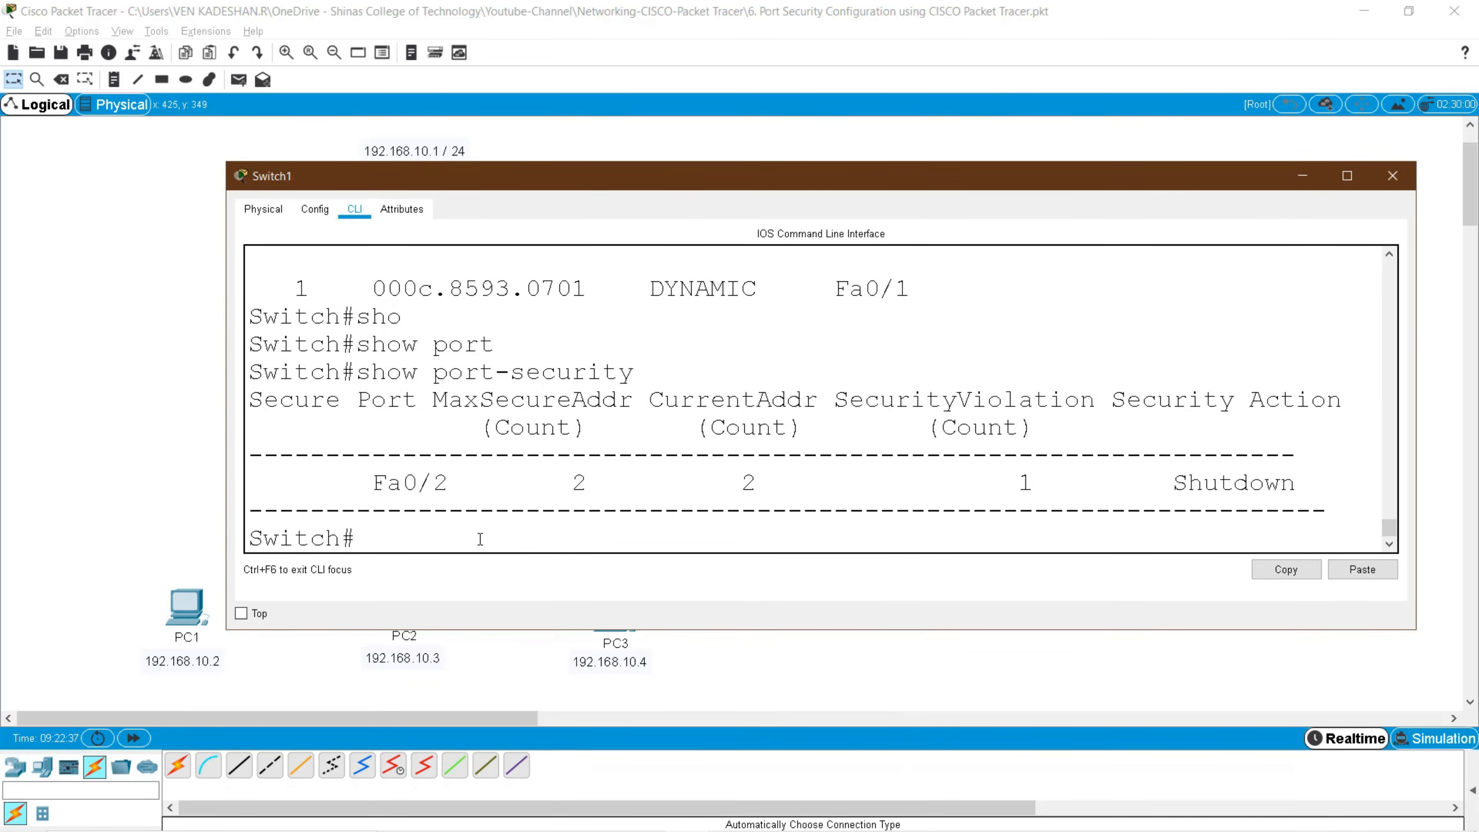
pyautogui.write('conf t')
pyautogui.press('Return')
pyautogui.press('Return')
pyautogui.write('int')
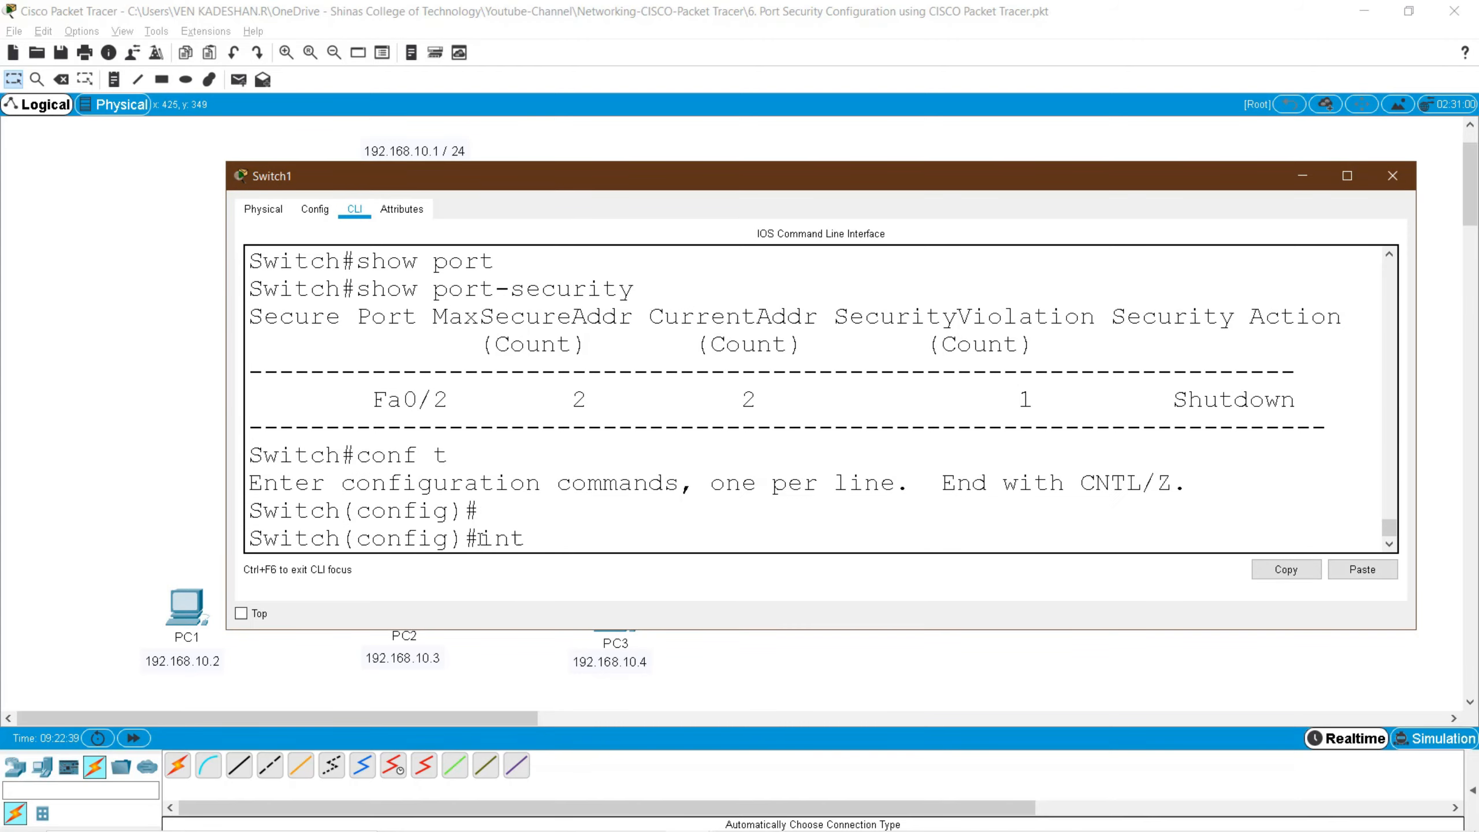
pyautogui.press('Tab')
pyautogui.write('fa0')
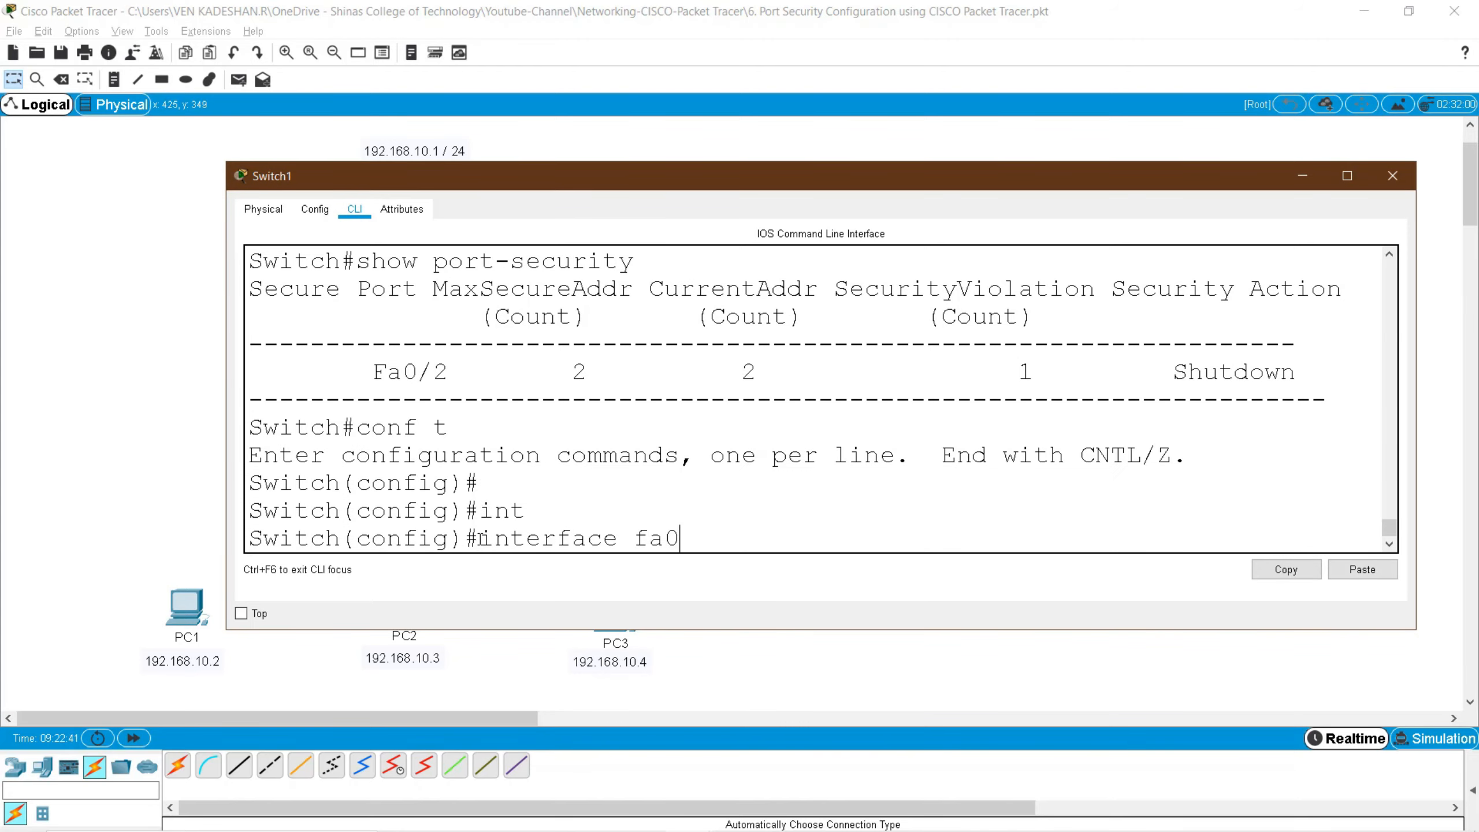
pyautogui.write('/2')
pyautogui.press('Return')
# - Restart interface fa0/2 by issuing shutdown followed by no shutdown
pyautogui.write('shu')
pyautogui.press('Tab')
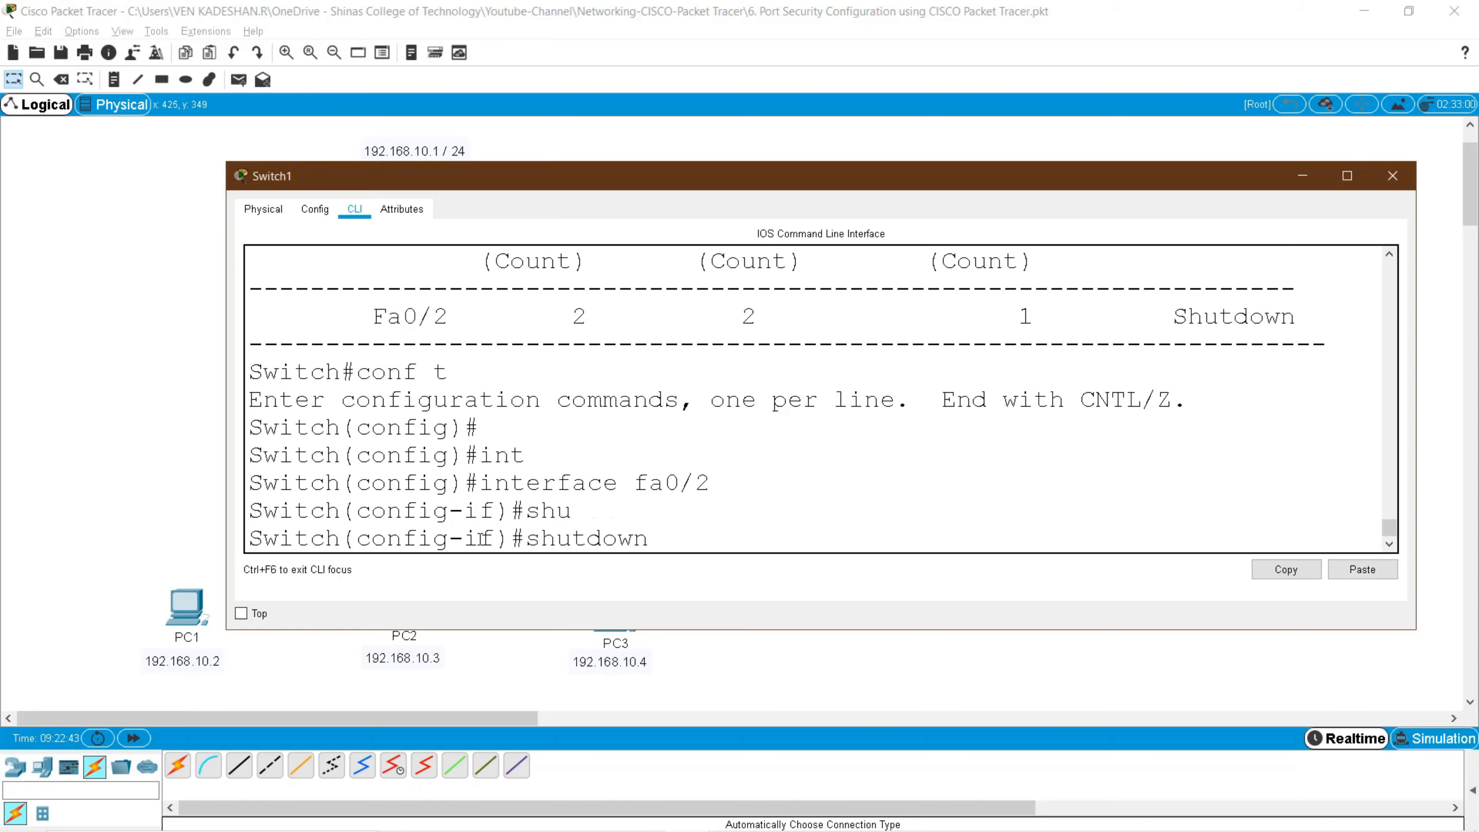
pyautogui.press('Return')
pyautogui.write('no')
pyautogui.press('Tab')
pyautogui.write('sh')
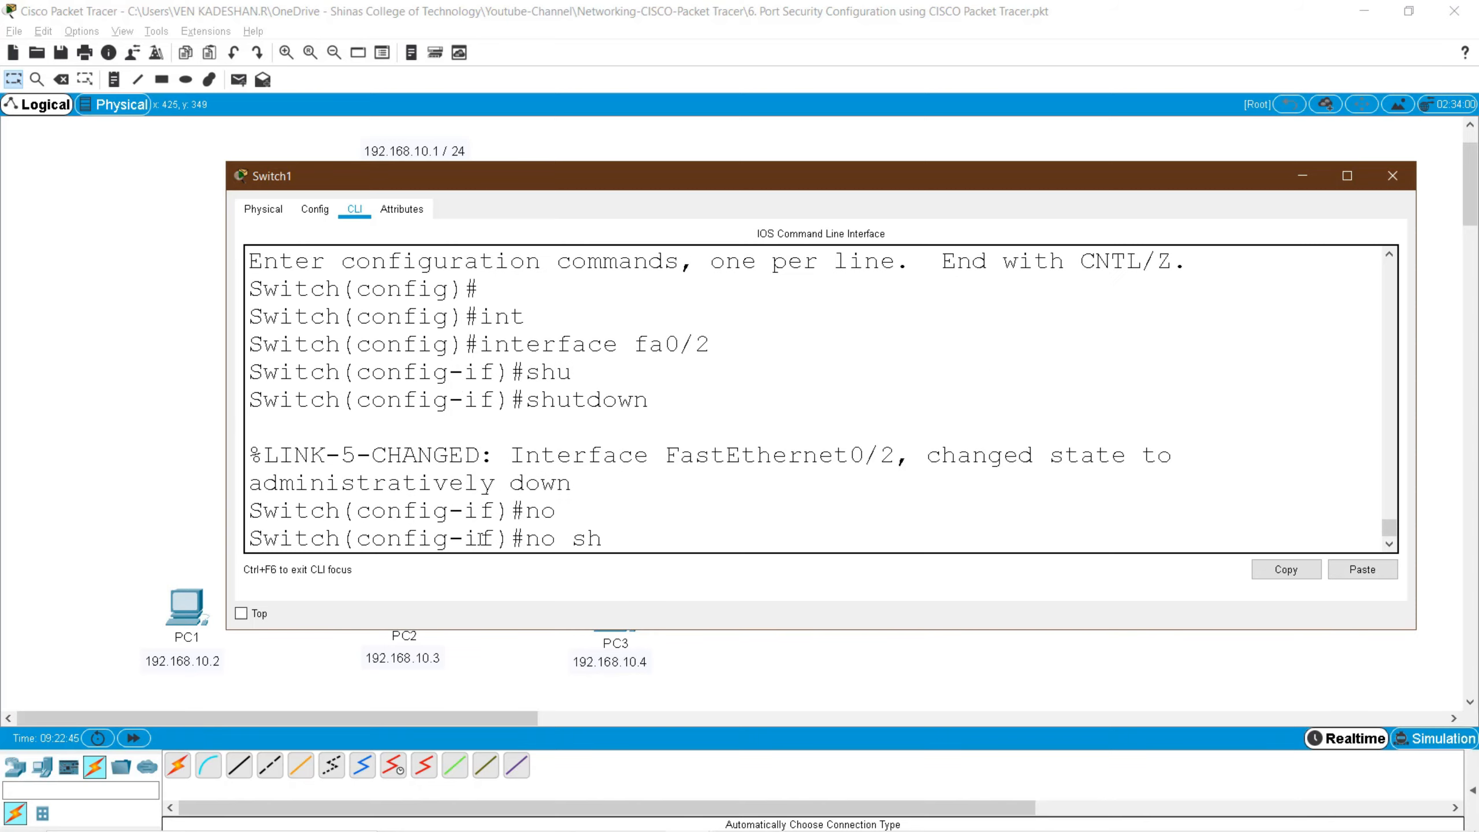
pyautogui.press('Tab')
pyautogui.press('Return')
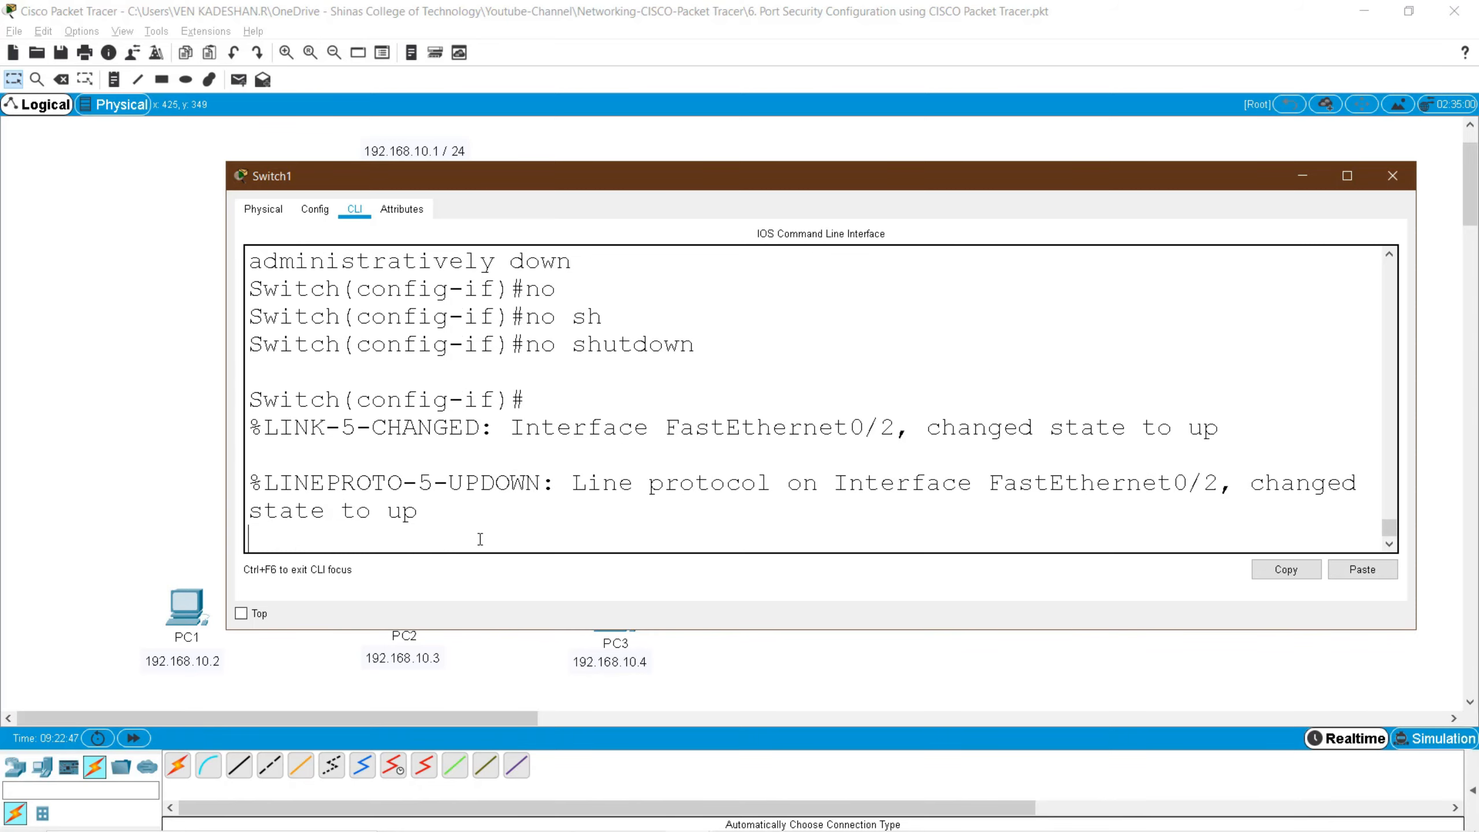
# - Leave configuration mode, save the switch configuration with wr and return to the topology to check the Fa0/2 link
pyautogui.write('shutdown')
pyautogui.press('BackSpace')
pyautogui.press('BackSpace')
pyautogui.press('BackSpace')
pyautogui.press('BackSpace')
pyautogui.press('BackSpace')
pyautogui.press('BackSpace')
pyautogui.press('BackSpace')
pyautogui.press('BackSpace')
pyautogui.press('Return')
pyautogui.write('end')
pyautogui.press('Return')
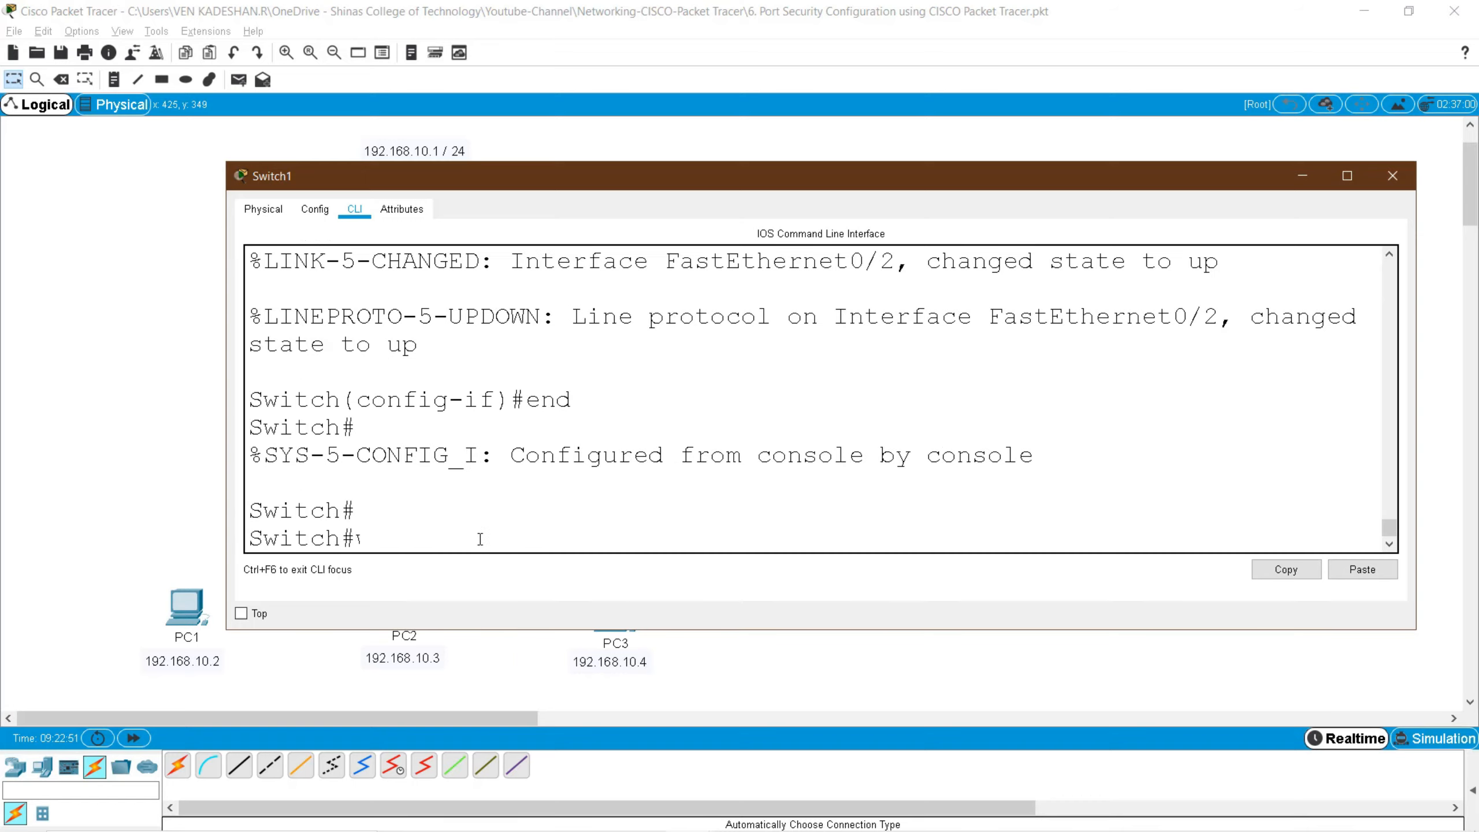
pyautogui.write('wr')
pyautogui.press('Return')
pyautogui.hotkey('alt', 'F4')
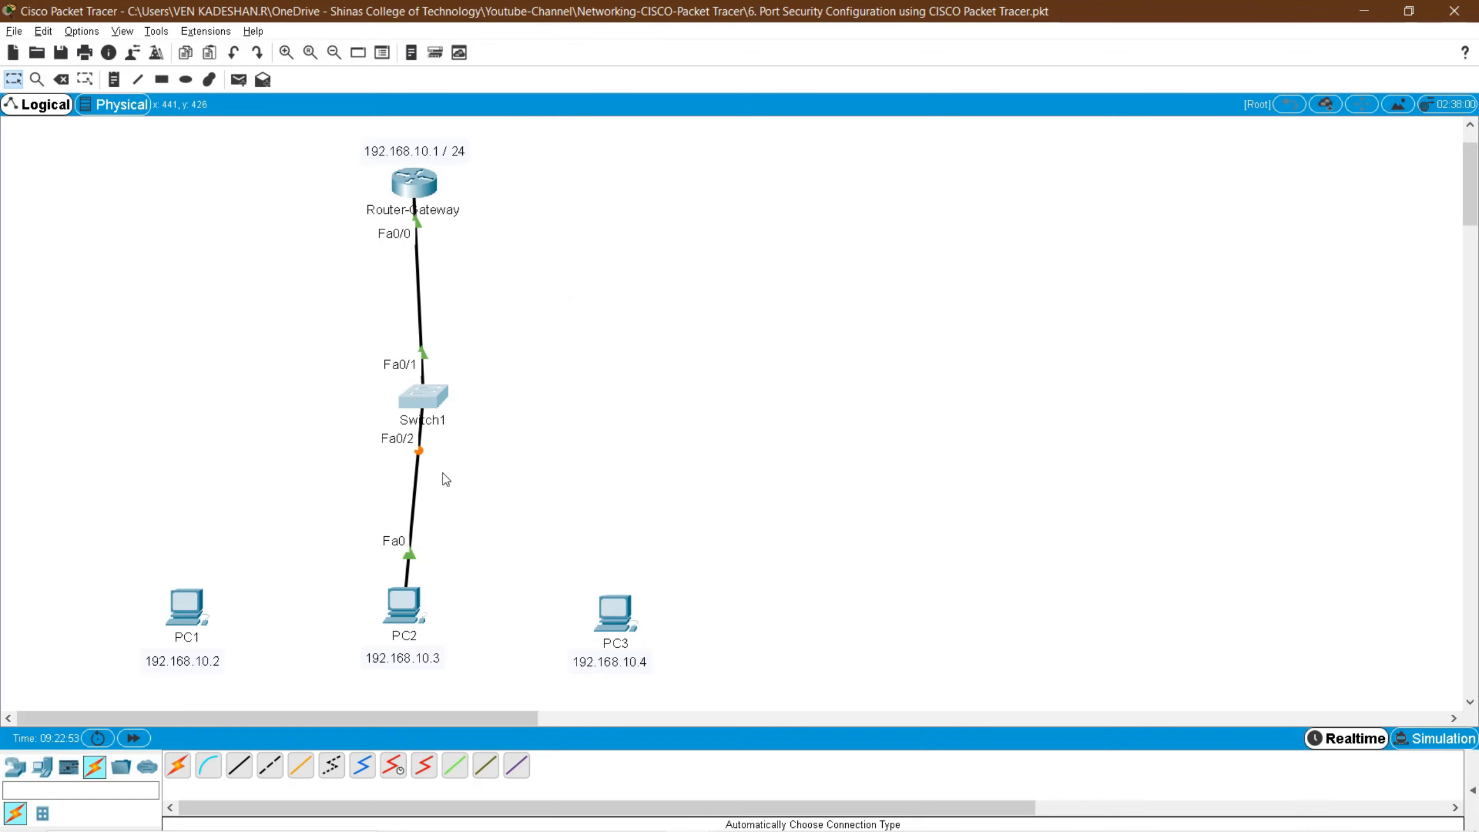
pyautogui.moveTo(438, 467); pyautogui.dragTo(370, 442)
pyautogui.click(381, 466)
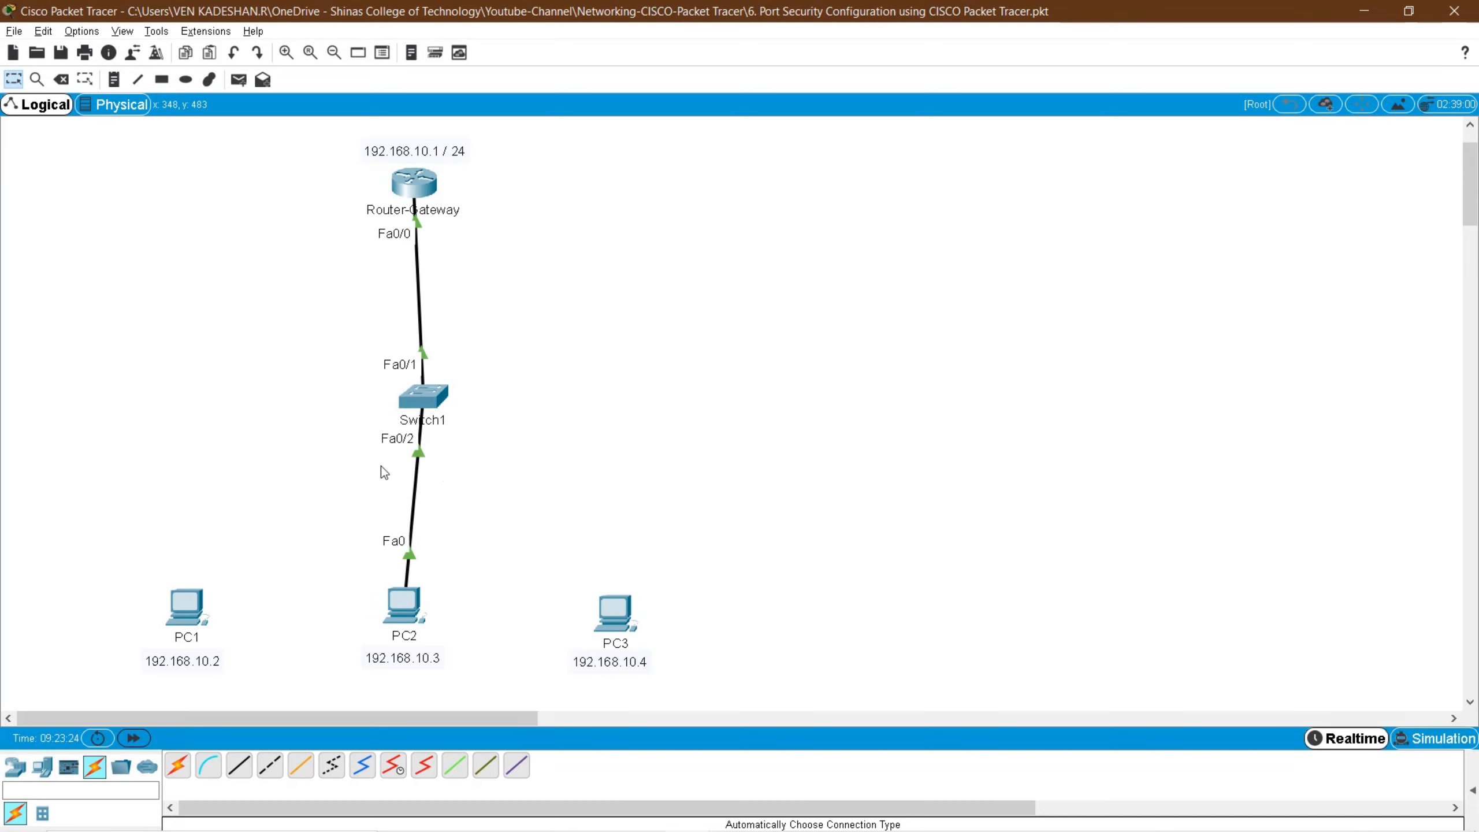
# - Reopen Switch1's command line, run show mac-address-table and check which ports the addresses are listed on
pyautogui.click(410, 406)
pyautogui.write('sho')
pyautogui.press('Tab')
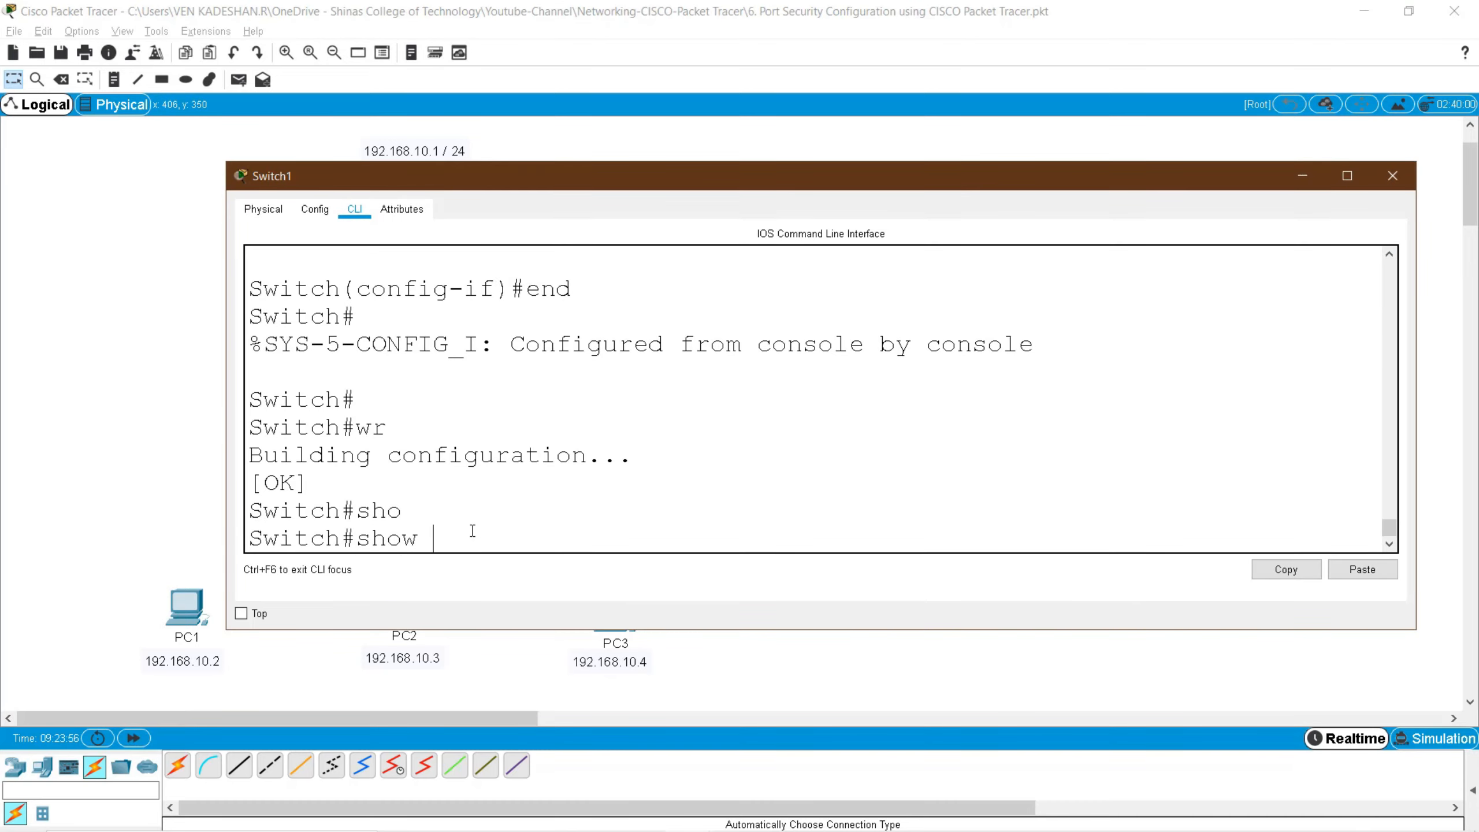
pyautogui.write('mac')
pyautogui.press('Tab')
pyautogui.write('-')
pyautogui.press('Tab')
pyautogui.press('Return')
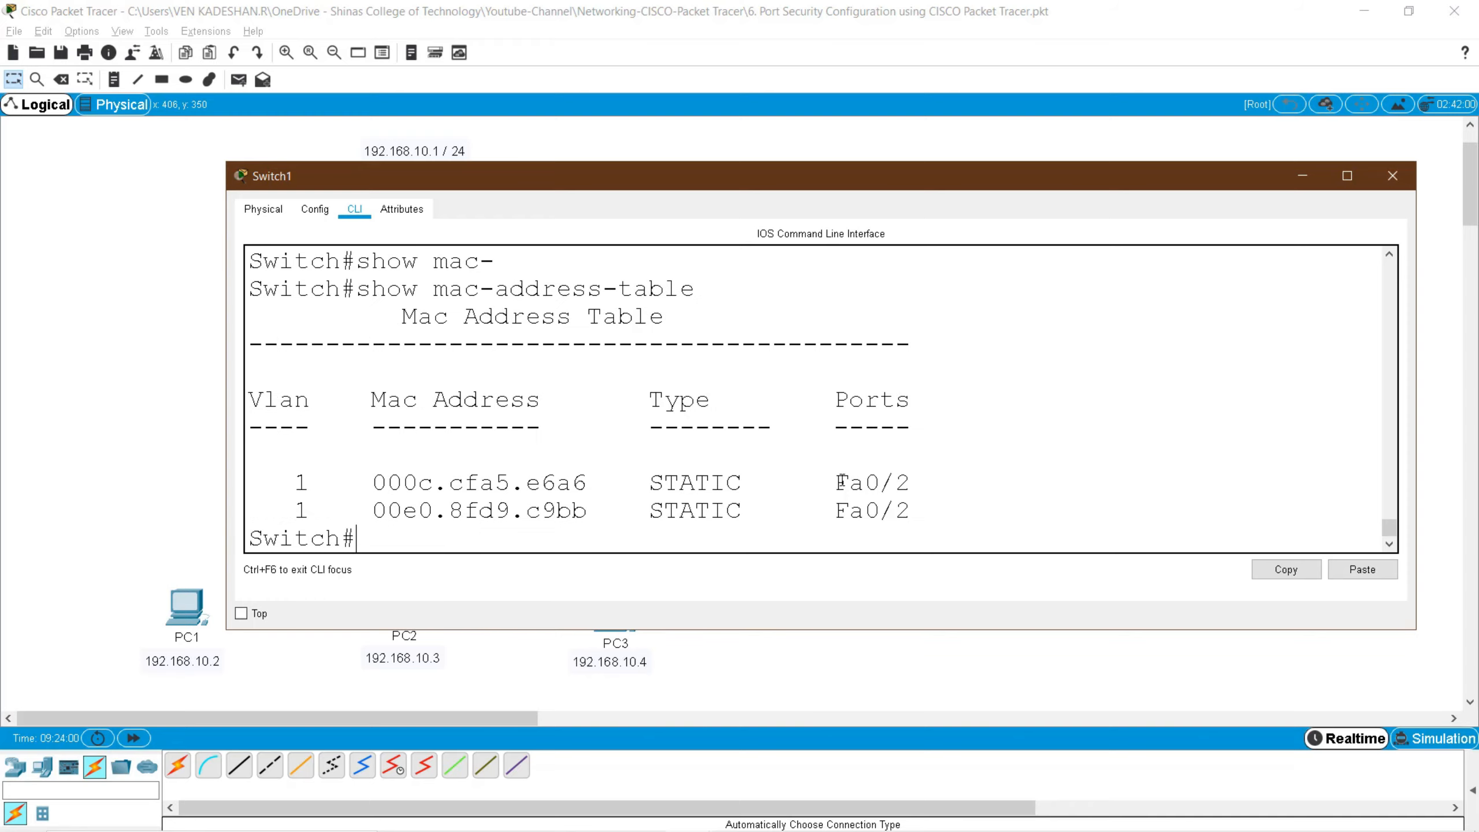
pyautogui.moveTo(823, 483); pyautogui.dragTo(917, 506)
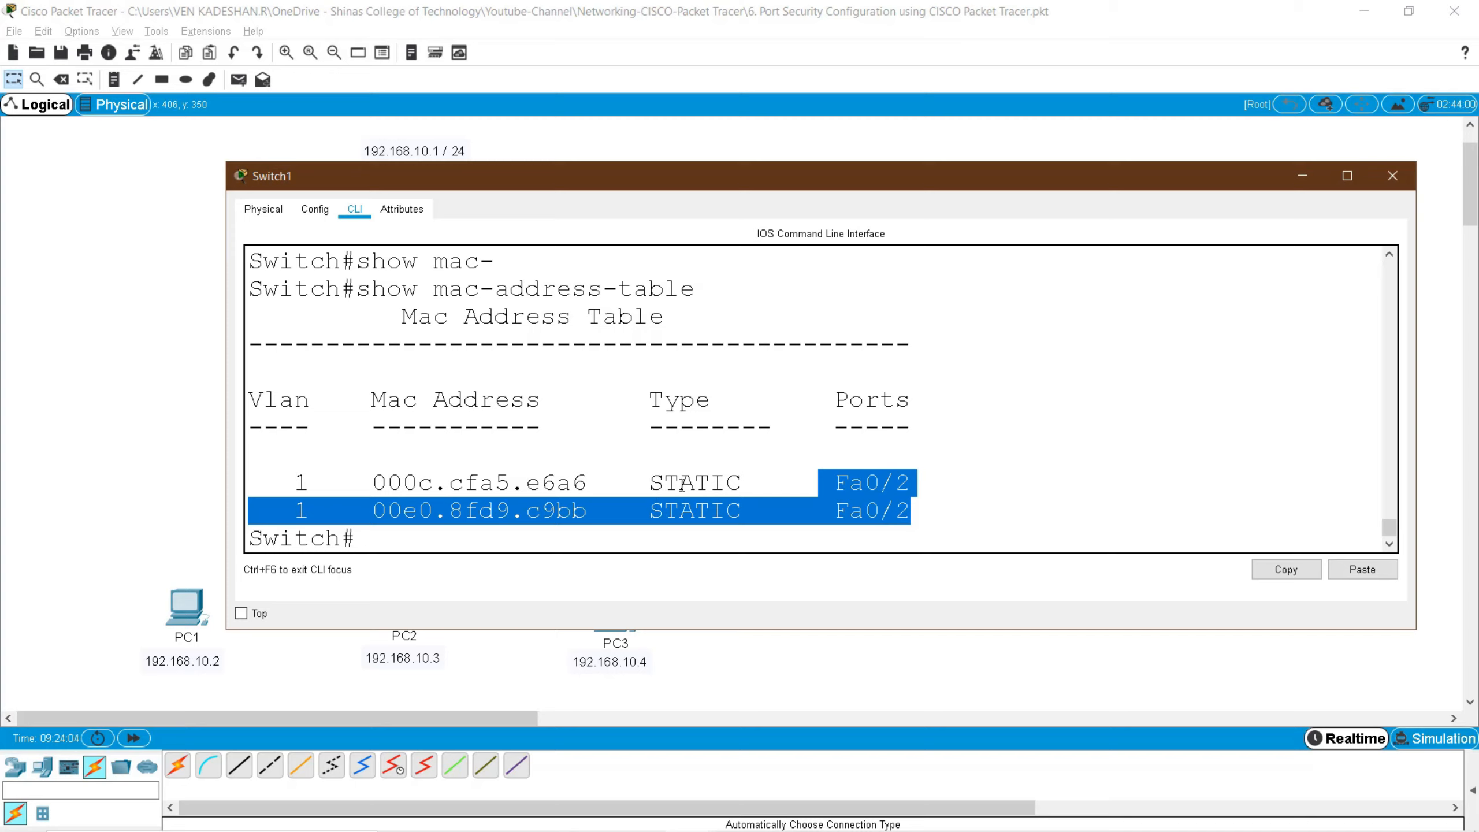
# - Run show port-security on Switch1 and check the violation count for Fa0/2 after the port restart
pyautogui.click(473, 545)
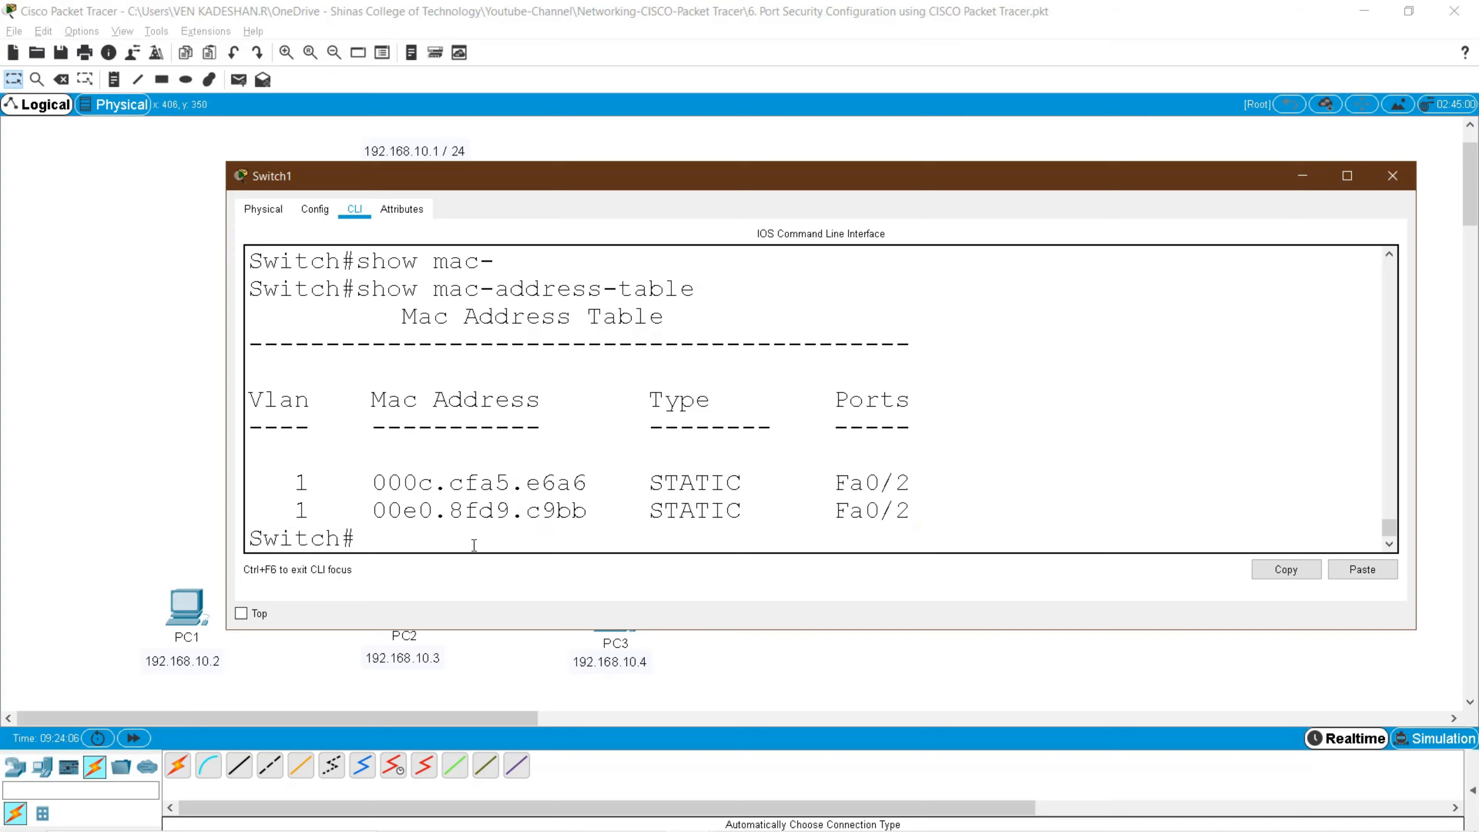
pyautogui.write('sho')
pyautogui.press('Tab')
pyautogui.write('po')
pyautogui.press('Tab')
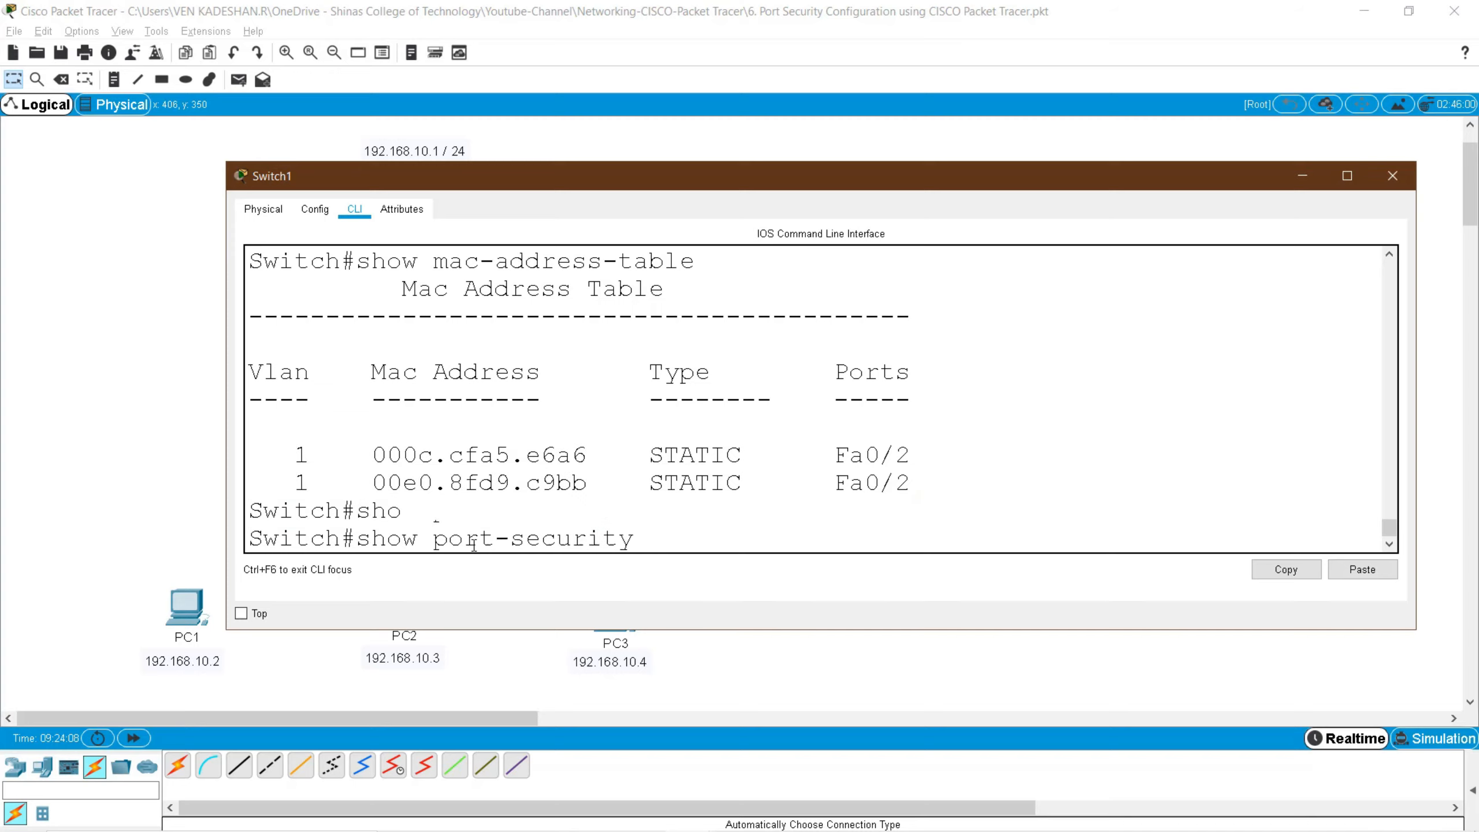
pyautogui.press('Return')
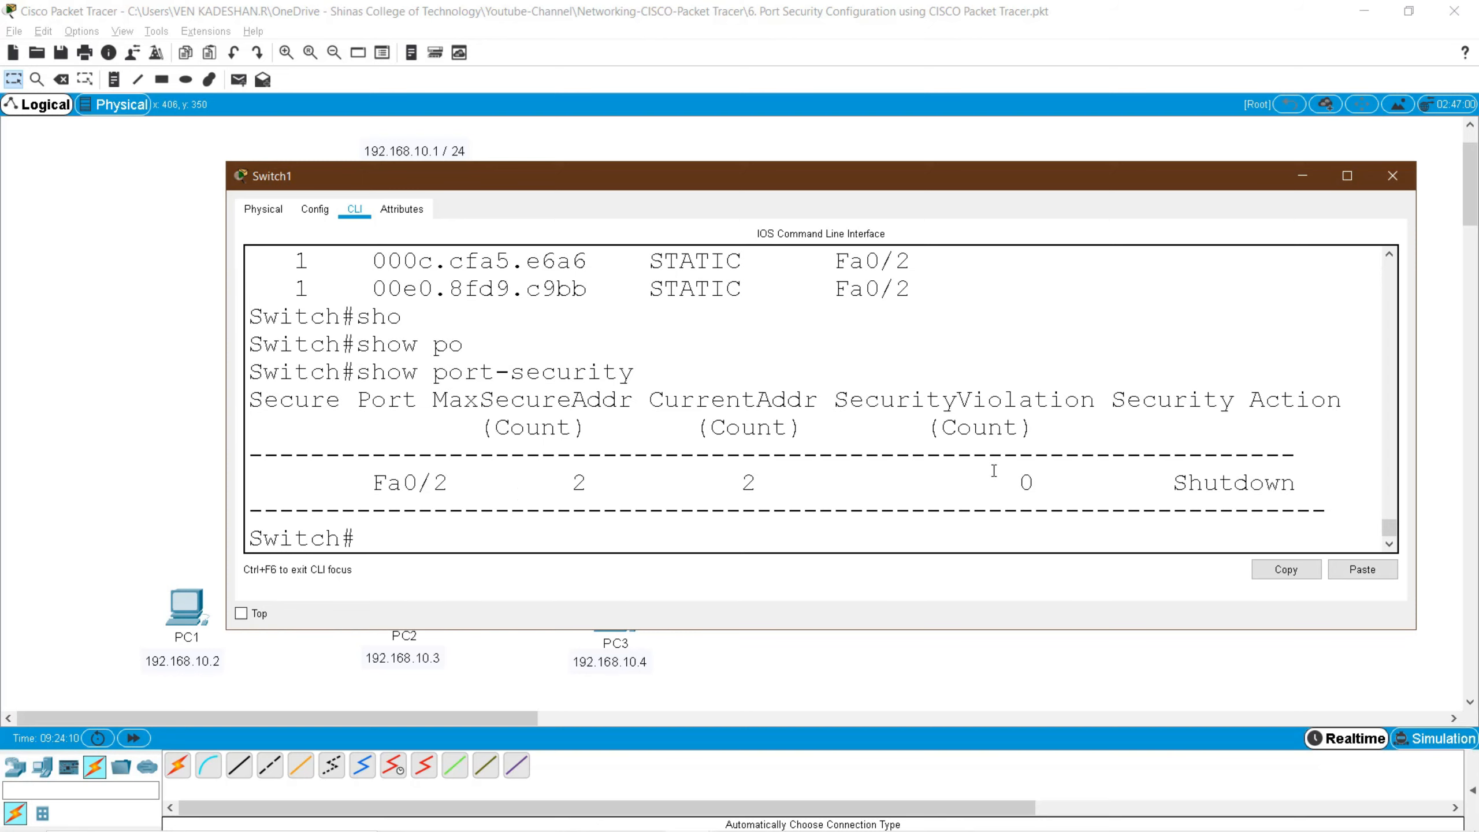
pyautogui.moveTo(996, 471); pyautogui.dragTo(1050, 483)
# - Display the detailed port security settings with show port-security interface fa0/2
pyautogui.click(408, 541)
pyautogui.write('sho')
pyautogui.press('Tab')
pyautogui.write('po')
pyautogui.press('Tab')
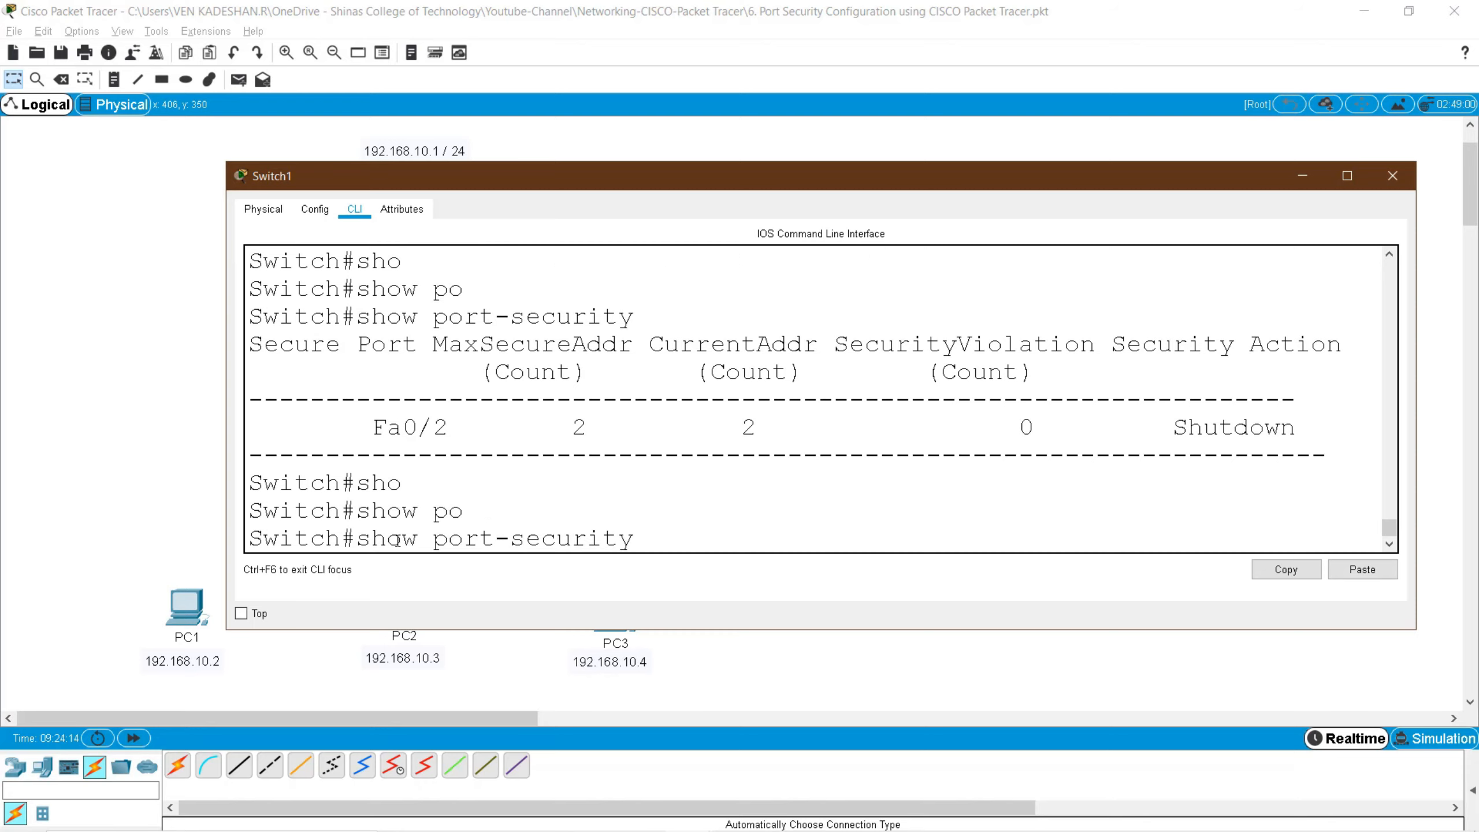
pyautogui.write('inter')
pyautogui.press('Tab')
pyautogui.write('fa0/2')
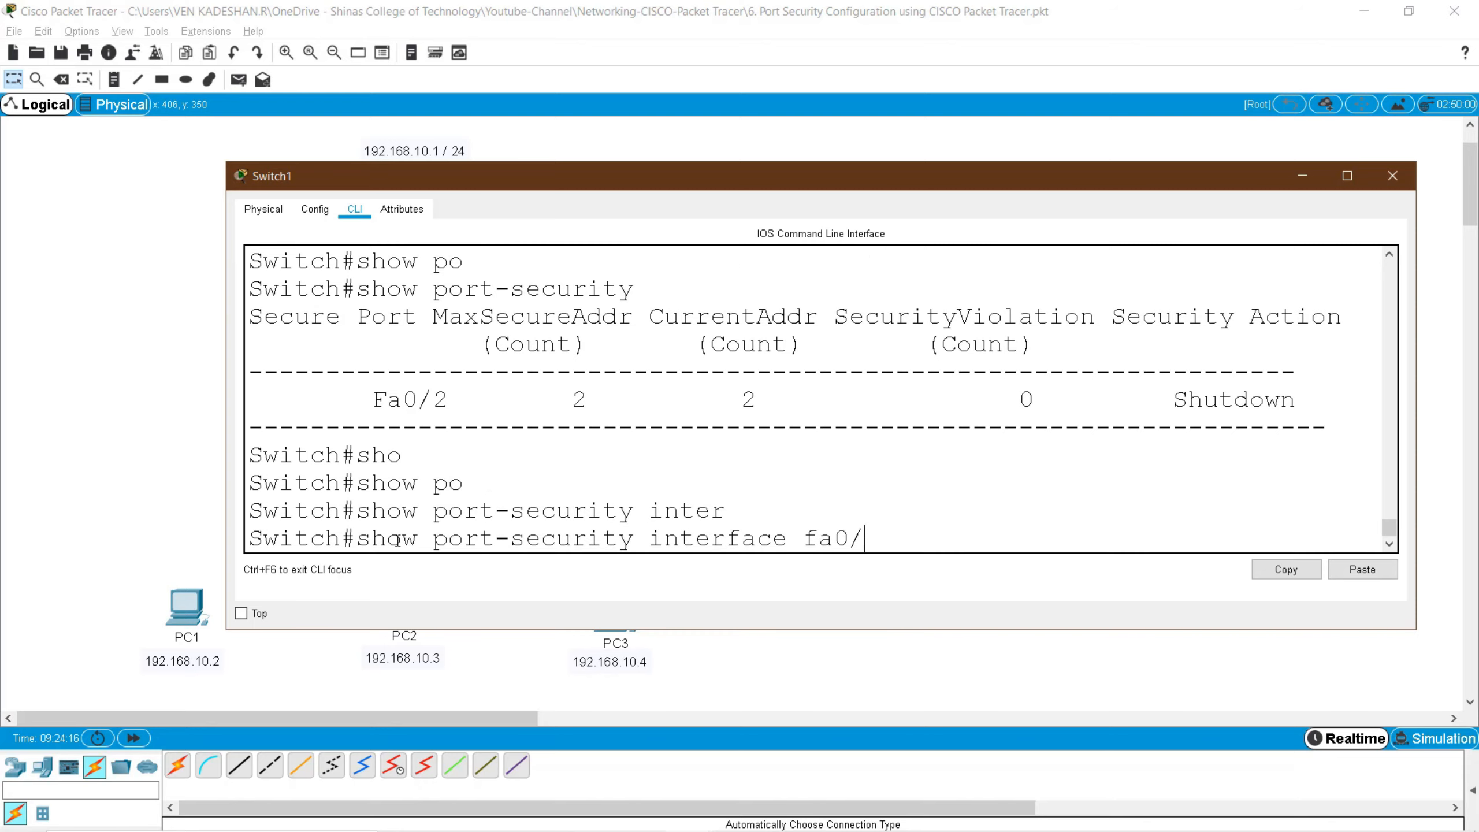
pyautogui.press('Return')
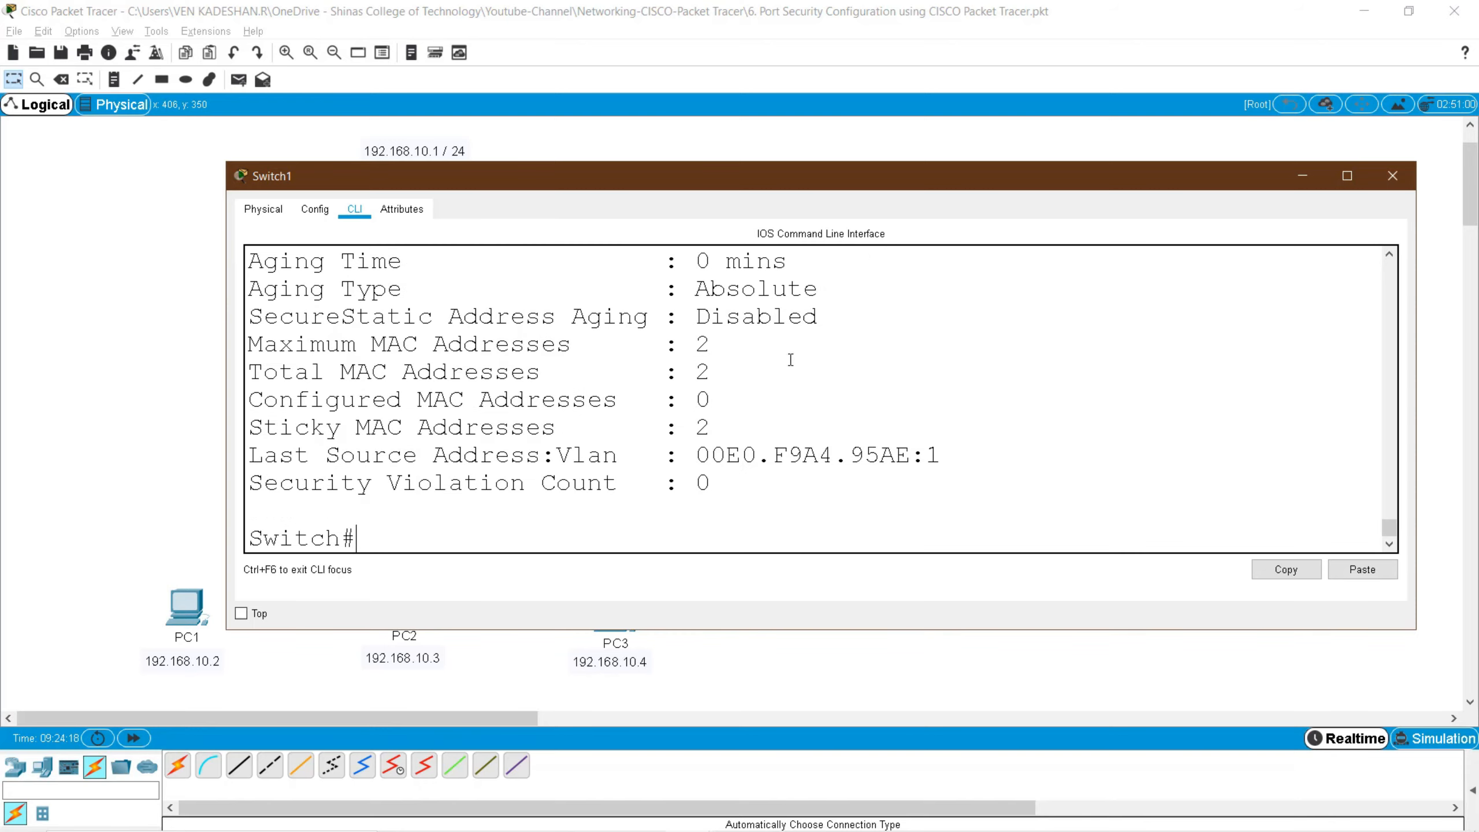
# - Review the port security status and violation mode in the fa0/2 output, and return to the topology
pyautogui.moveTo(750, 173); pyautogui.dragTo(740, 144)
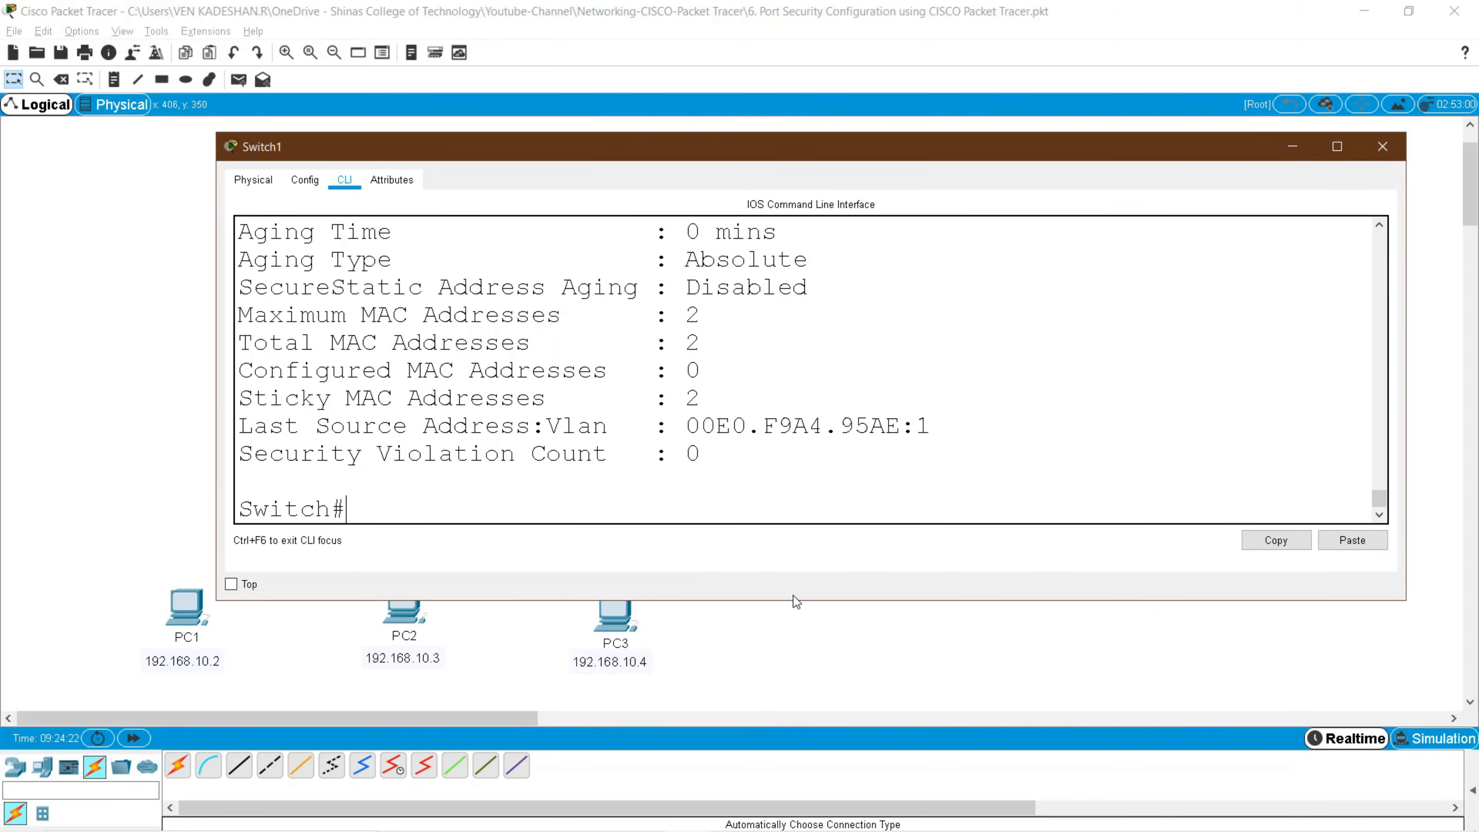
pyautogui.click(1380, 224)
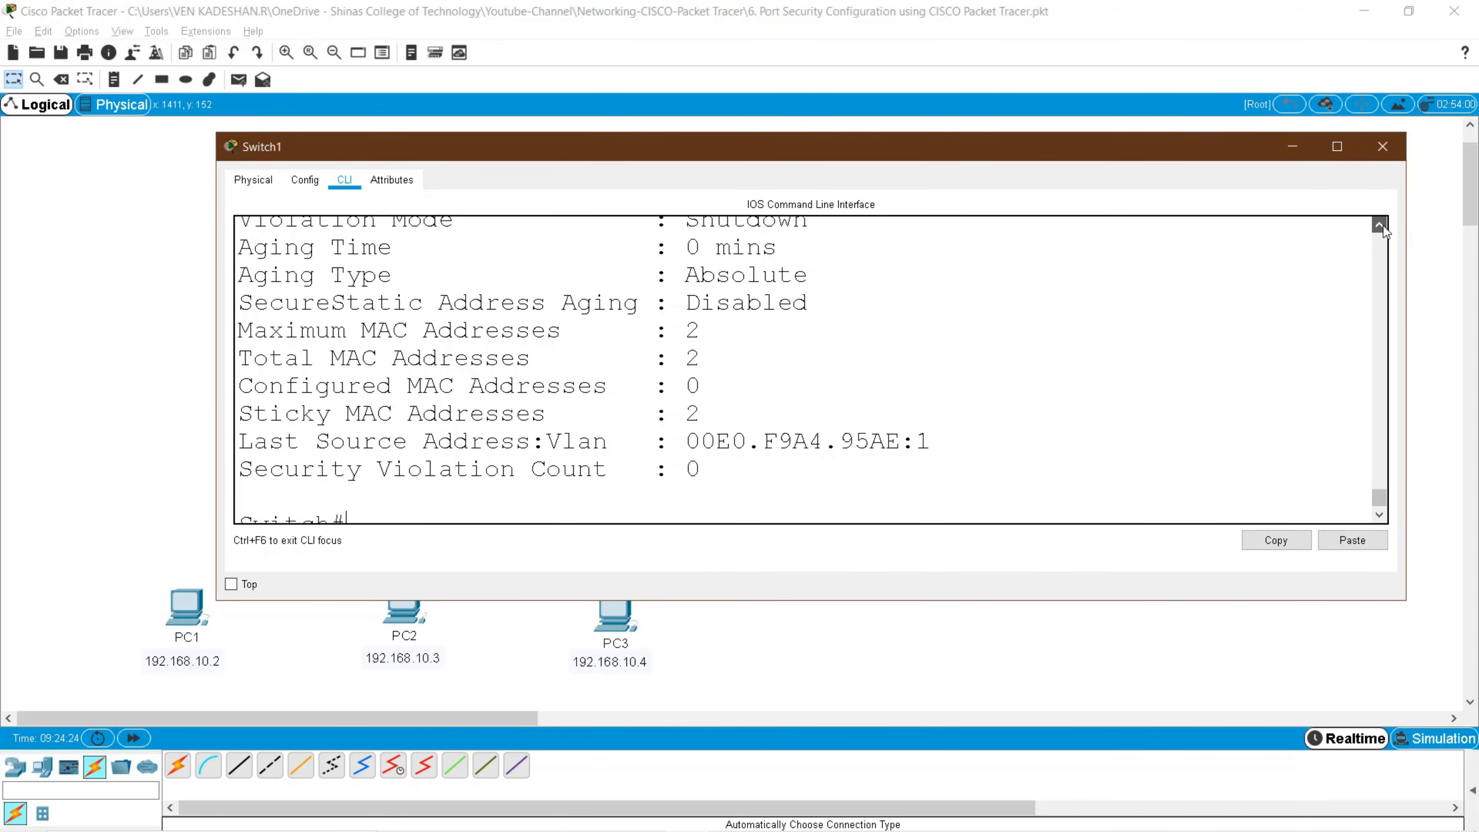
pyautogui.click(1380, 224)
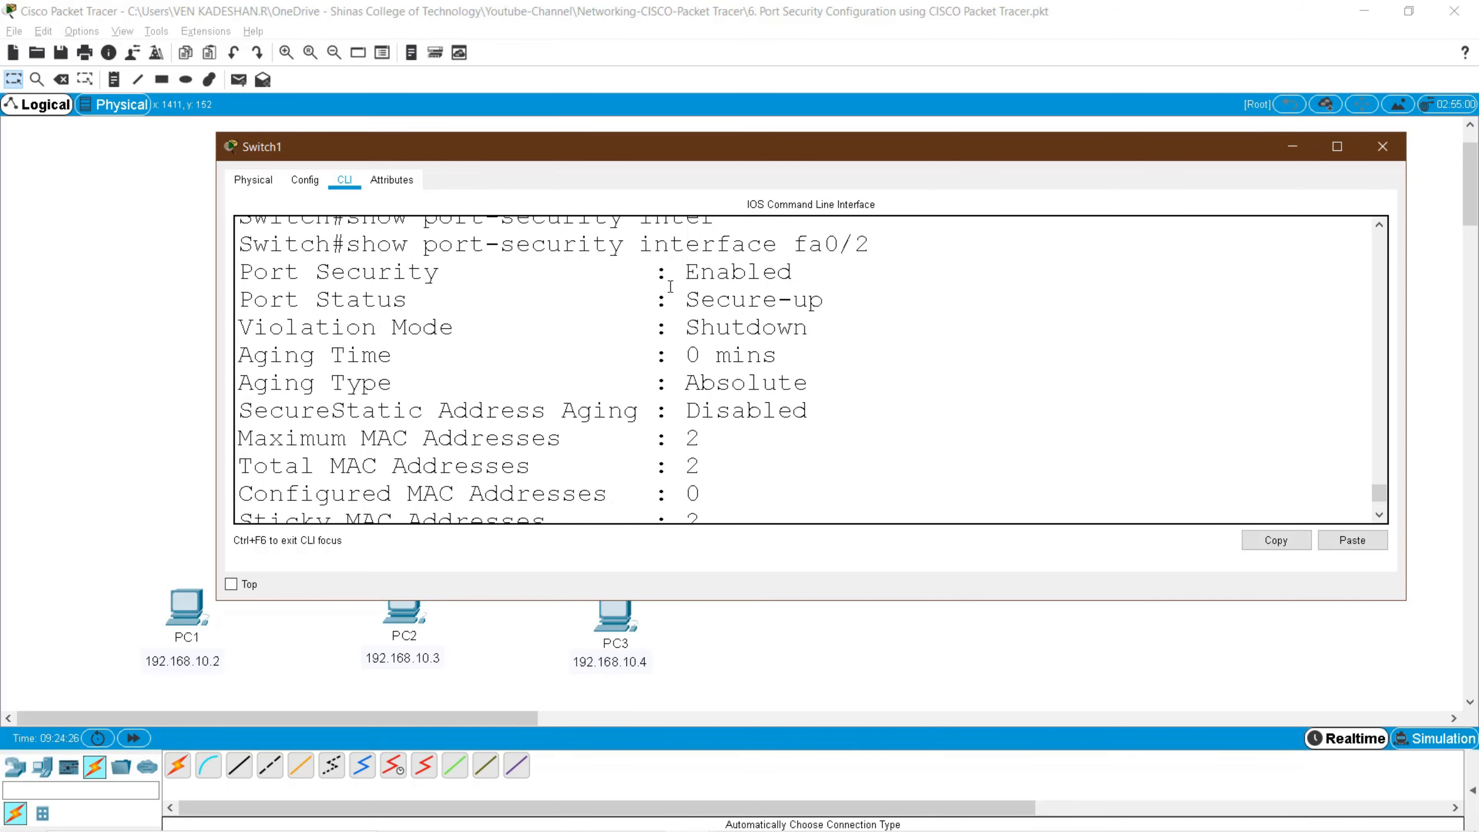
pyautogui.moveTo(684, 244); pyautogui.dragTo(836, 250)
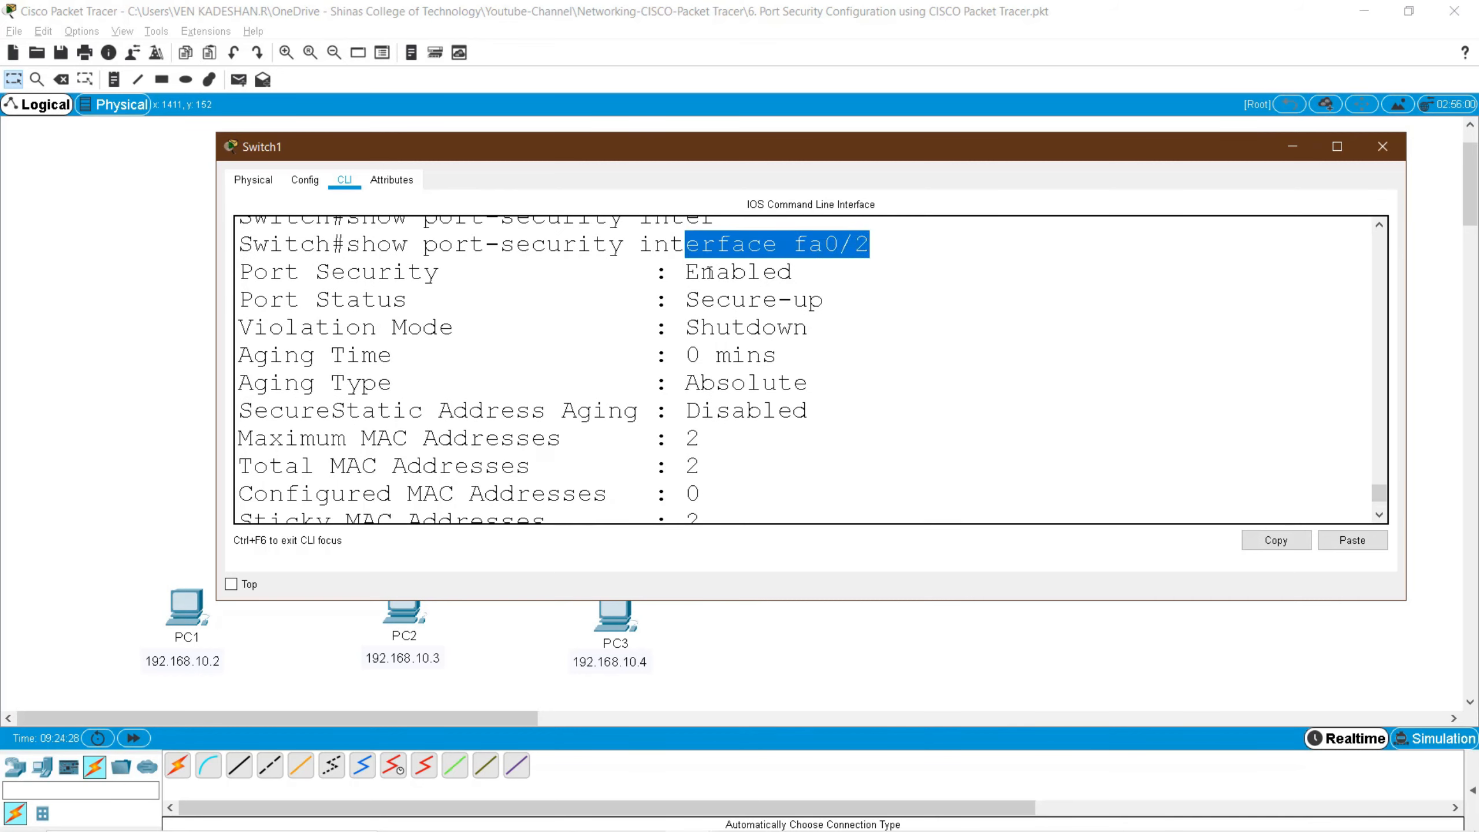
pyautogui.moveTo(685, 272); pyautogui.dragTo(794, 272)
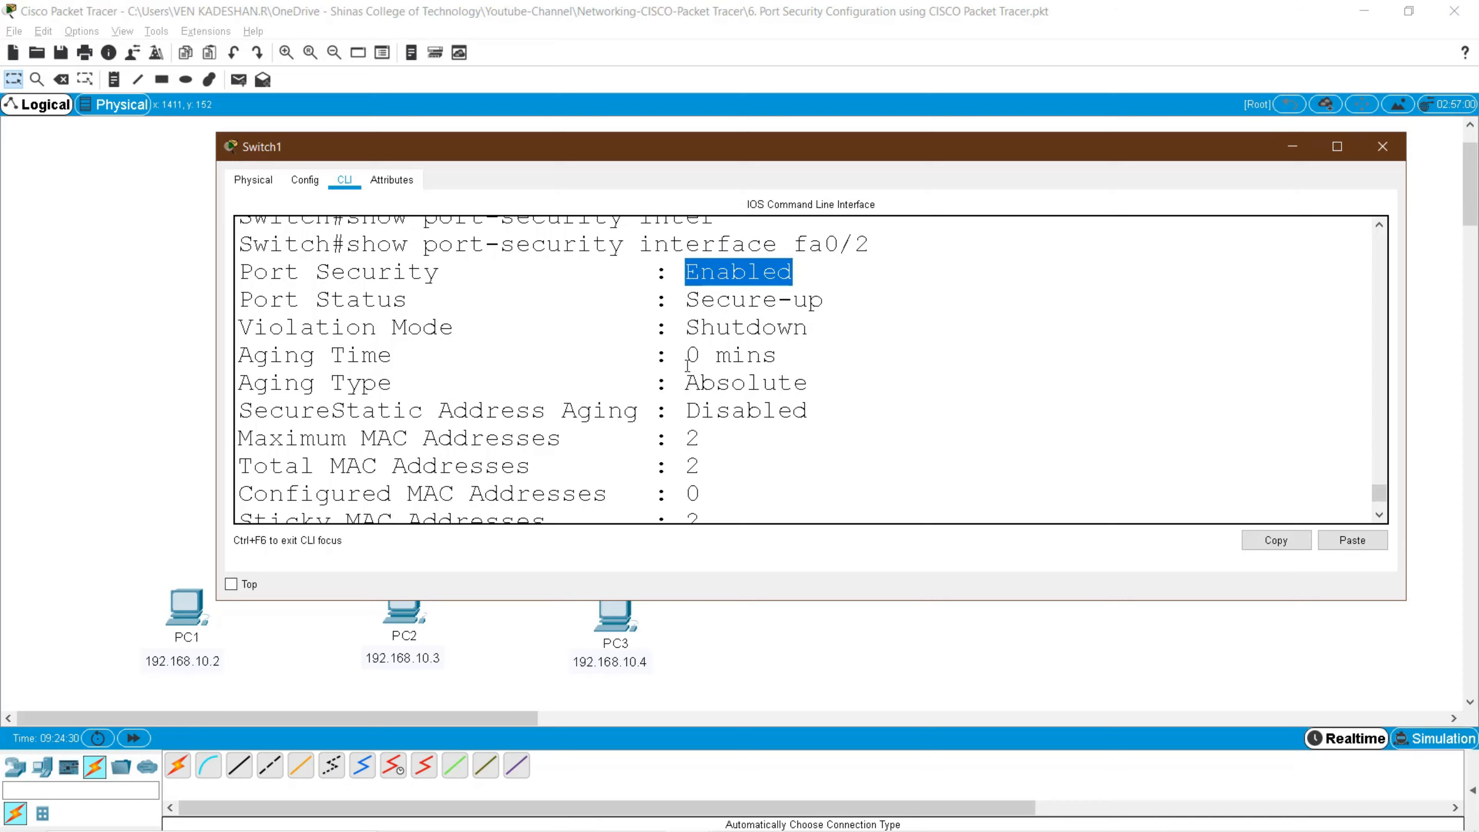
pyautogui.moveTo(691, 328); pyautogui.dragTo(822, 322)
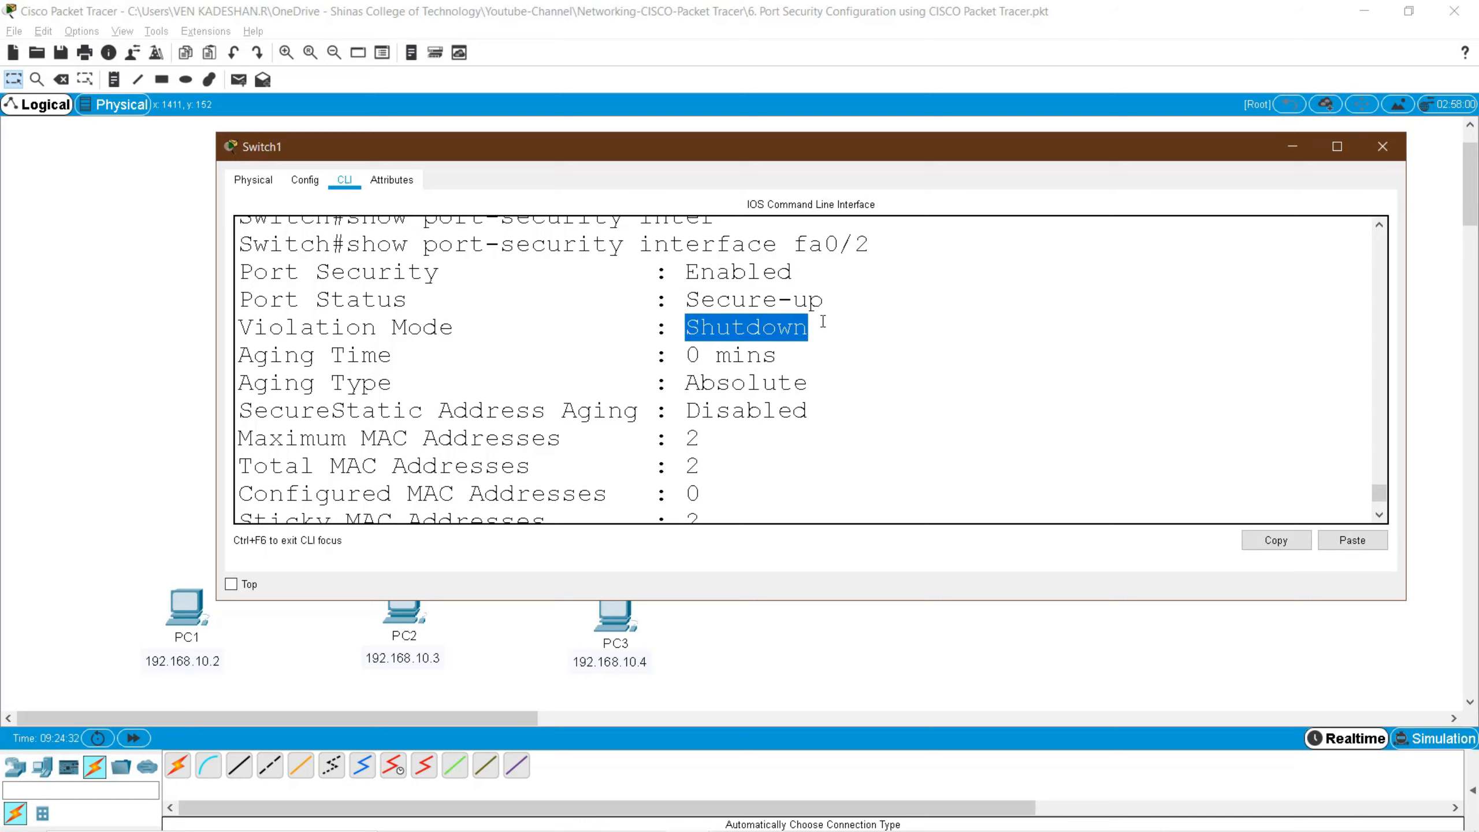
pyautogui.click(1291, 151)
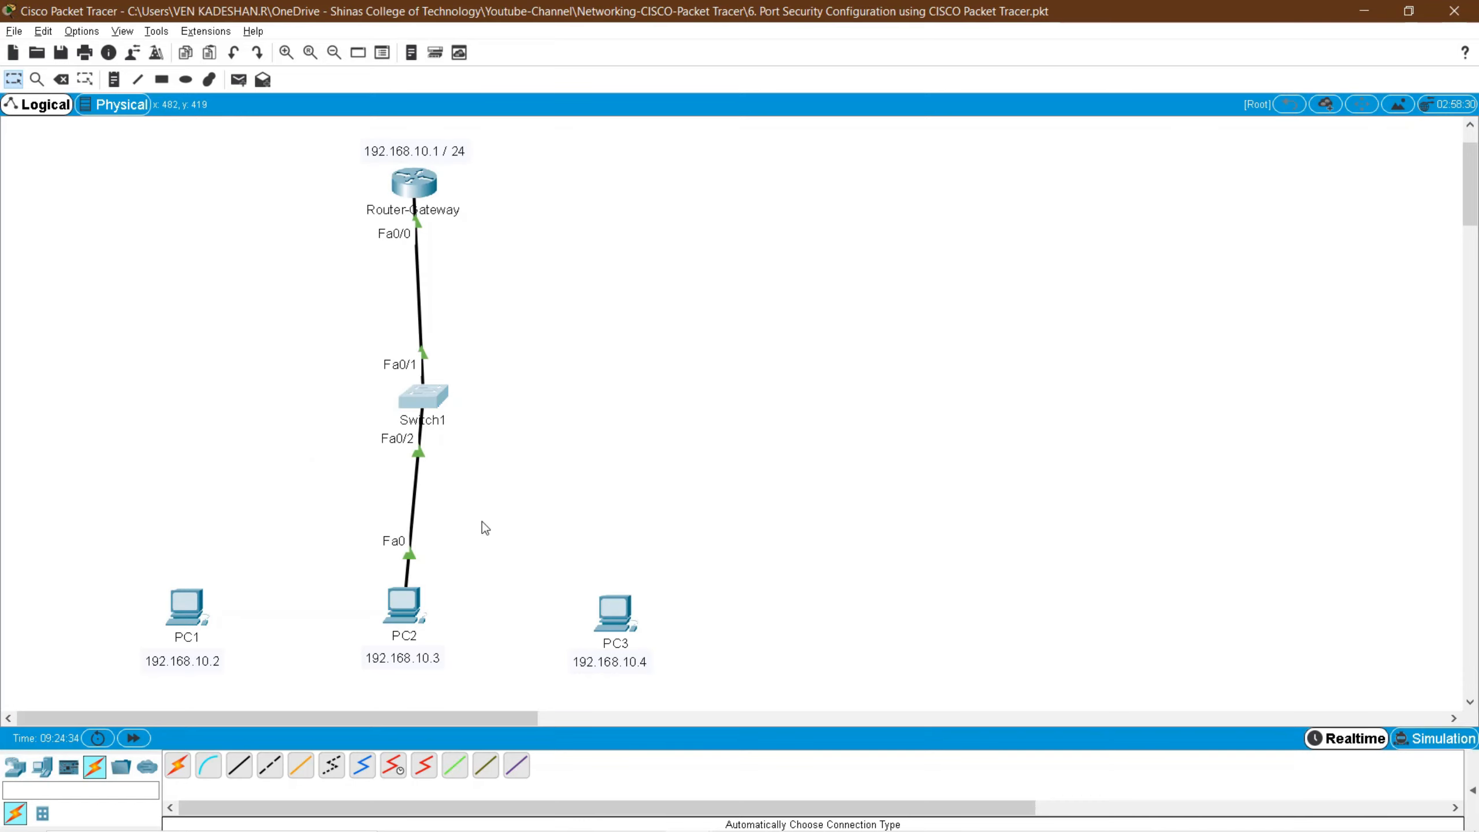
# - Return to Switch1's command line and enter configuration mode for interface fa0/2 again
pyautogui.click(427, 391)
pyautogui.click(815, 473)
pyautogui.press('Return')
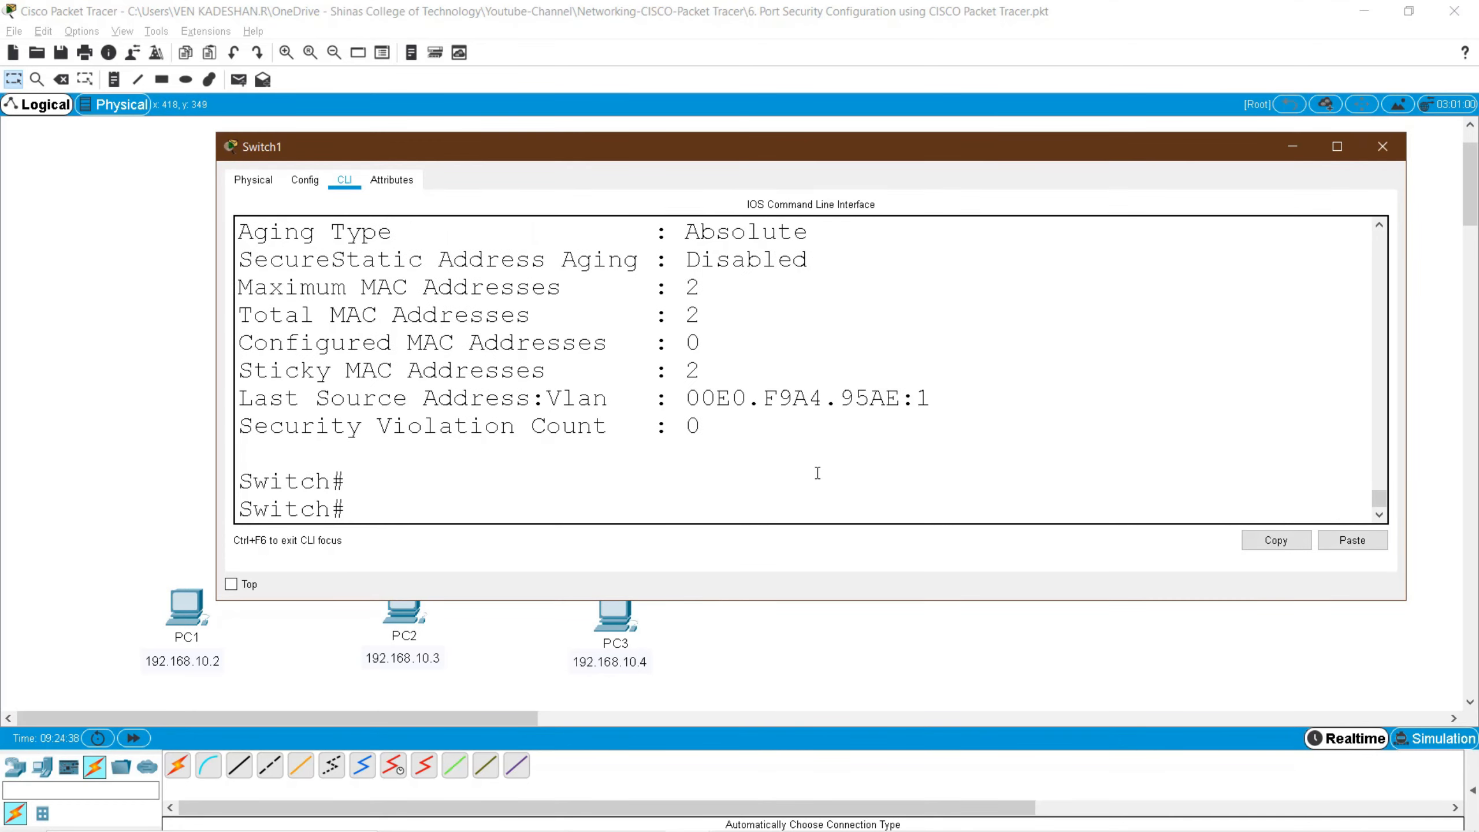
pyautogui.write('conf t')
pyautogui.press('Return')
pyautogui.write('int')
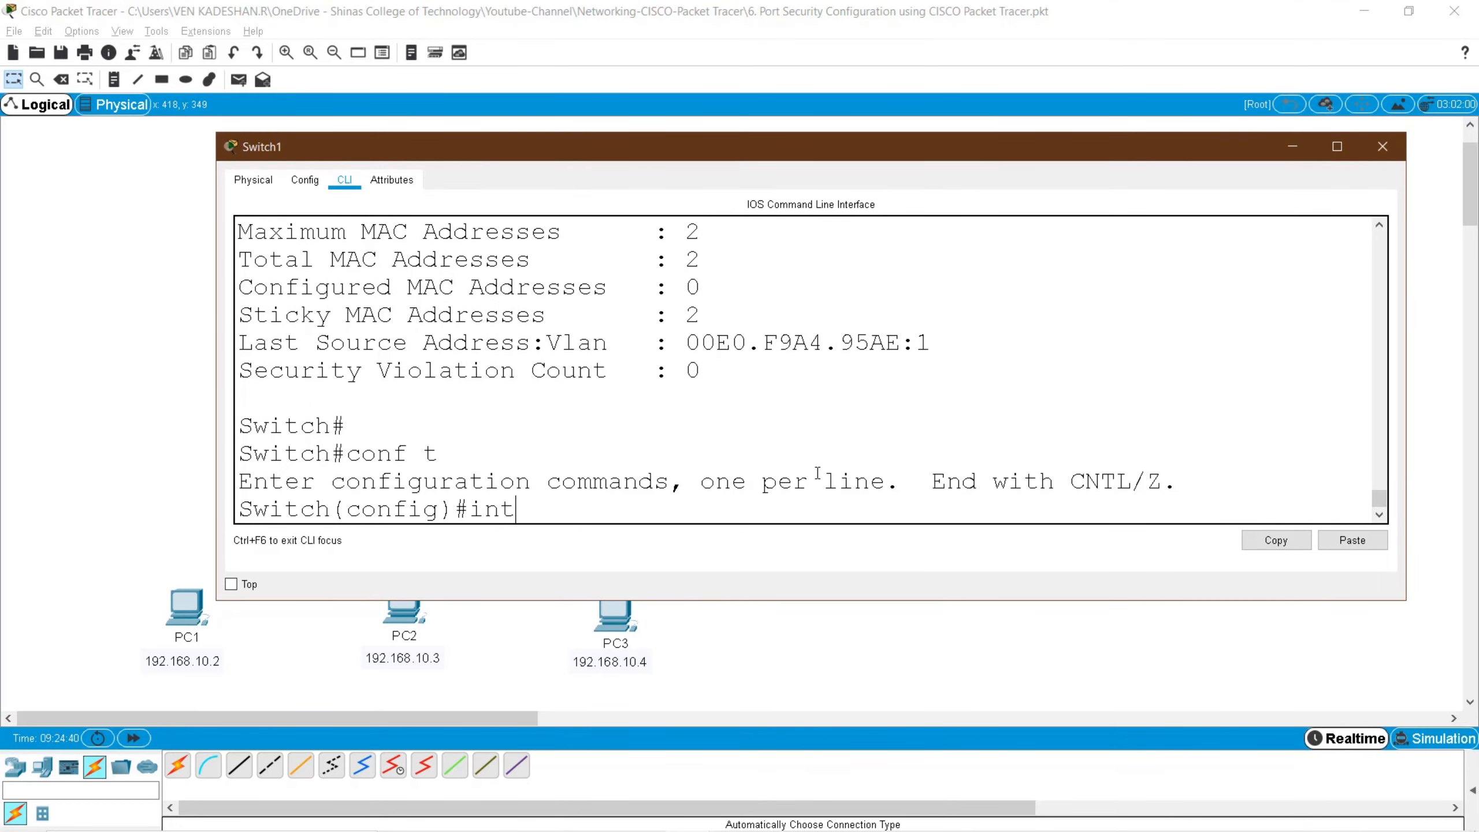
pyautogui.press('Tab')
pyautogui.write('fa0/2')
pyautogui.press('Return')
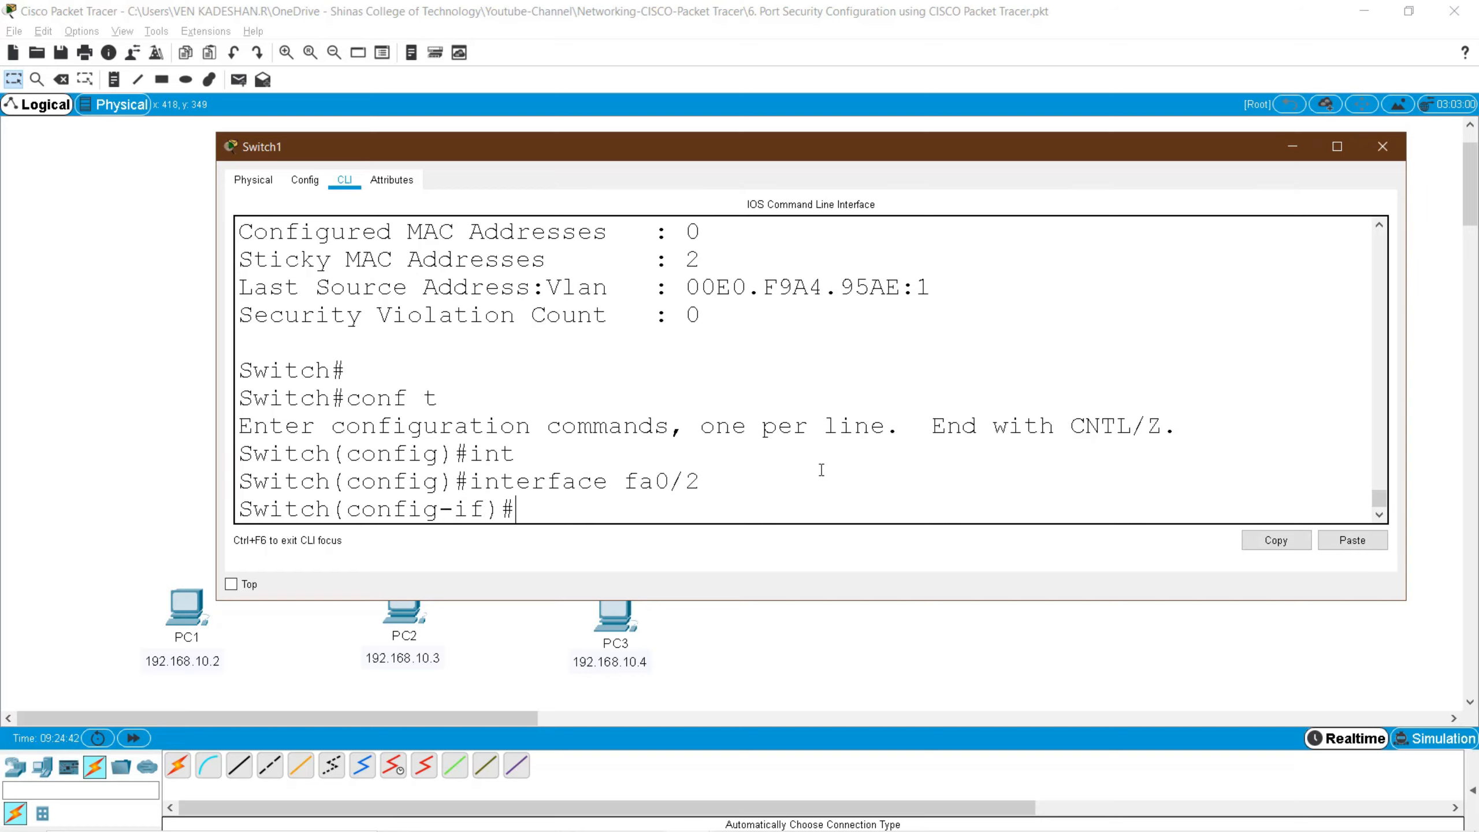
# - List the available port security violation modes and set the violation mode on fa0/2 to restrict
pyautogui.write('sw')
pyautogui.press('Tab')
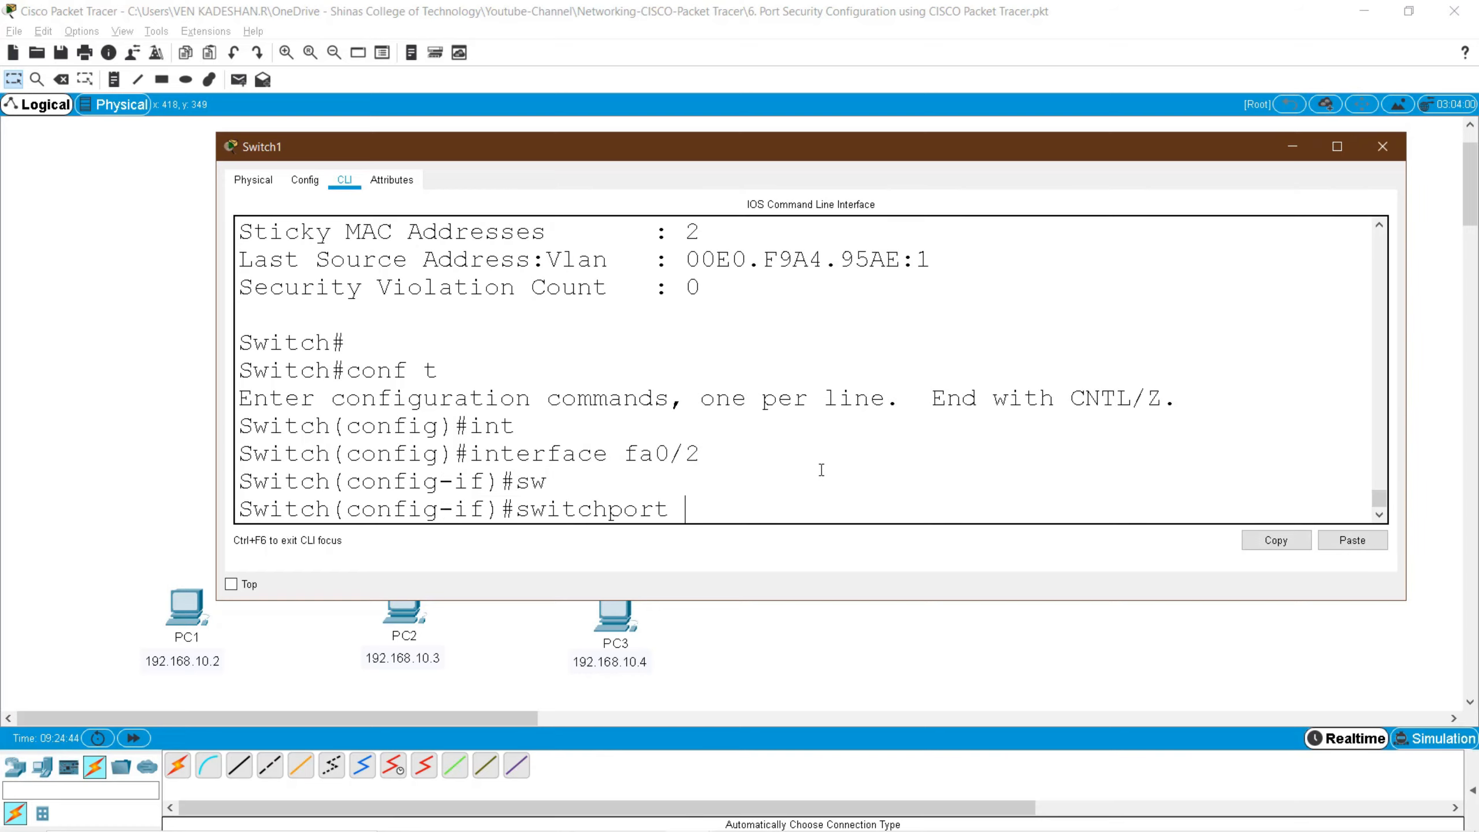
pyautogui.write('po')
pyautogui.press('Tab')
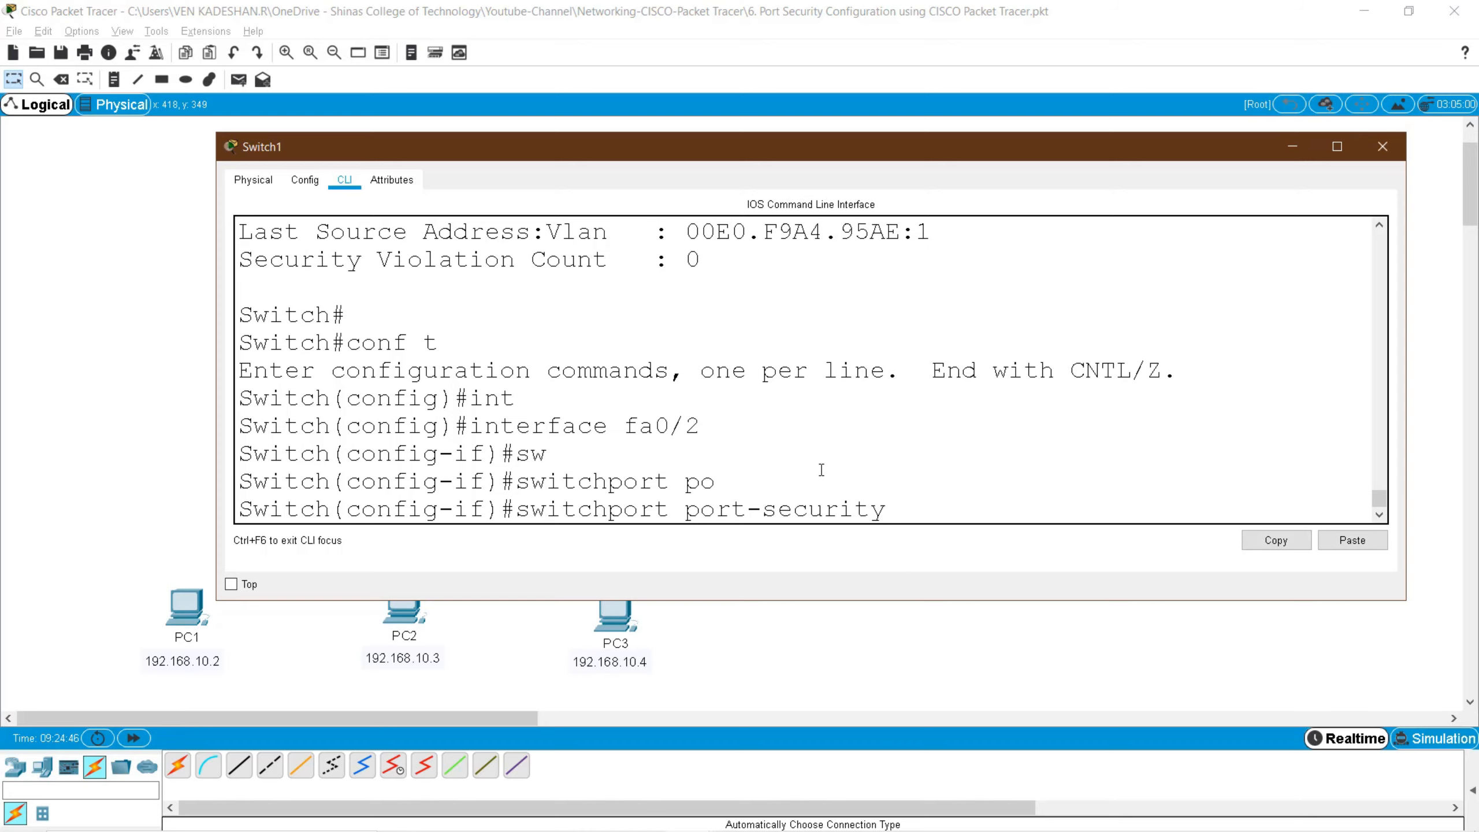
pyautogui.write('vio')
pyautogui.press('Tab')
pyautogui.write('?')
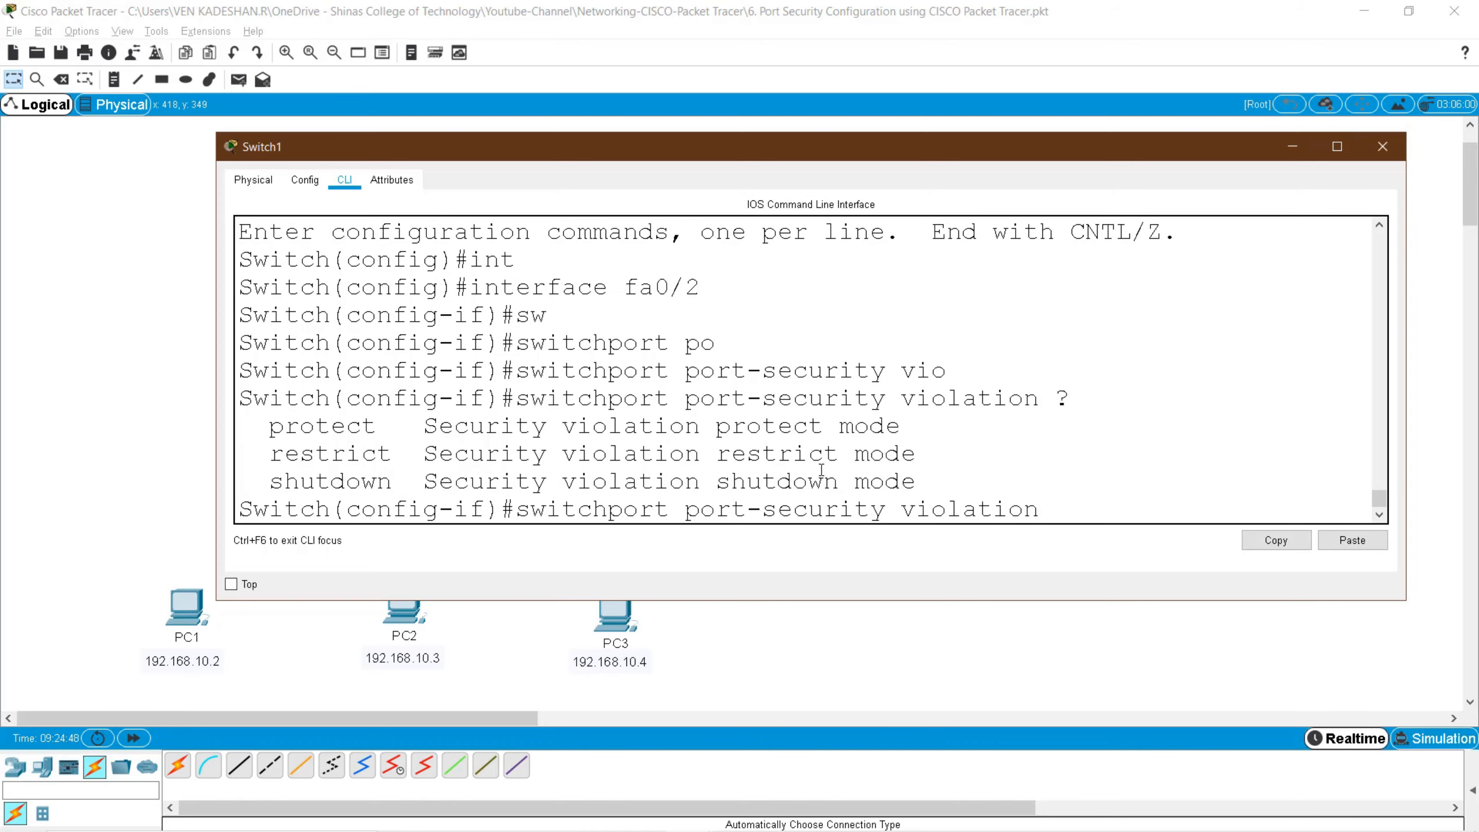
pyautogui.doubleClick(340, 453)
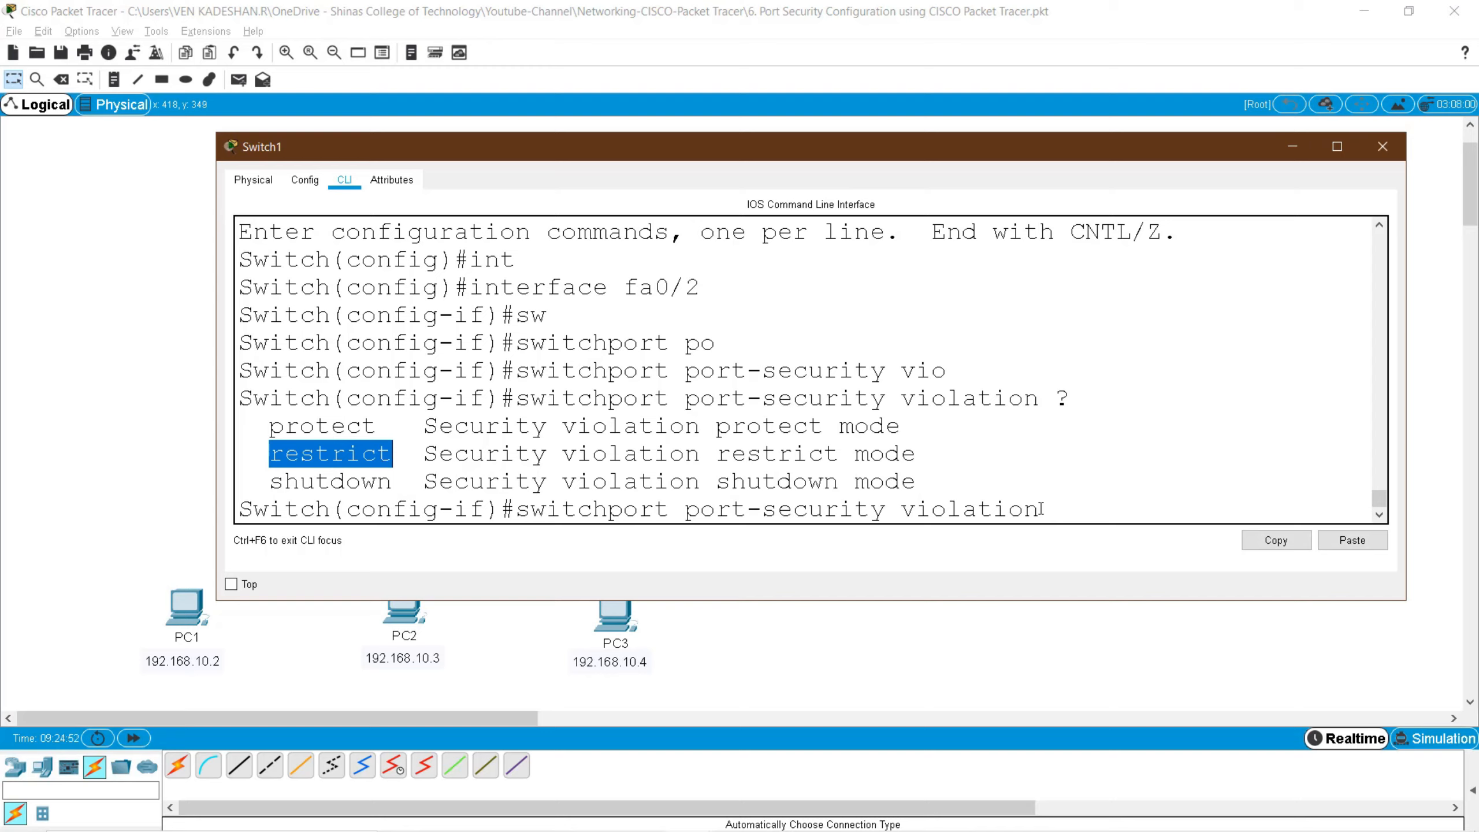
pyautogui.click(1108, 512)
pyautogui.write('restr')
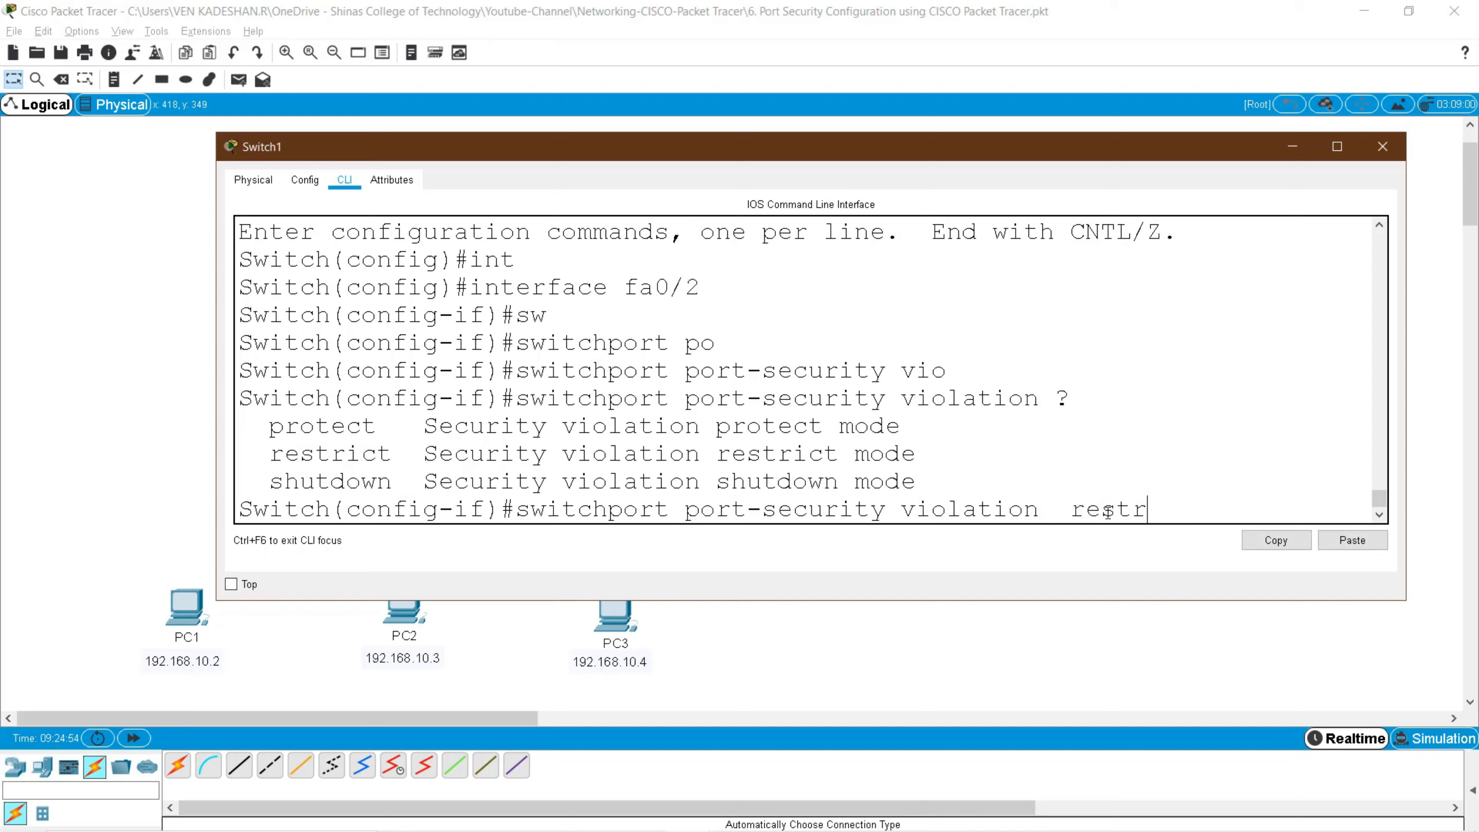
pyautogui.press('Tab')
pyautogui.press('Return')
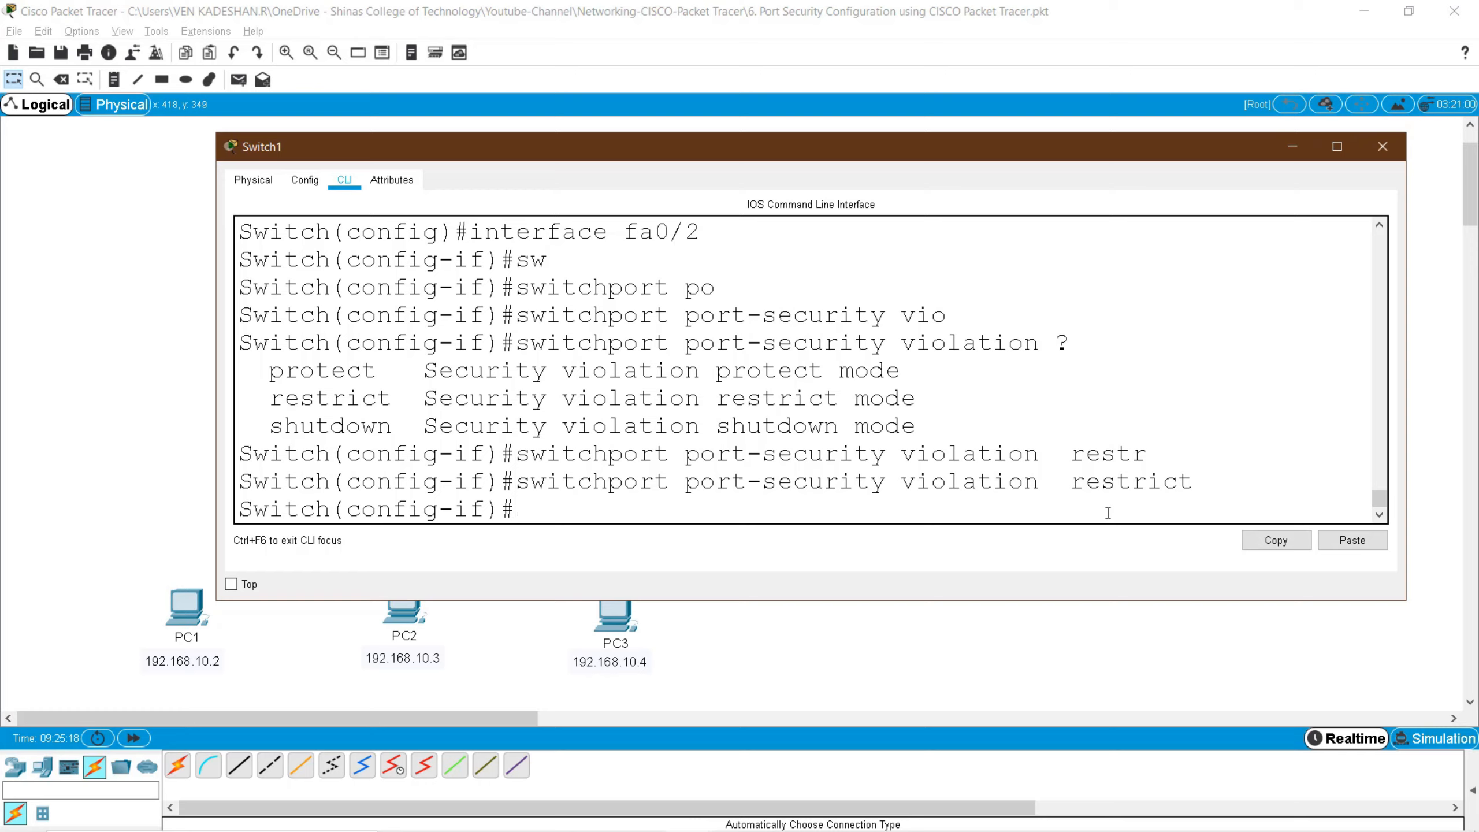
# - Exit interface and global configuration modes on Switch1 and save the configuration with wr
pyautogui.doubleClick(361, 448)
pyautogui.click(347, 396)
pyautogui.write('exit')
pyautogui.press('Return')
pyautogui.press('Return')
pyautogui.press('Return')
pyautogui.press('Return')
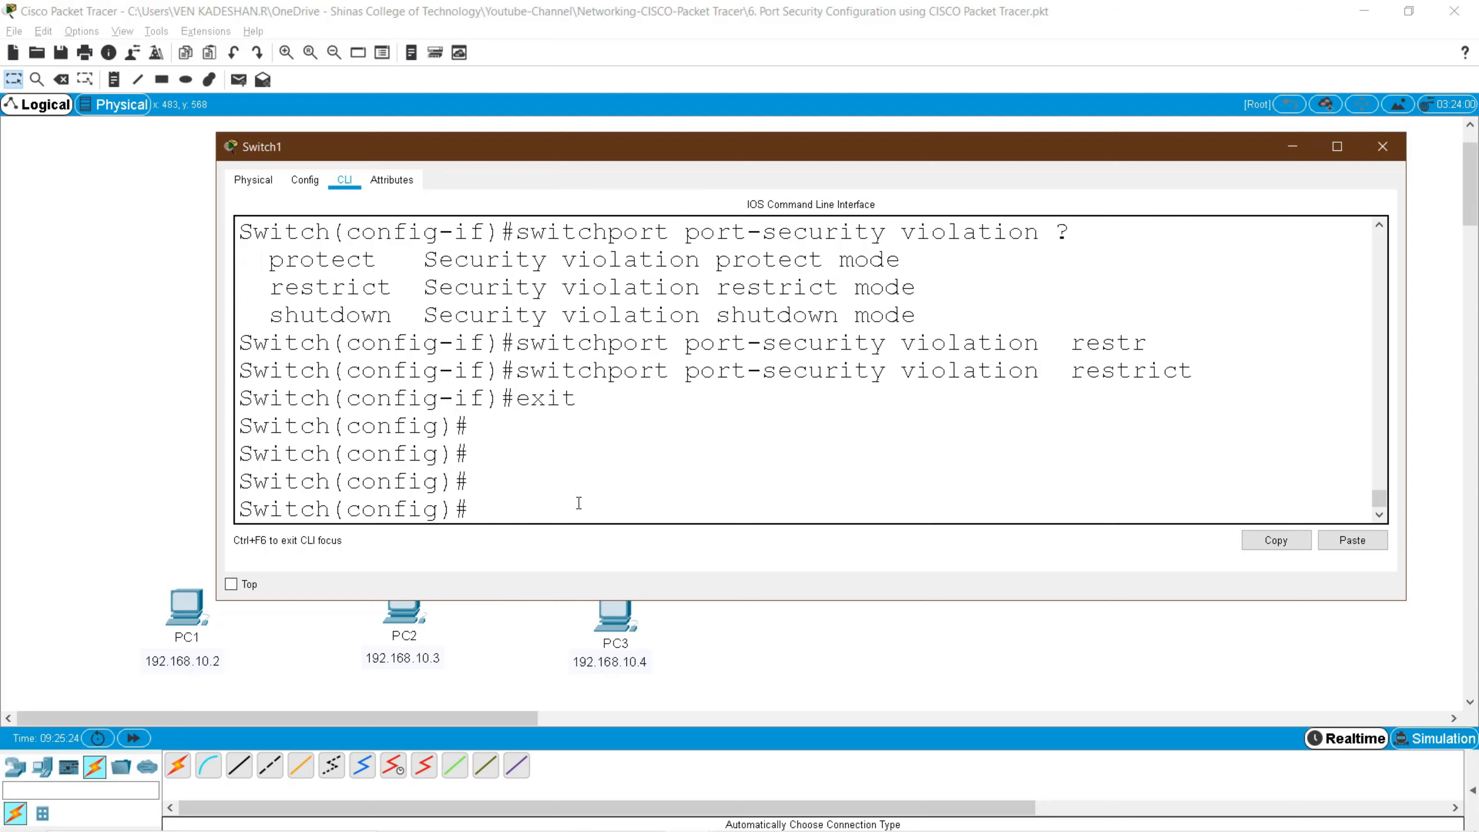
pyautogui.write('exit')
pyautogui.press('Return')
pyautogui.press('Return')
pyautogui.write('wr')
pyautogui.press('Return')
pyautogui.press('Return')
pyautogui.press('Return')
# - Display the port security summary with show port-security, check the security action for Fa0/2, and return to the topology
pyautogui.write('s')
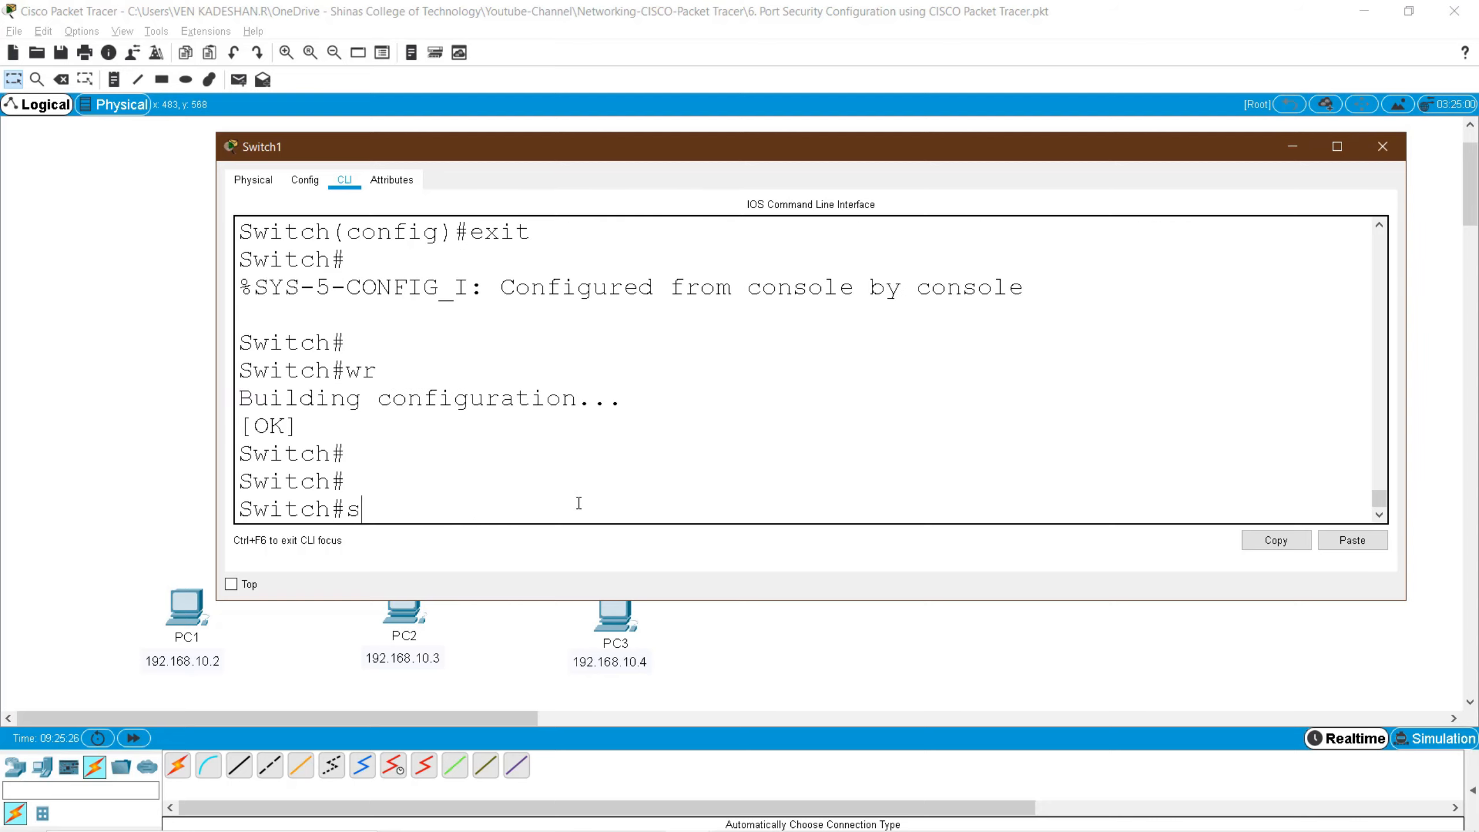
pyautogui.write('ho')
pyautogui.press('Tab')
pyautogui.write('po')
pyautogui.press('Tab')
pyautogui.press('Return')
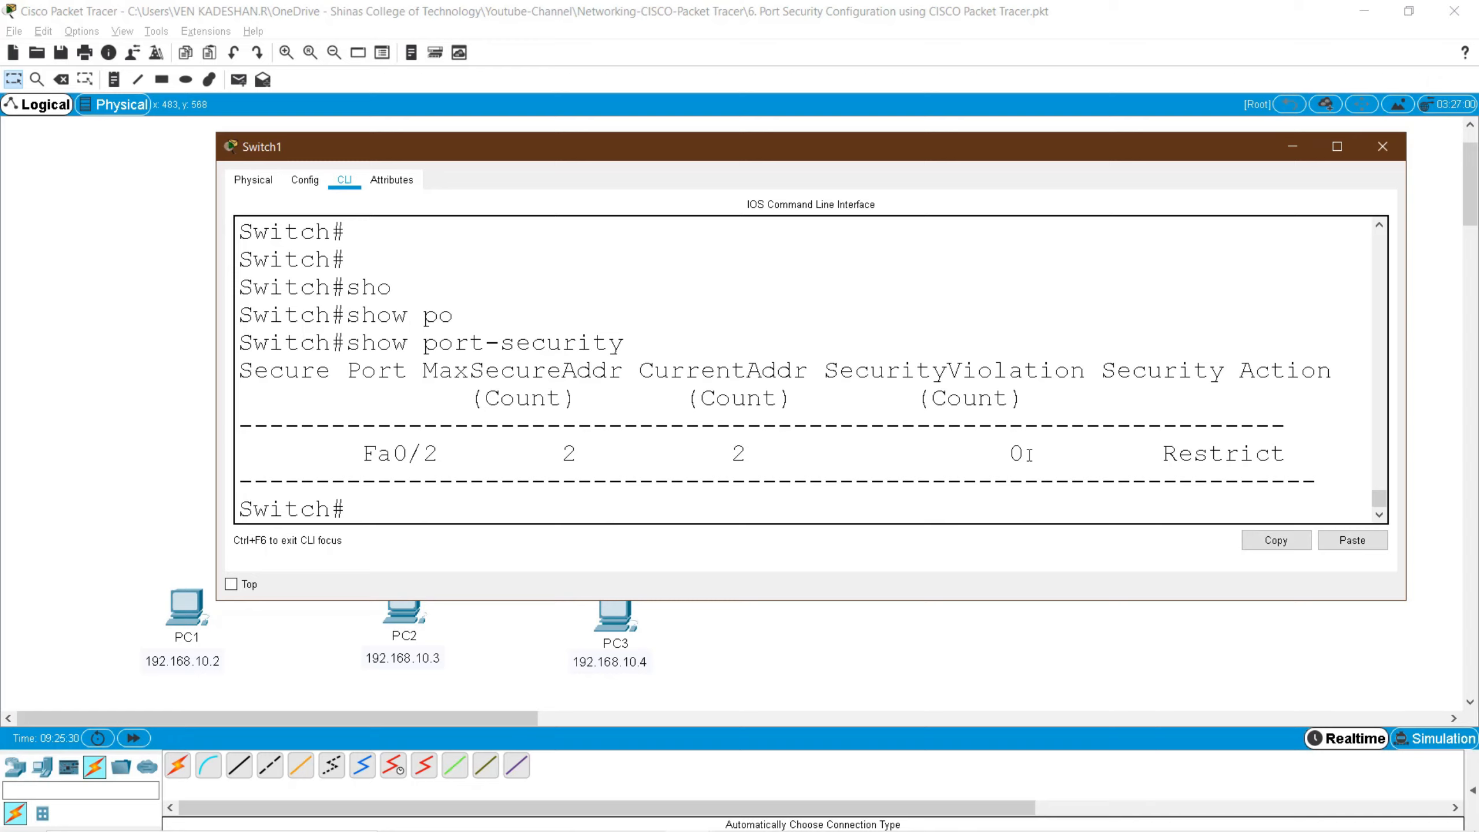
pyautogui.doubleClick(1243, 454)
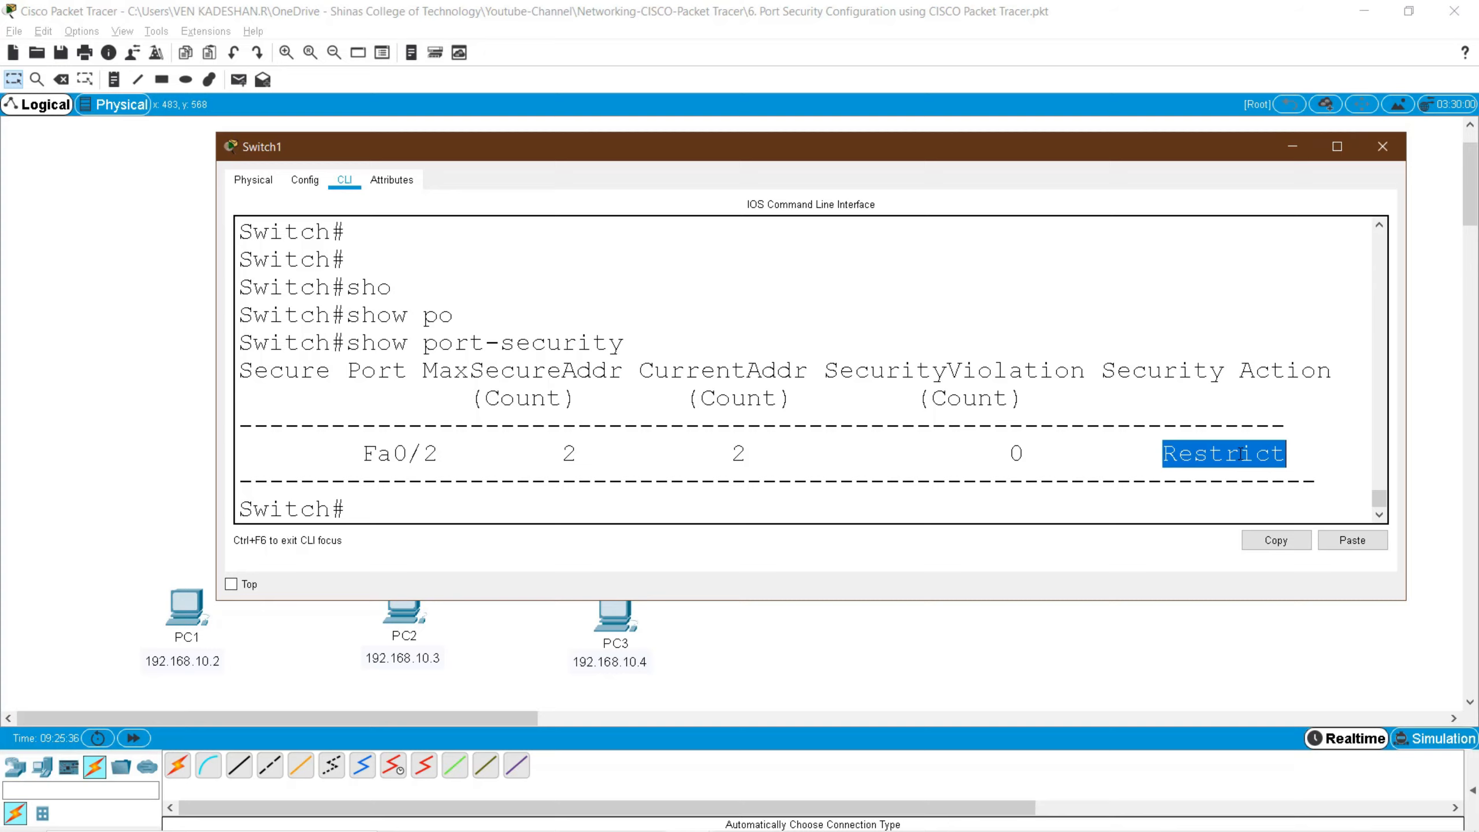
pyautogui.click(1291, 150)
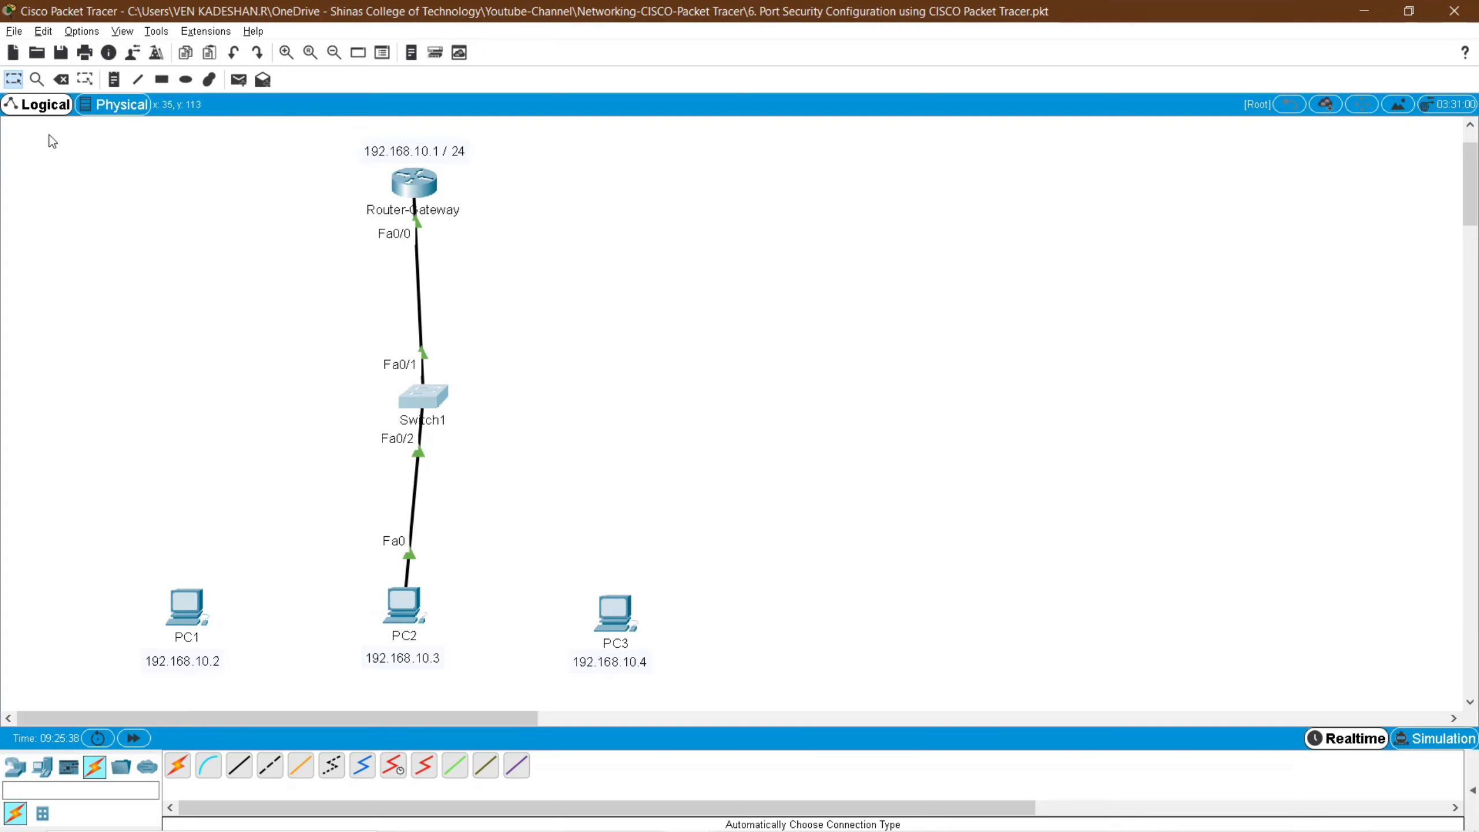
# - Replace the link between Switch1 and PC2 with an automatic connection from Switch1 to PC3, and fast-forward the simulation time
pyautogui.click(61, 79)
pyautogui.click(753, 450)
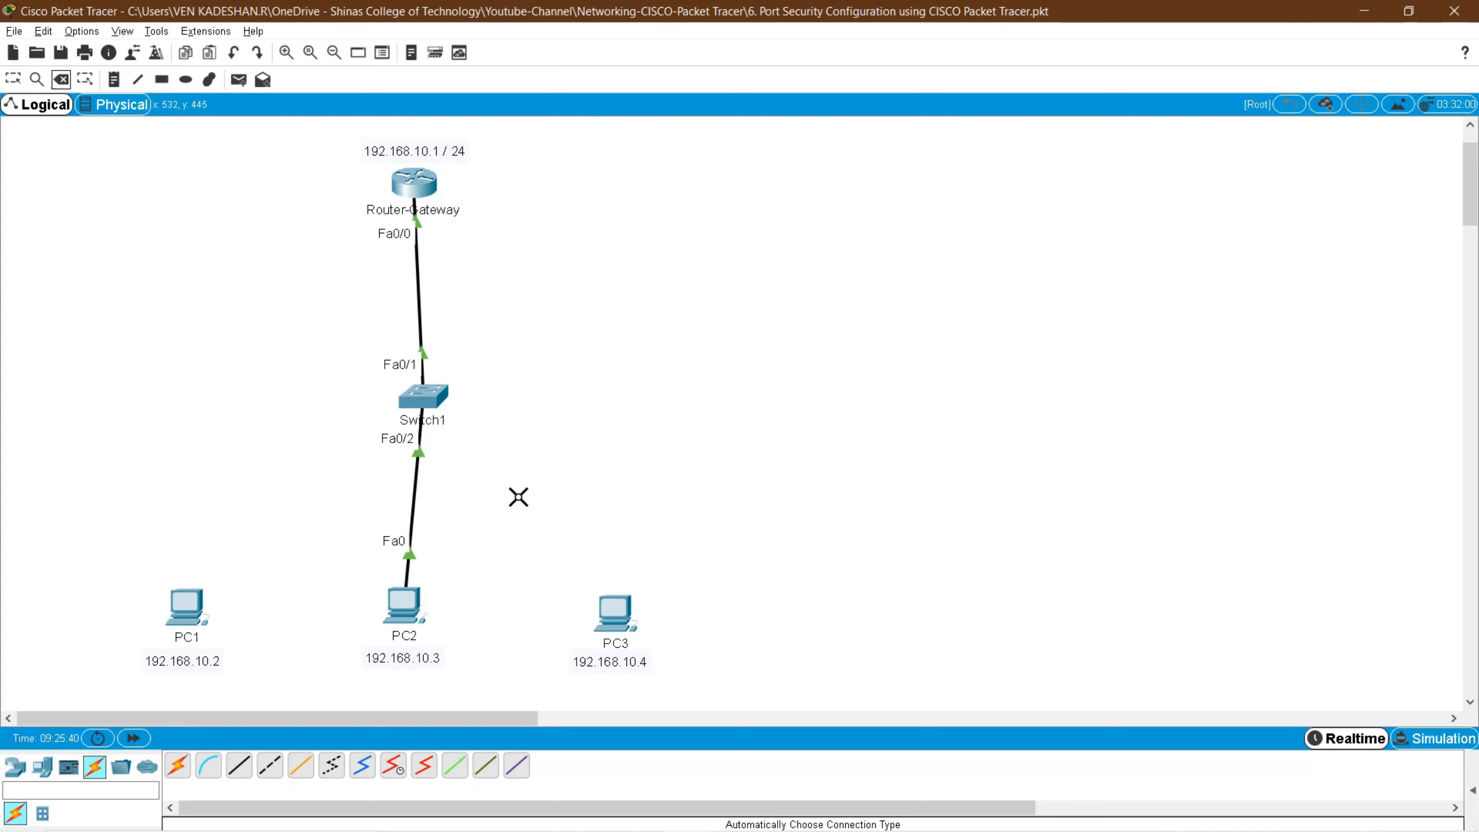
pyautogui.click(415, 513)
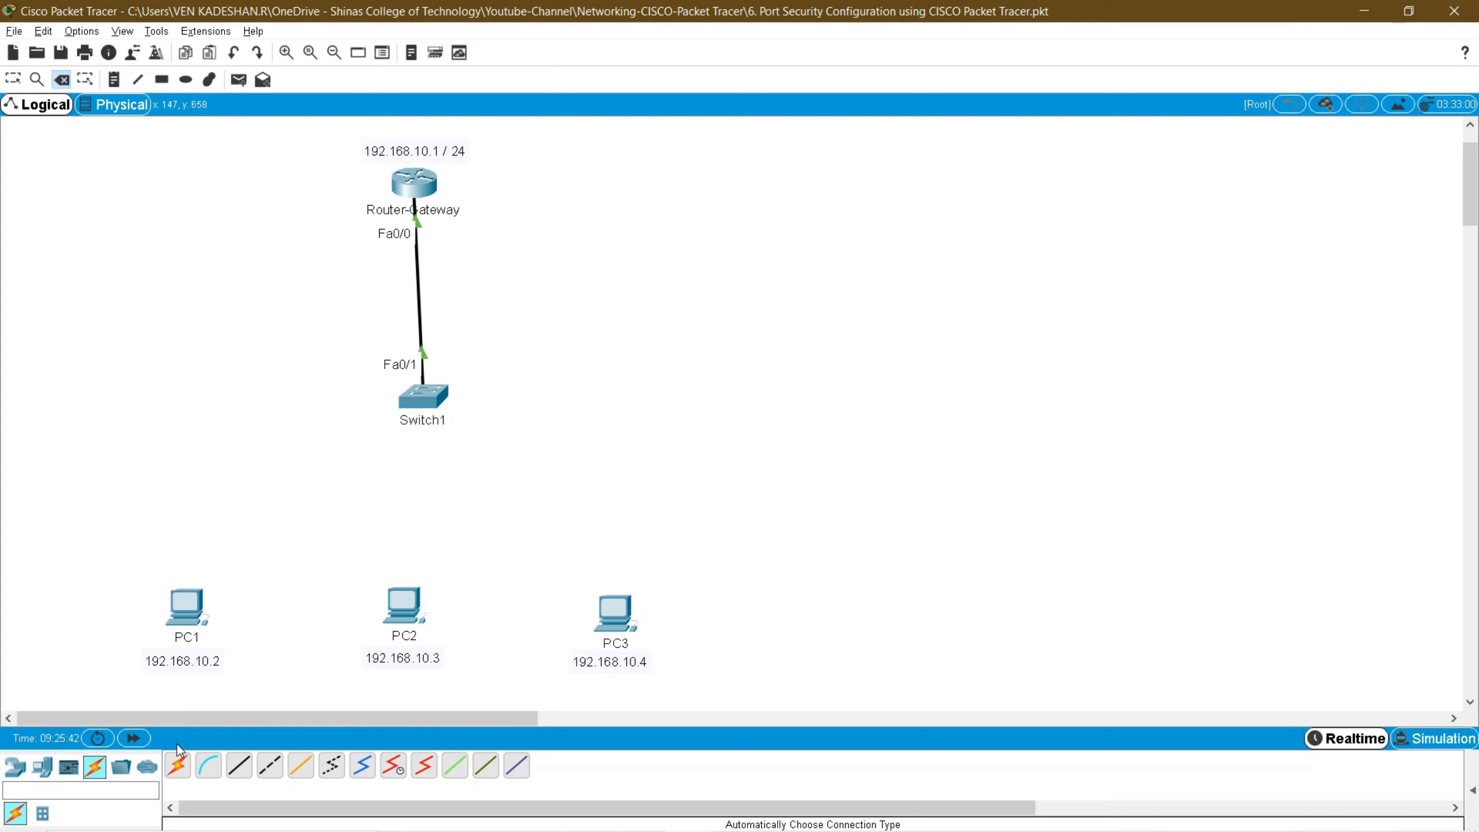
pyautogui.click(177, 766)
pyautogui.click(421, 387)
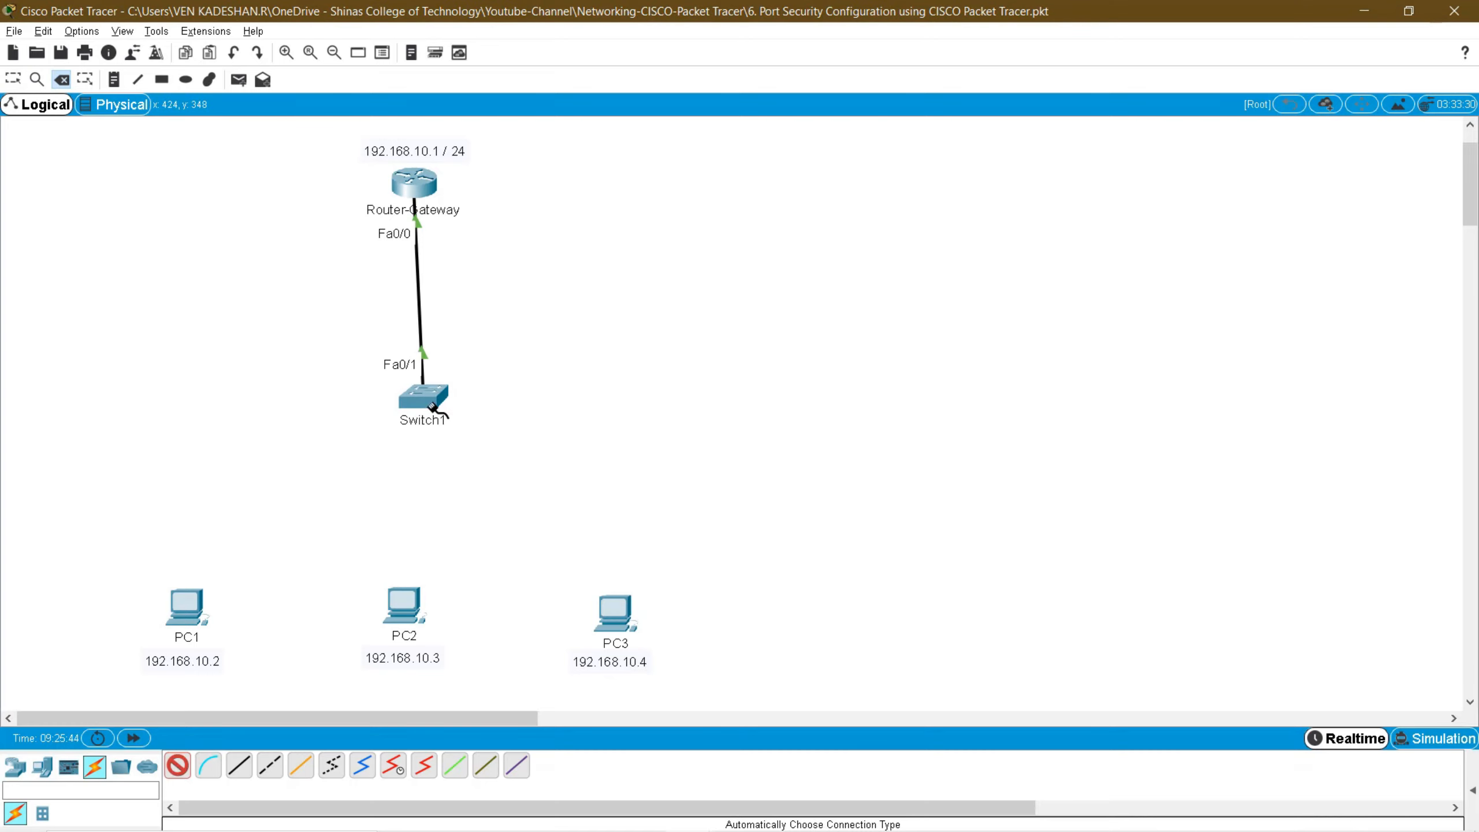
pyautogui.click(618, 616)
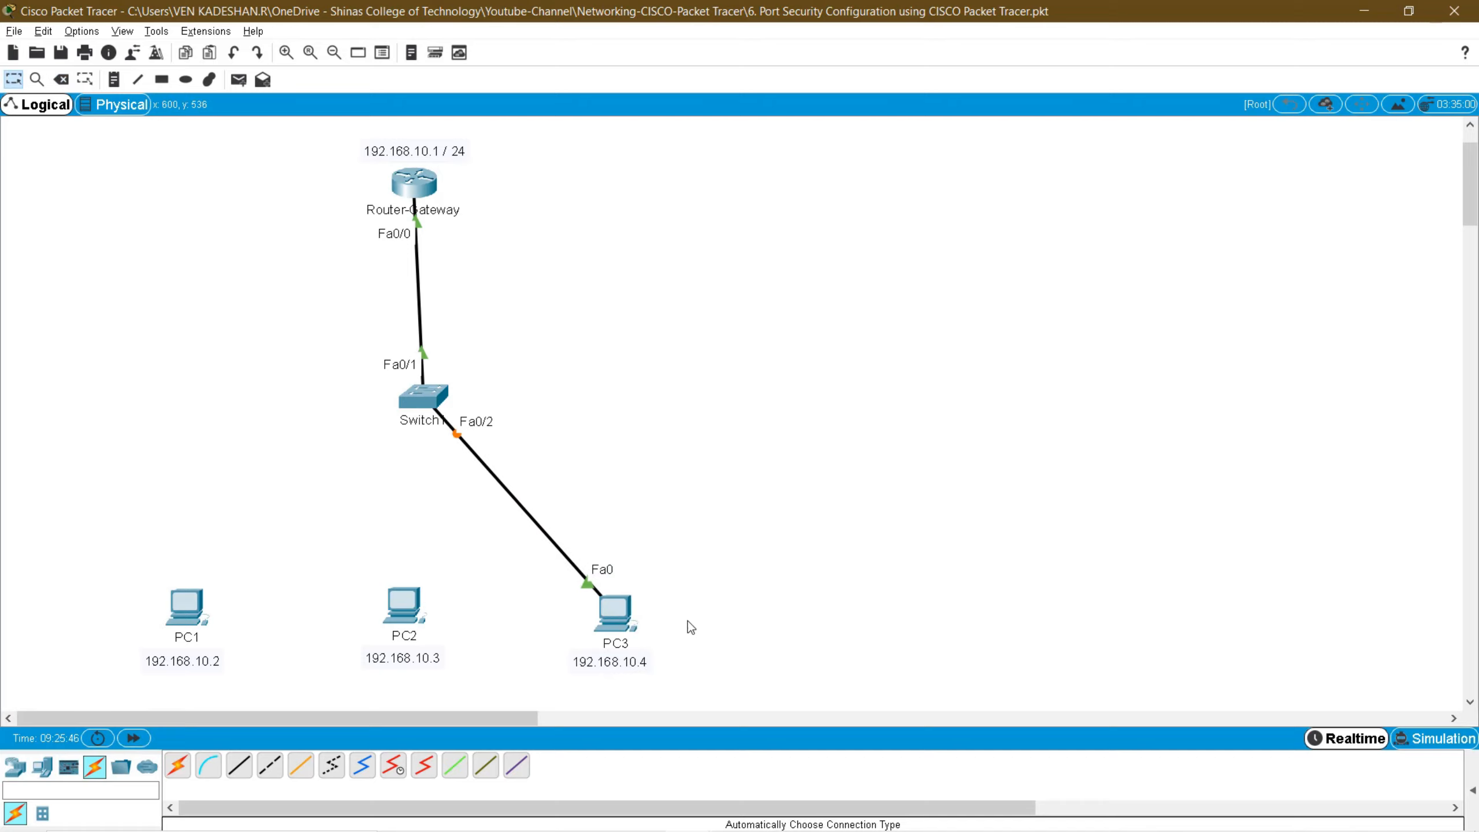
pyautogui.click(135, 737)
# - Ping 192.168.10.1 from PC3's command prompt and check the replies against the state of the Fa0/2 link
pyautogui.click(623, 613)
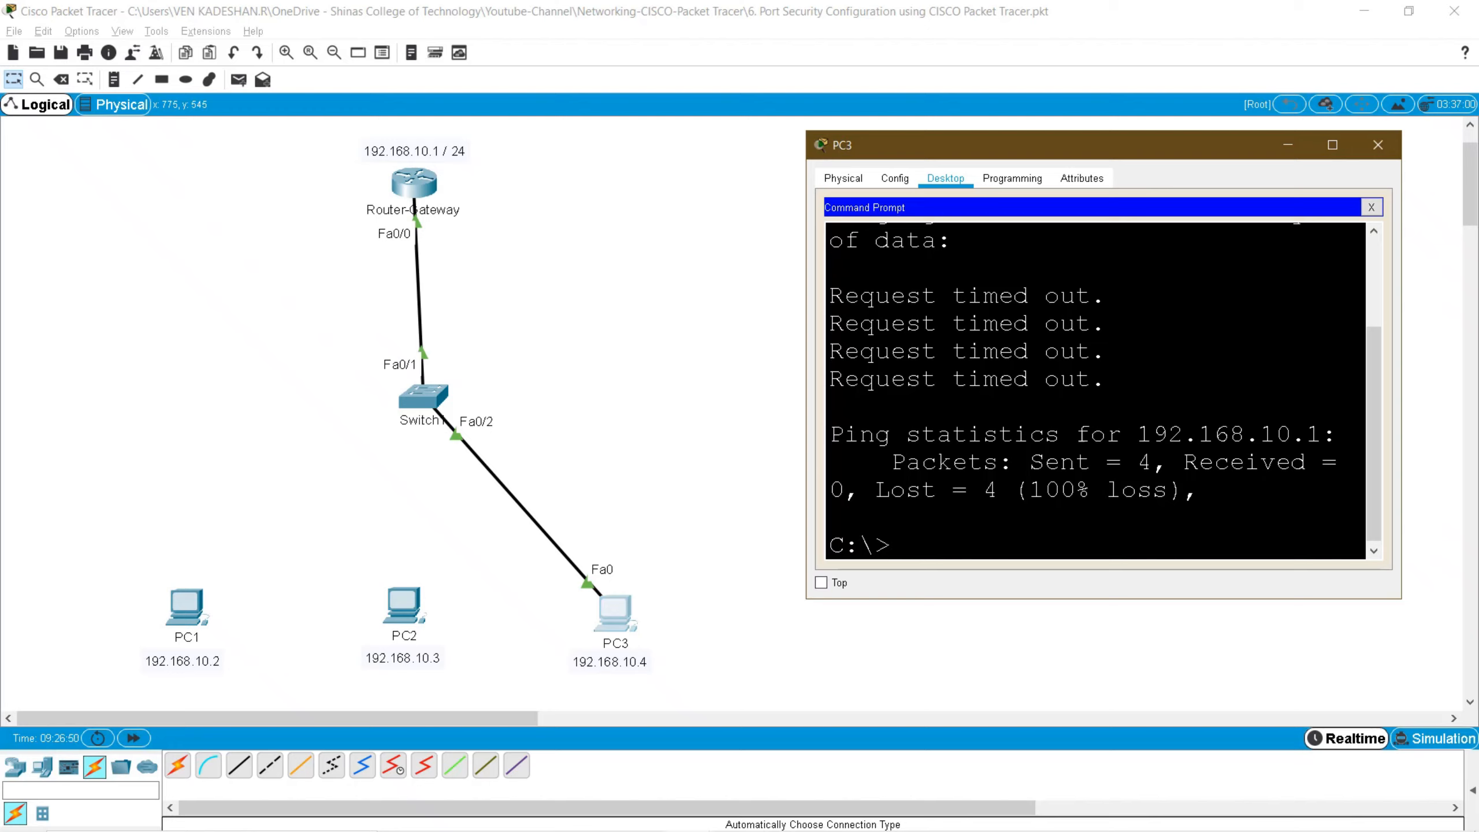
pyautogui.press('Up')
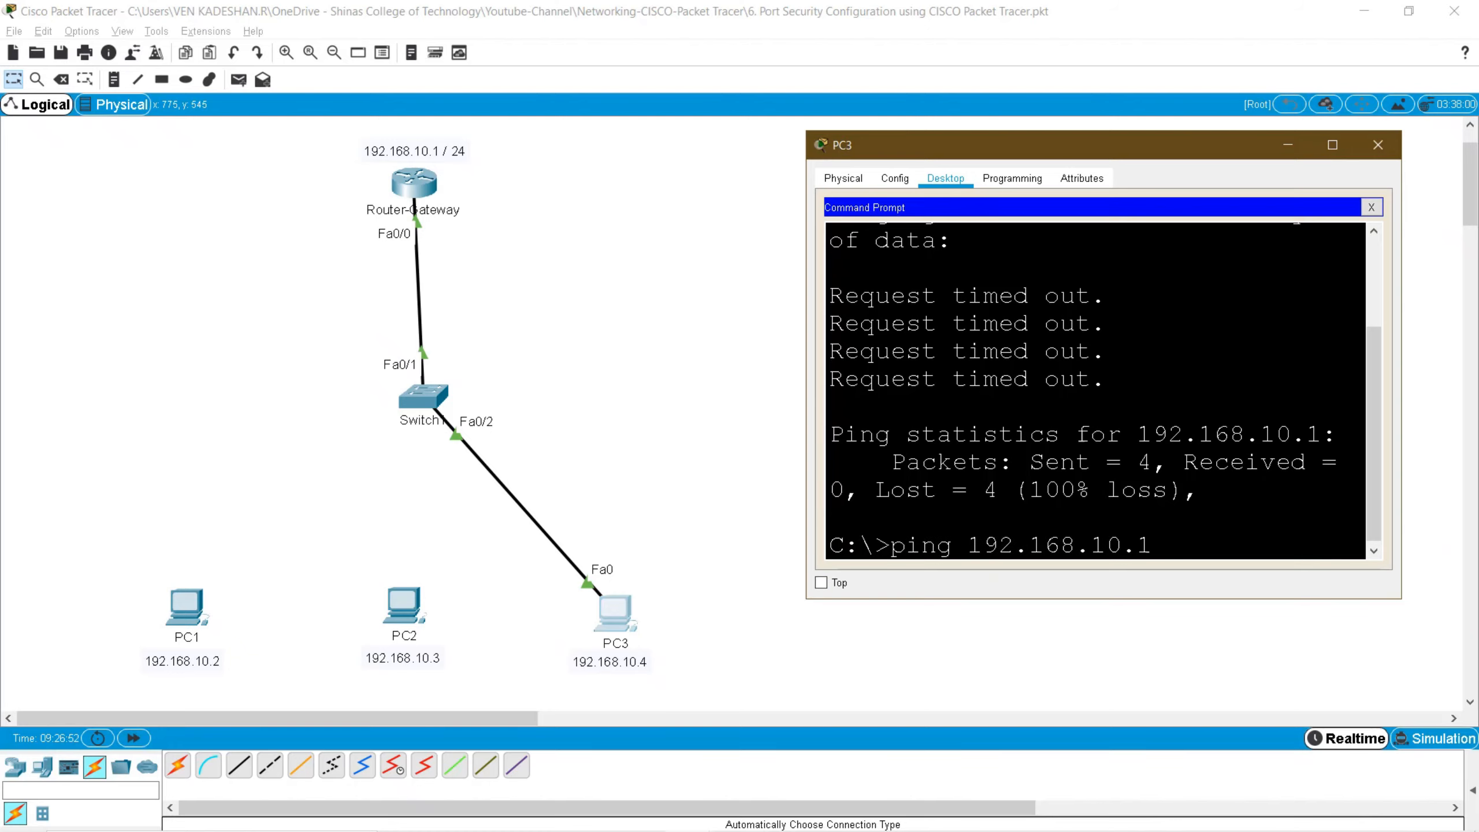
pyautogui.press('Return')
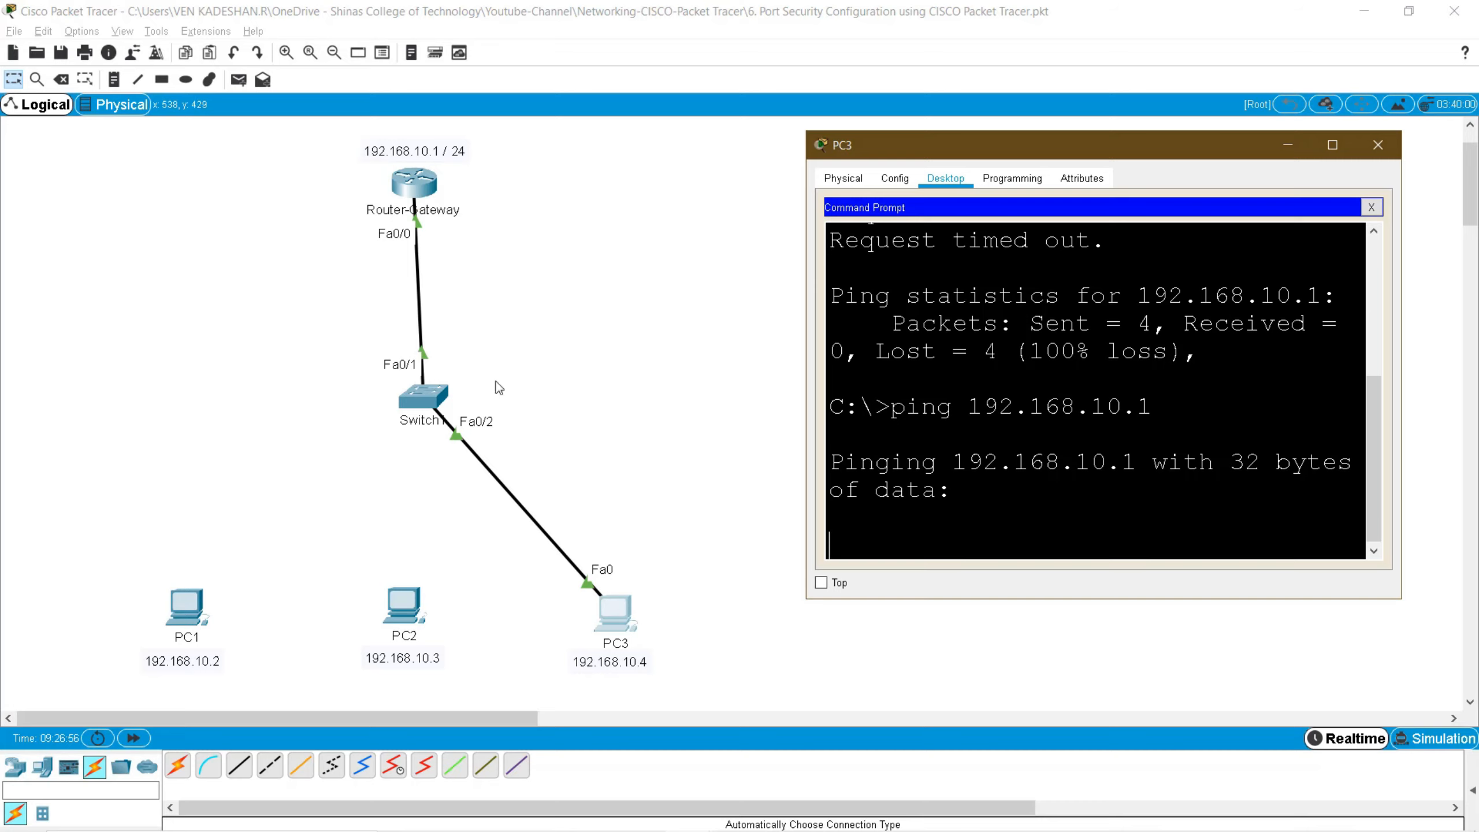
pyautogui.click(474, 431)
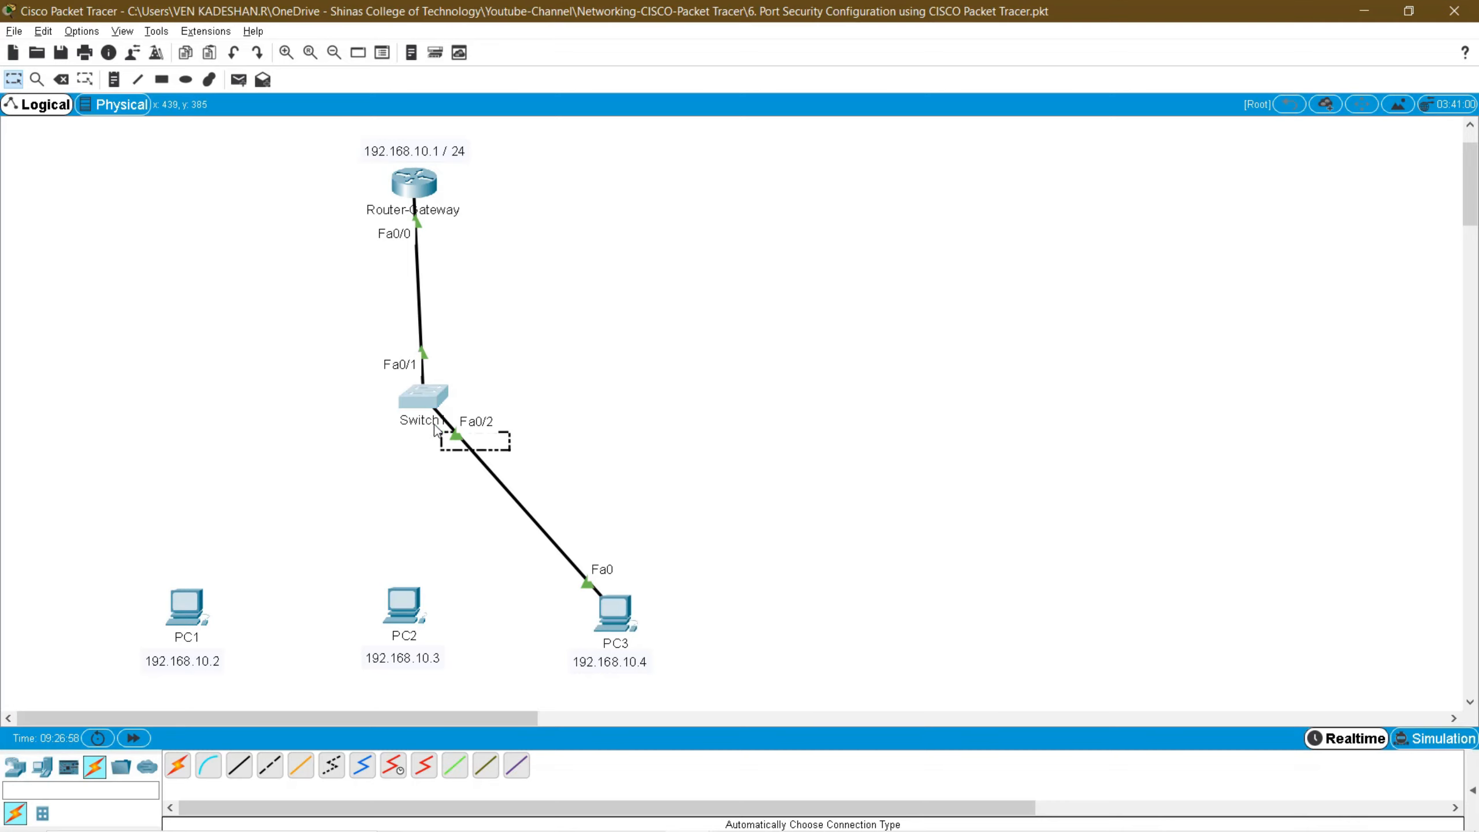
pyautogui.hotkey('alt', 'Tab')
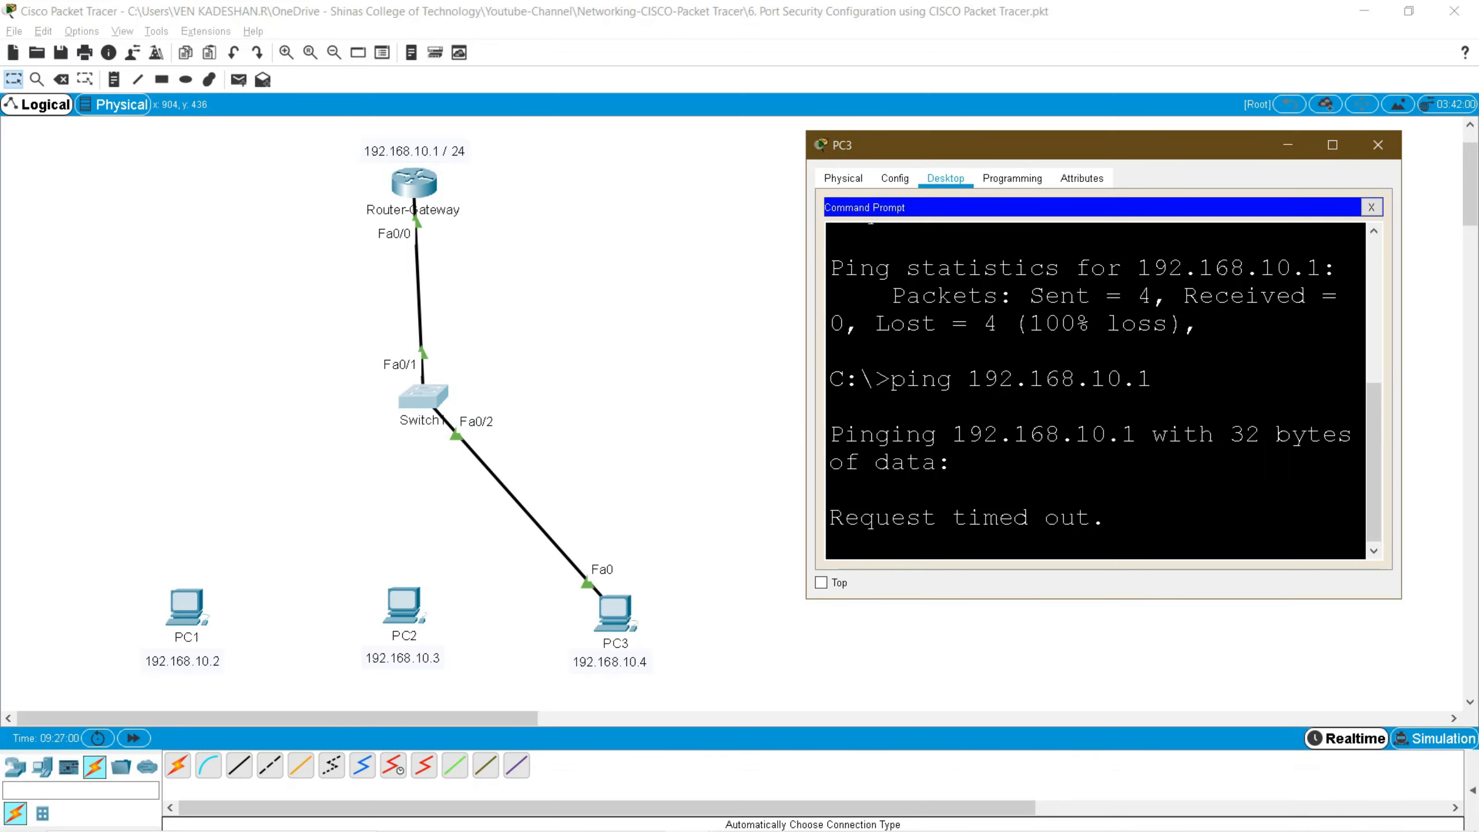
pyautogui.moveTo(829, 517); pyautogui.dragTo(1106, 517)
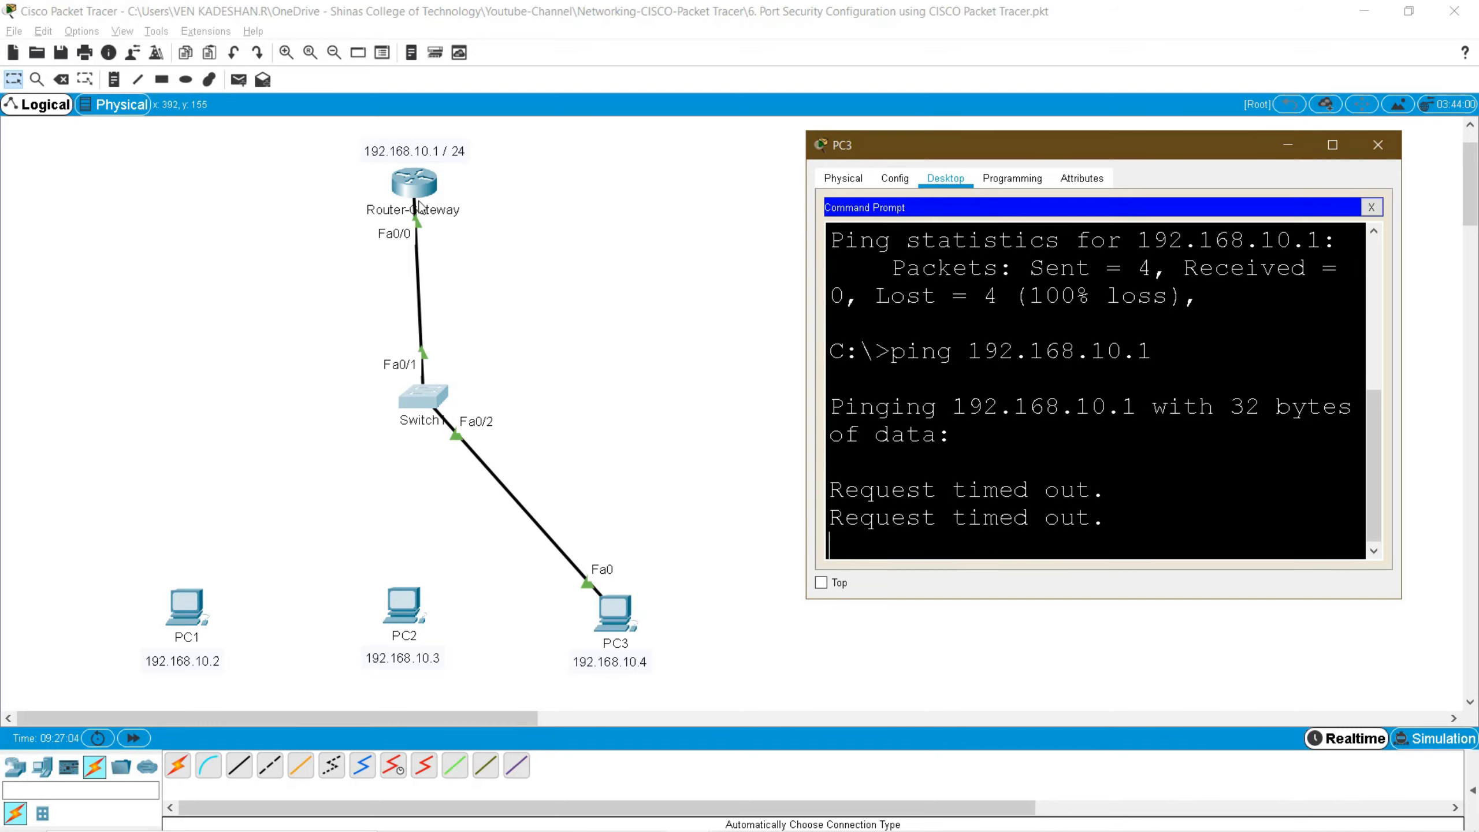
pyautogui.moveTo(520, 455); pyautogui.dragTo(431, 421)
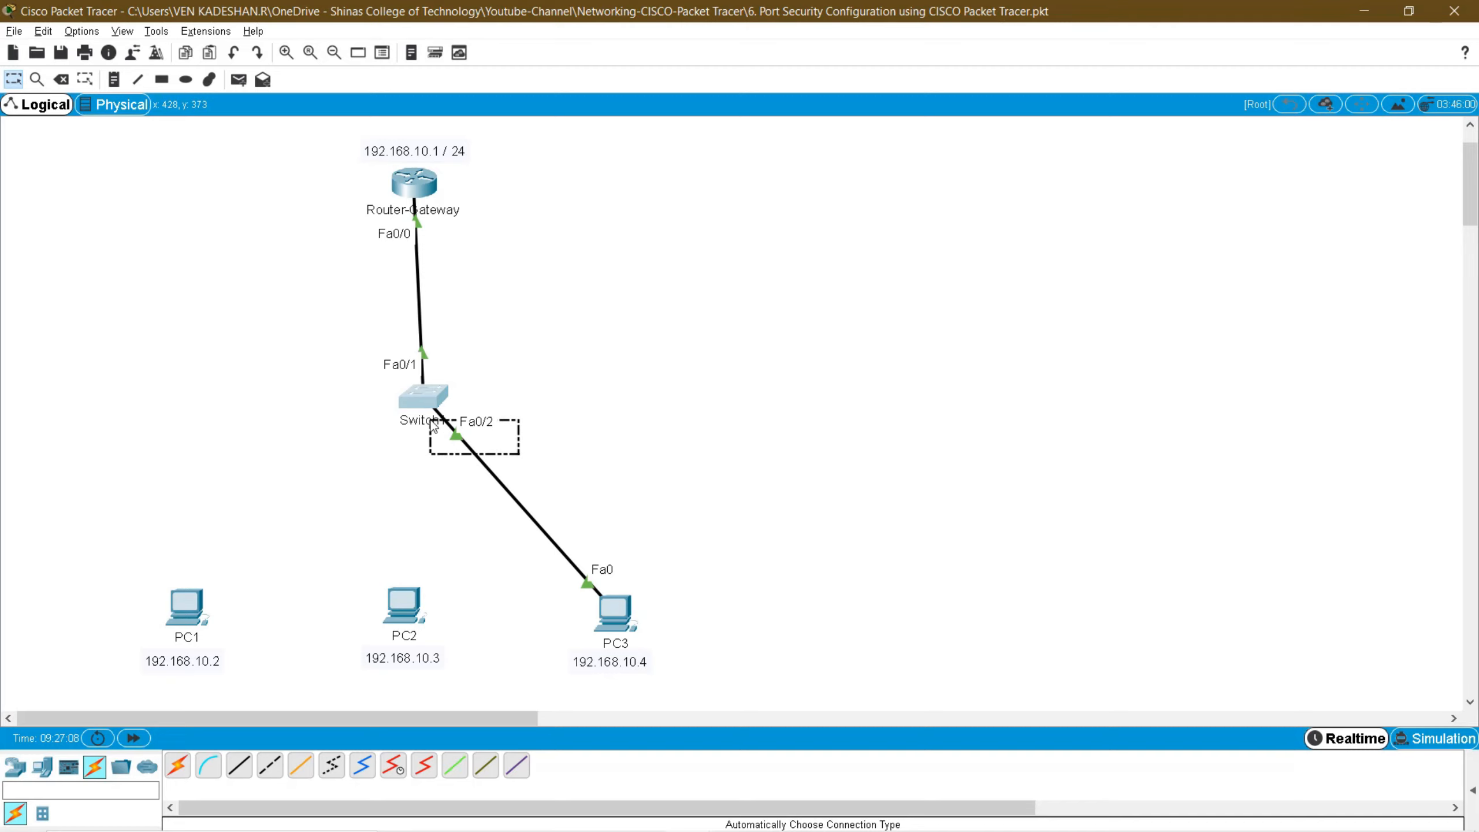
pyautogui.hotkey('alt', 'Tab')
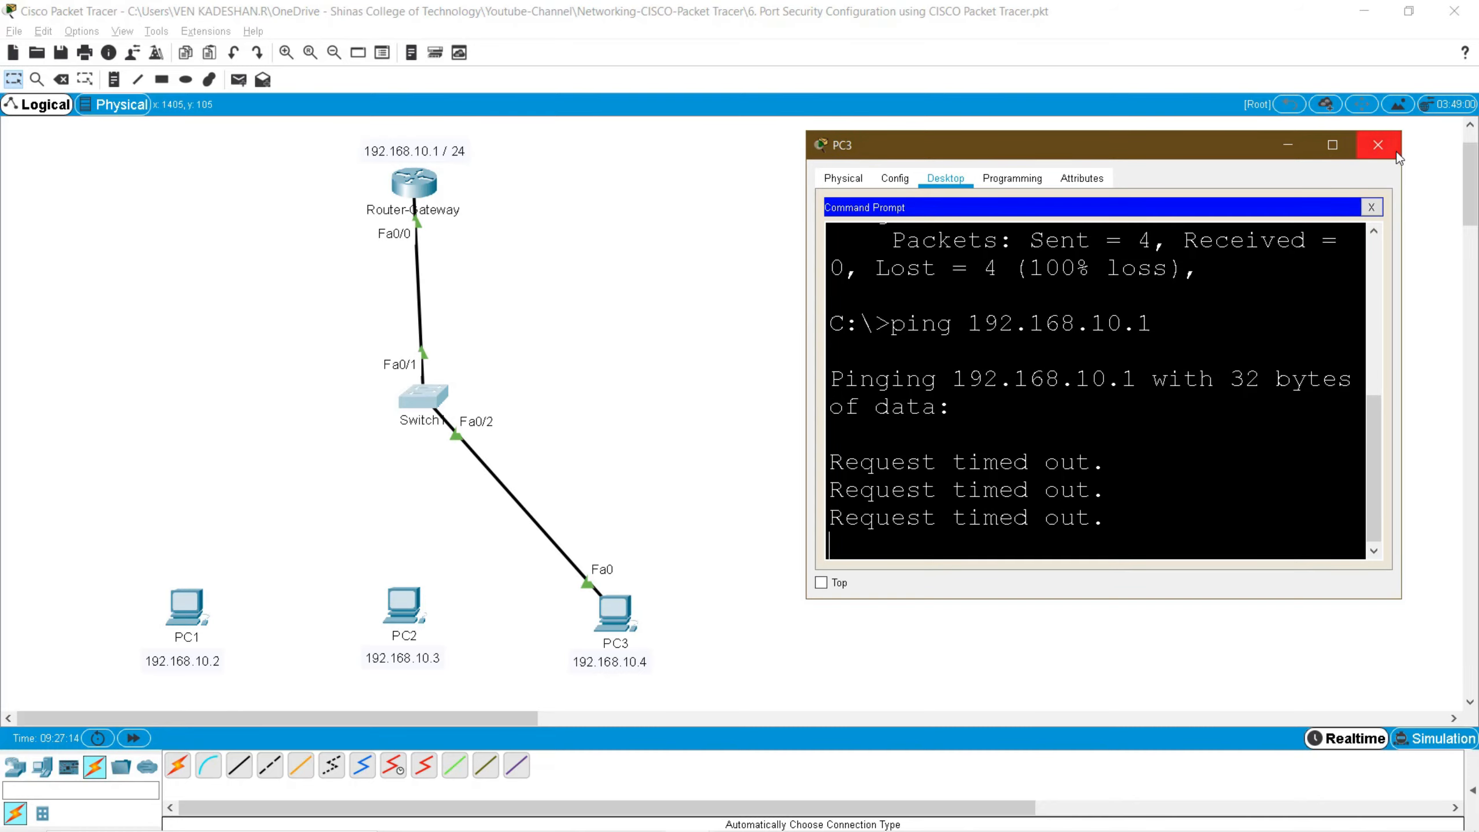
# - Close PC3 and run show port-security on Switch1 to check the security violation count for Fa0/2
pyautogui.click(1378, 145)
pyautogui.click(436, 393)
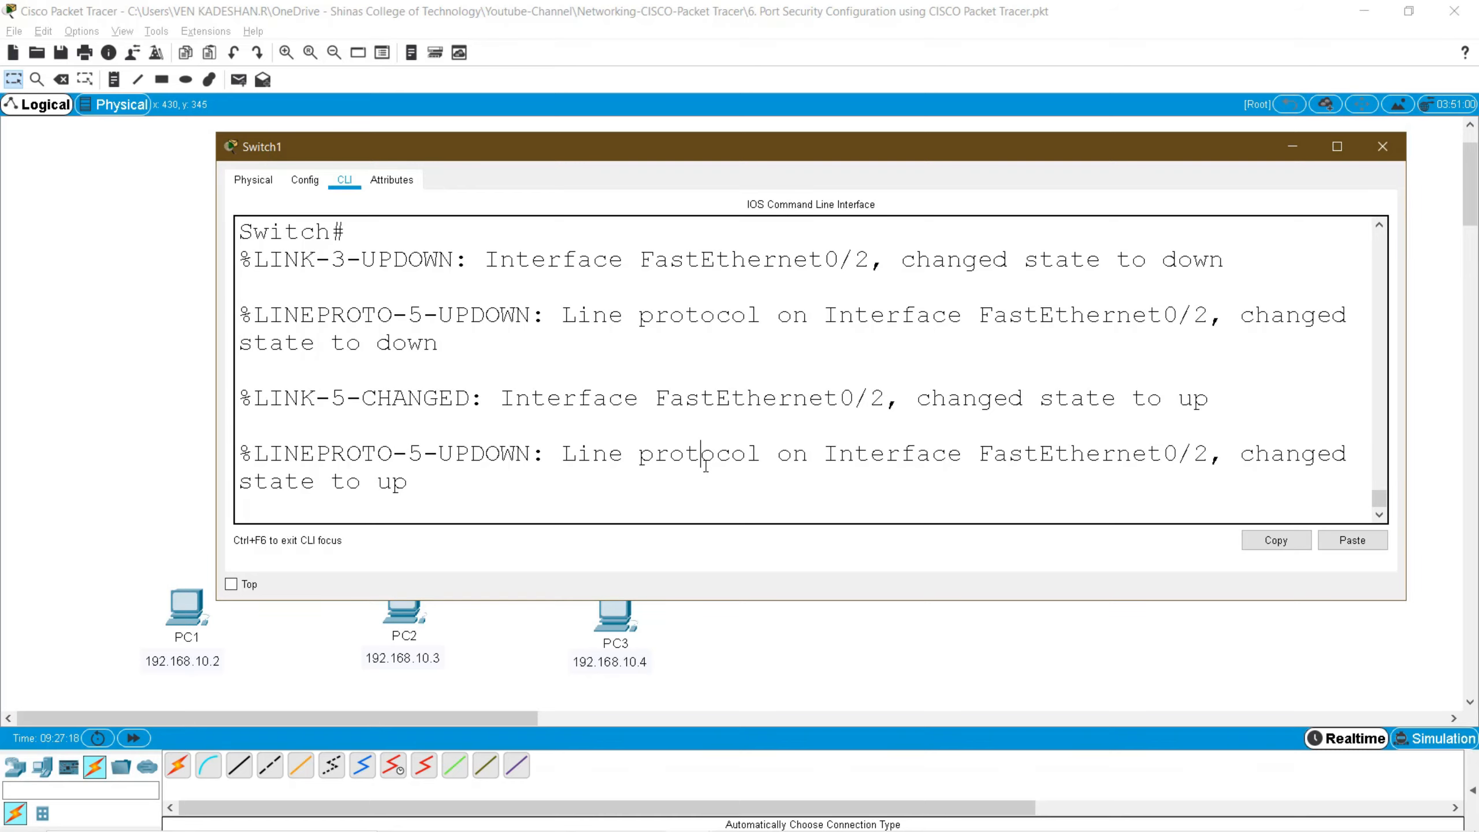
pyautogui.press('Return')
pyautogui.press('Return')
pyautogui.press('Return')
pyautogui.write('sh')
pyautogui.press('Tab')
pyautogui.write('po')
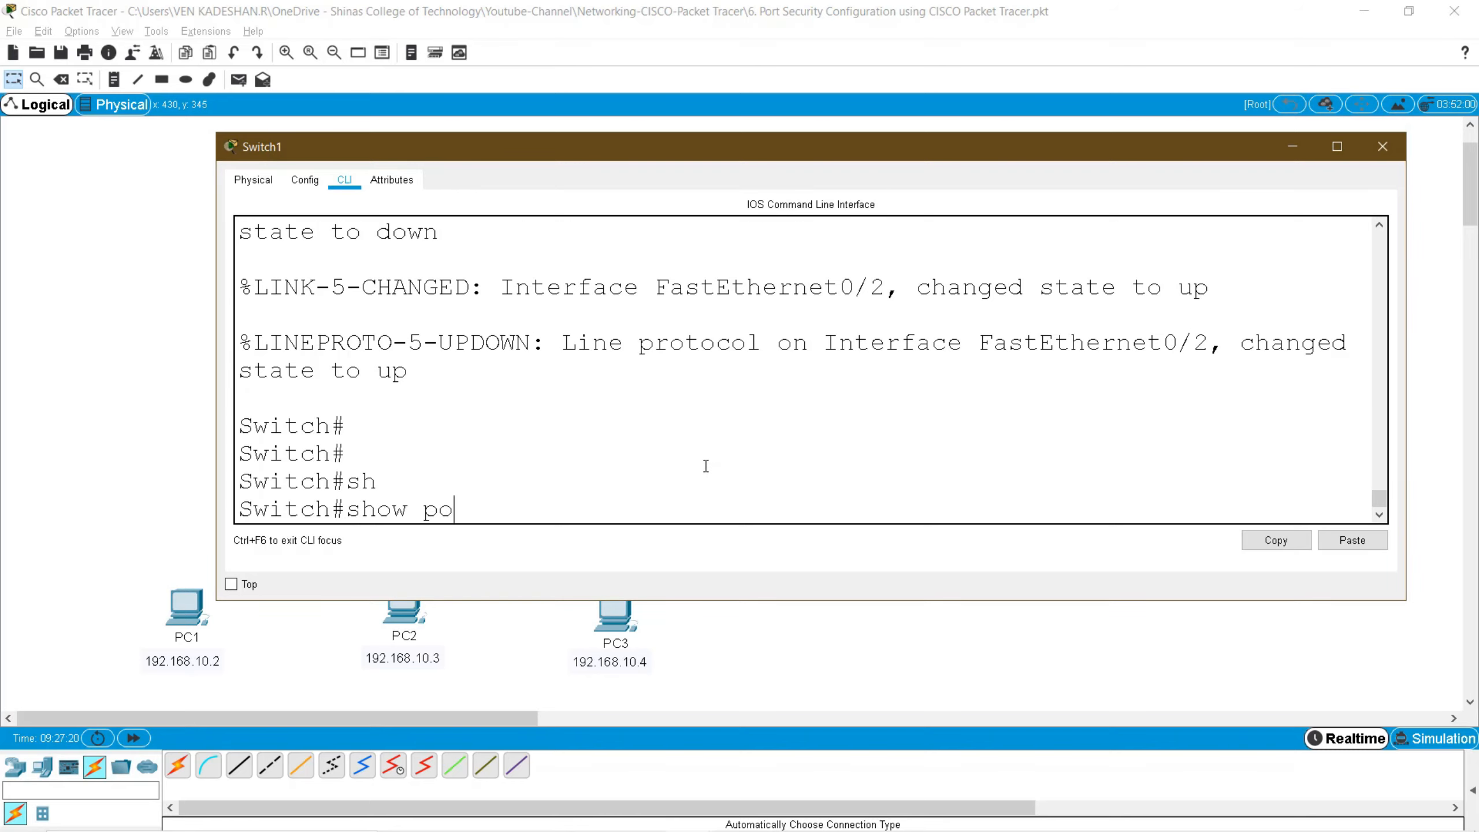
pyautogui.press('Tab')
pyautogui.press('Return')
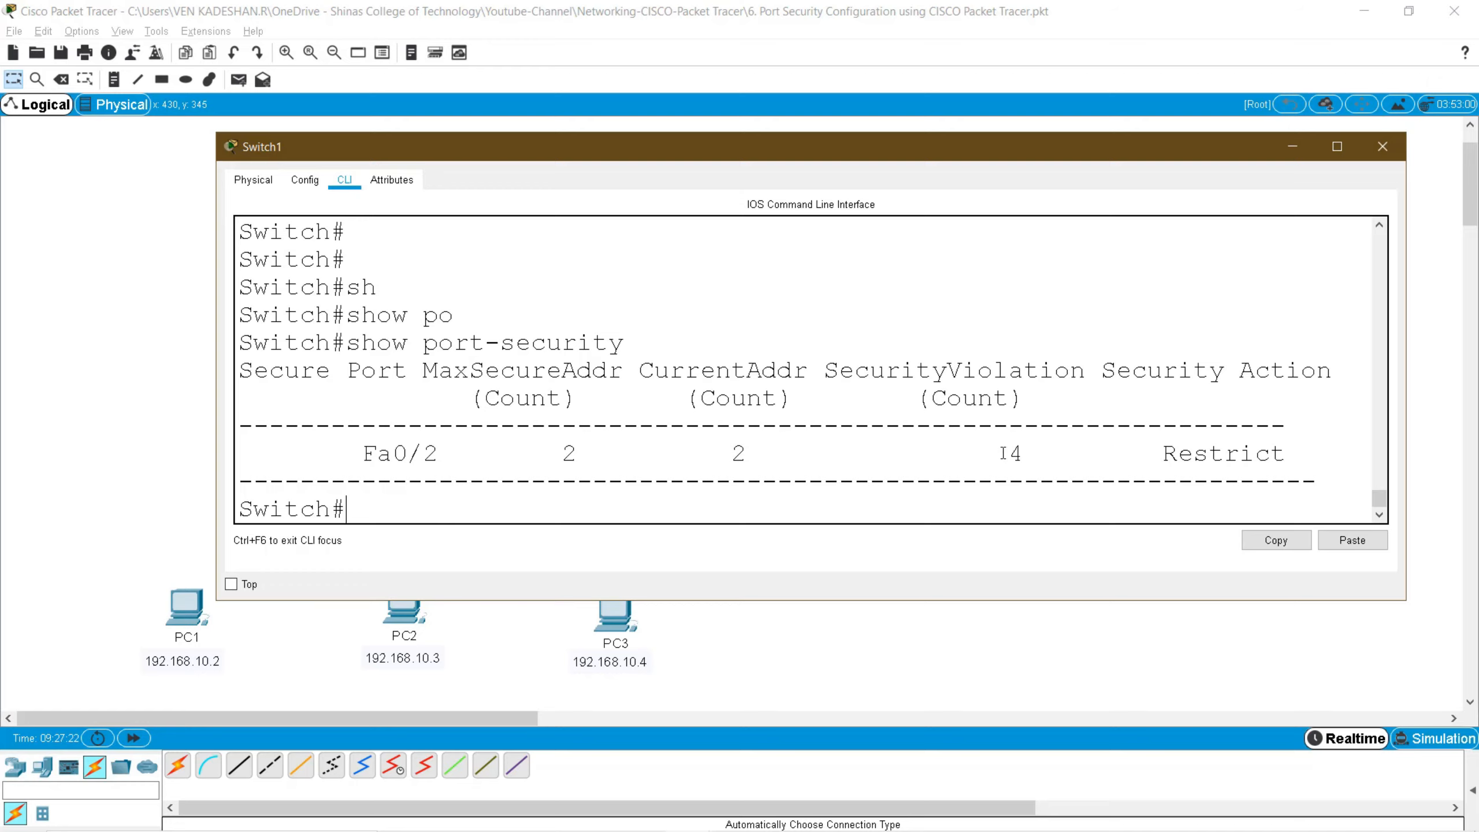
pyautogui.moveTo(1007, 454); pyautogui.dragTo(1045, 459)
# - Reopen PC3's command prompt to review the ping replies from 192.168.10.1, and close it again
pyautogui.hotkey('alt', 'Tab')
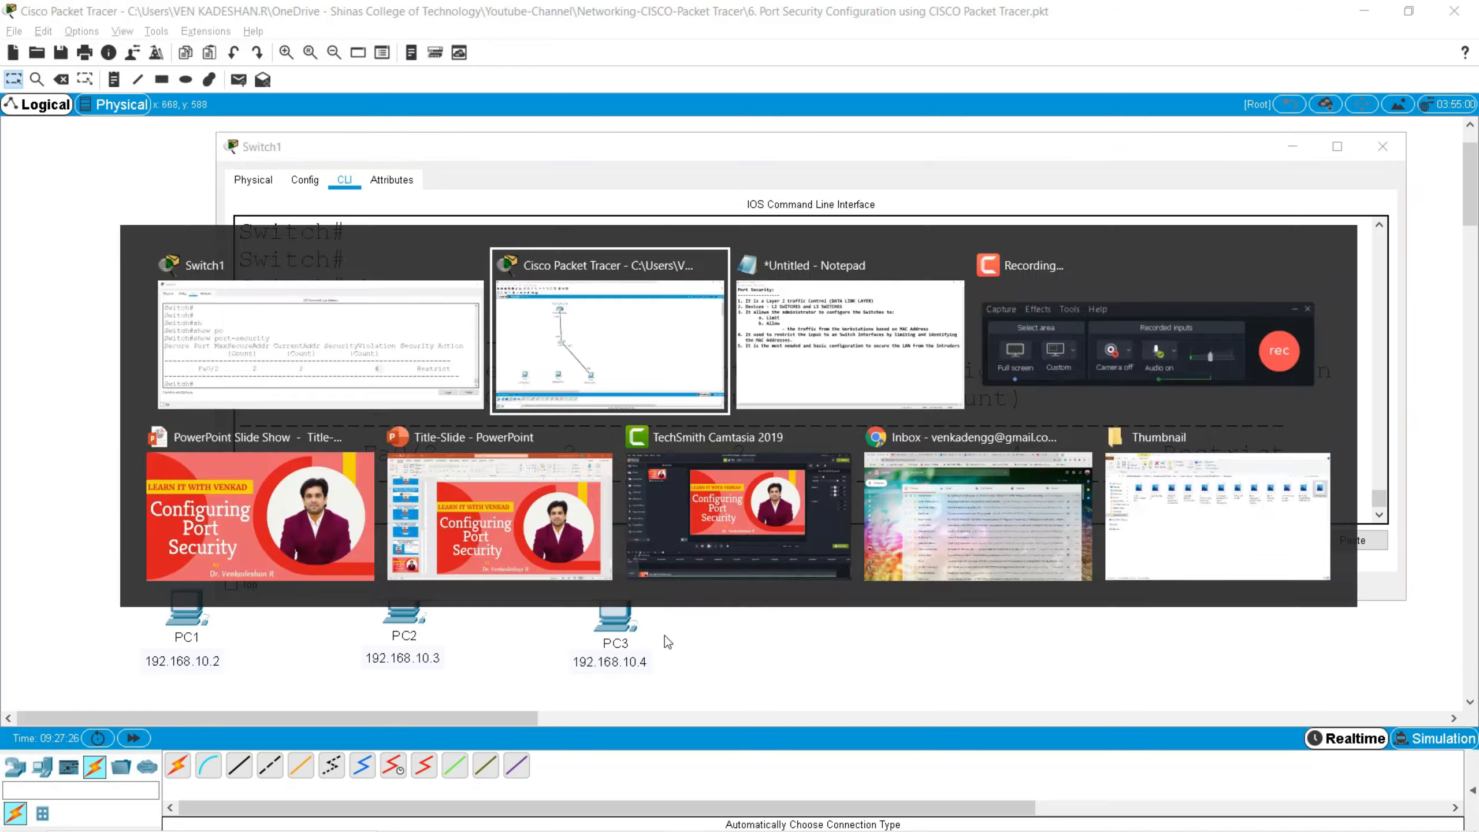
pyautogui.click(612, 616)
pyautogui.click(845, 288)
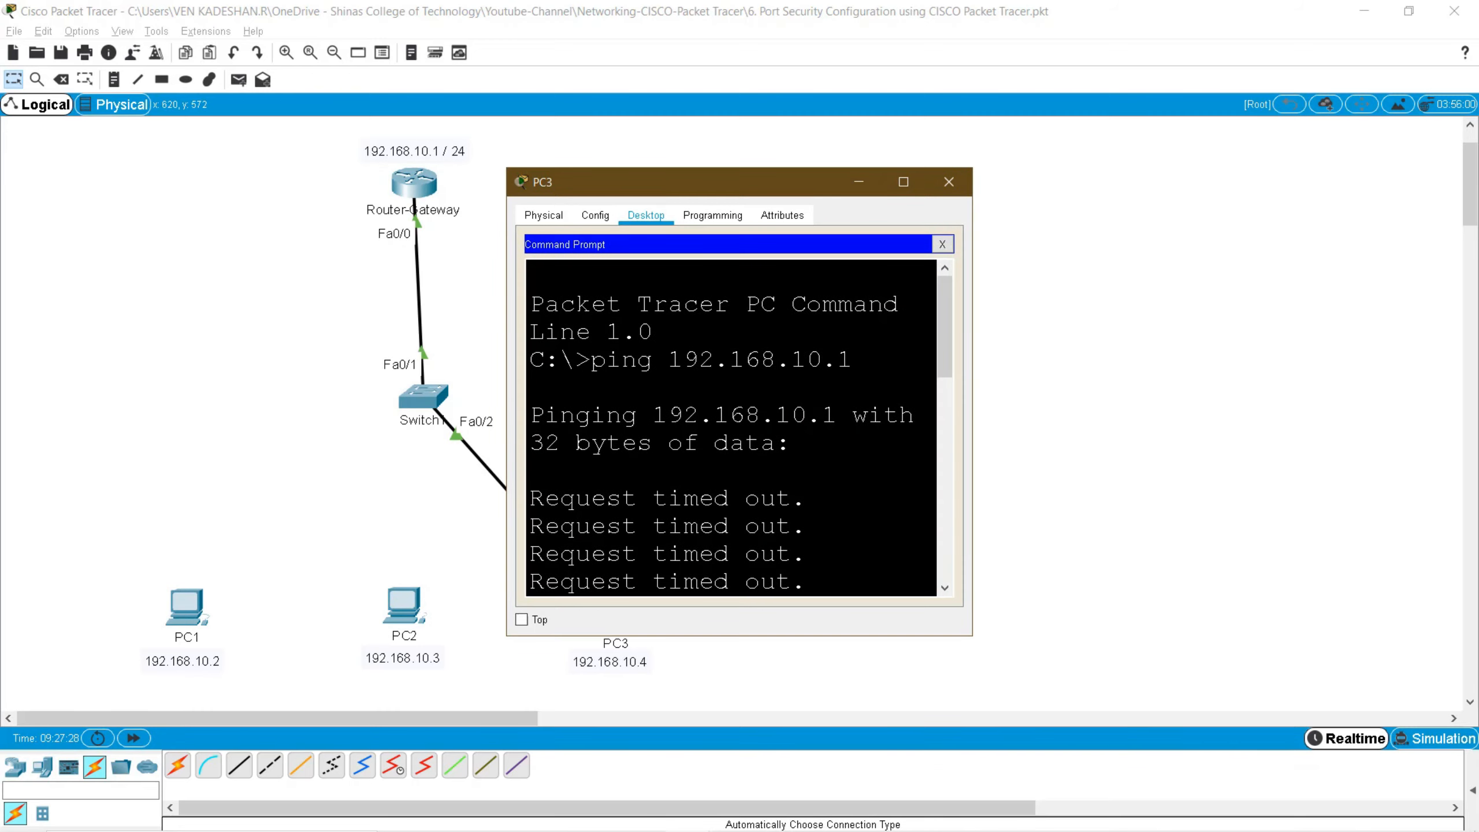
pyautogui.click(945, 587)
pyautogui.click(944, 590)
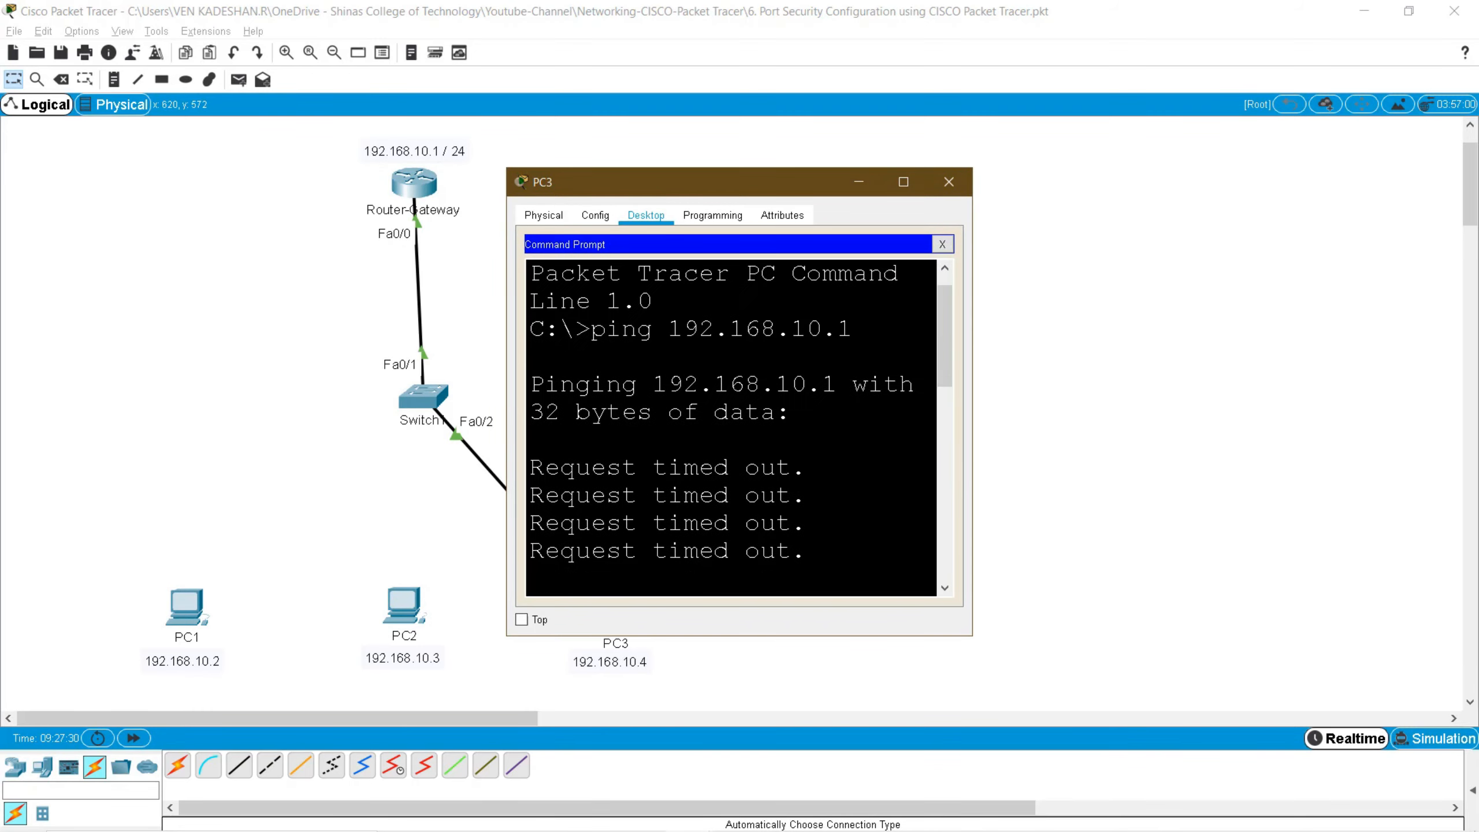
pyautogui.moveTo(529, 467); pyautogui.dragTo(806, 553)
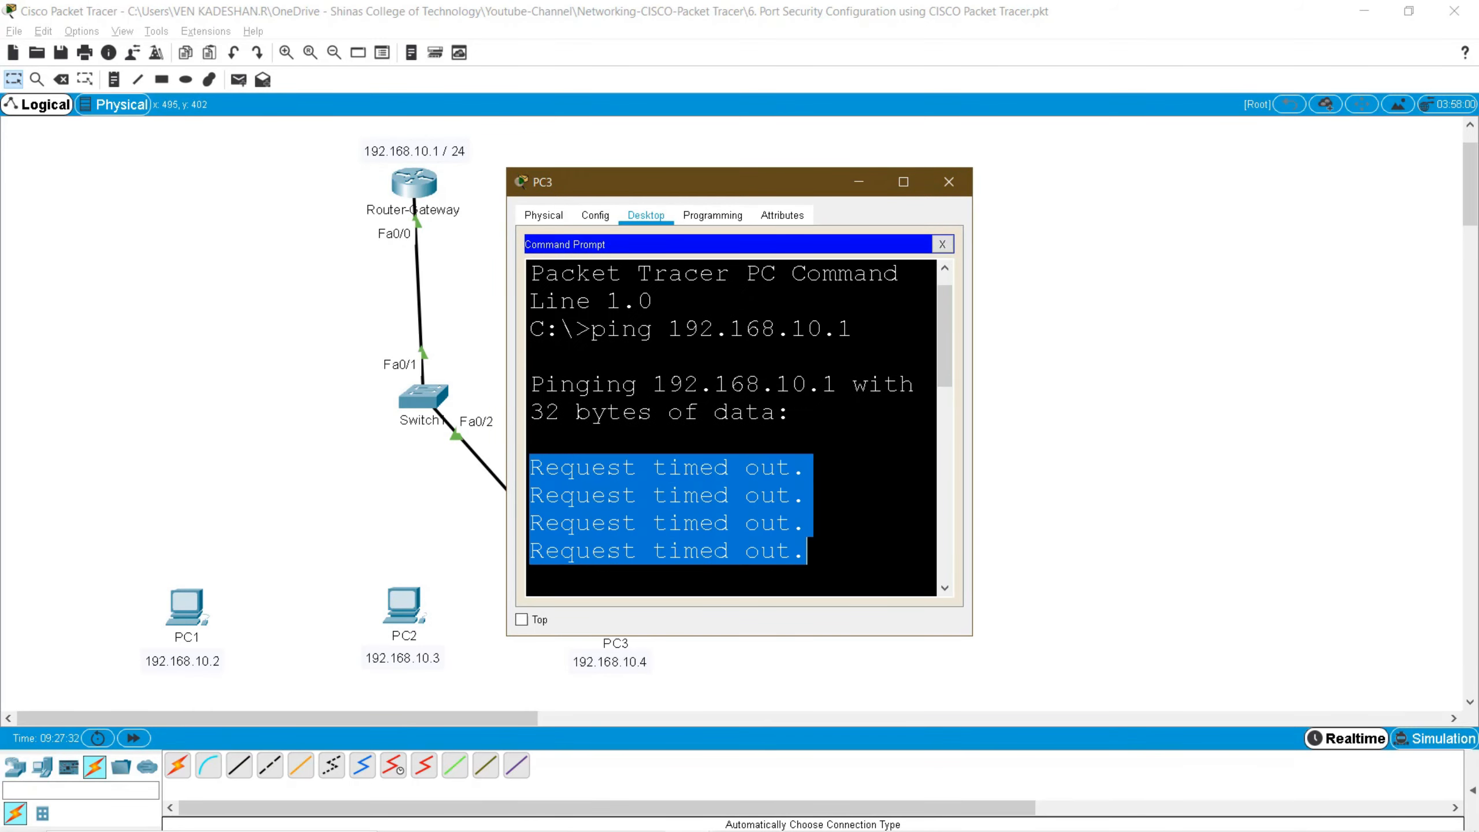
pyautogui.click(952, 184)
# - Return to Switch1's command line and examine the violation count and security action for Fa0/2
pyautogui.click(441, 403)
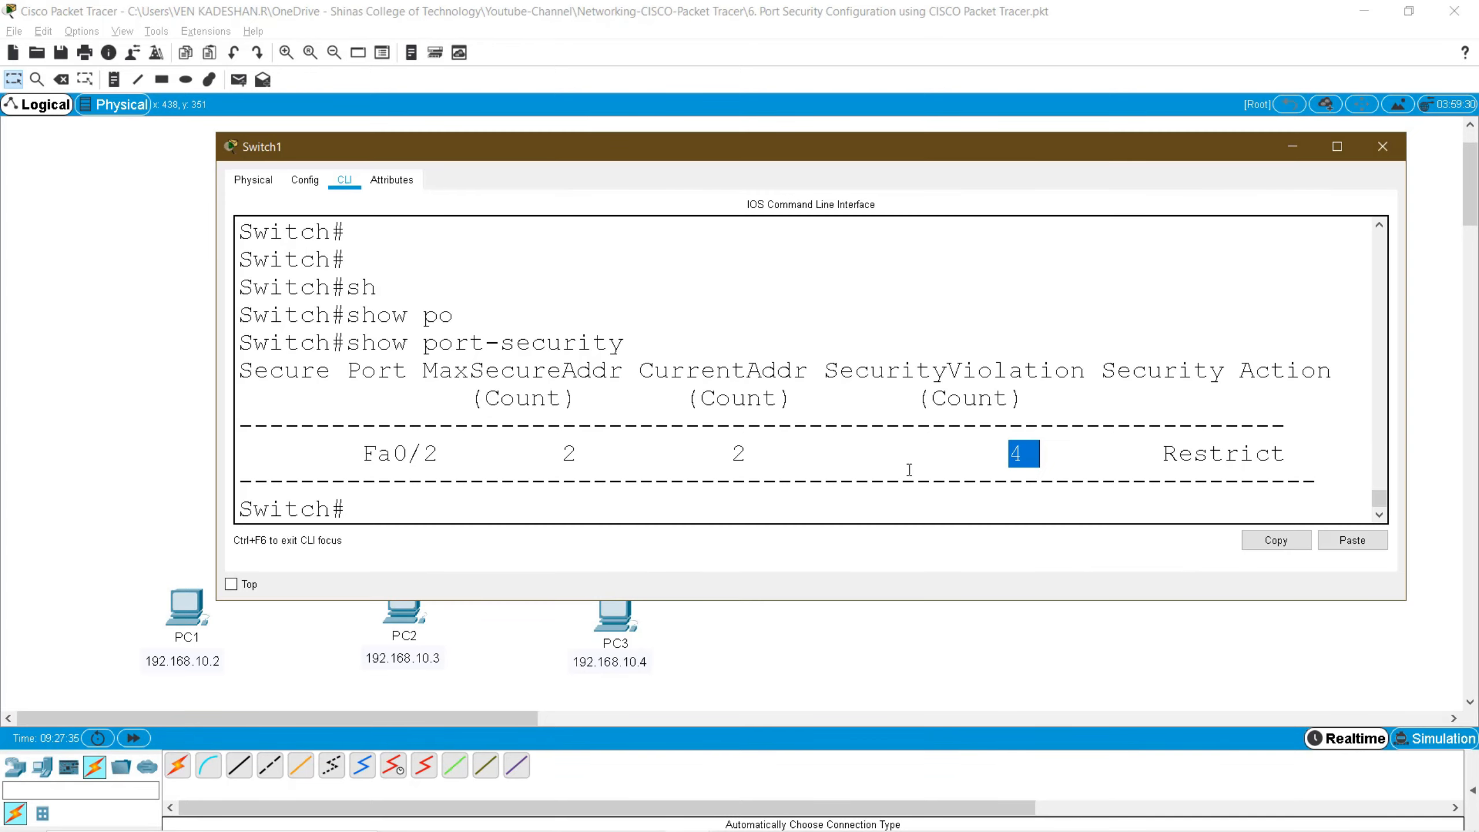
pyautogui.click(1013, 454)
pyautogui.doubleClick(1188, 448)
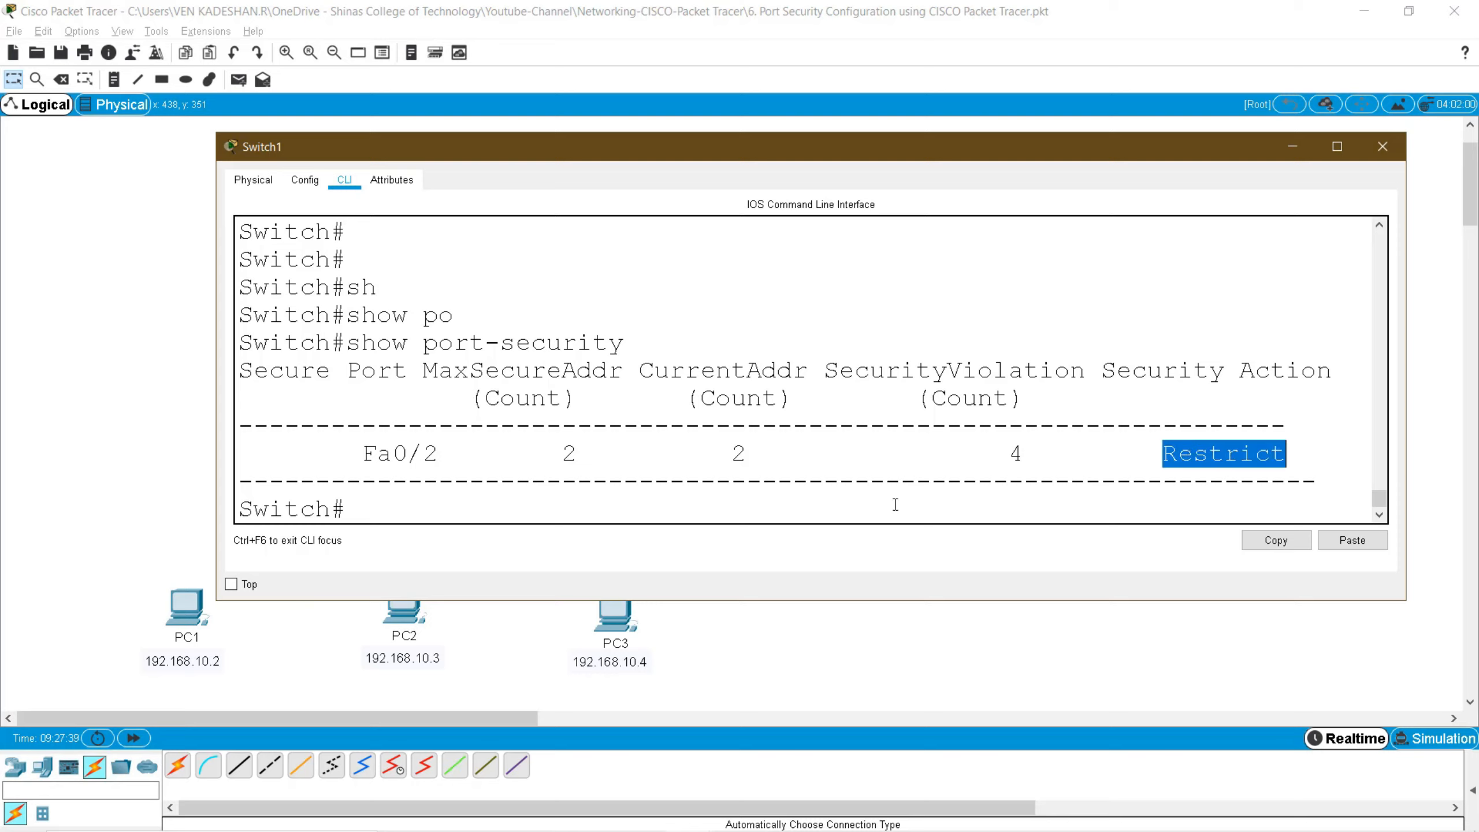
# - Enter global configuration mode on Switch1 and open interface fa0/2 for configuration
pyautogui.click(748, 511)
pyautogui.write('conf t')
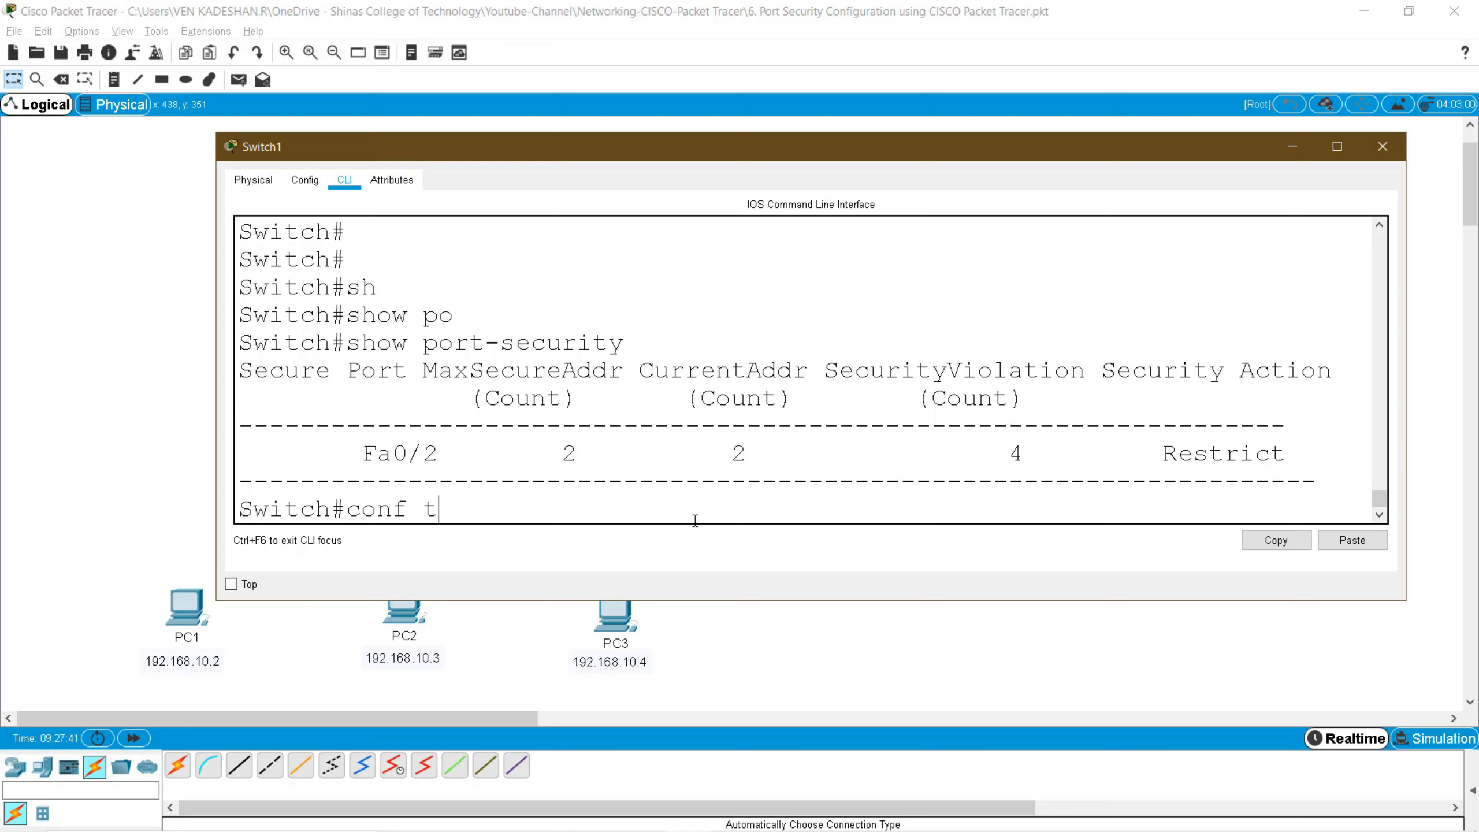
pyautogui.press('Return')
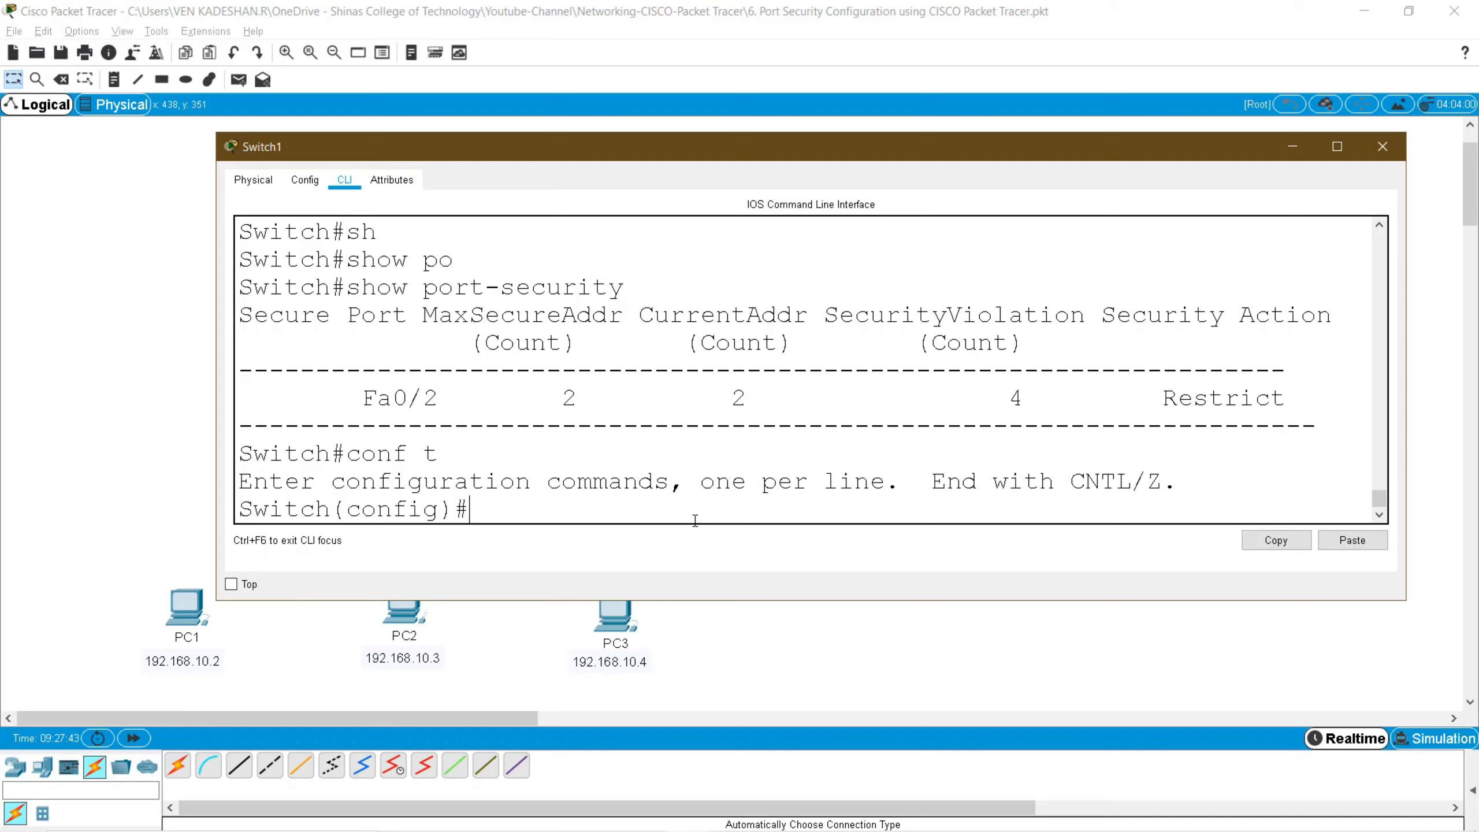
pyautogui.write('inter')
pyautogui.press('Tab')
pyautogui.write('fa')
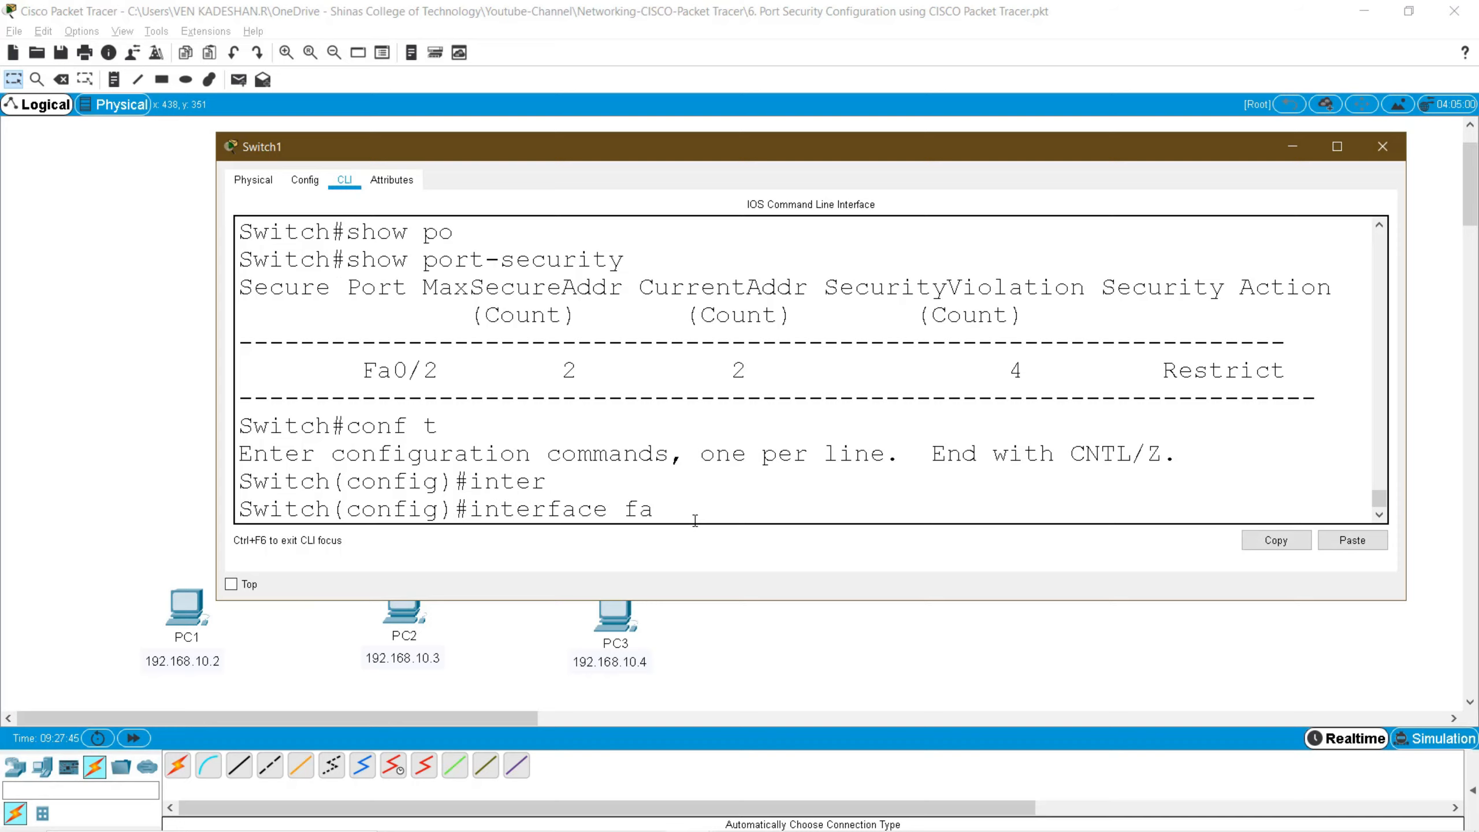
pyautogui.write('0/2')
pyautogui.press('Return')
# - List the switchport port-security violation options and set the violation mode on fa0/2 to protect
pyautogui.write('sw')
pyautogui.press('Tab')
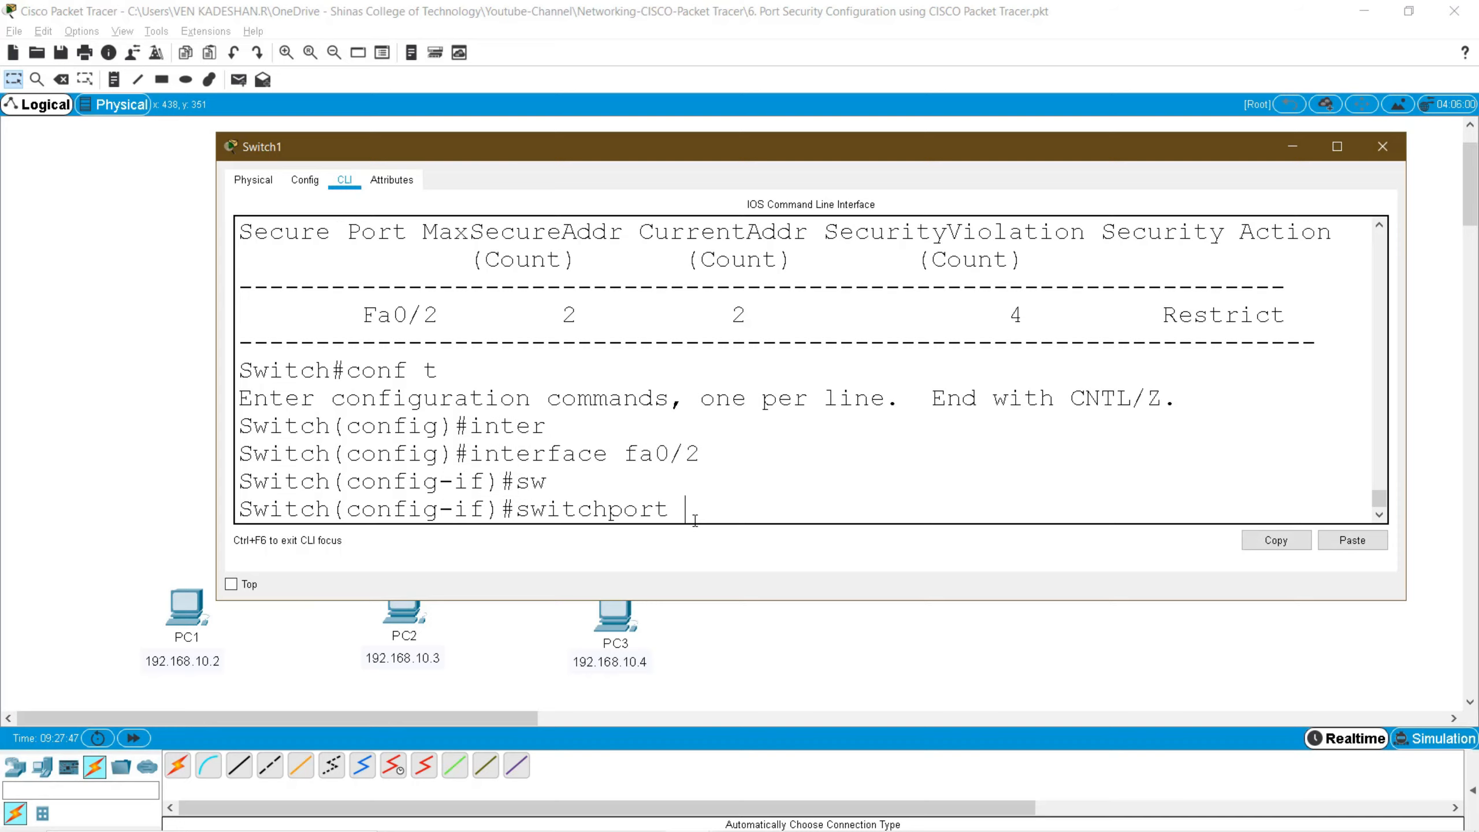
pyautogui.write('po')
pyautogui.press('Tab')
pyautogui.write('vio')
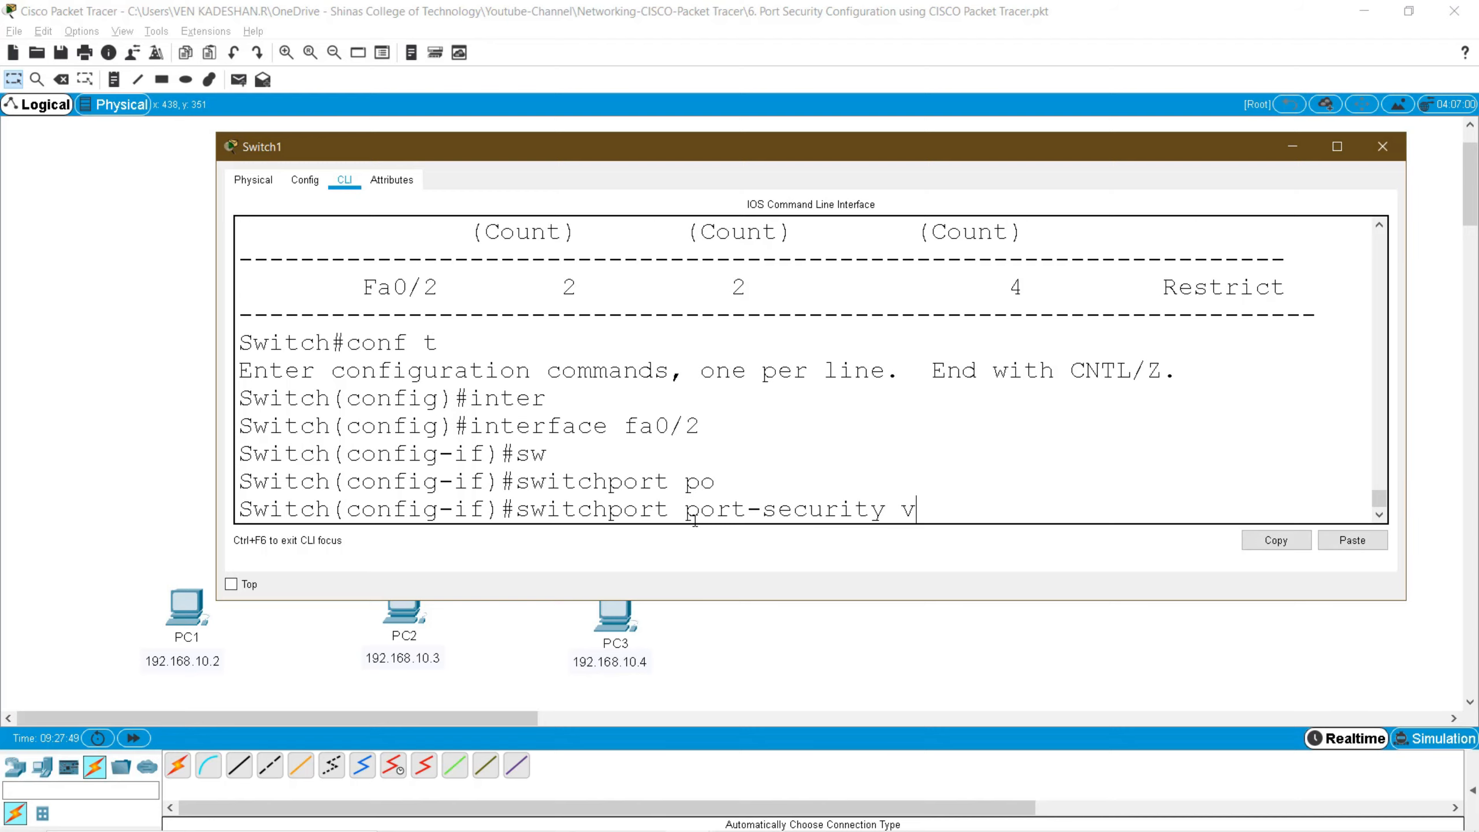
pyautogui.press('Tab')
pyautogui.write('?')
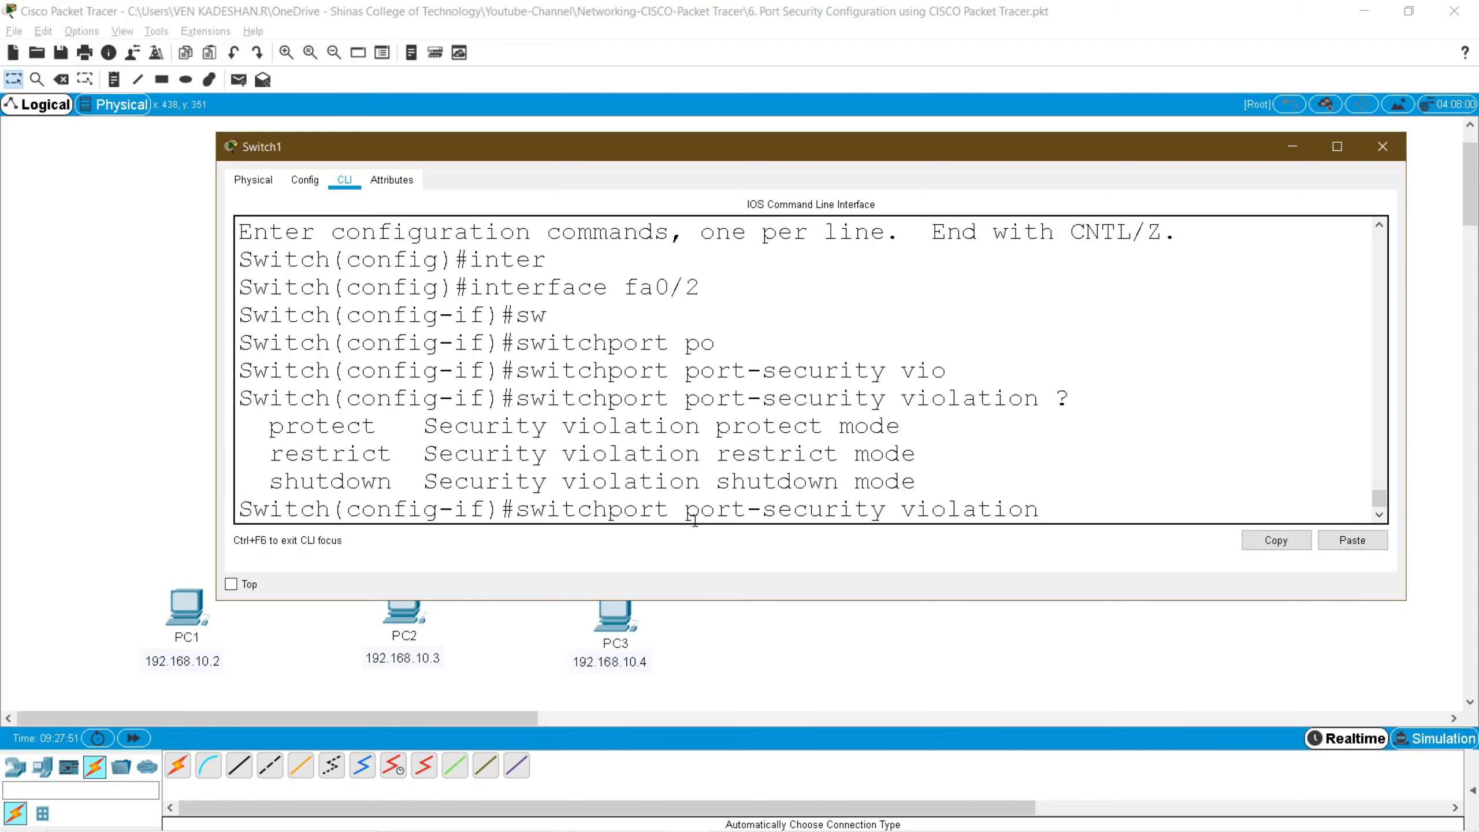
pyautogui.doubleClick(362, 429)
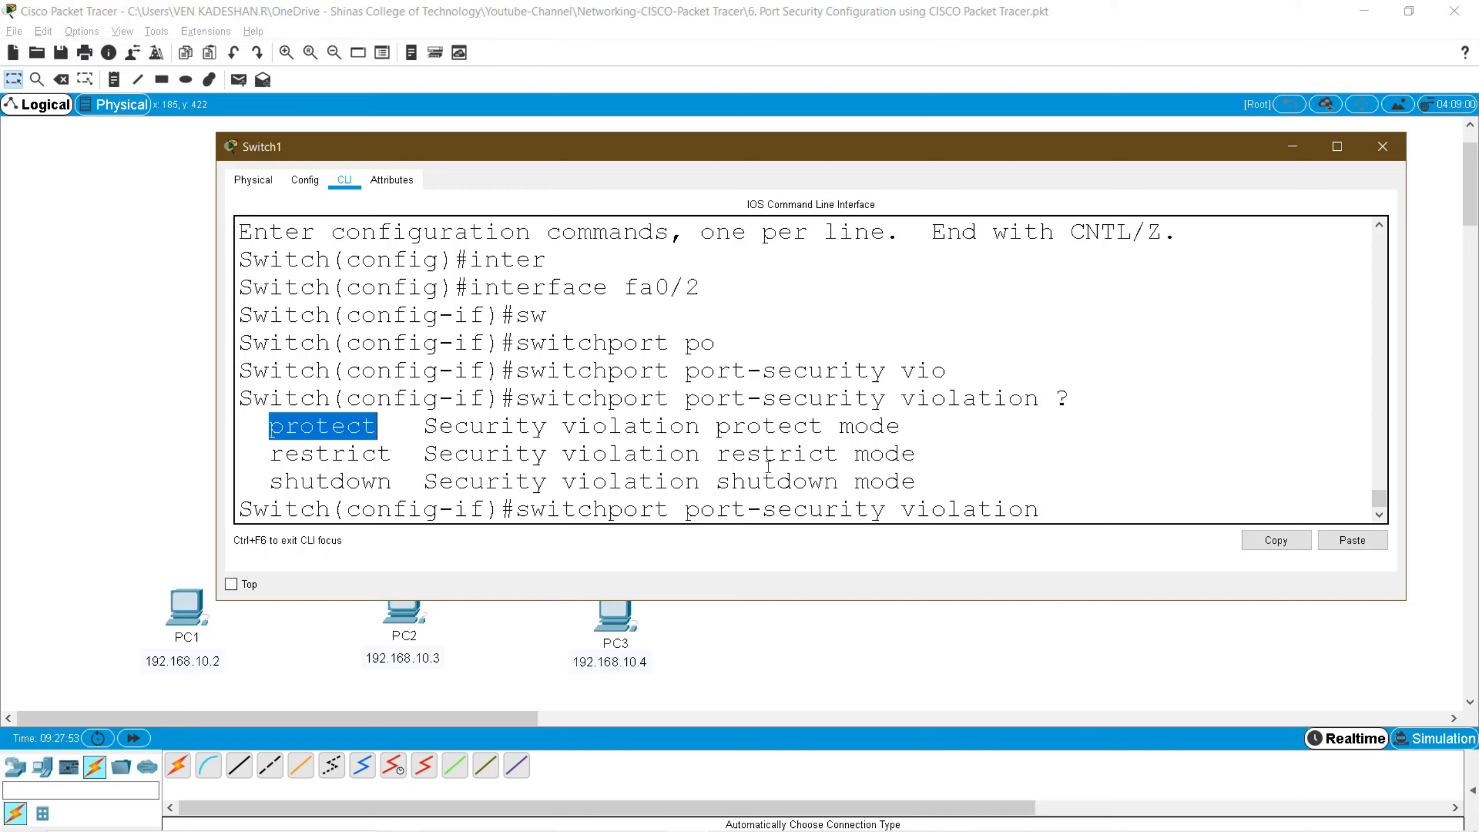
pyautogui.click(1106, 510)
pyautogui.write('prto')
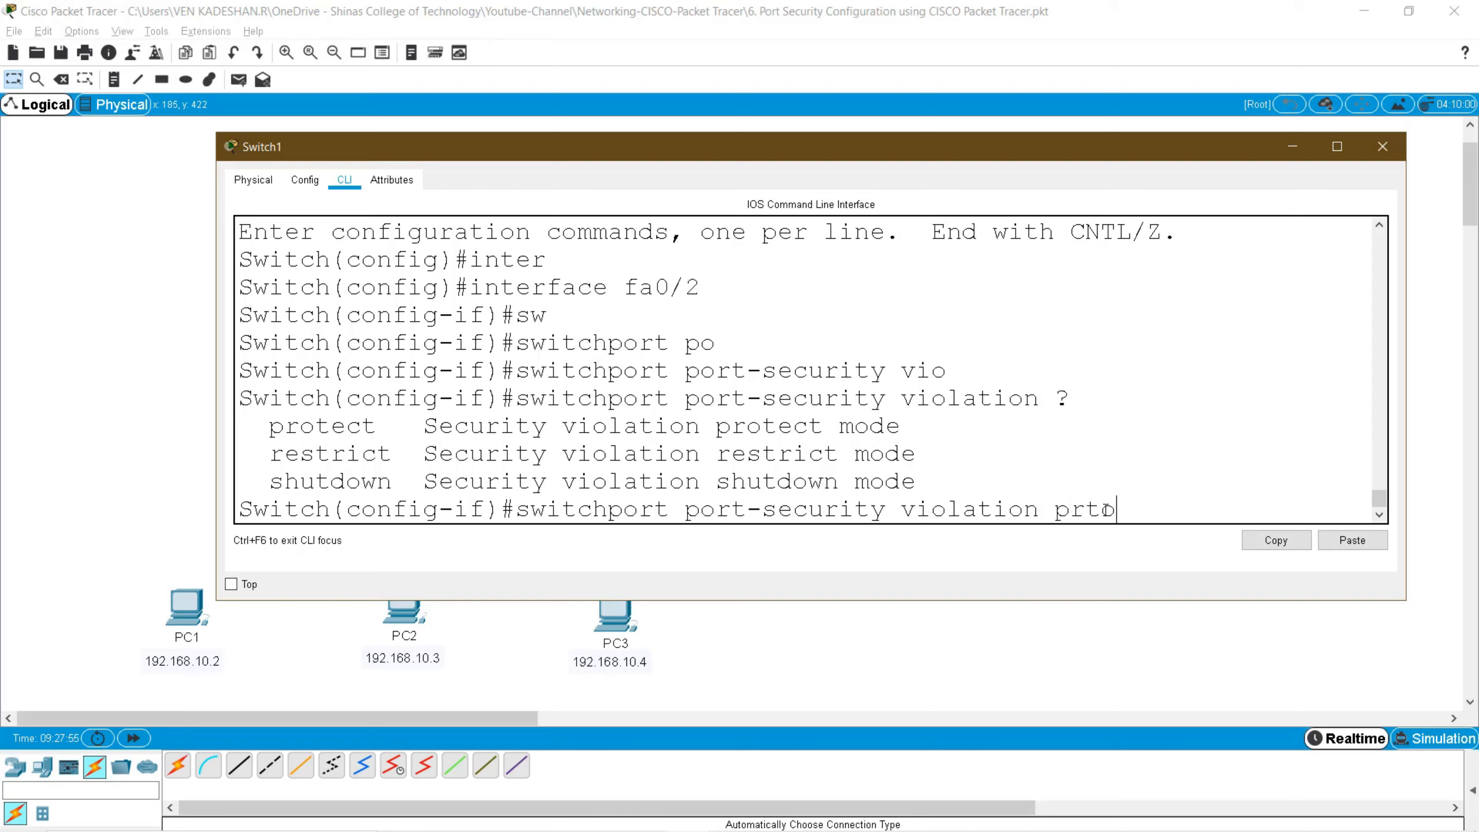
pyautogui.press('Tab')
pyautogui.press('Return')
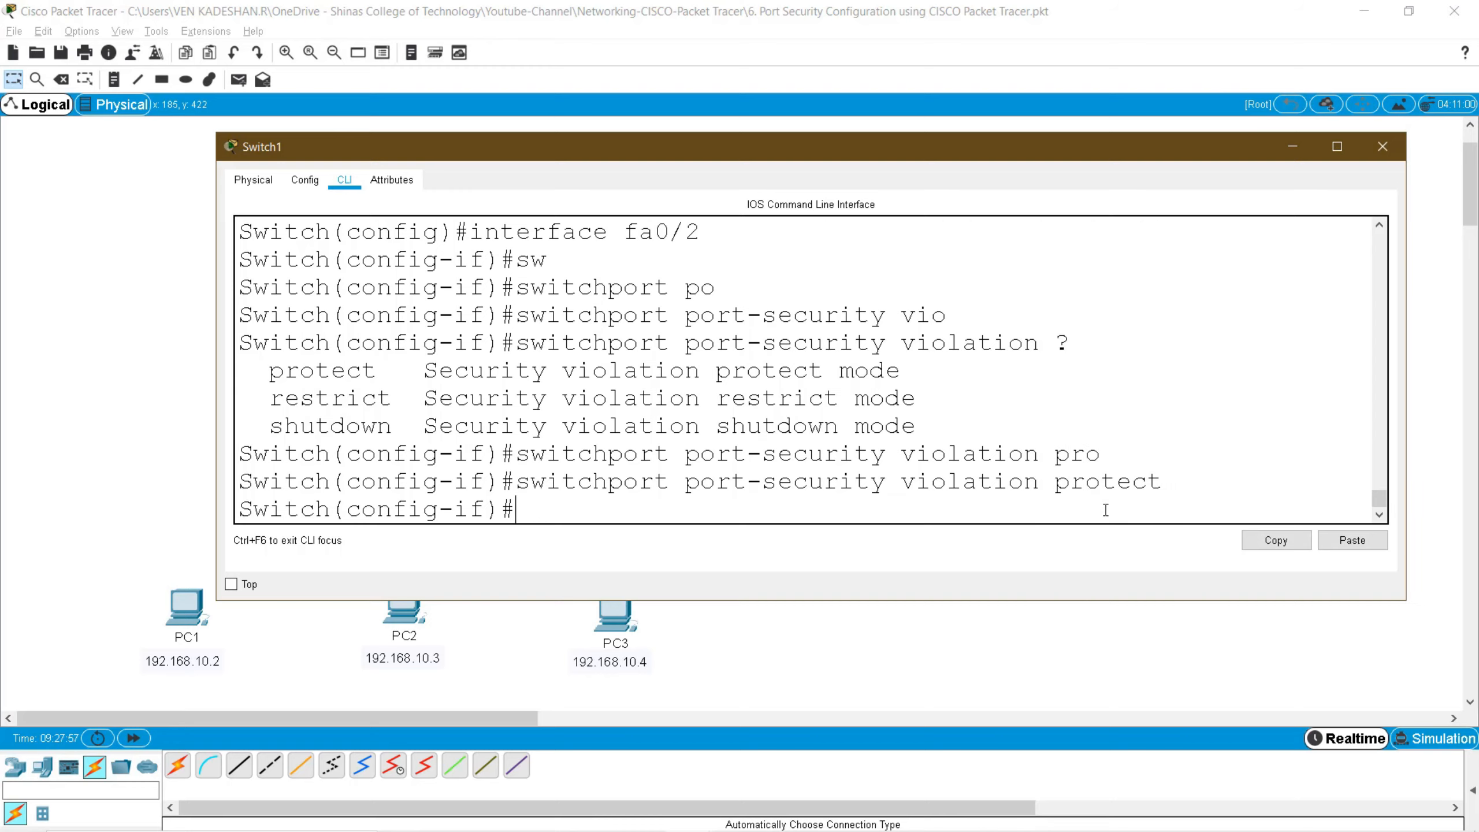
# - Review the protect violation command on Switch1 and examine the earlier port-security table's violation count and security action for Fa0/2
pyautogui.doubleClick(1109, 481)
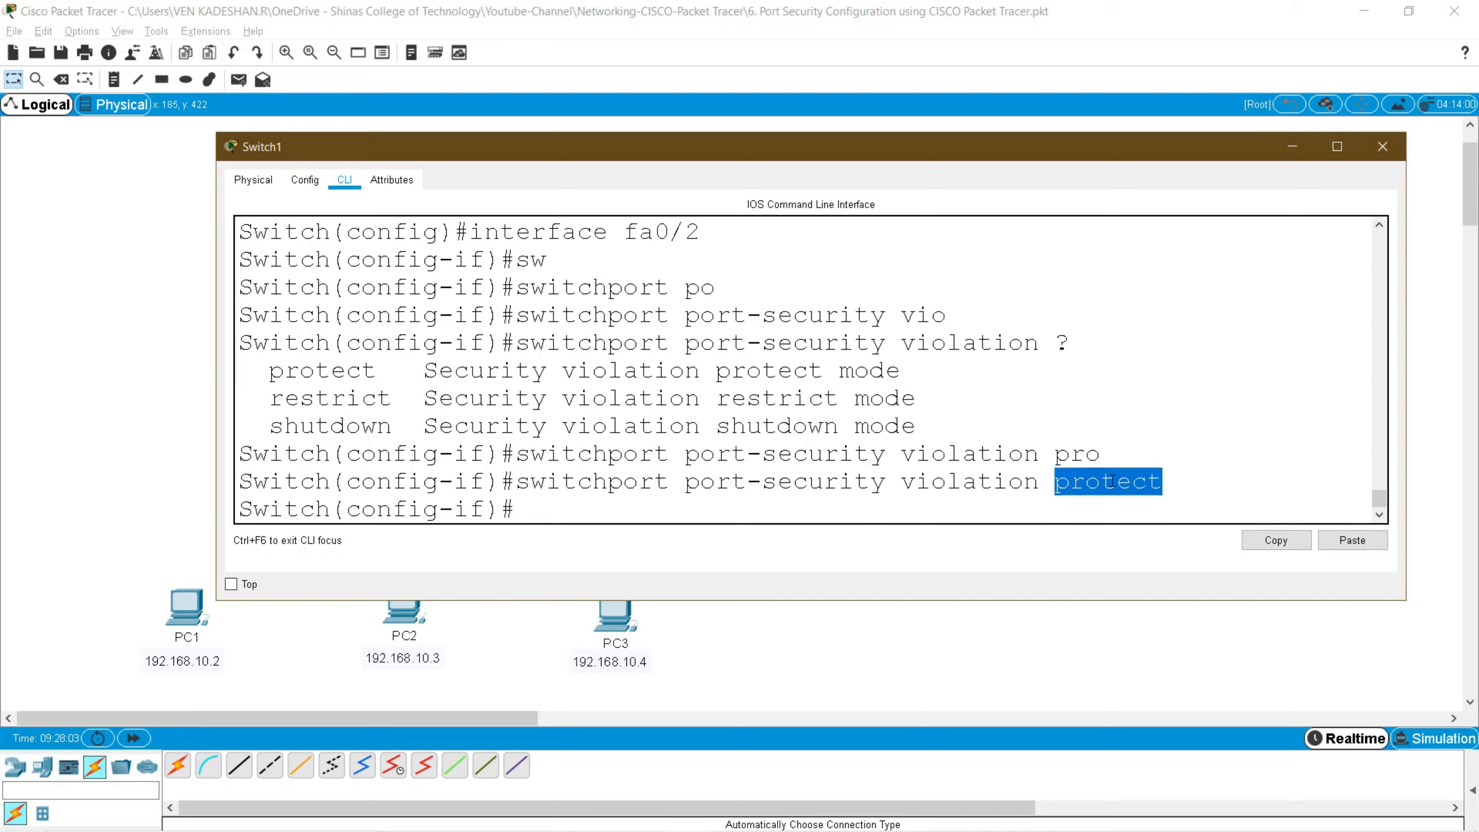
pyautogui.click(719, 674)
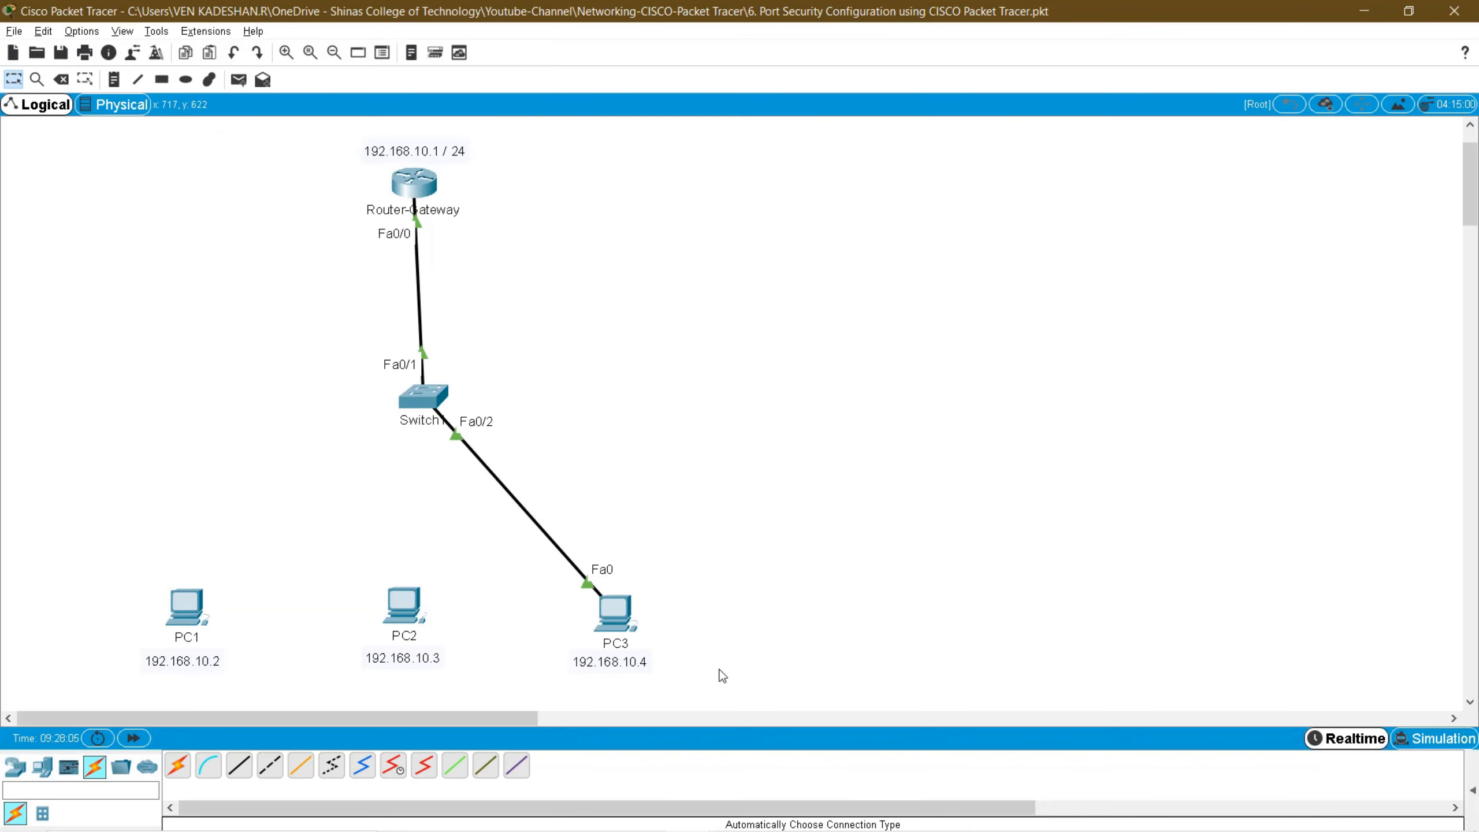
pyautogui.moveTo(719, 674); pyautogui.dragTo(541, 570)
pyautogui.moveTo(535, 458); pyautogui.dragTo(423, 422)
pyautogui.click(423, 420)
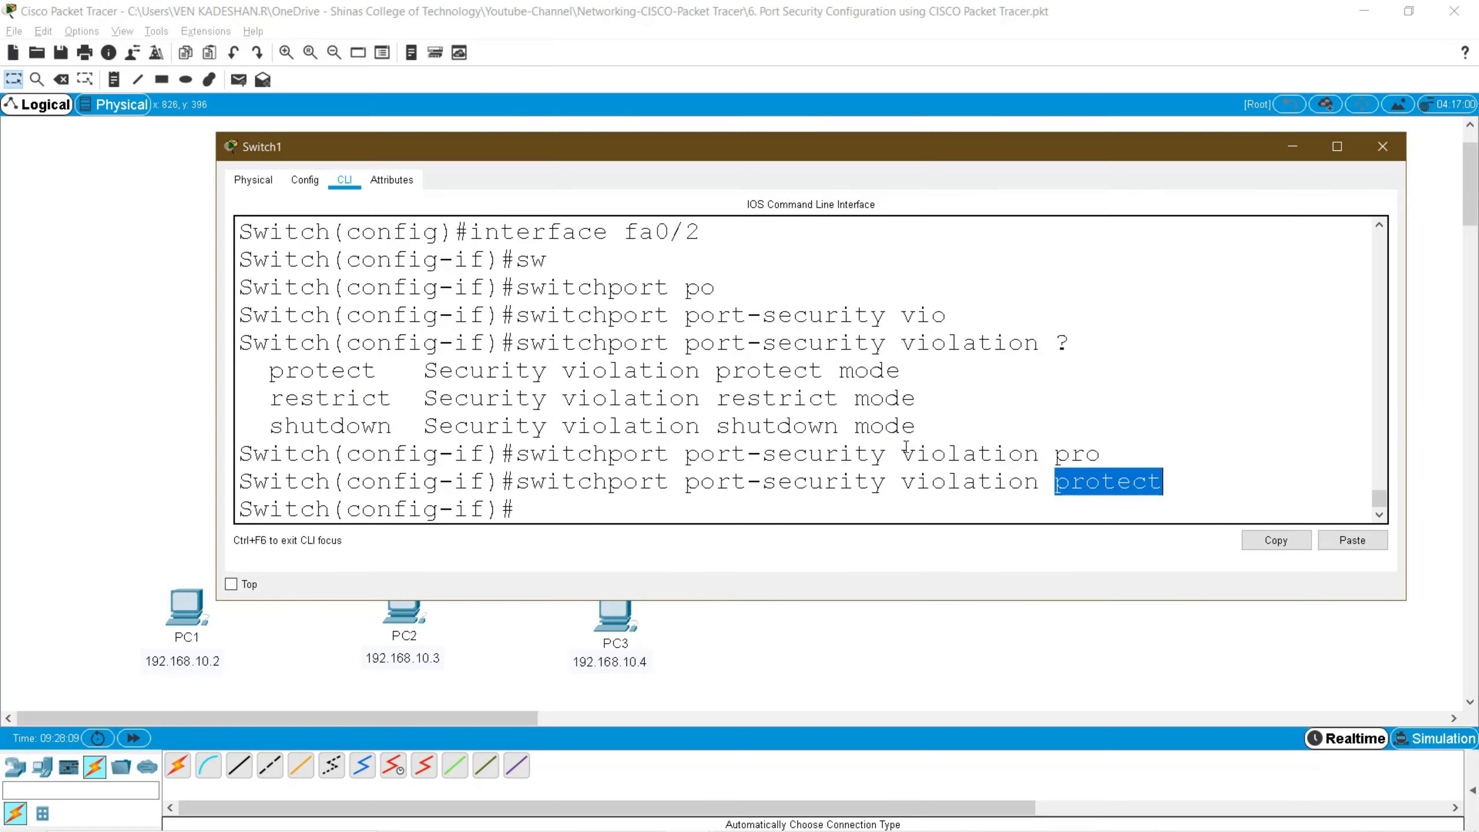
pyautogui.scroll(4, 938, 444)
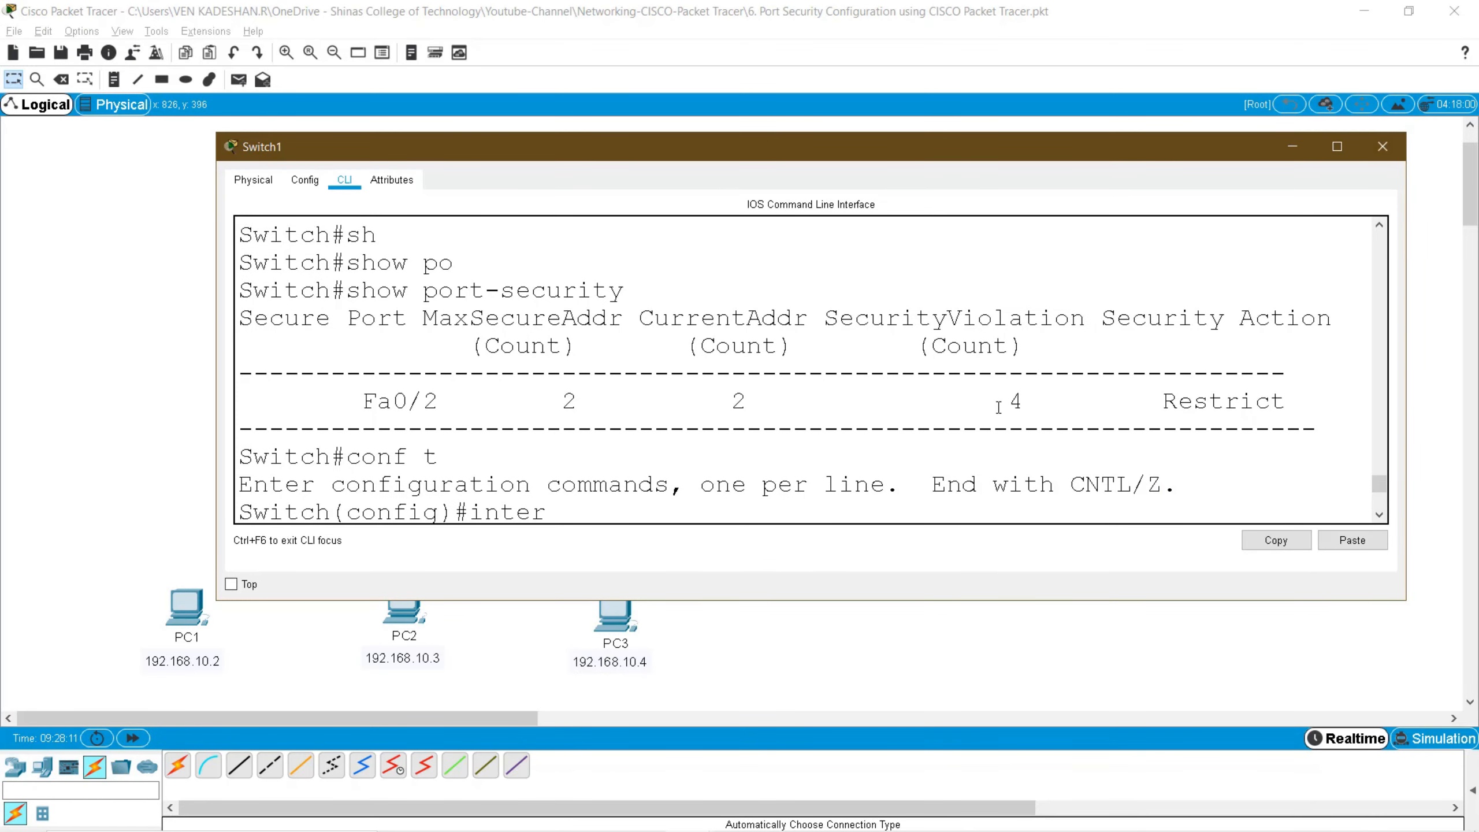
pyautogui.moveTo(994, 402); pyautogui.dragTo(1032, 402)
pyautogui.click(1200, 402)
pyautogui.doubleClick(1185, 402)
pyautogui.moveTo(992, 402); pyautogui.dragTo(1076, 401)
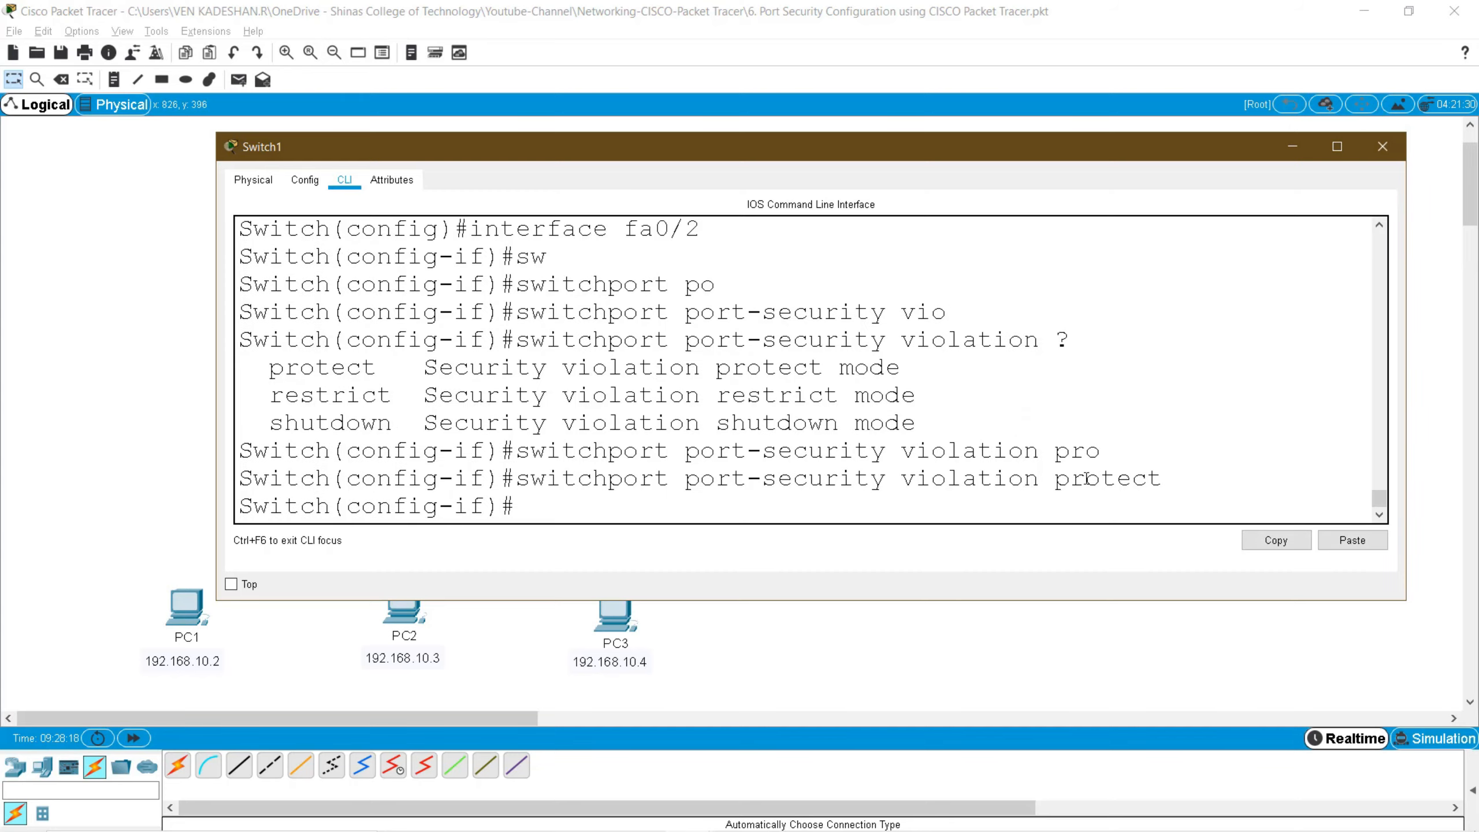
pyautogui.doubleClick(1087, 479)
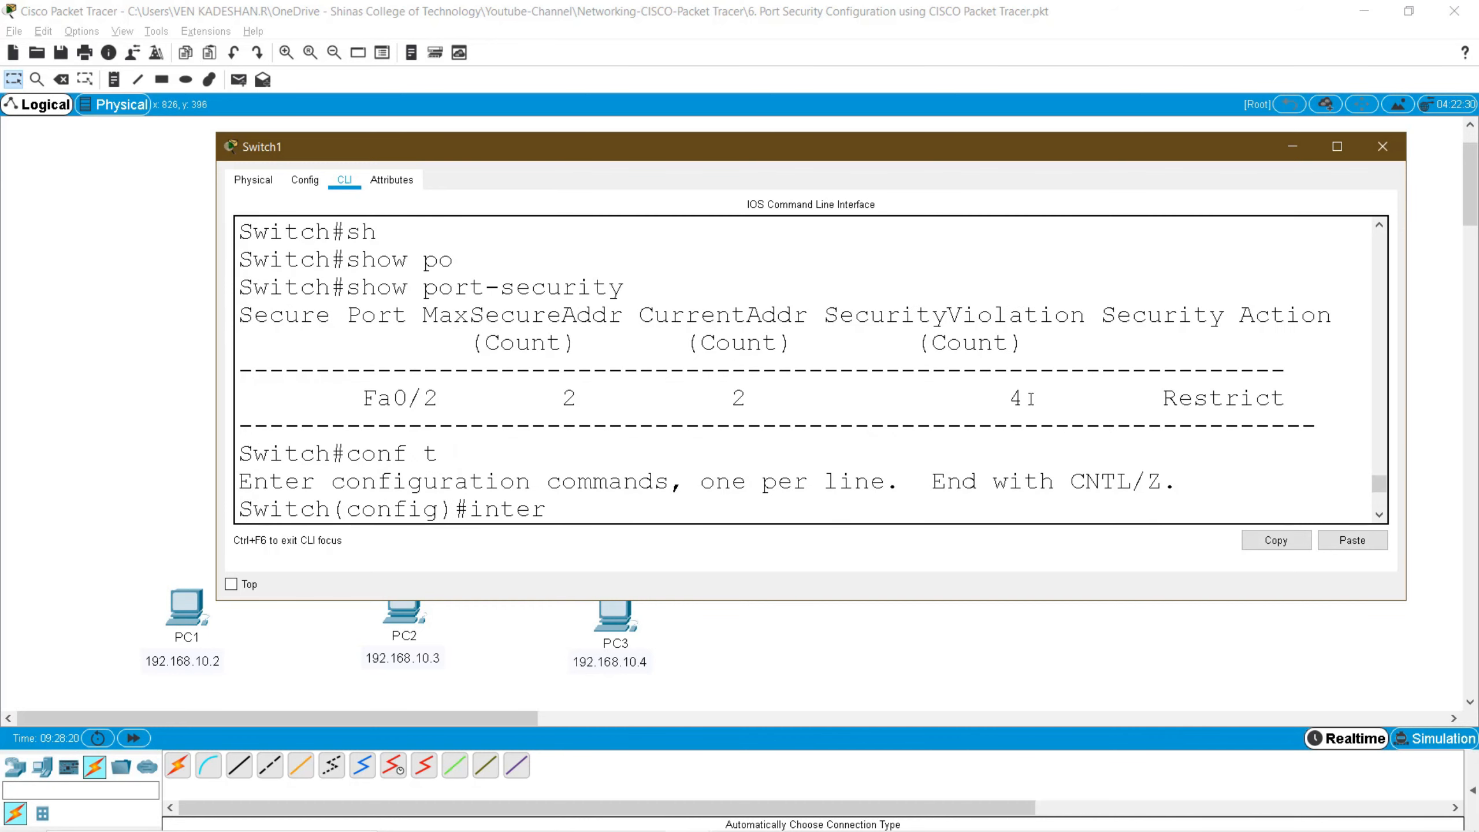
pyautogui.doubleClick(1026, 399)
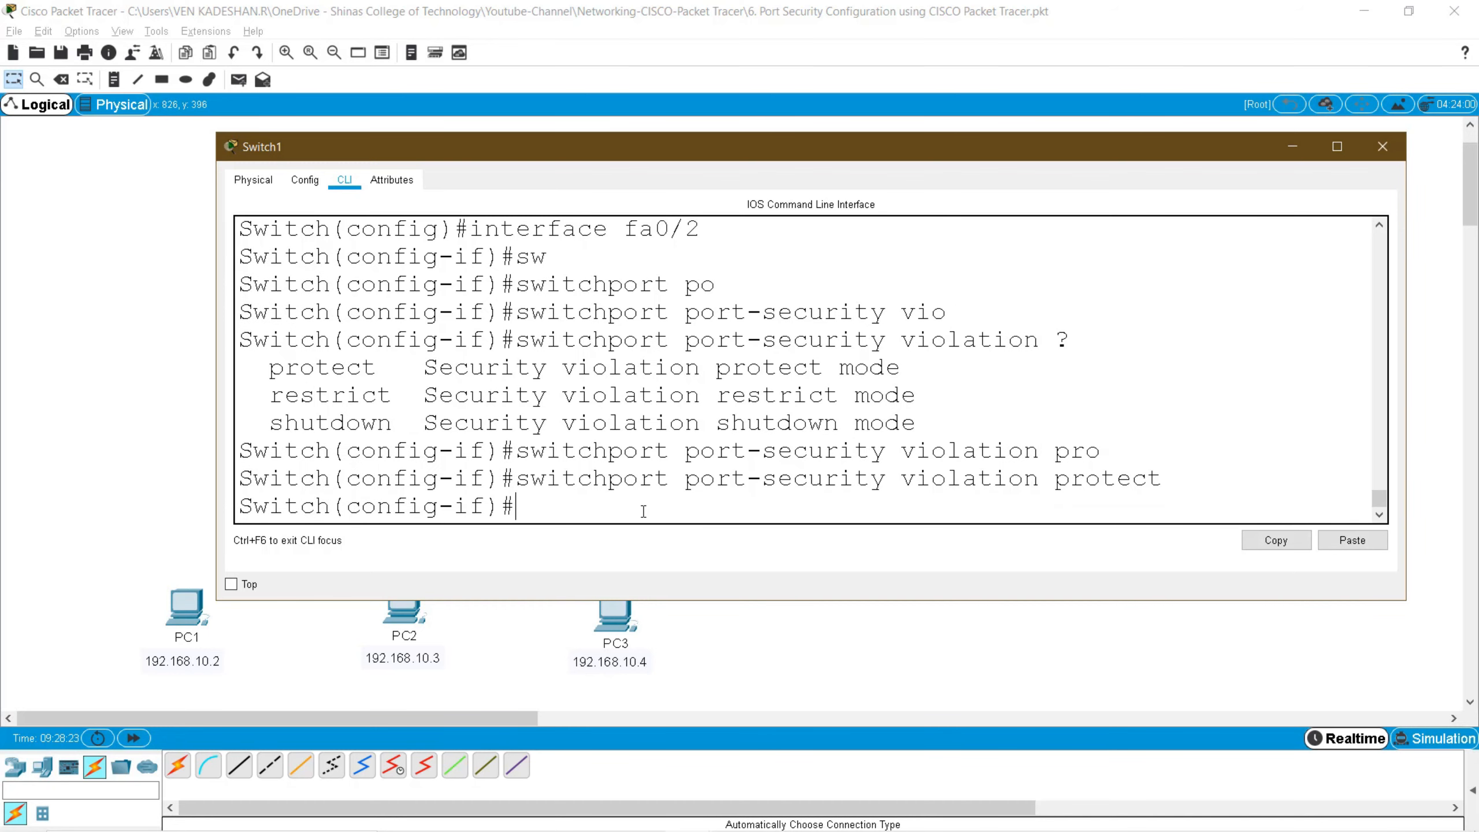
# - End configuration mode on Switch1 and save the running configuration with wr
pyautogui.press('Return')
pyautogui.press('Return')
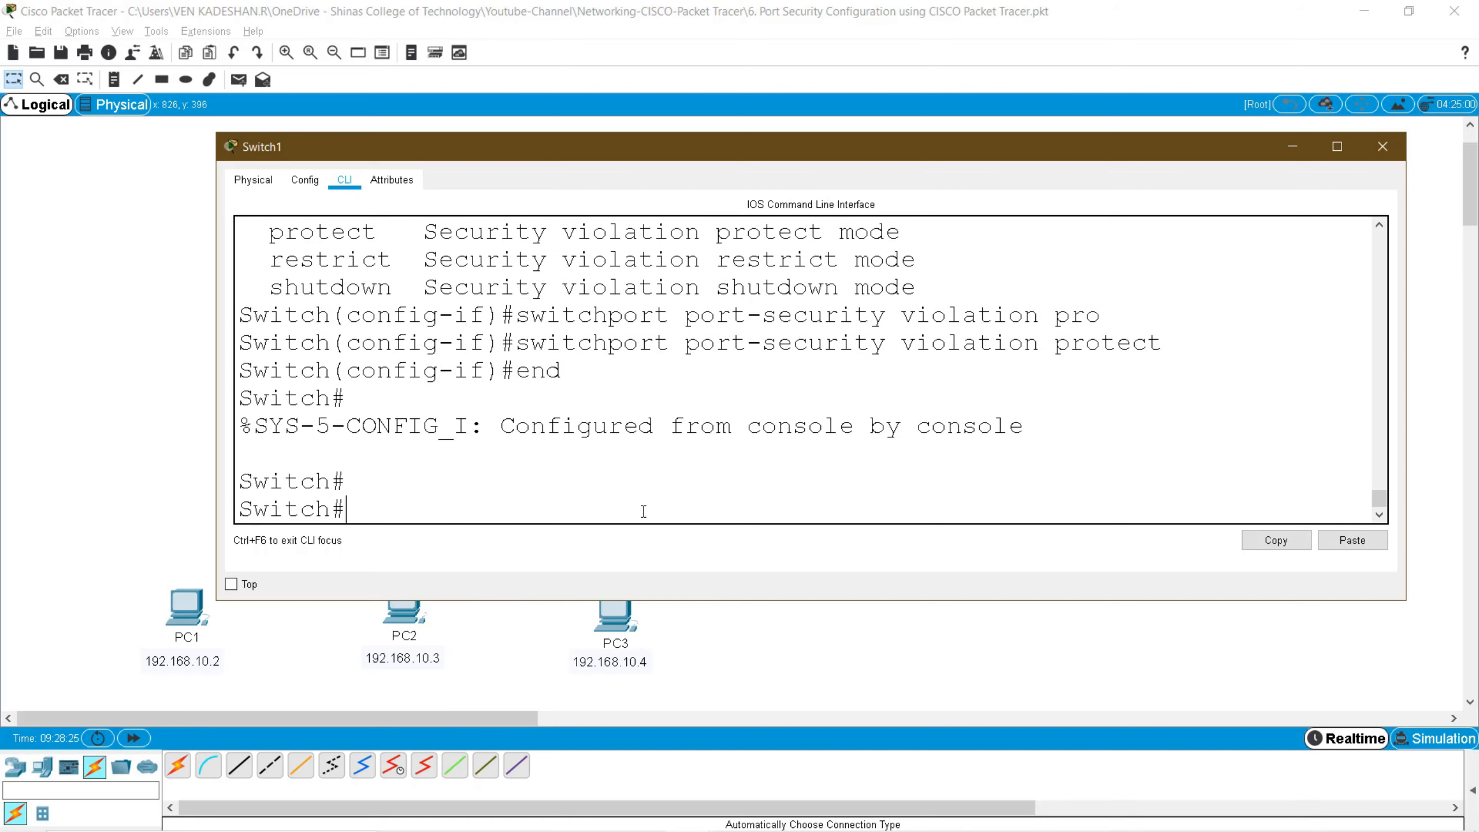
pyautogui.write('wr')
pyautogui.press('Return')
pyautogui.press('Return')
# - Run show port-security on Switch1 and check the violation count for Fa0/2
pyautogui.write('sho')
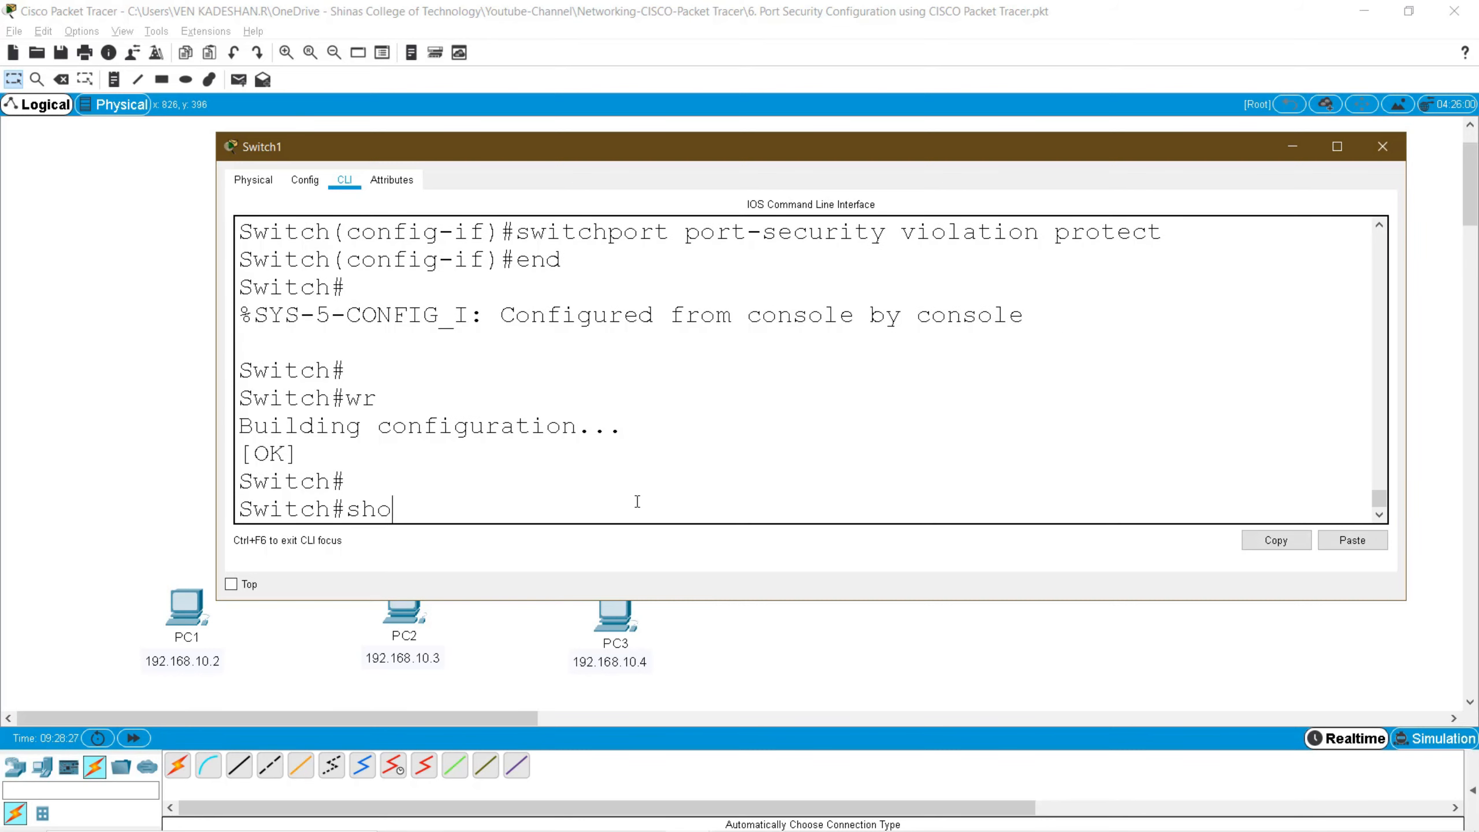
pyautogui.press('Tab')
pyautogui.write('po')
pyautogui.press('Tab')
pyautogui.press('Return')
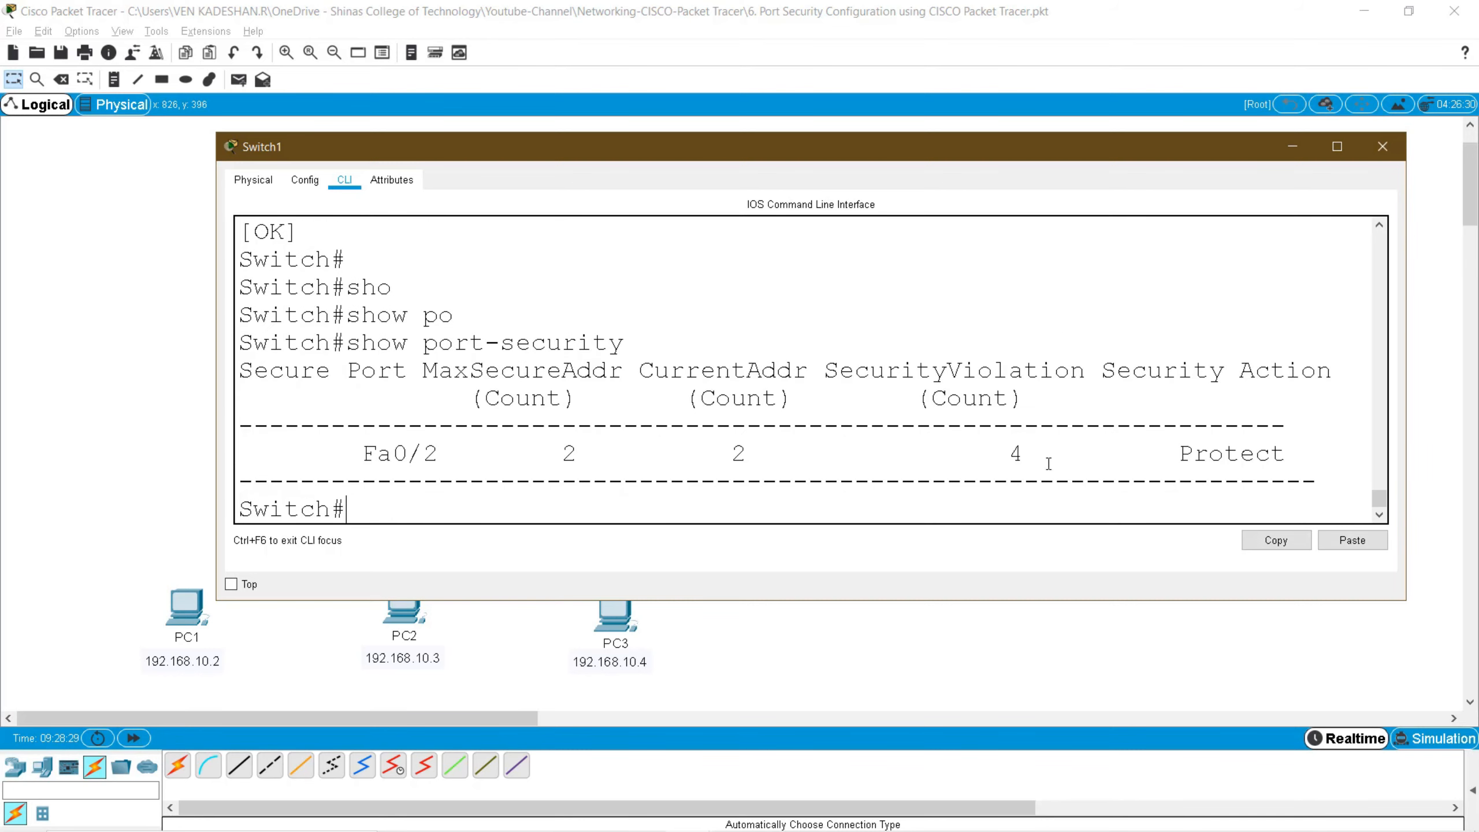
pyautogui.doubleClick(1019, 461)
# - Ping 192.168.10.1 from PC3's command prompt, fast-forward the simulation time, review the replies and close PC3
pyautogui.click(603, 609)
pyautogui.click(619, 606)
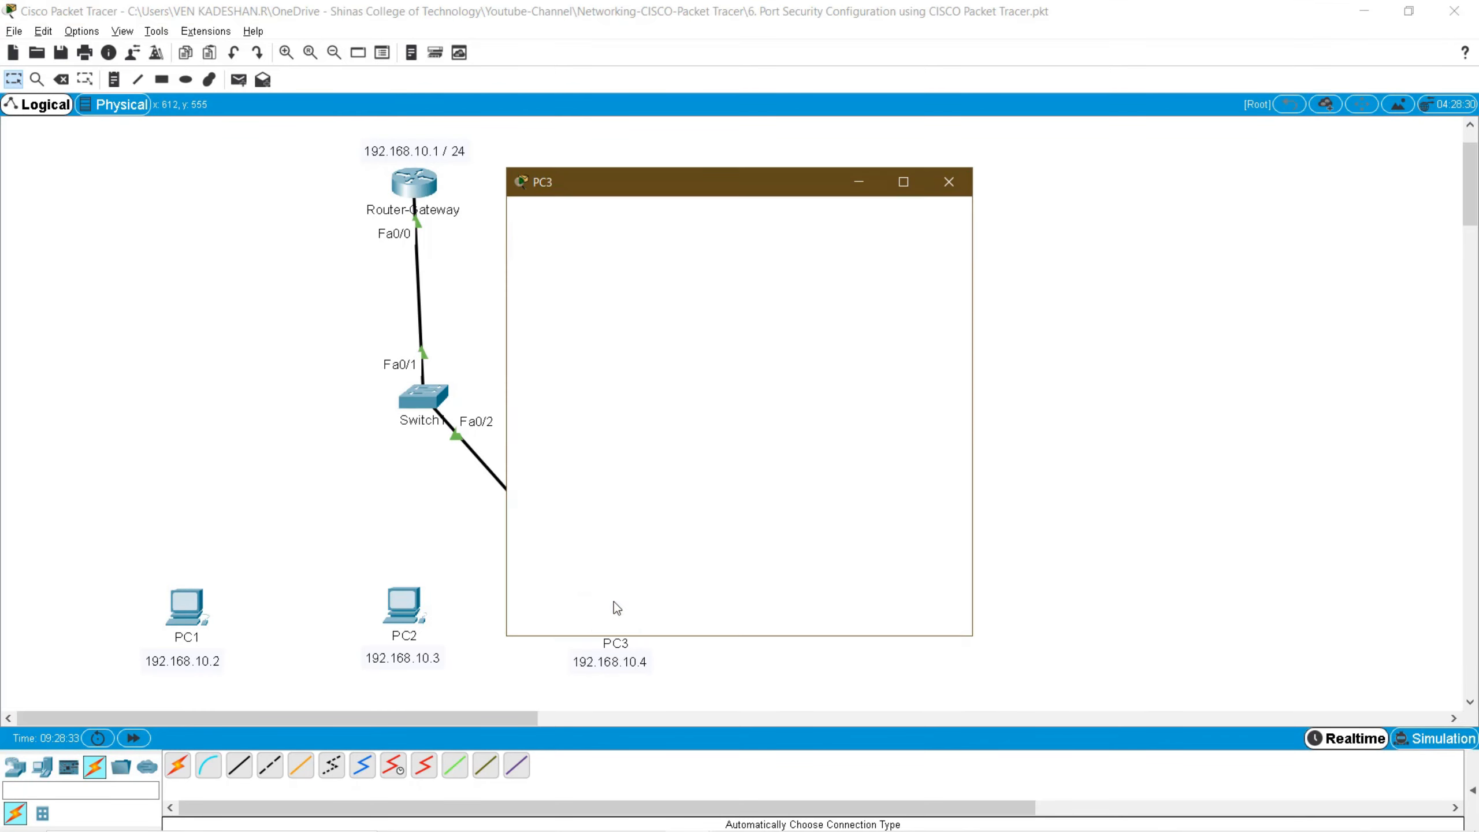
pyautogui.moveTo(972, 338); pyautogui.dragTo(1219, 337)
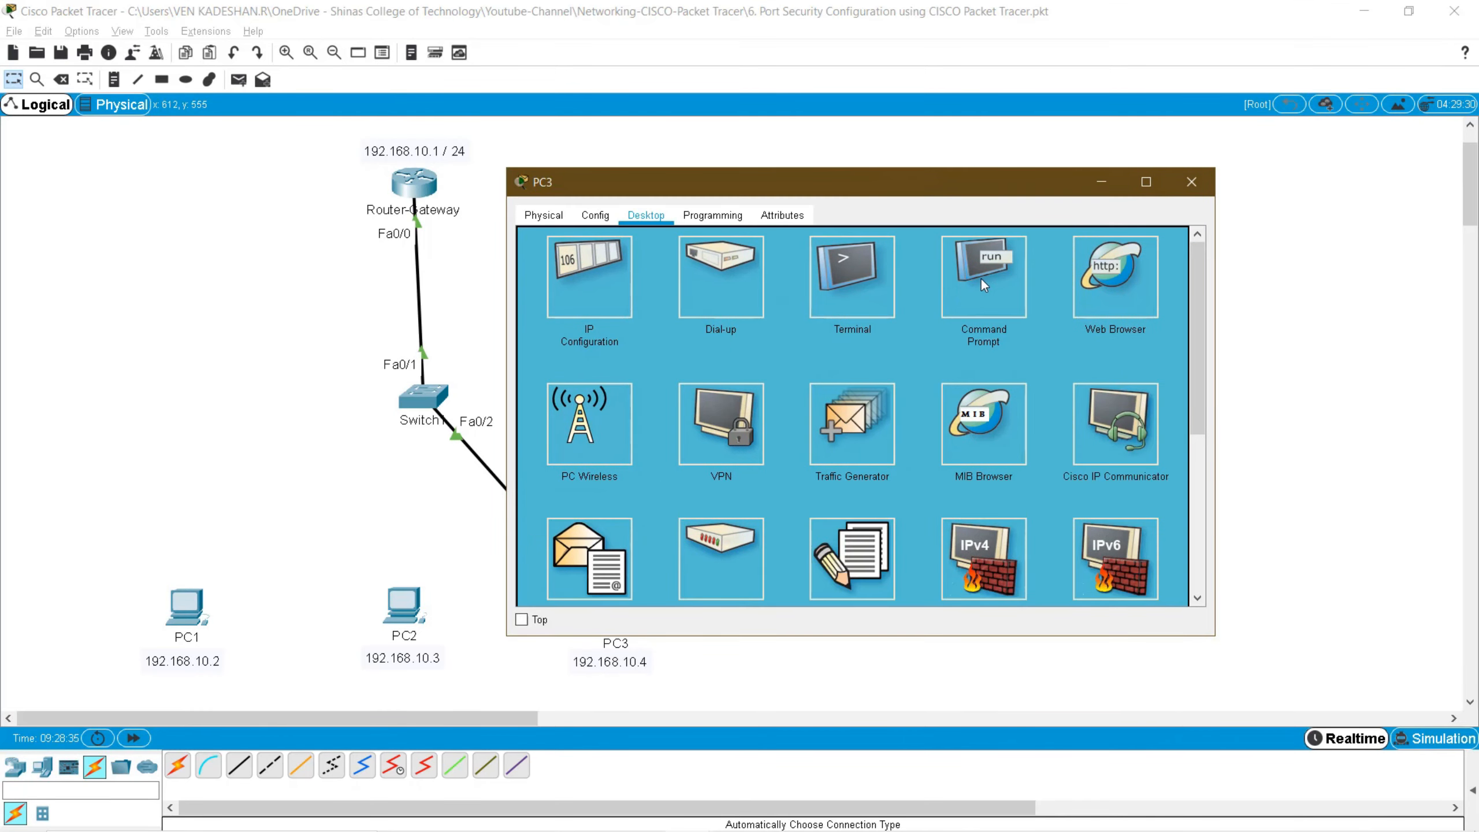
pyautogui.click(984, 285)
pyautogui.press('Up')
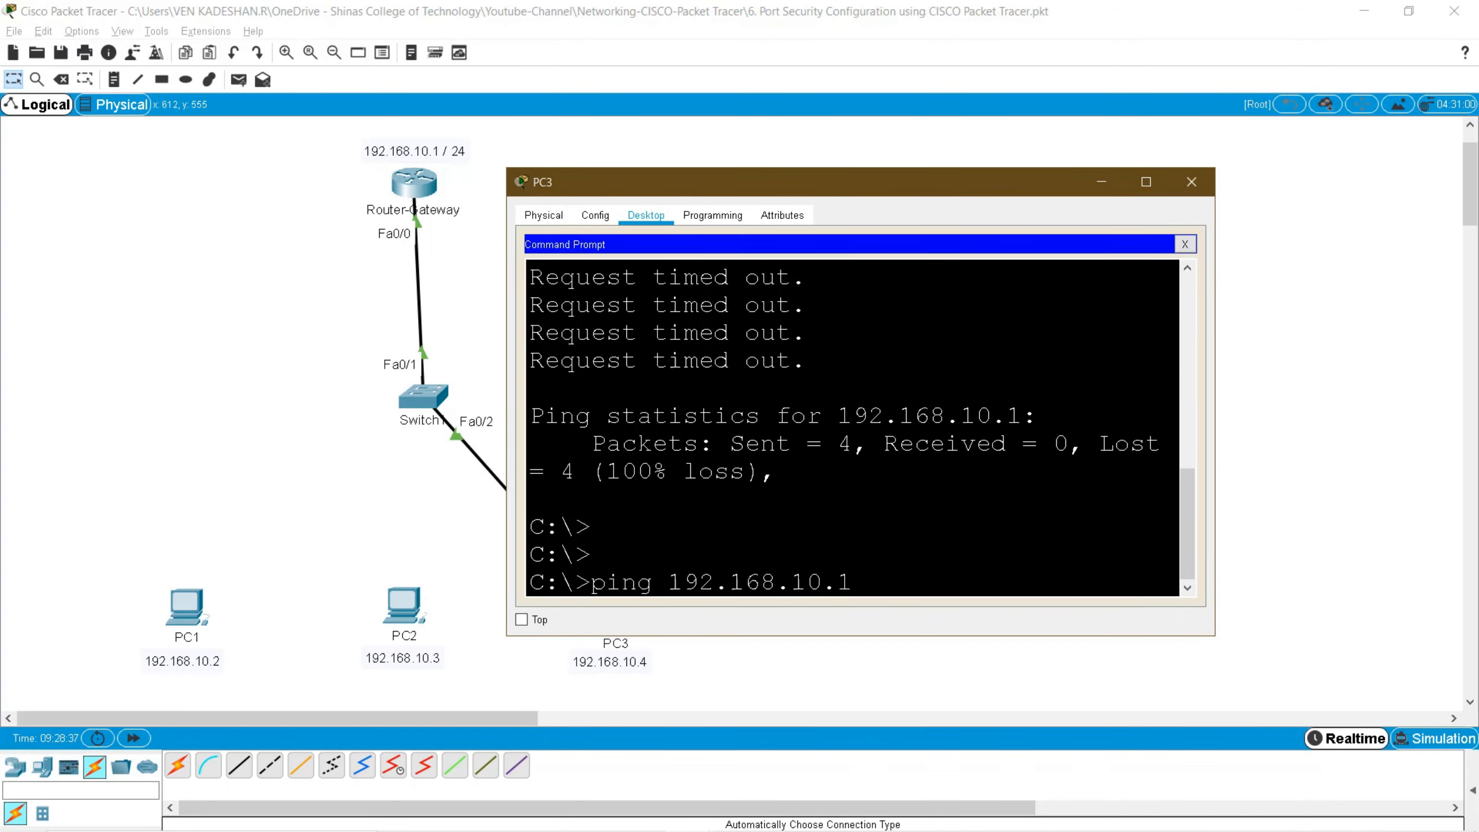
pyautogui.press('Return')
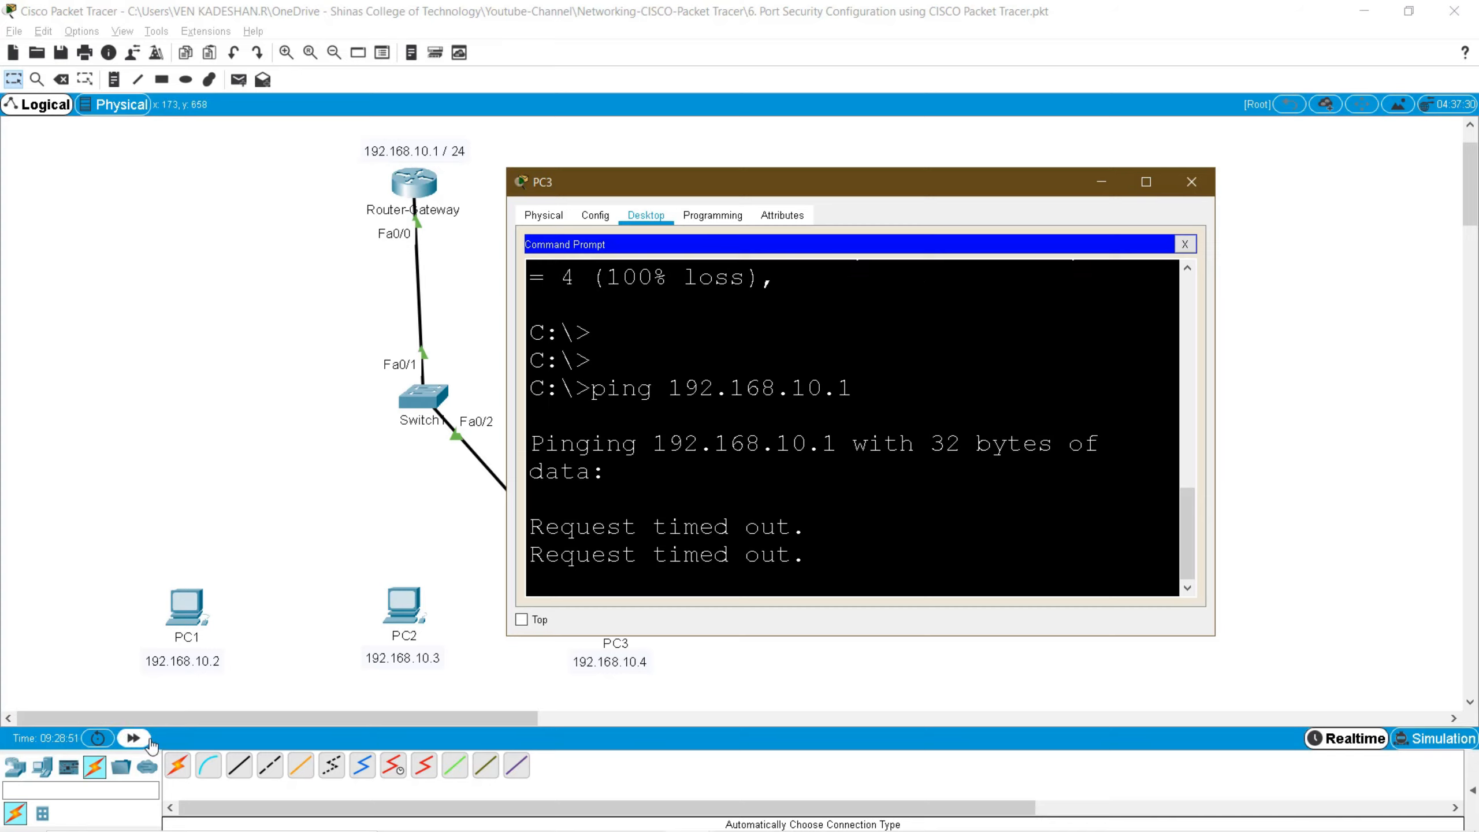
pyautogui.click(134, 738)
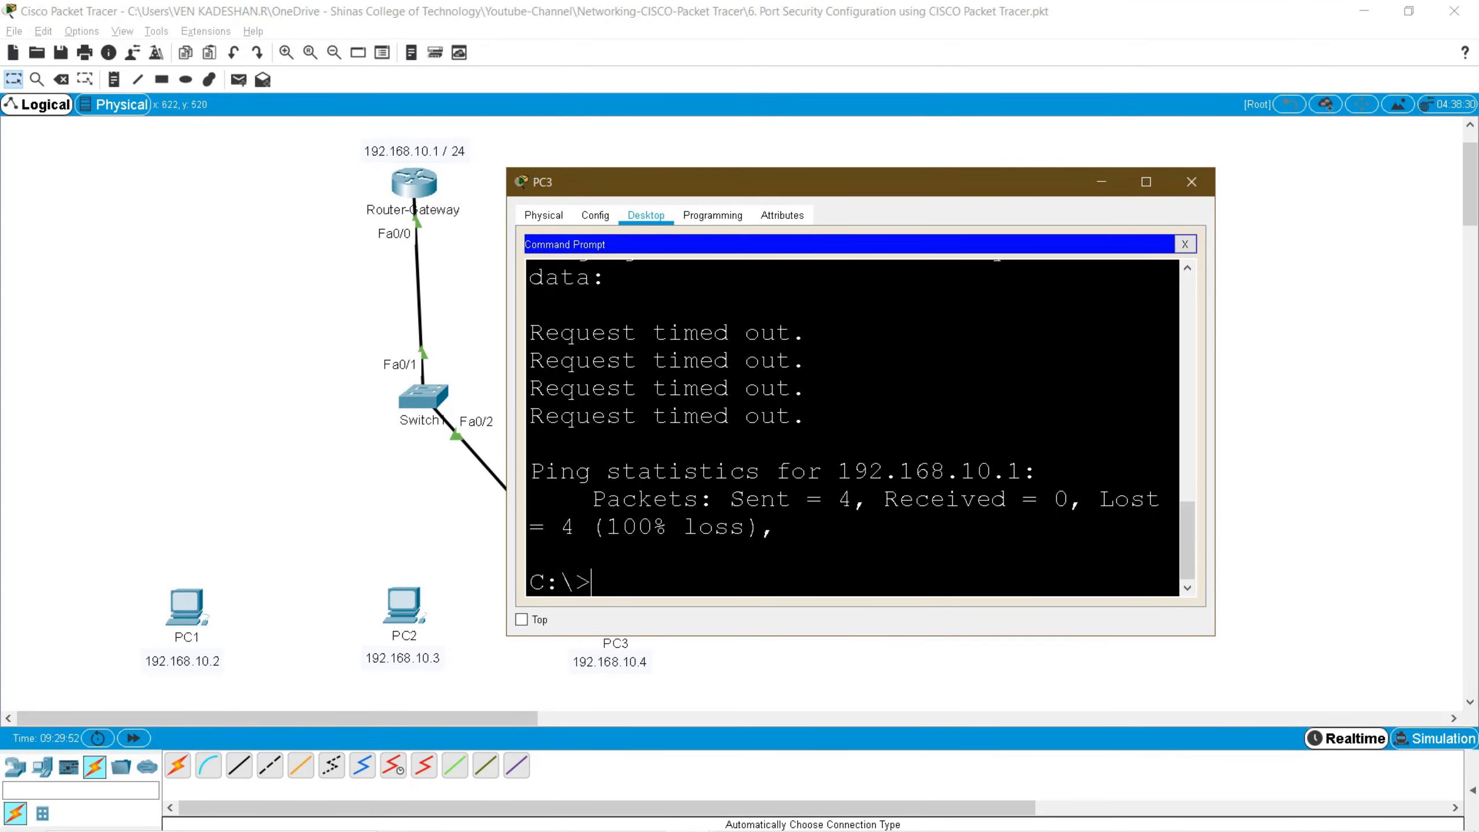
pyautogui.moveTo(791, 416); pyautogui.dragTo(529, 333)
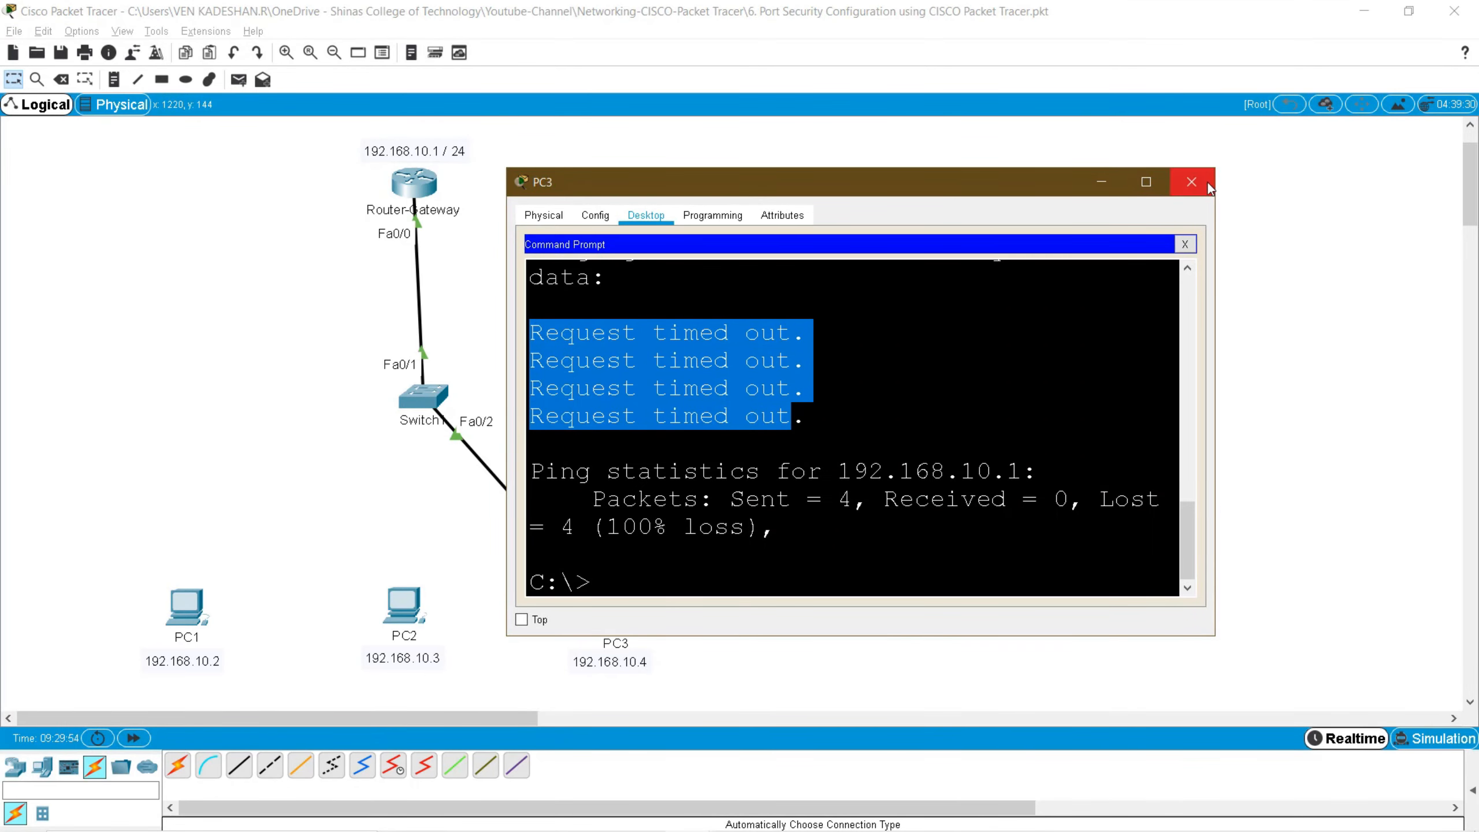
pyautogui.click(1208, 183)
# - Rerun show port-security on Switch1 and compare Fa0/2's violation count with the previous table
pyautogui.click(424, 401)
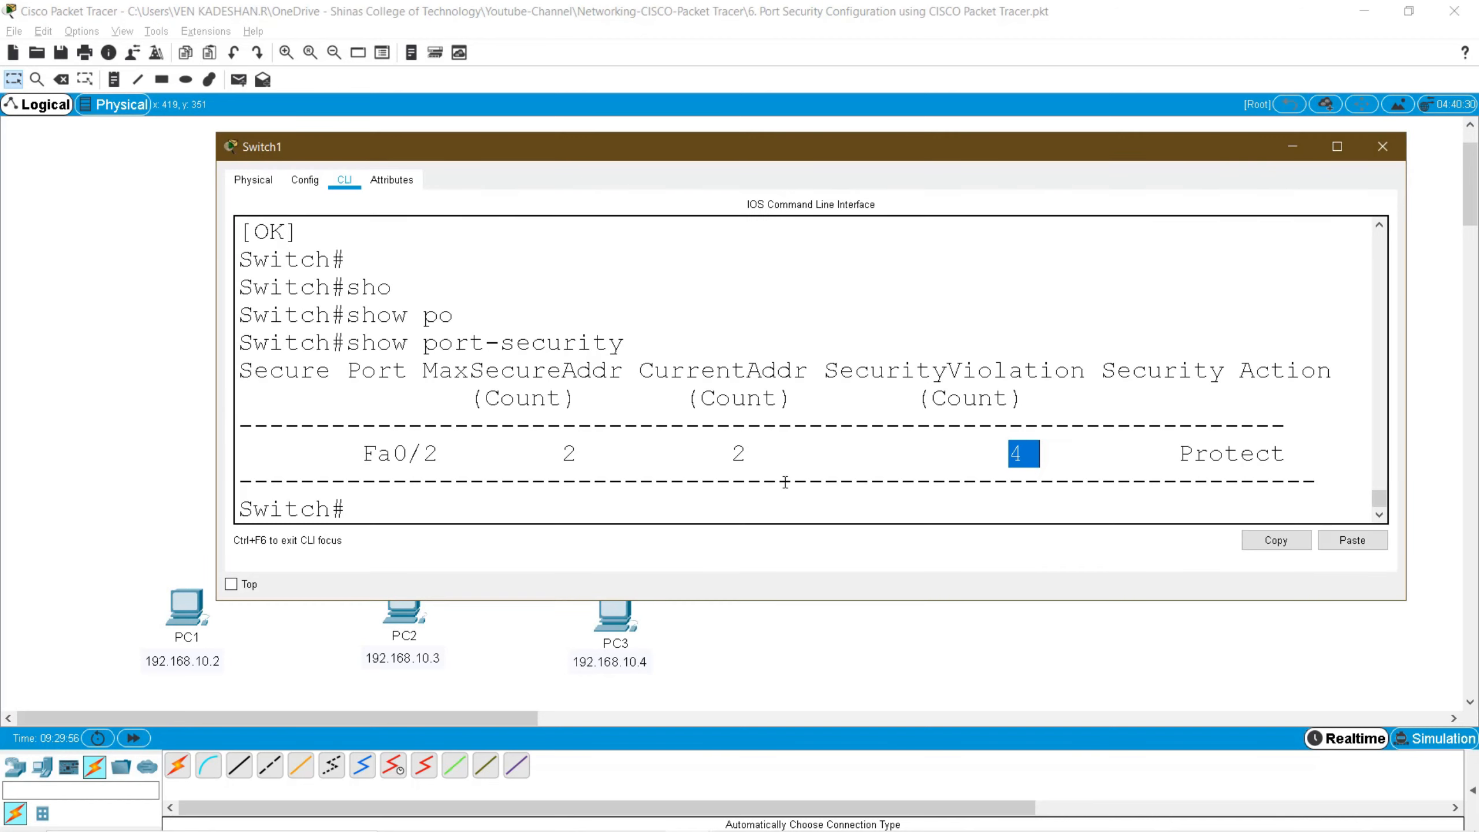
pyautogui.click(466, 509)
pyautogui.press('Up')
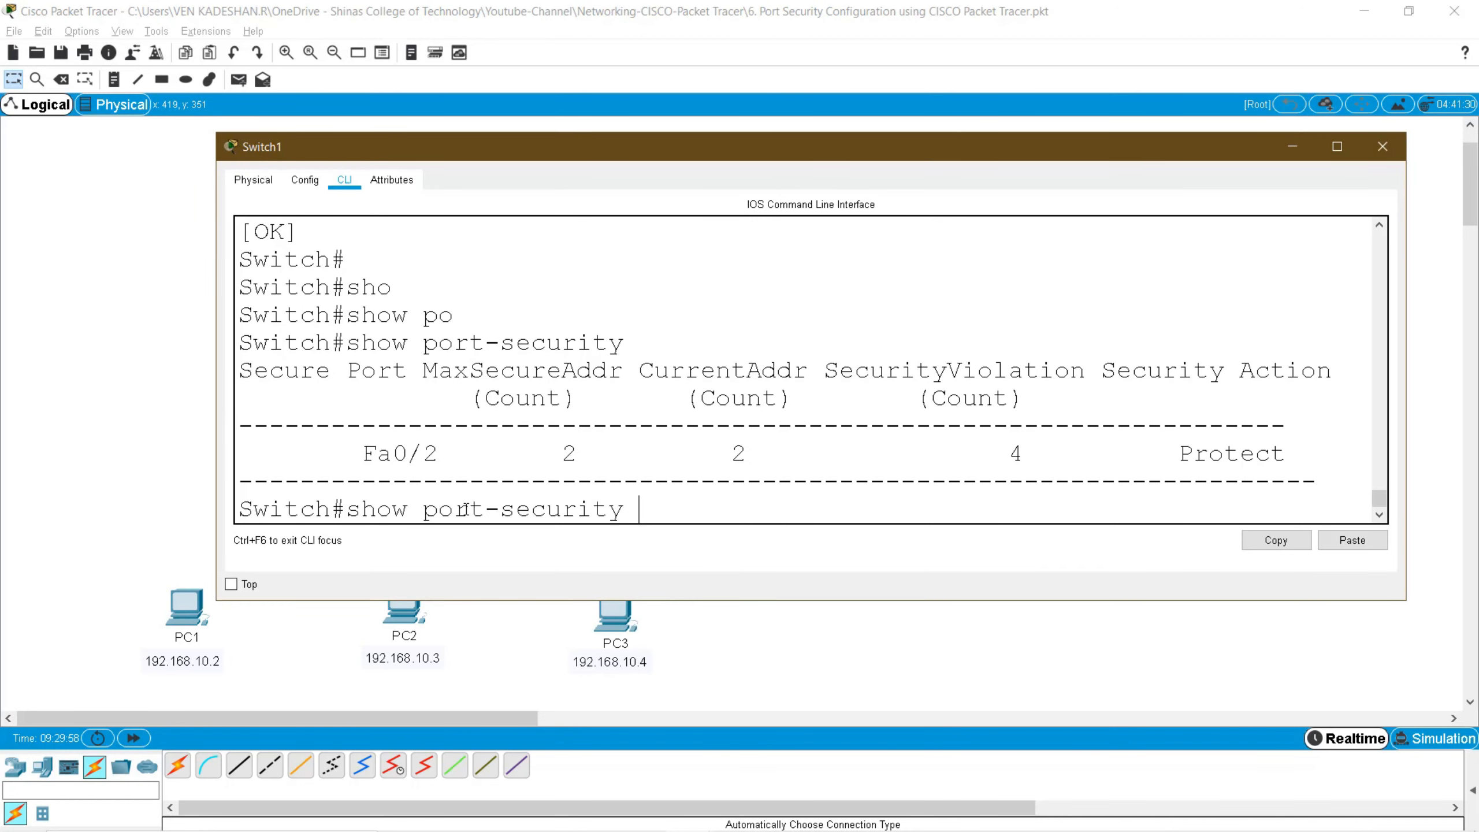
pyautogui.press('Return')
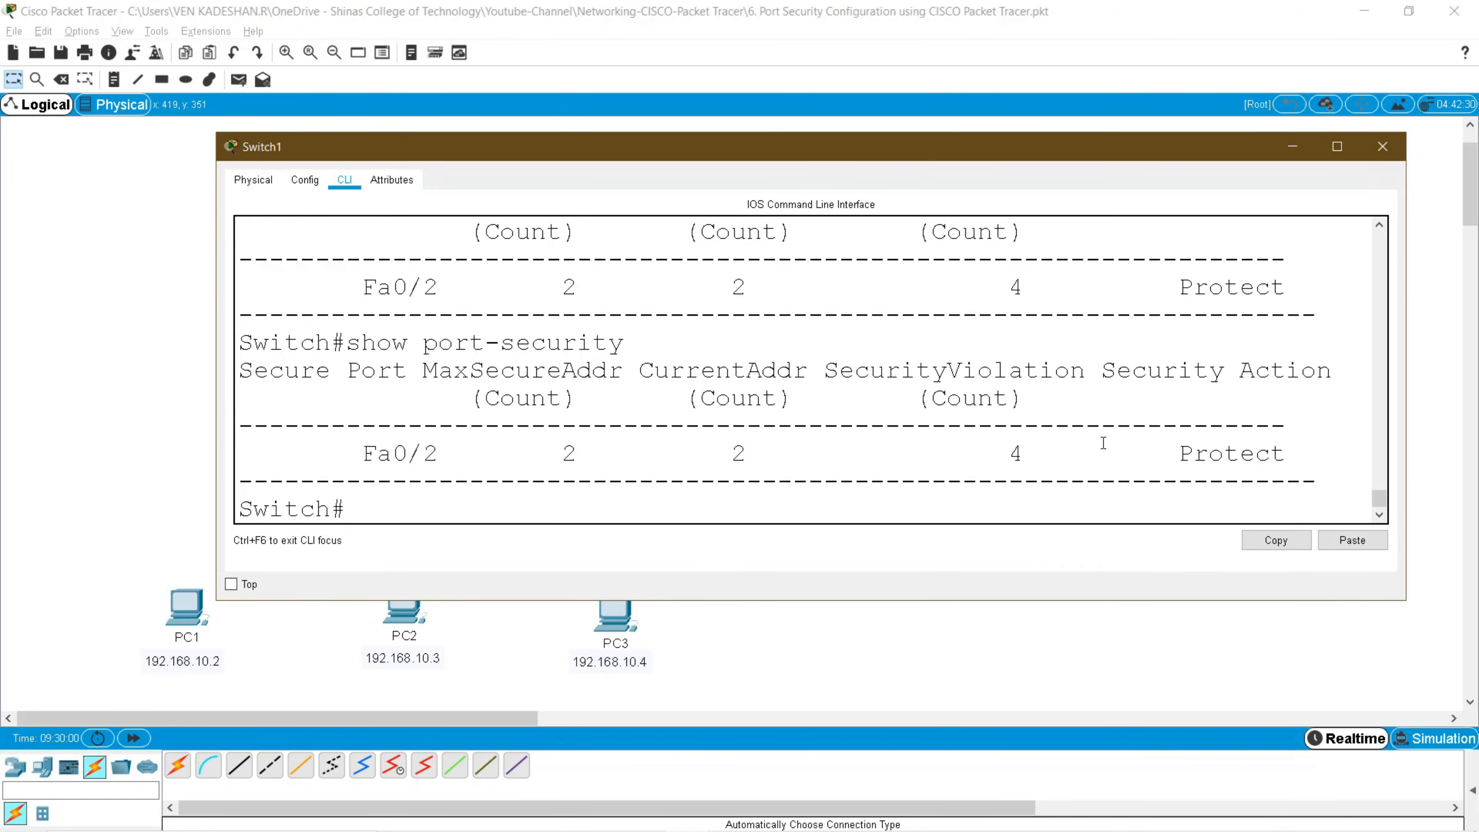
pyautogui.moveTo(992, 453); pyautogui.dragTo(1049, 454)
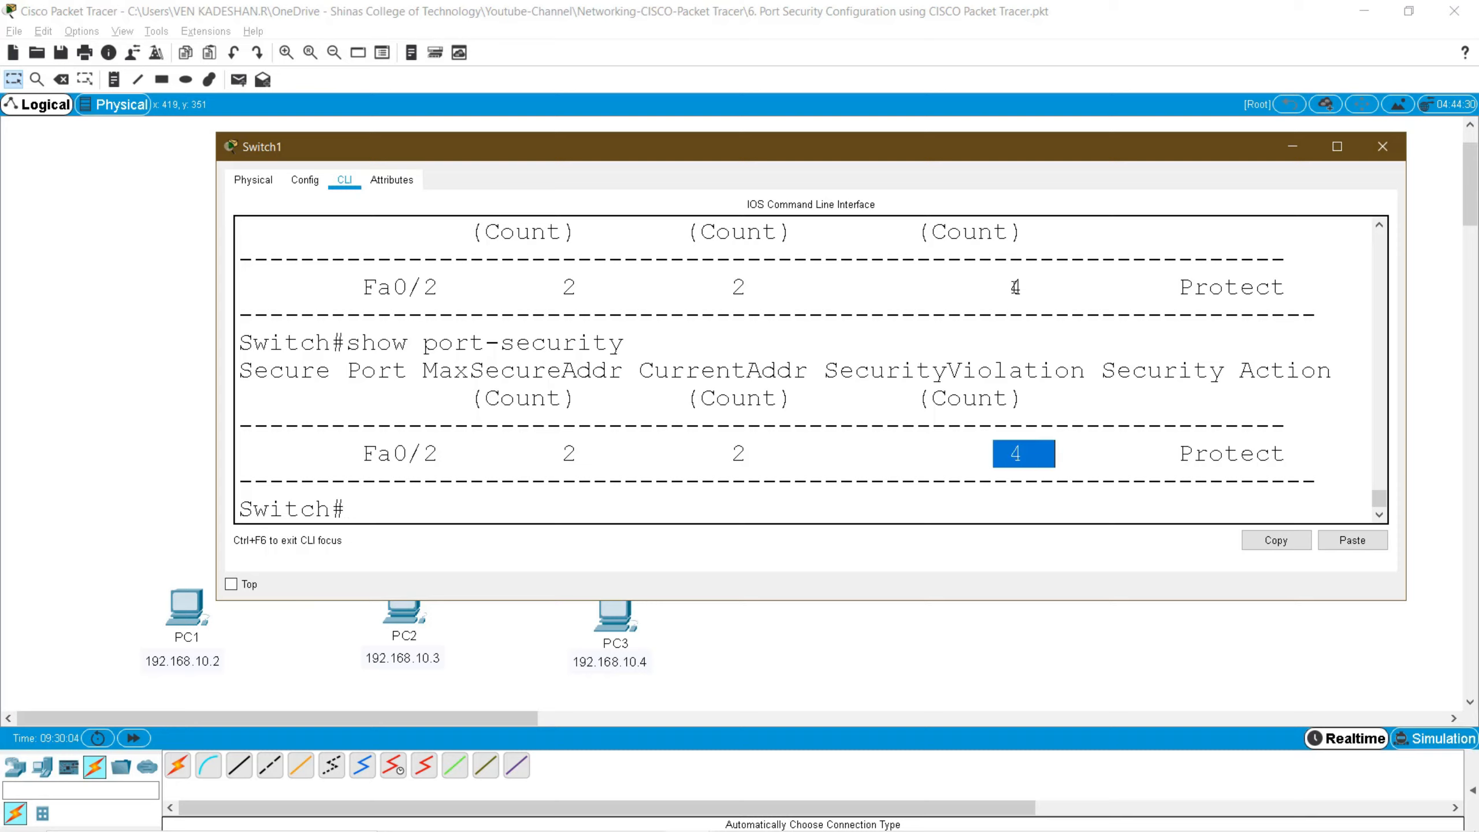
pyautogui.moveTo(1008, 286); pyautogui.dragTo(1023, 286)
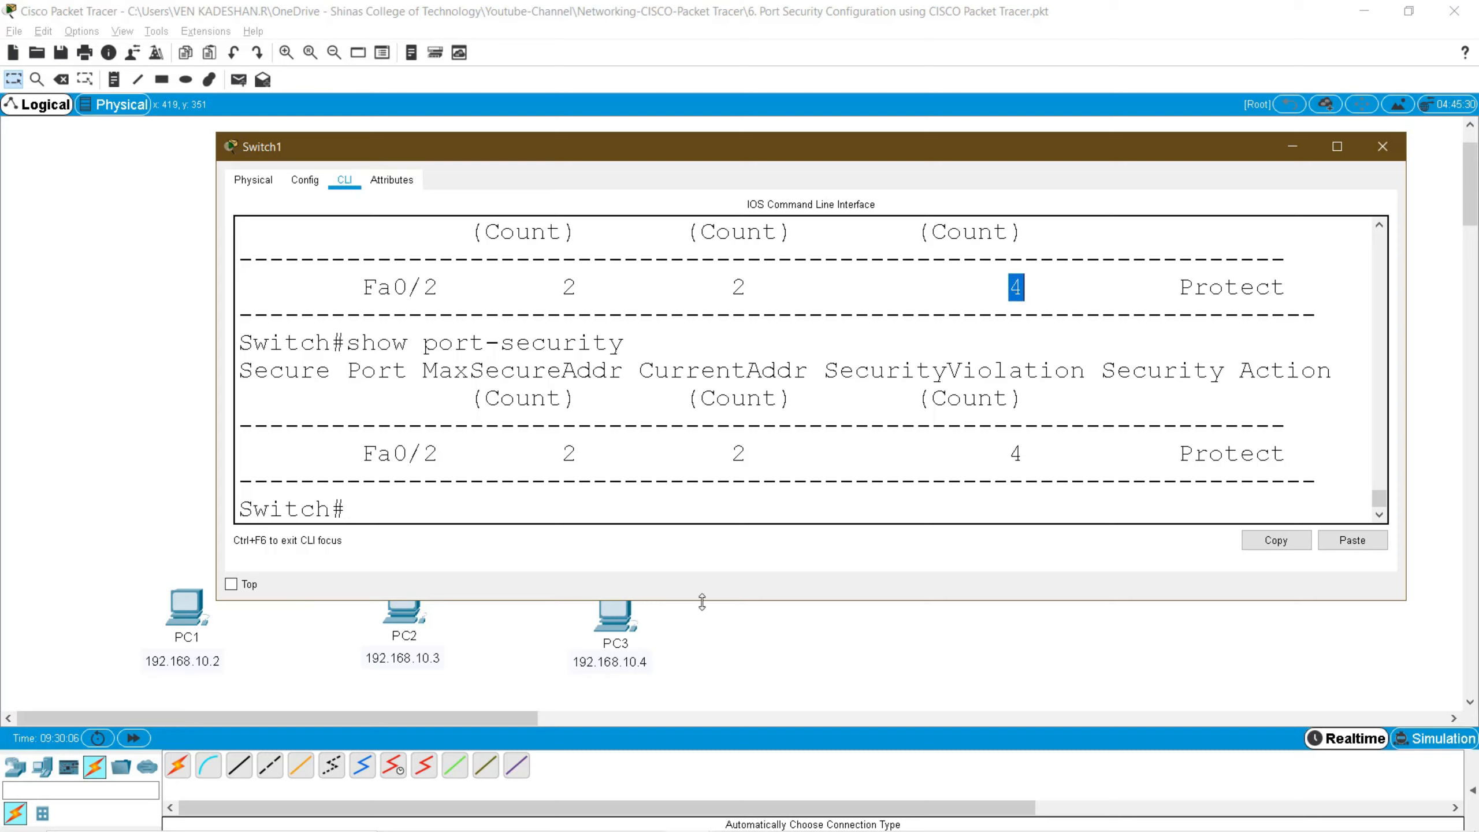
# - Repeat the ping to 192.168.10.1 from PC3's command prompt, review the replies in a widened window and close it
pyautogui.click(632, 618)
pyautogui.click(873, 335)
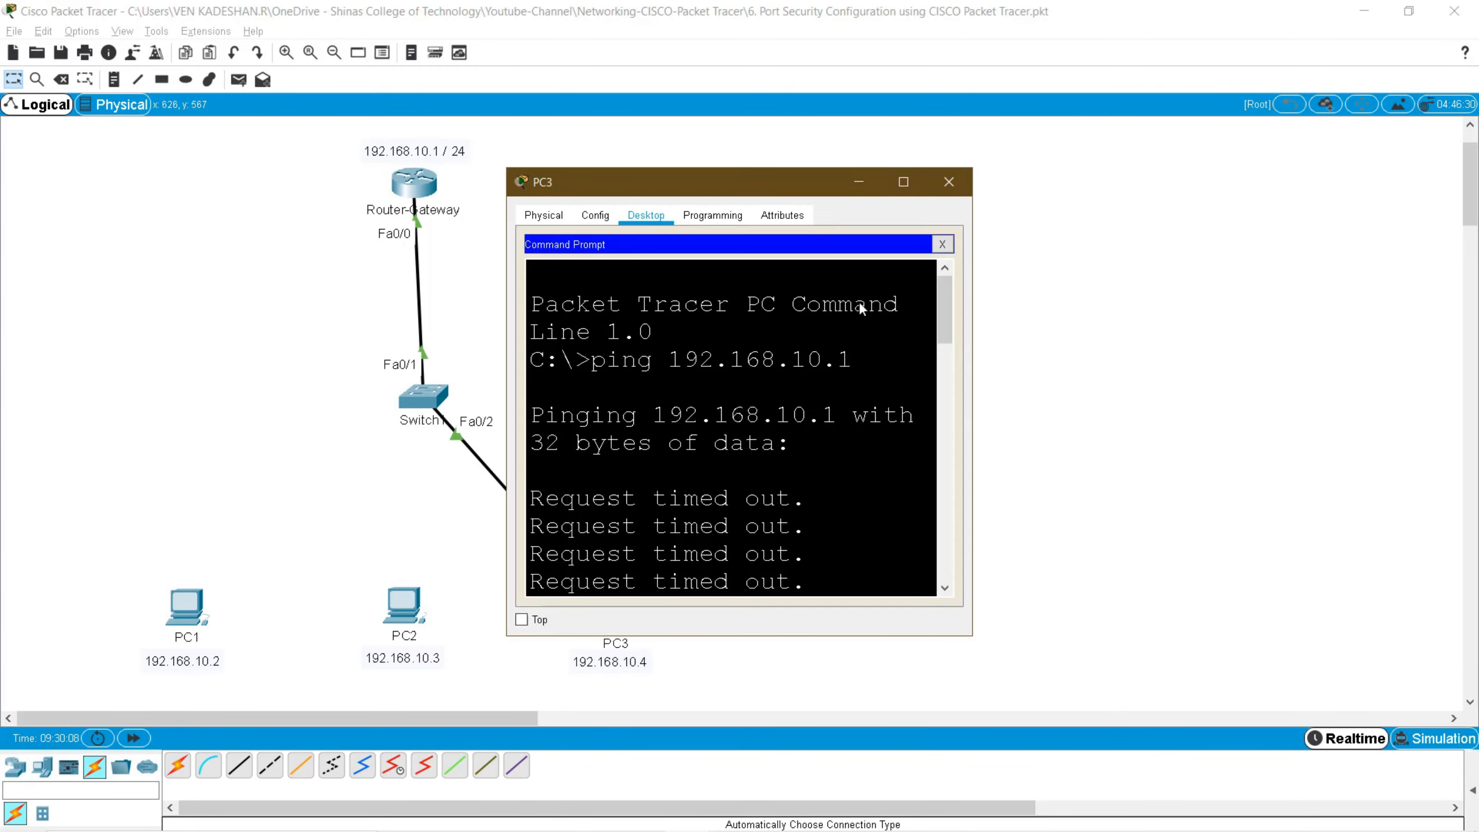
pyautogui.press('Up')
pyautogui.press('Return')
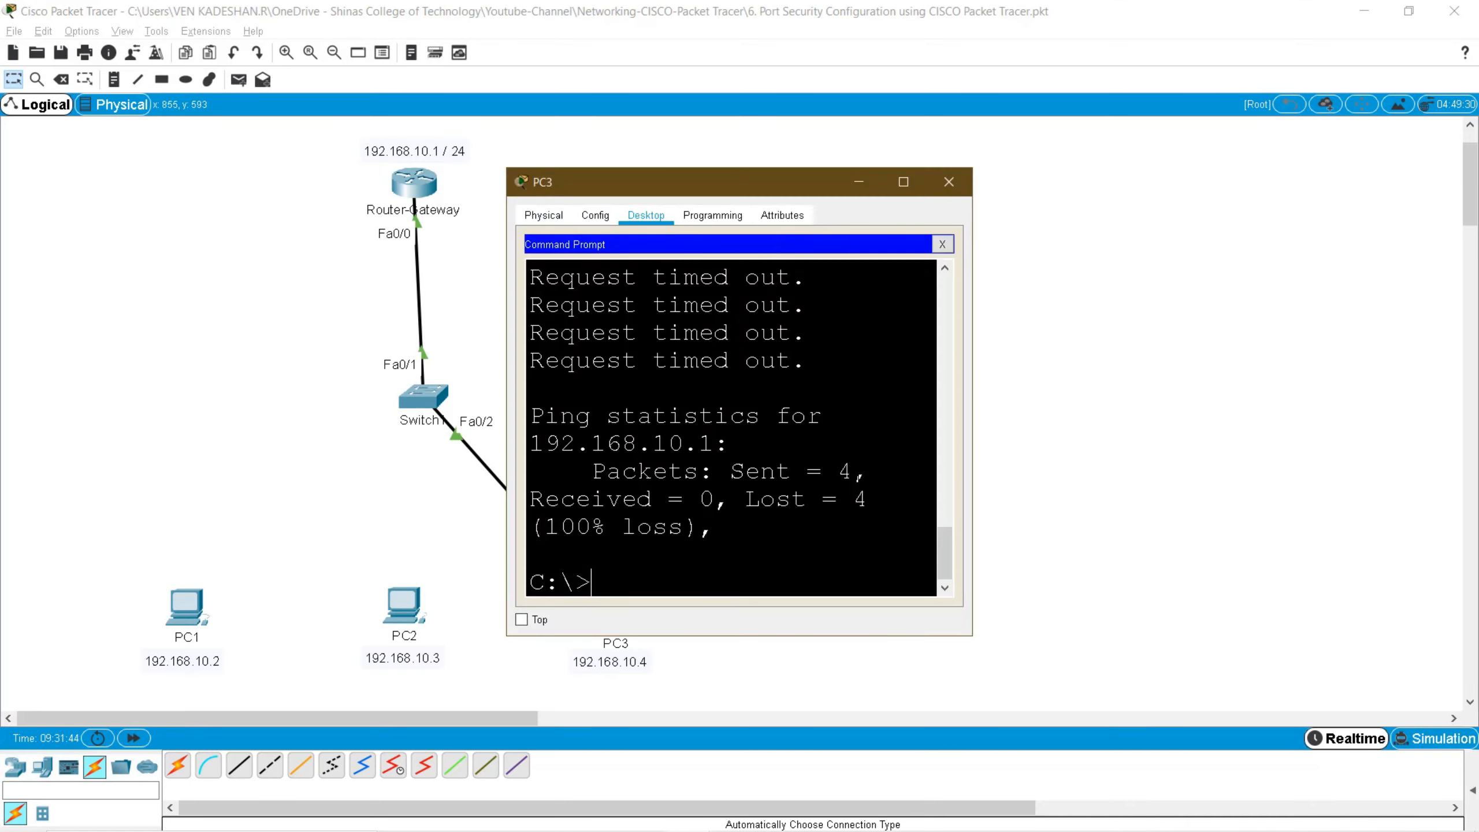
pyautogui.moveTo(972, 493); pyautogui.dragTo(1401, 493)
pyautogui.moveTo(806, 415); pyautogui.dragTo(511, 322)
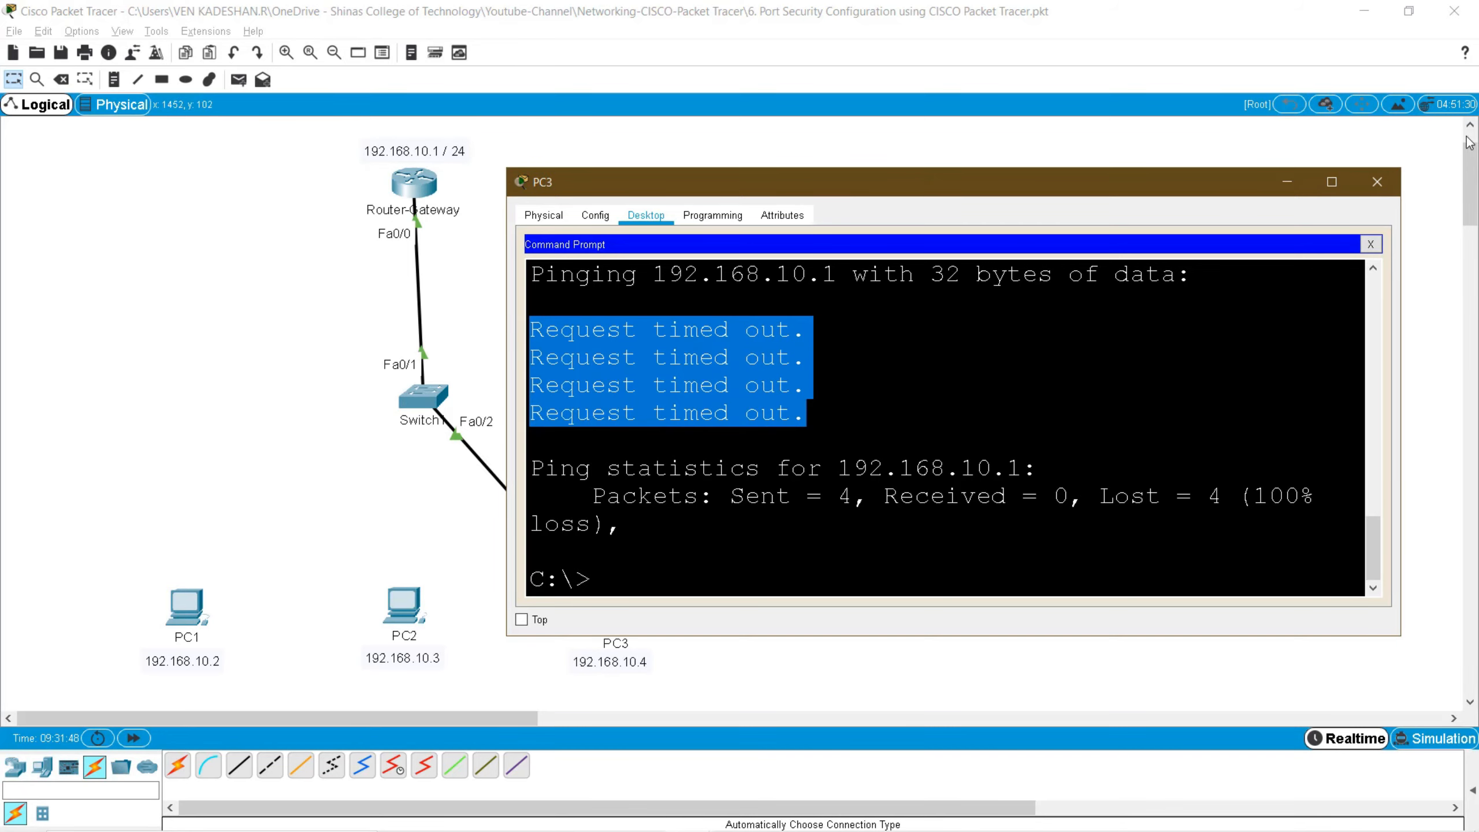
pyautogui.click(1377, 182)
# - Return to Switch1's command line and examine Fa0/2's violation count in the latest port-security table
pyautogui.click(423, 397)
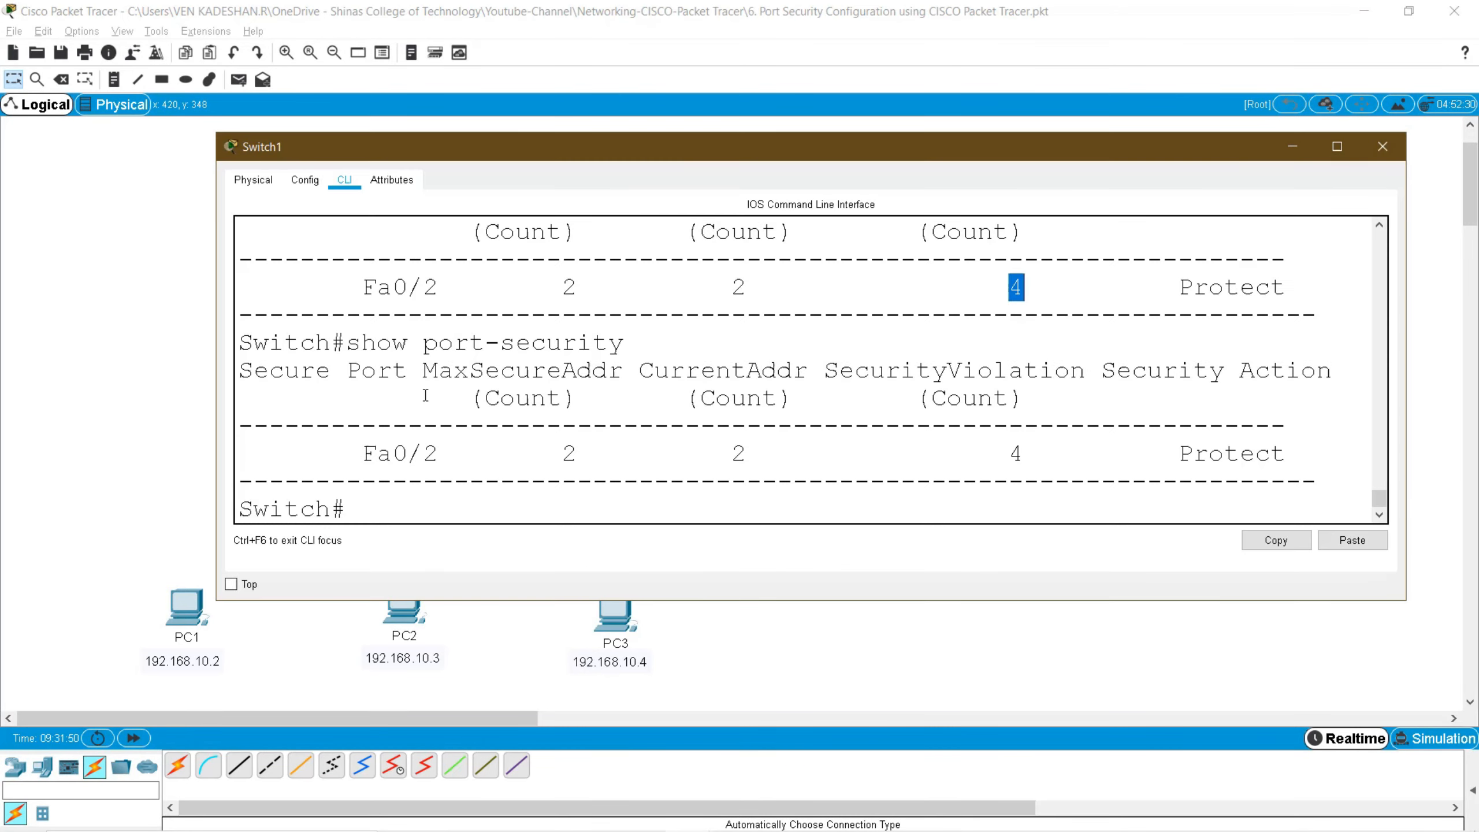
pyautogui.press('Up')
pyautogui.press('Down')
pyautogui.moveTo(1007, 453); pyautogui.dragTo(1031, 455)
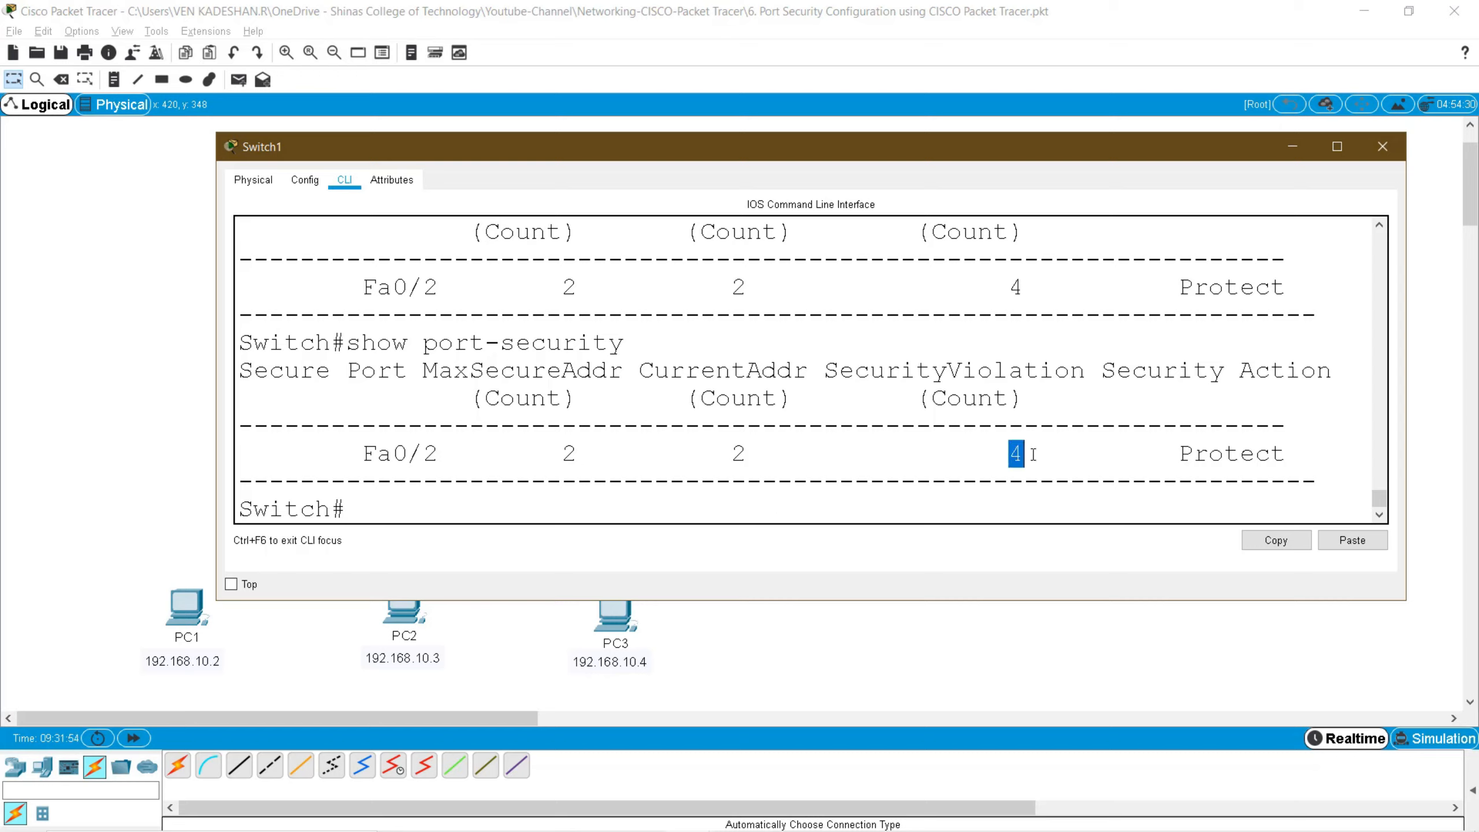